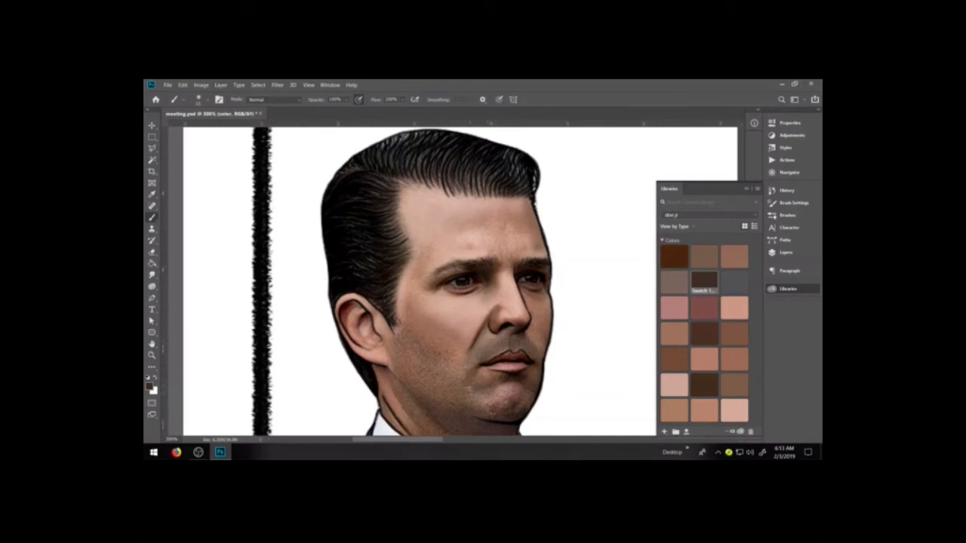
Paint soft dark brown shading over the chin, jaw and stubble area of the cheek
left_click_drag(475, 369, 483, 405)
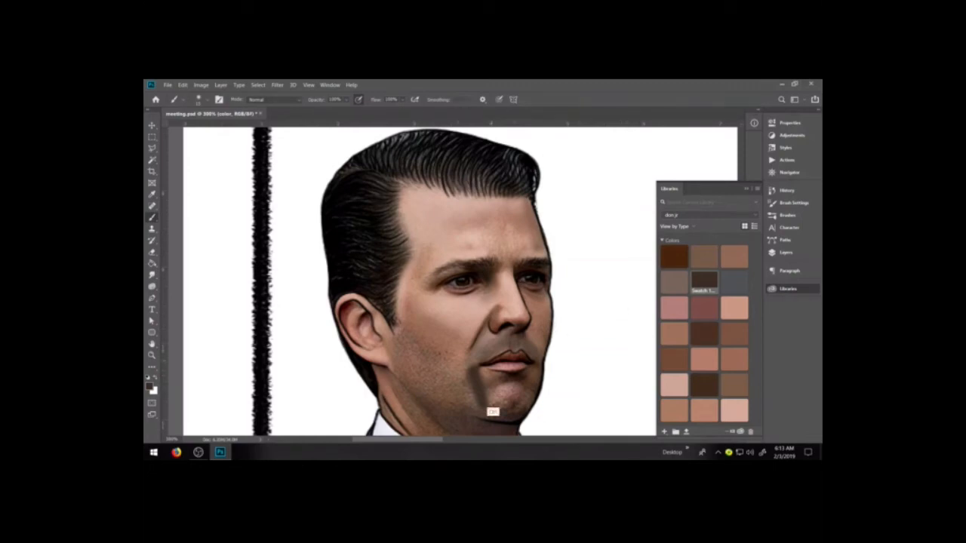
key("ctrl+z")
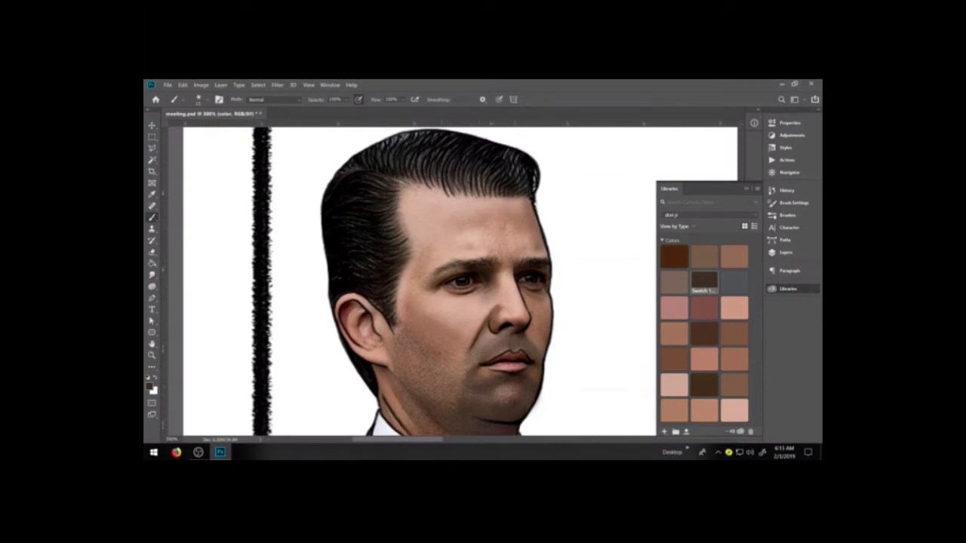
mouse_move(454, 371)
left_mouse_down()
mouse_move(459, 392)
mouse_move(400, 368)
mouse_move(400, 341)
mouse_move(419, 361)
mouse_move(449, 366)
mouse_move(393, 324)
left_mouse_up()
key("bracketright")
key("bracketright")
key("bracketright")
key("bracketright")
key("bracketright")
key("bracketright")
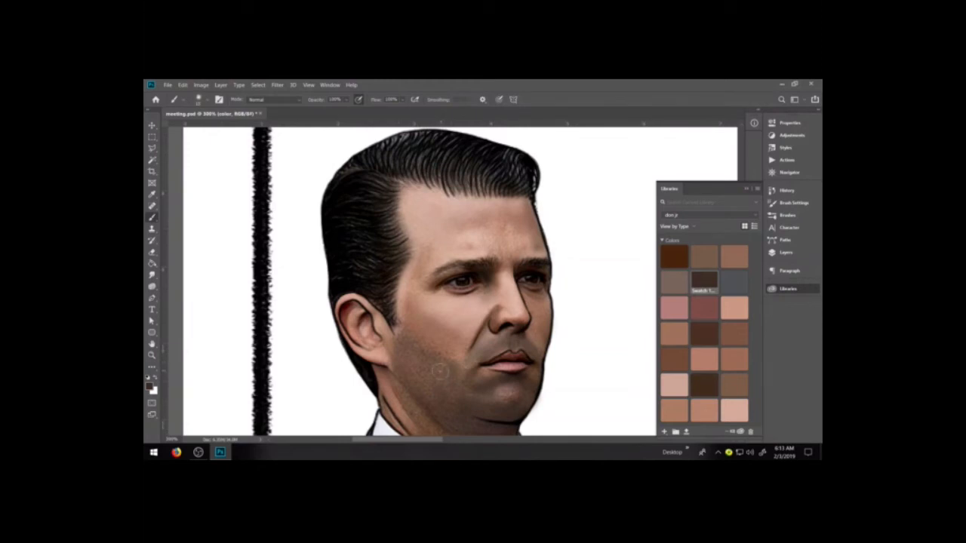
key("bracketright")
key("bracketright")
mouse_move(444, 369)
left_mouse_down()
mouse_move(424, 355)
mouse_move(460, 384)
mouse_move(463, 375)
left_mouse_up()
key("bracketleft")
key("bracketleft")
key("bracketleft")
key("bracketleft")
key("bracketleft")
key("bracketleft")
key("bracketleft")
key("bracketleft")
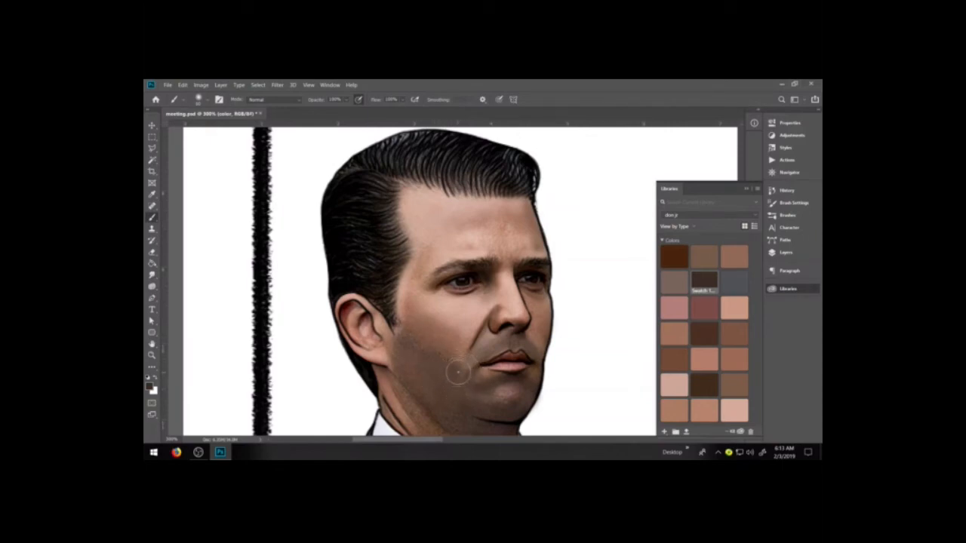
Blend the upper edge of the stubble into the cheek using the mid-brown swatch below the pink one
left_click(666, 329)
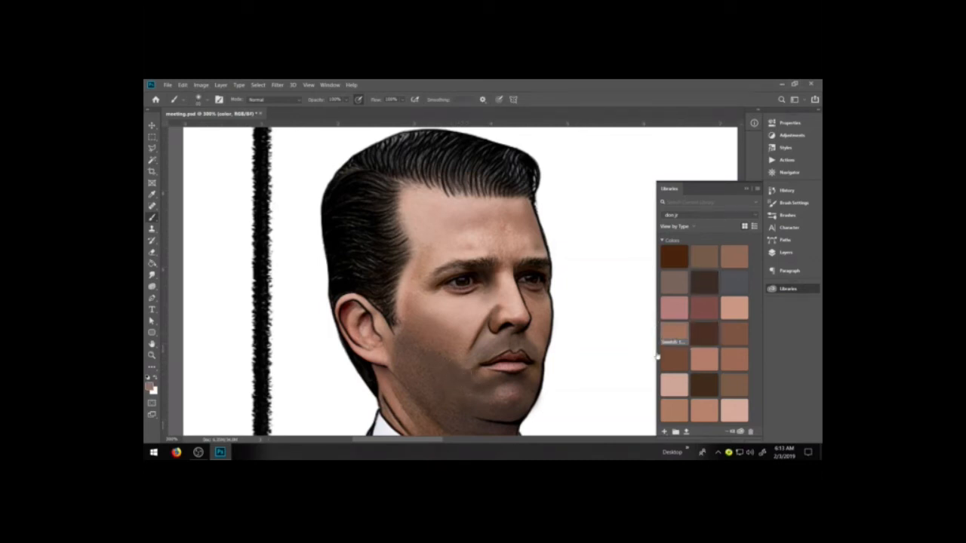
left_click_drag(457, 364, 441, 354)
key("bracketright")
key("bracketright")
key("bracketright")
key("bracketright")
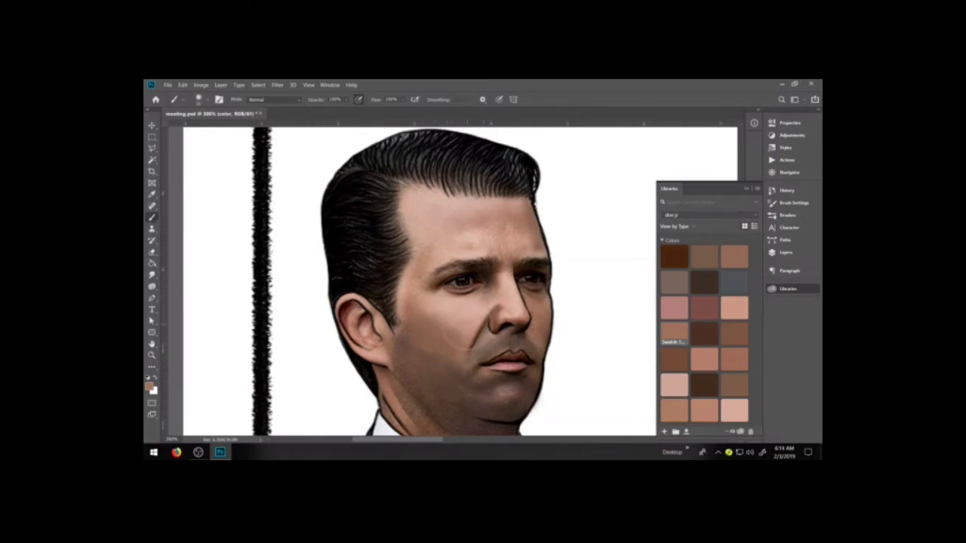
key("bracketleft")
key("bracketleft")
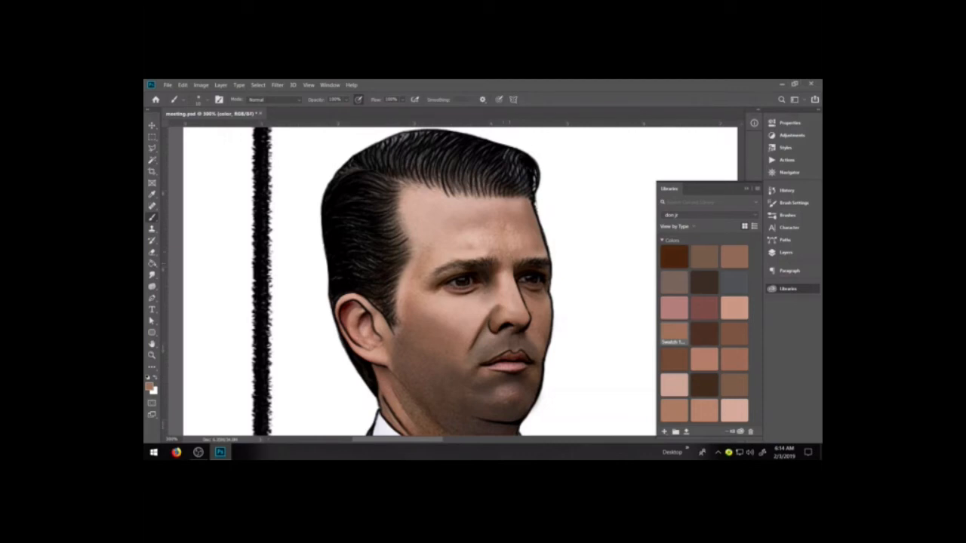
Paint soft highlights on the forehead and nose using the light peach swatch
left_click(734, 305)
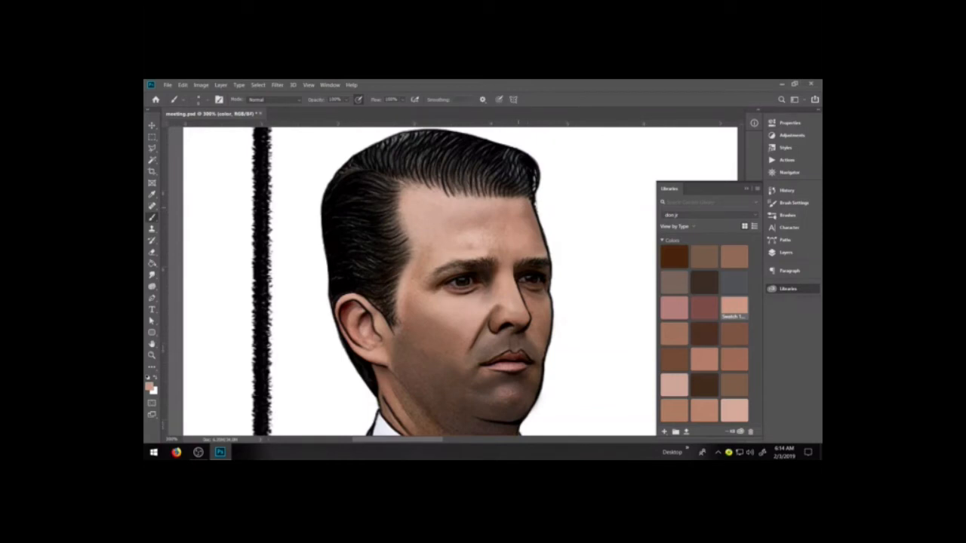
key("bracketright")
key("bracketright")
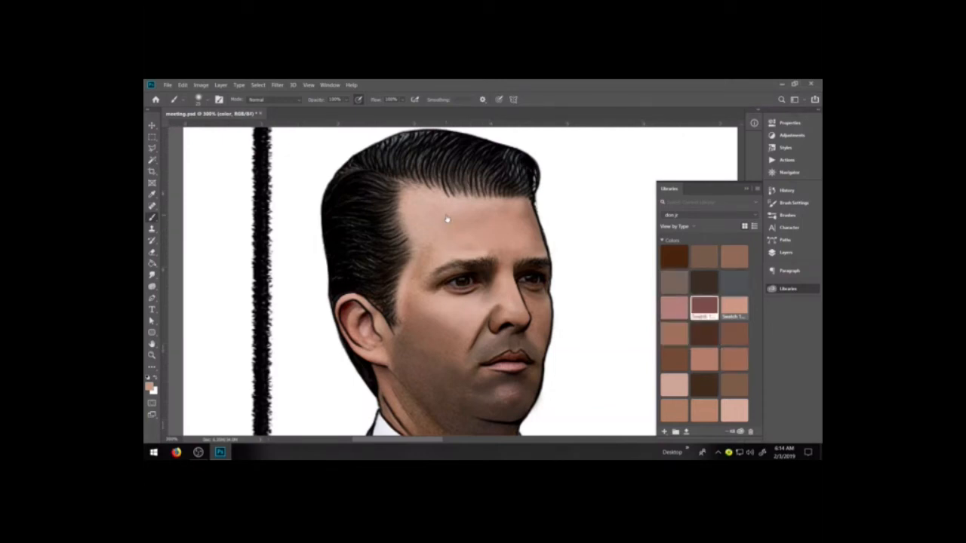
Add reddish-brown tones above the eyebrows and on the cheek beside the nose
left_click(704, 306)
left_click_drag(503, 251, 450, 257)
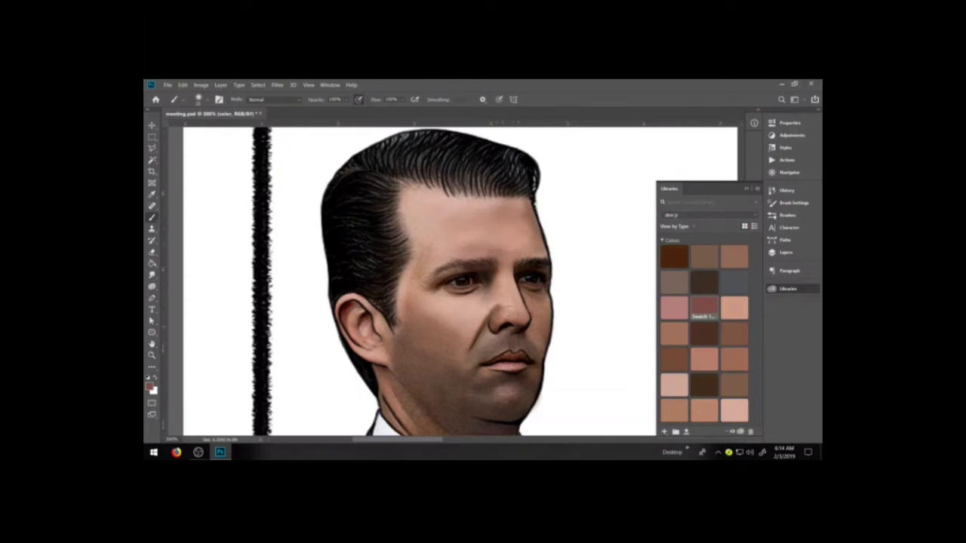
left_click_drag(475, 317, 473, 326)
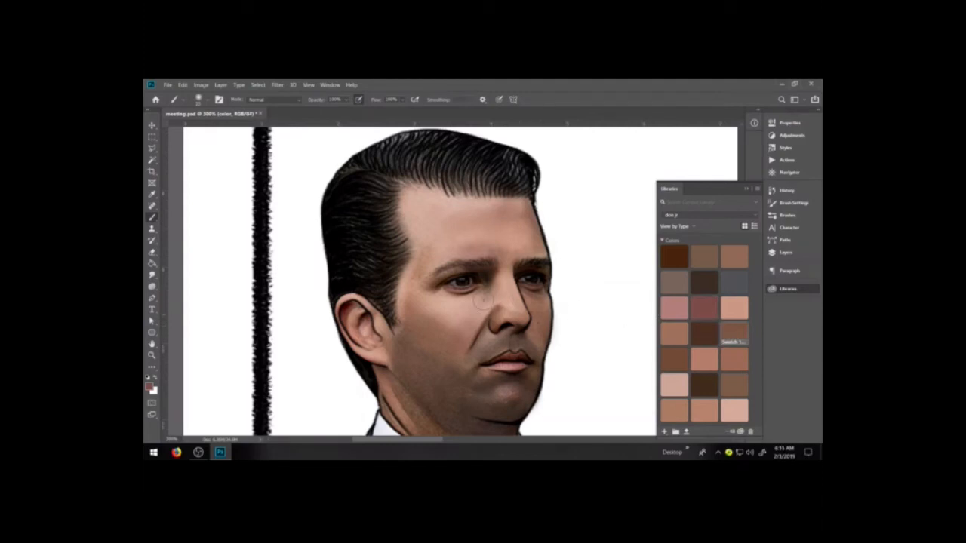
Shade beneath the near eye with the grey swatch and blend it into the cheek with the salmon swatches
key("[")
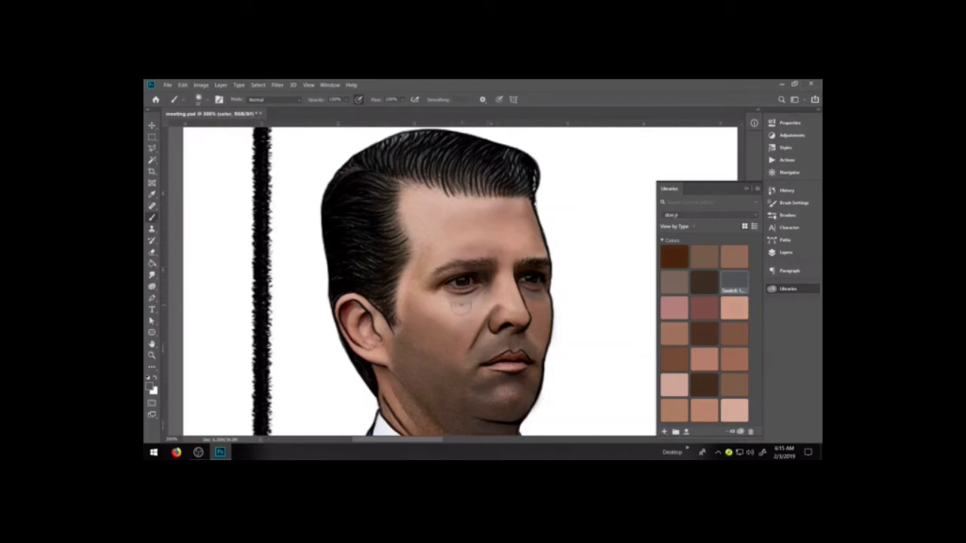
left_click_drag(472, 304, 452, 297)
left_click(733, 332)
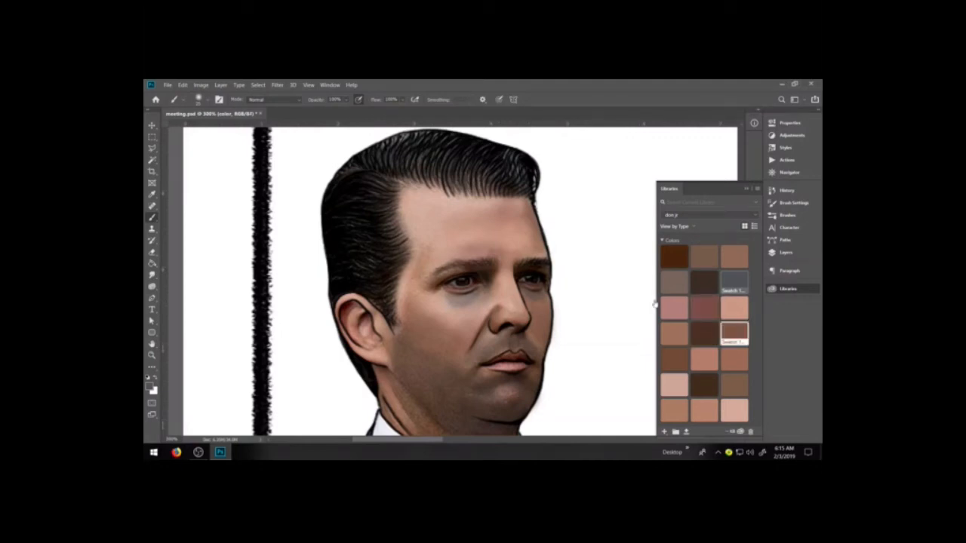
left_click(704, 356)
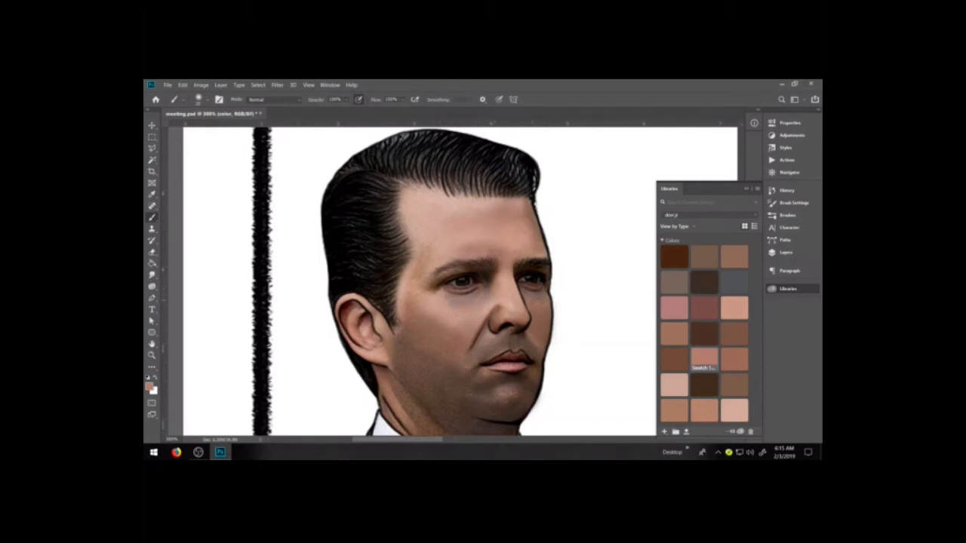
key("bracketleft")
key("bracketleft")
key("bracketleft")
key("bracketleft")
key("bracketleft")
key("bracketleft")
key("bracketleft")
left_click(703, 411)
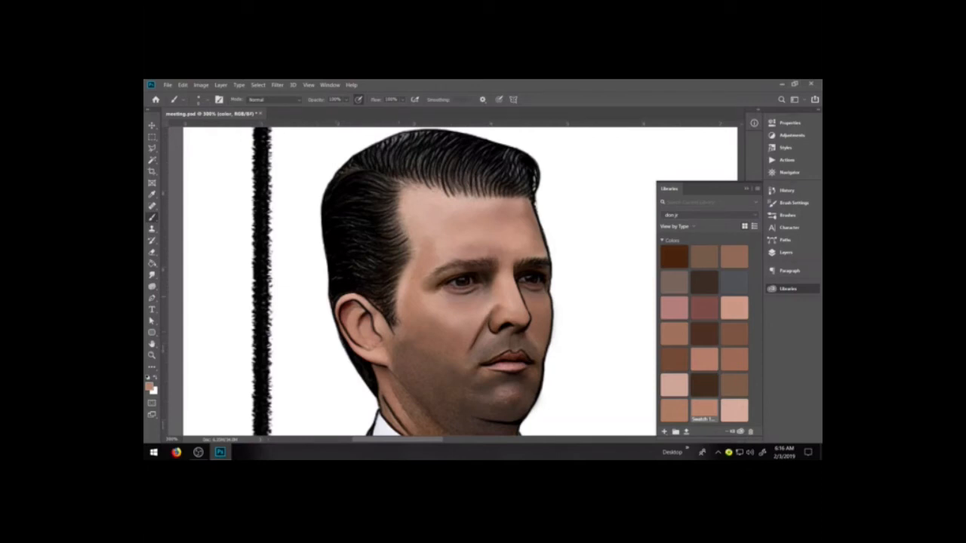
Sample skin tones from the cheek and chin and use them to smooth the cheek and jaw shading
key("i")
left_click(449, 336)
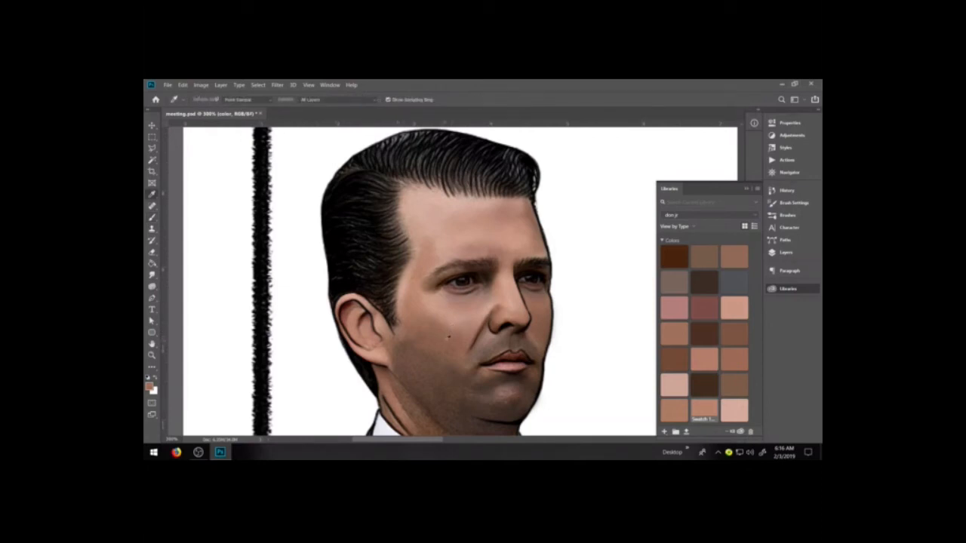
key("b")
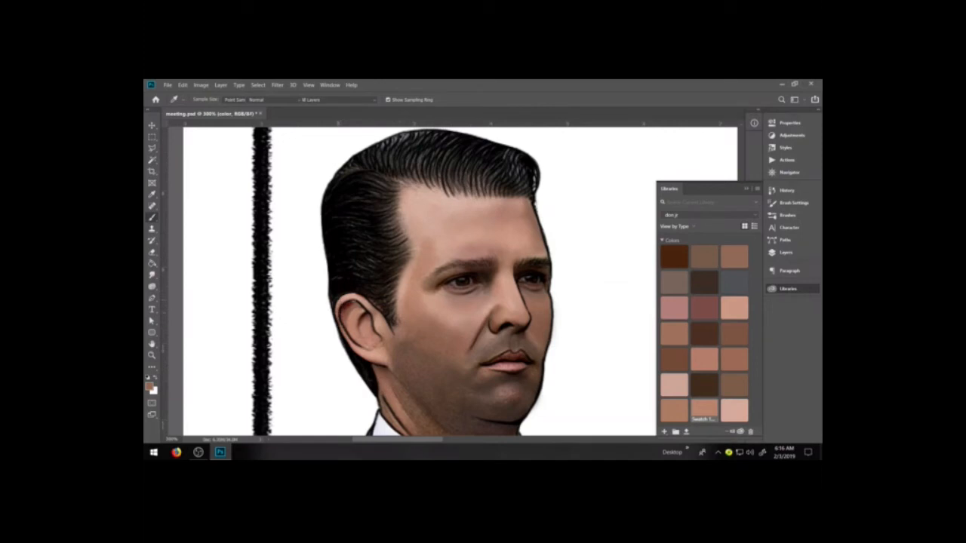
key("b")
left_click(442, 368, "alt")
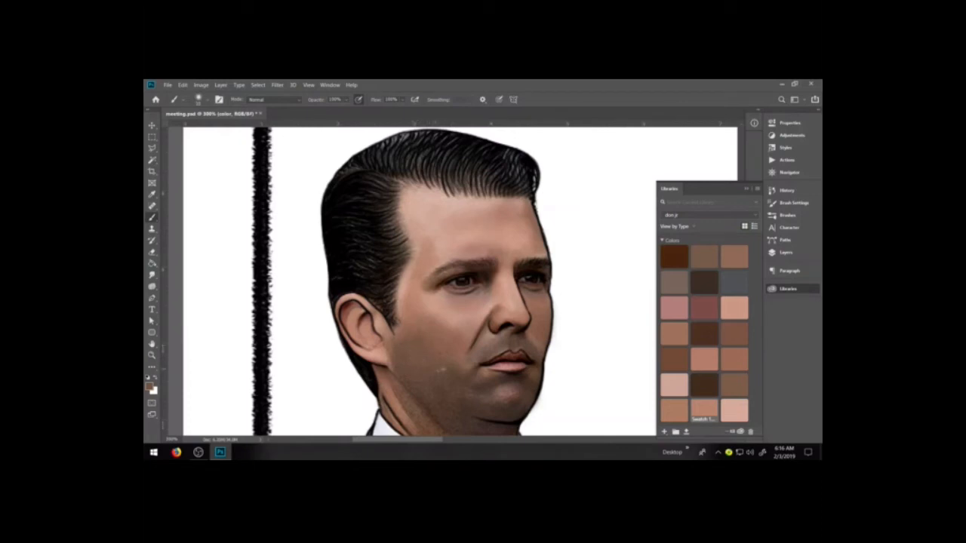
key("i")
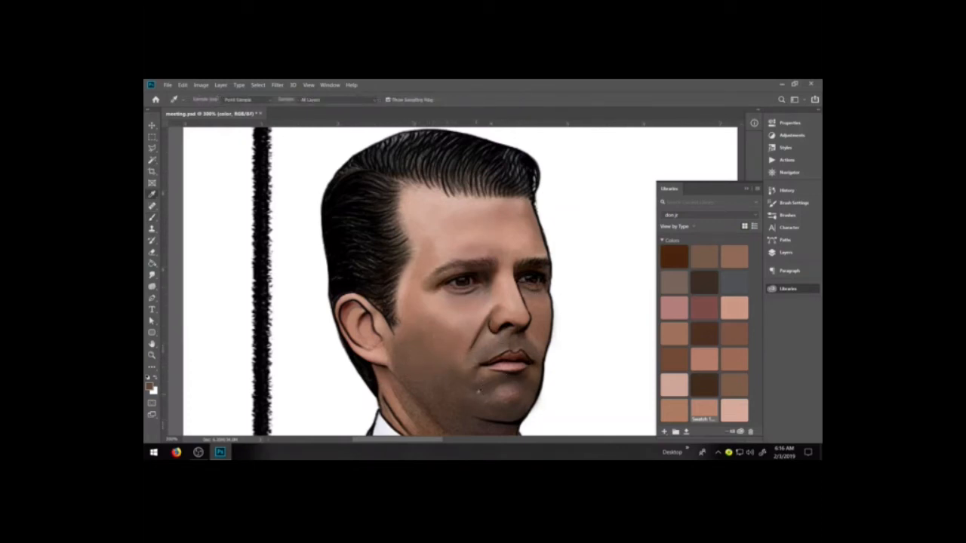
key("b")
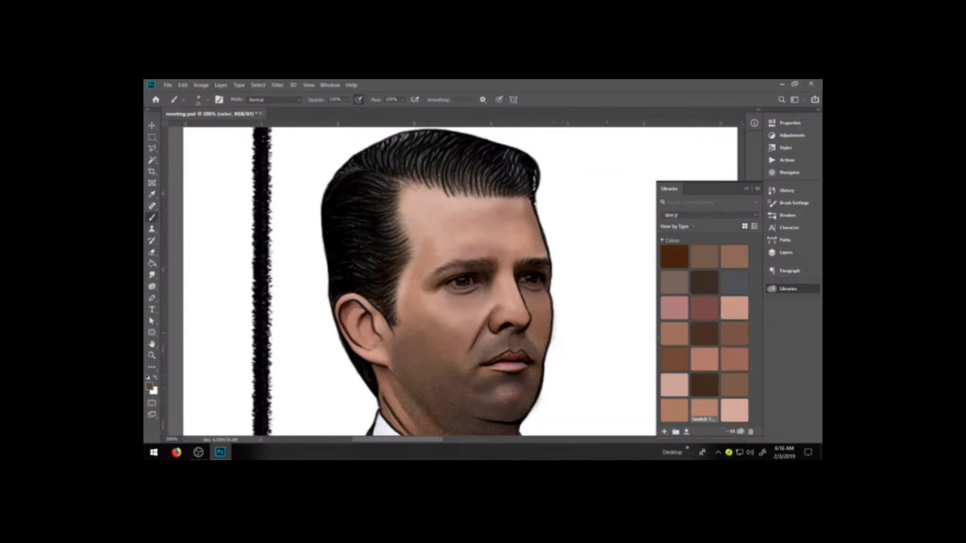
Paint smooth brown shading over the stubbled skin of the neck and lower jaw with a larger brush
key("space")
left_click_drag(494, 368, 515, 329)
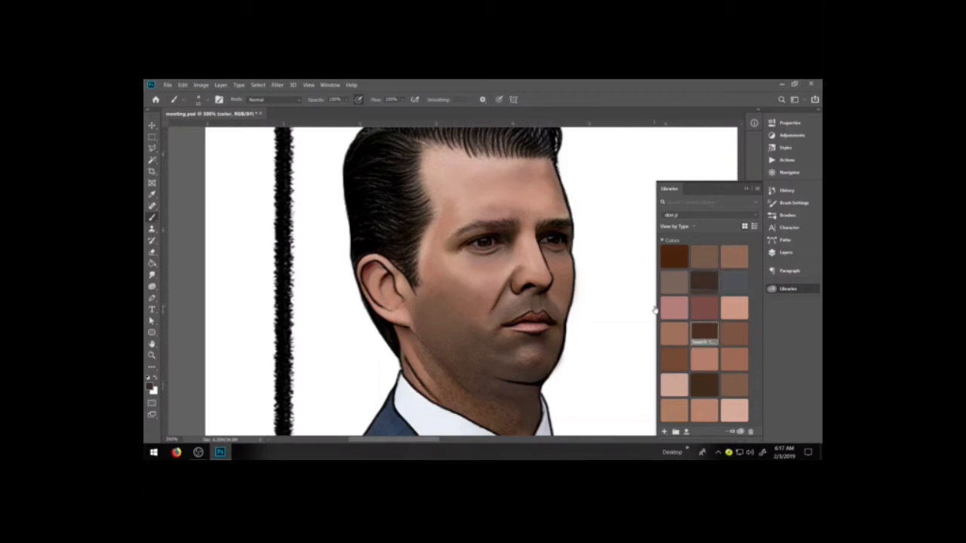
key("bracketright")
key("bracketright")
key("bracketright")
key("bracketright")
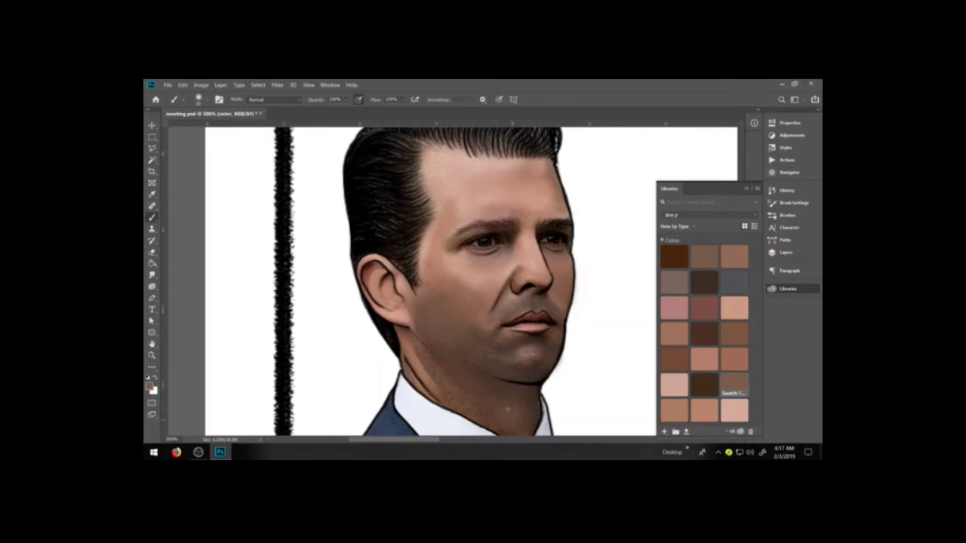
key("ctrl+minus")
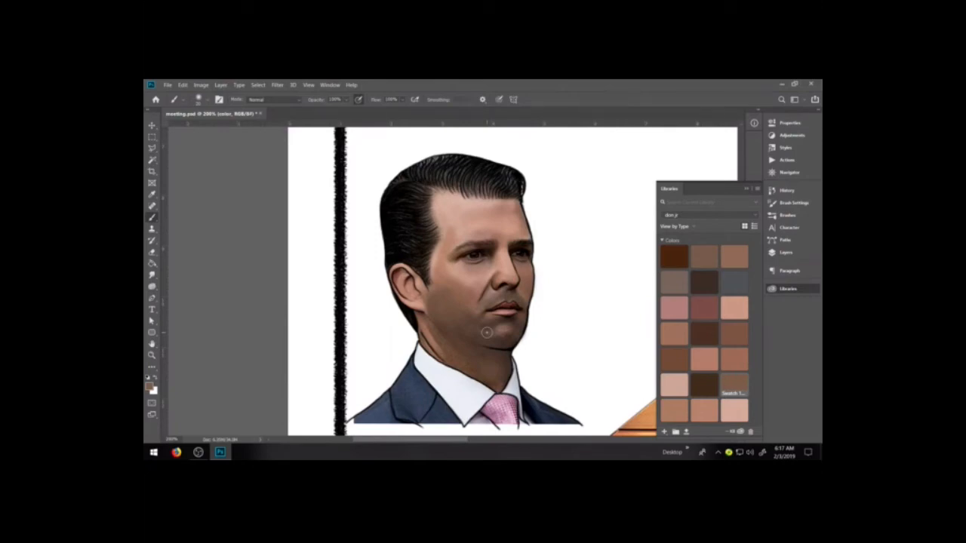
key("ctrl+plus")
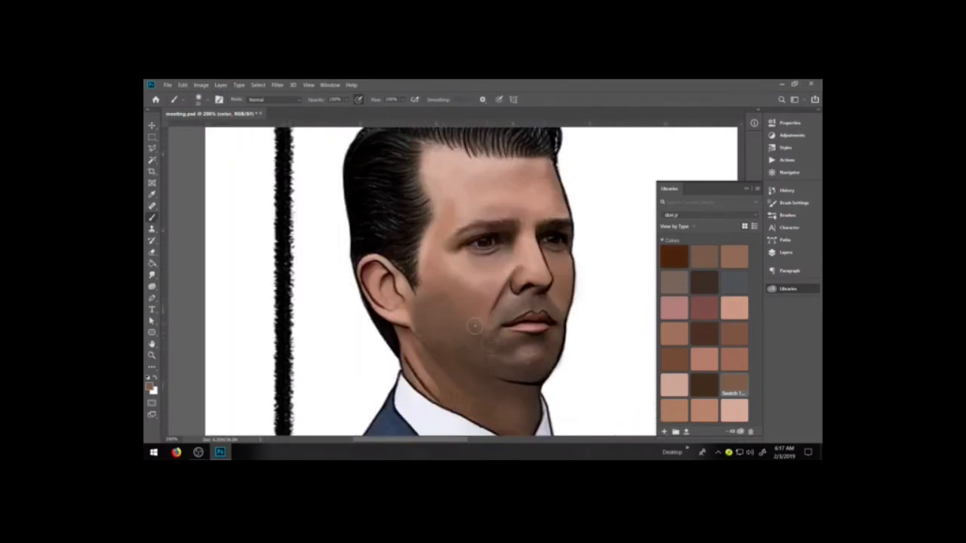
Darken the shadow under the jaw and on the neck with the dark brown swatches
left_click(703, 383)
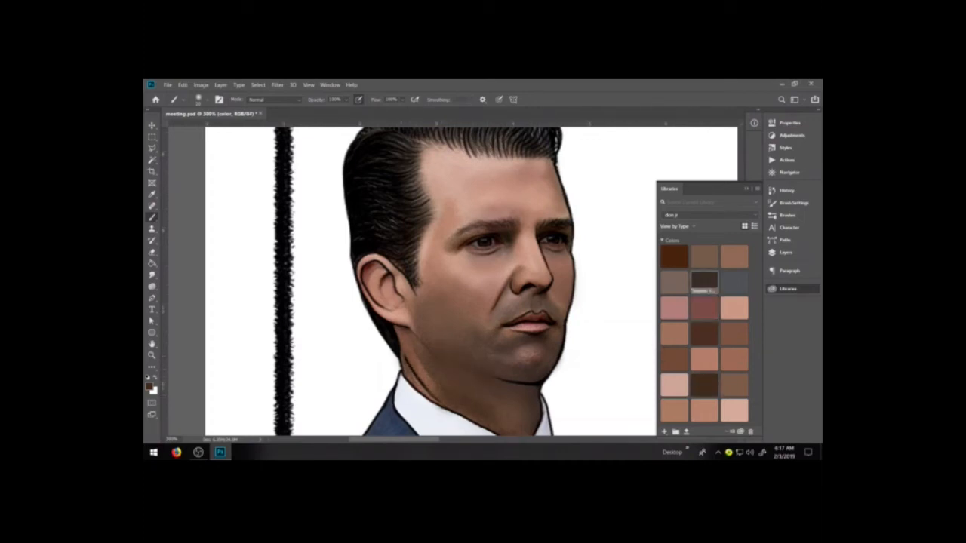
left_click(704, 280)
key("bracketleft")
key("bracketleft")
key("bracketleft")
key("bracketleft")
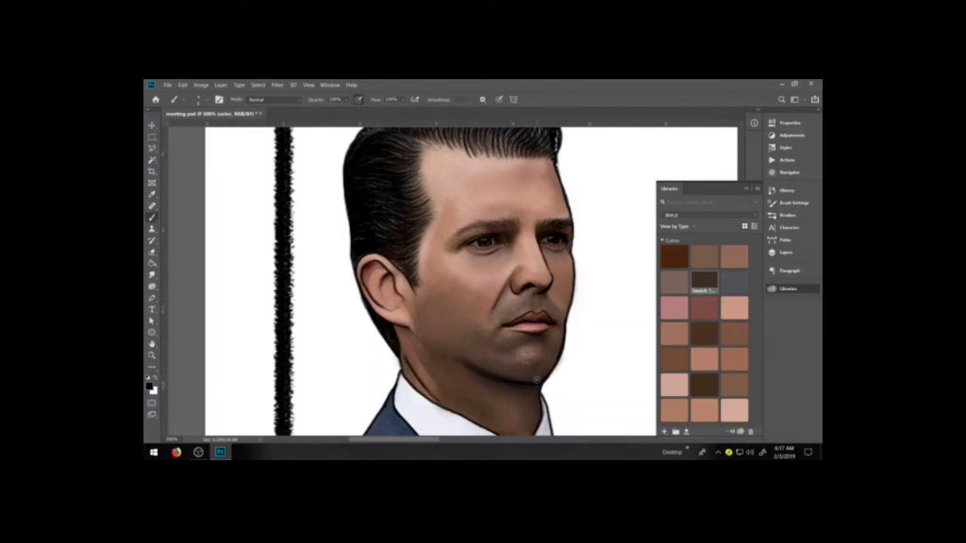
Deepen the black edge and shadow where the front of the neck meets the collar using a fine brush
key("space")
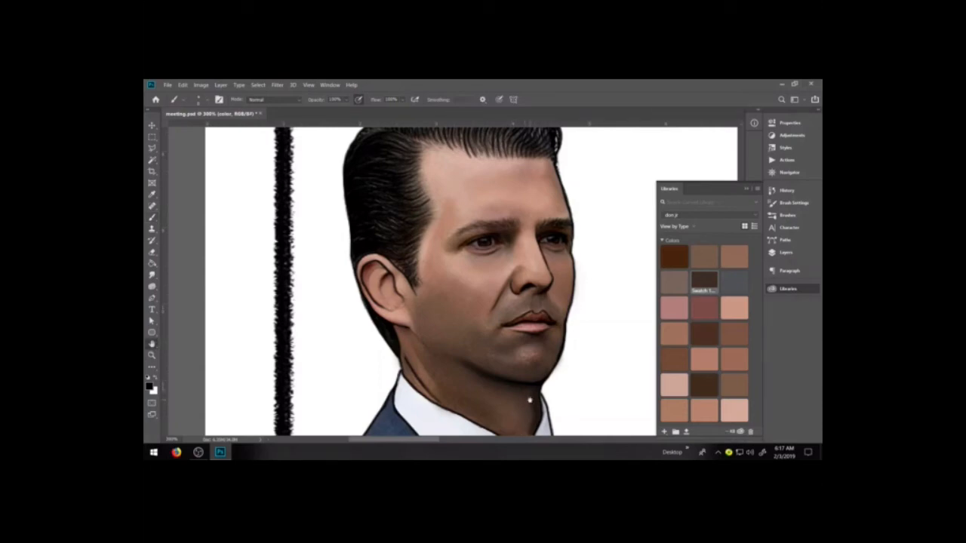
left_click_drag(529, 400, 531, 338)
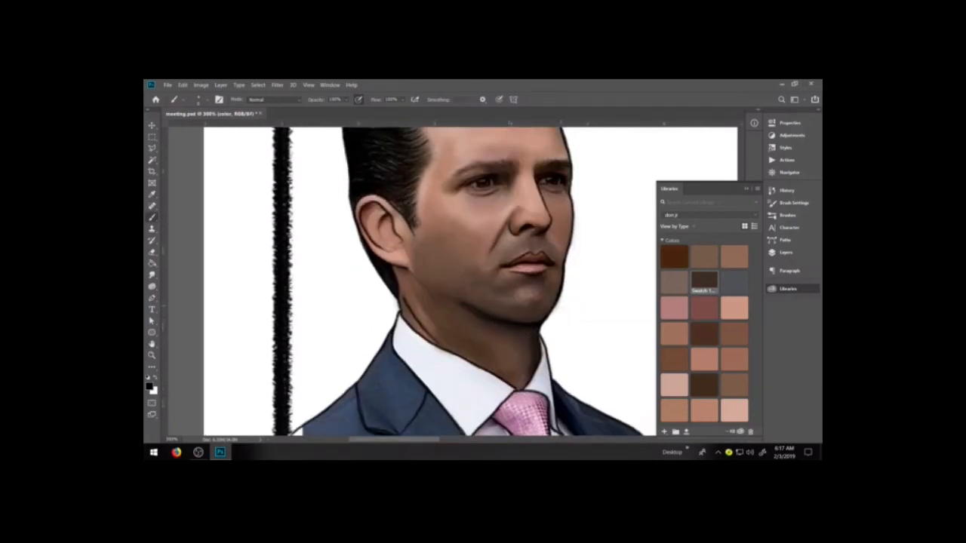
key("ctrl+plus")
key("ctrl+plus")
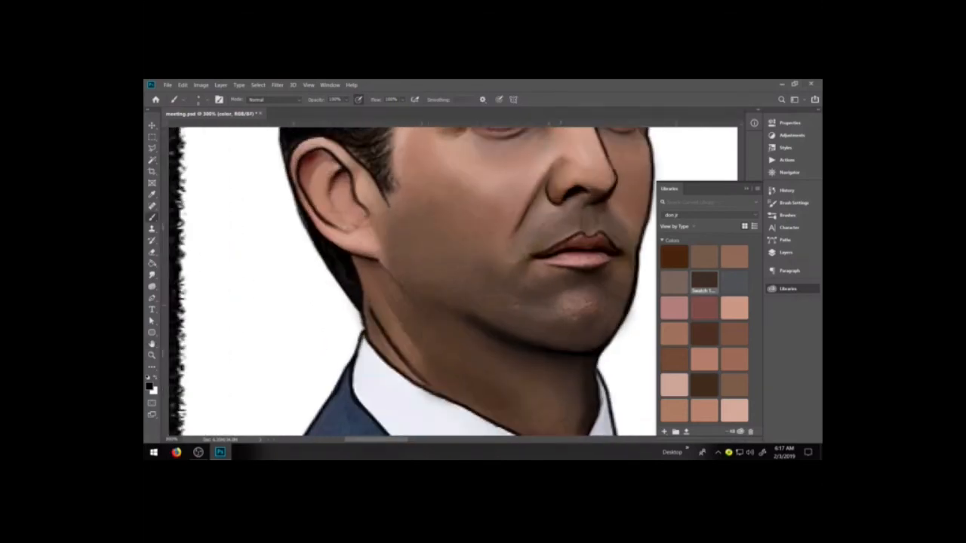
key("ctrl+plus")
left_click_drag(482, 307, 462, 299)
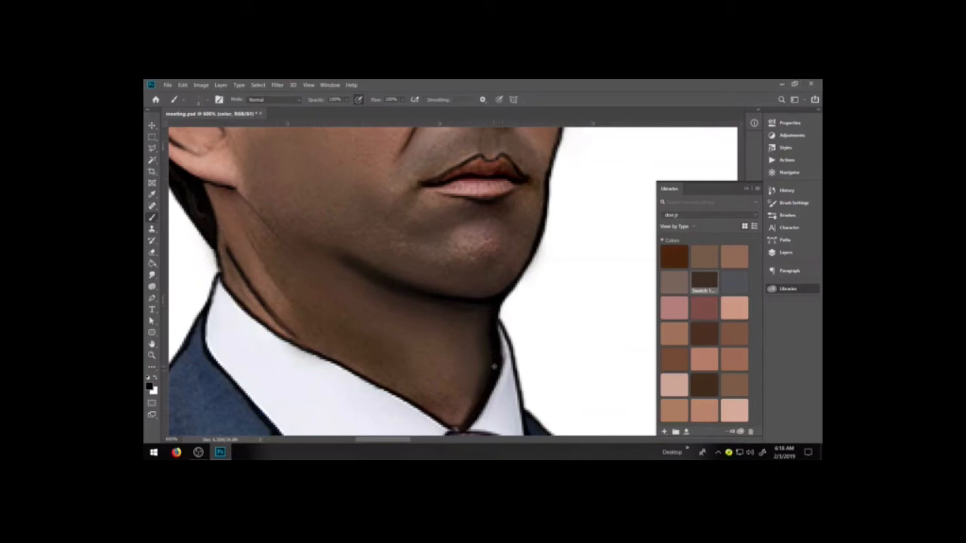
Compare the portrait with and without the line layer by toggling that layer's visibility
left_click(788, 252)
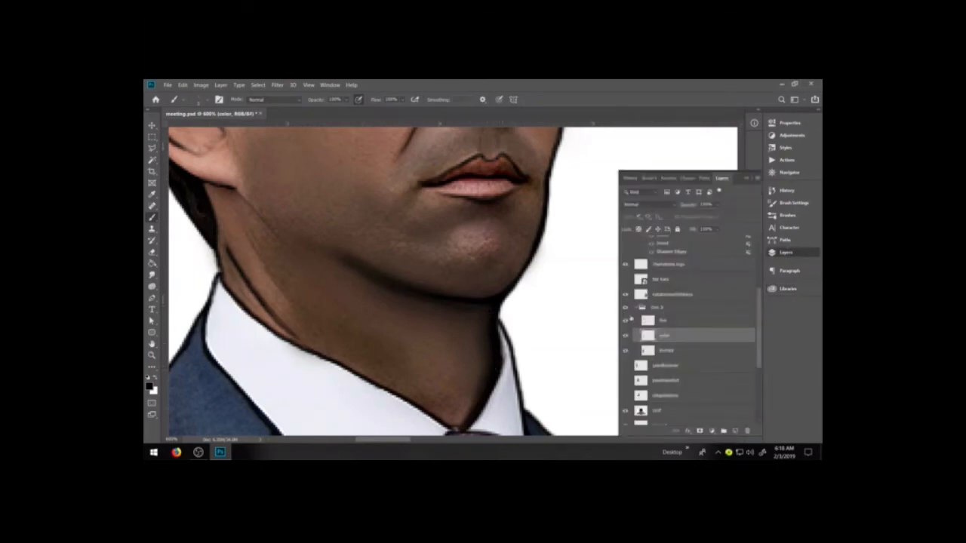
left_click(625, 321)
left_click(625, 320)
left_click(625, 321)
left_click(625, 321)
left_click(626, 321)
left_click(625, 320)
Paint fine black shading along the neck crease and the upper edge of the shirt collar on the color layer
left_click_drag(226, 283, 233, 294)
left_click_drag(219, 234, 258, 315)
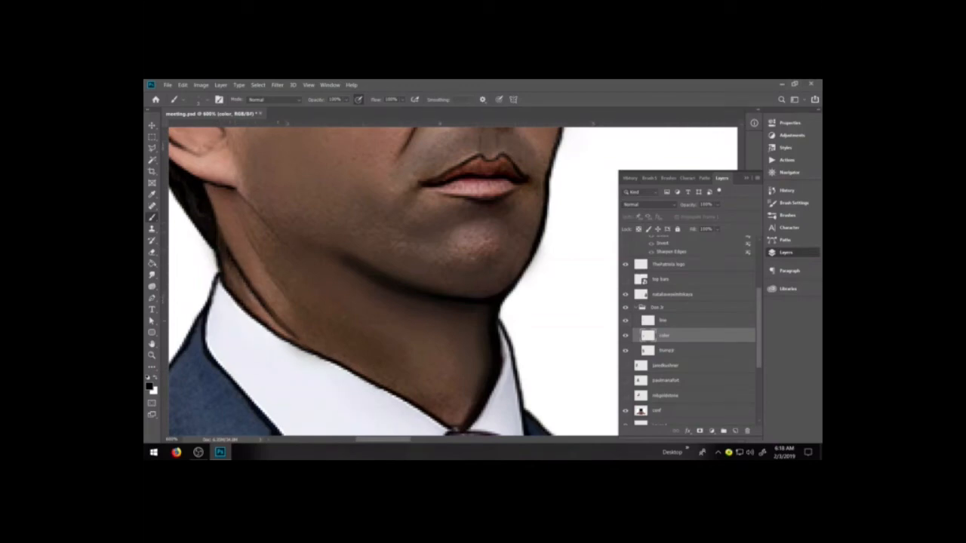
left_click_drag(346, 340, 438, 288)
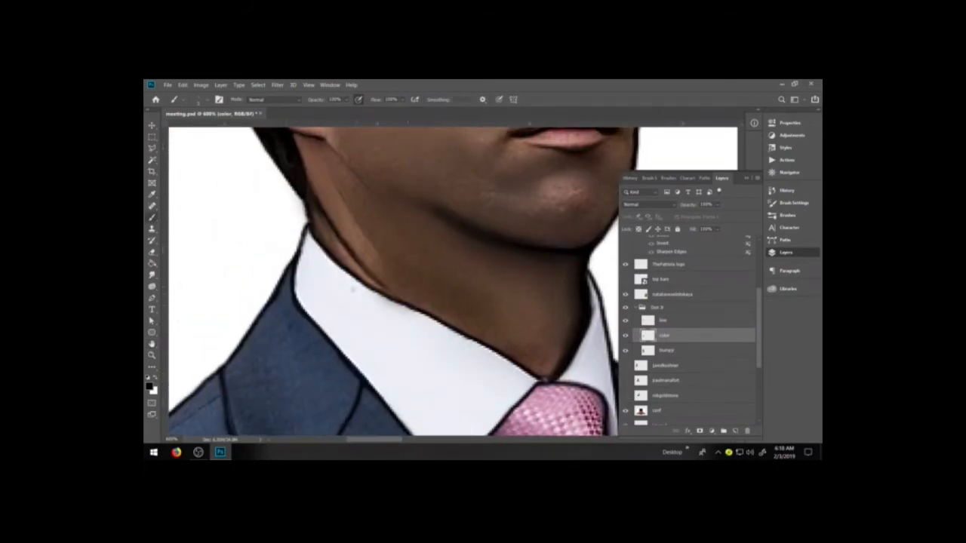
left_click_drag(351, 275, 474, 333)
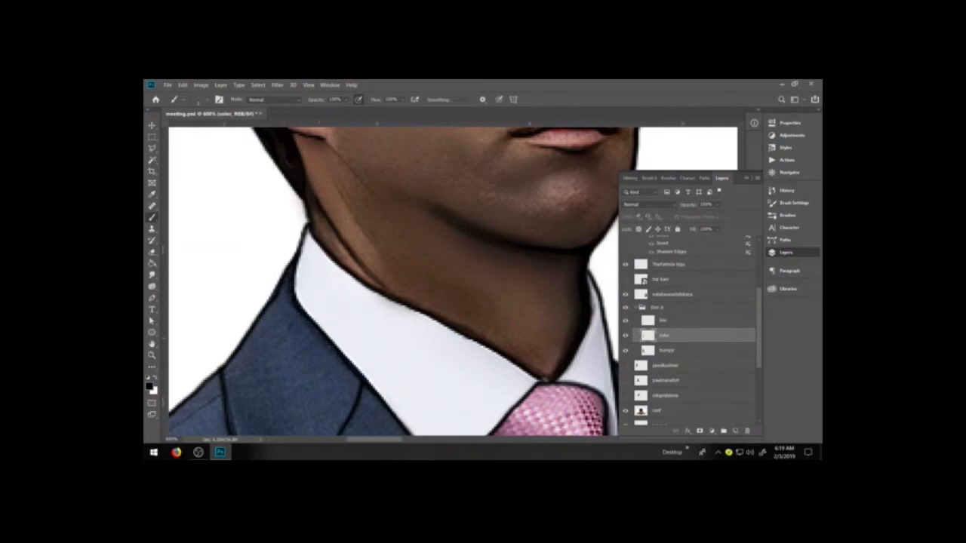
key("space")
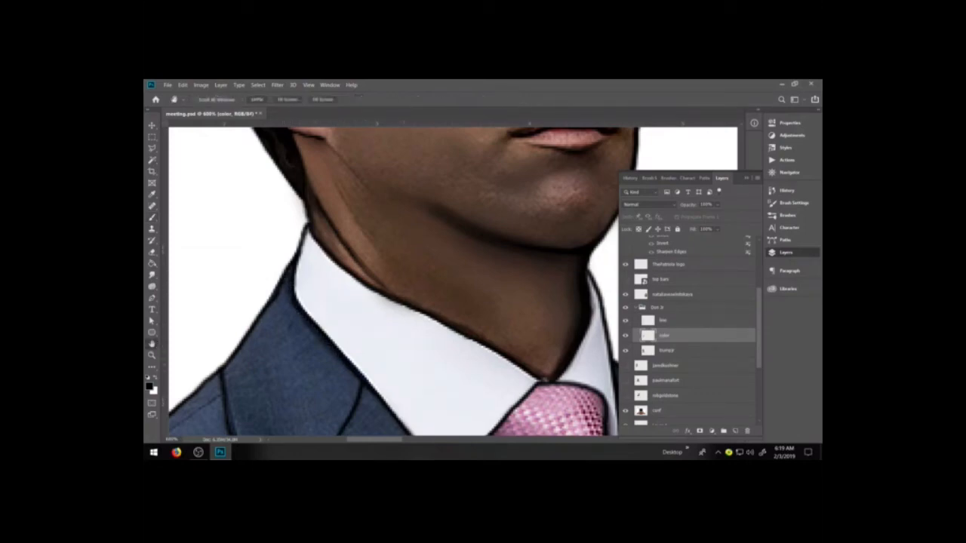
Darken the black outline around the tie knot and adjoining collar edge, and erase the excess black at the shirt collar's point
left_click_drag(365, 350, 350, 256)
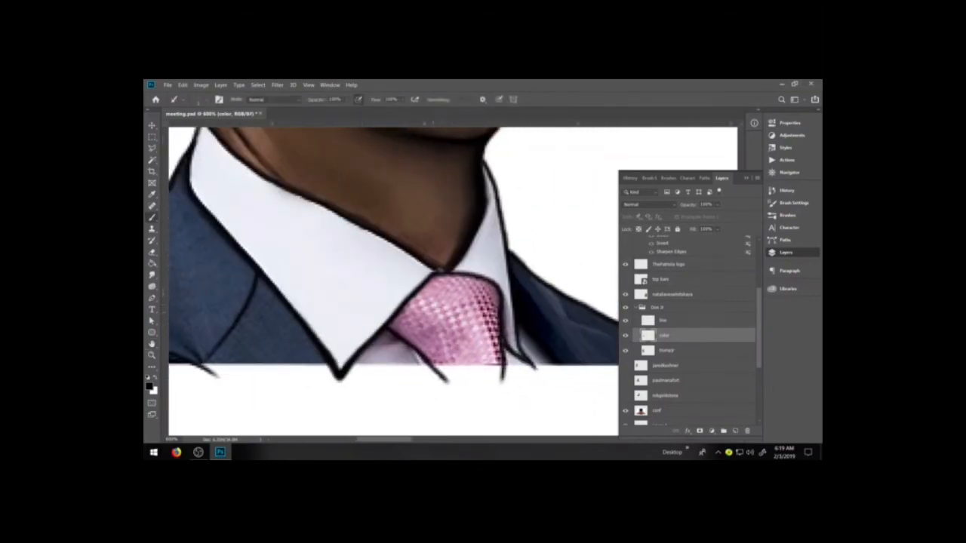
mouse_move(447, 274)
left_mouse_down()
mouse_move(476, 277)
mouse_move(498, 295)
mouse_move(506, 348)
mouse_move(532, 369)
mouse_move(509, 304)
left_mouse_up()
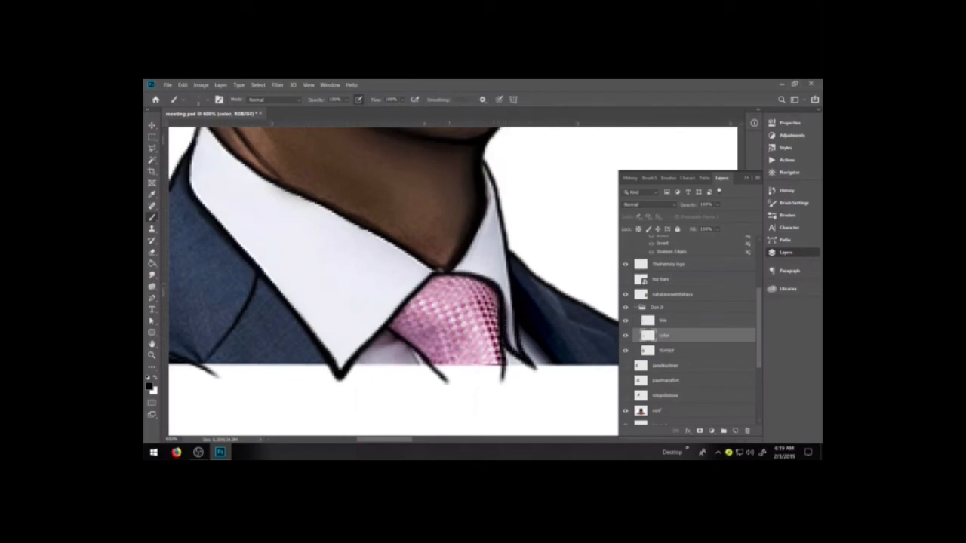
key("e")
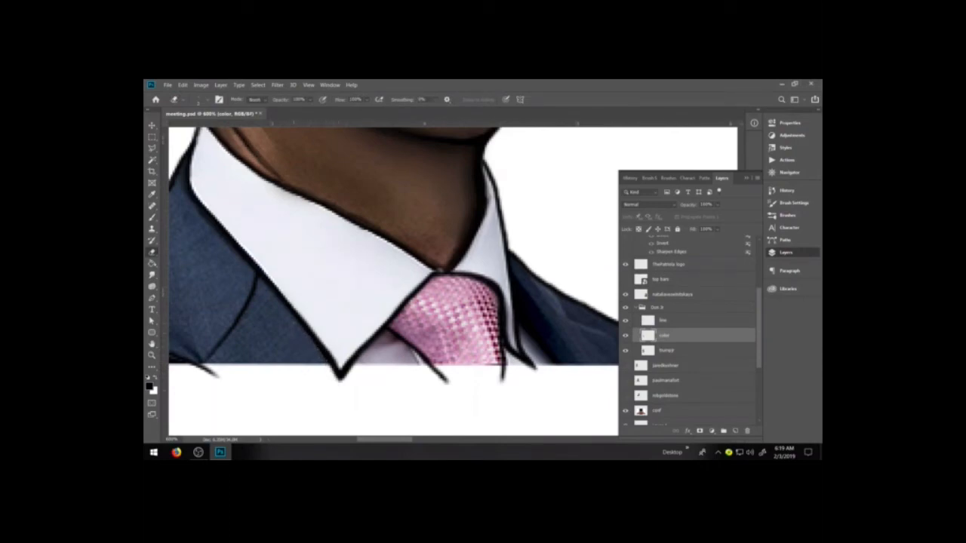
right_click(335, 374)
left_click(298, 341)
left_click_drag(340, 390, 351, 369)
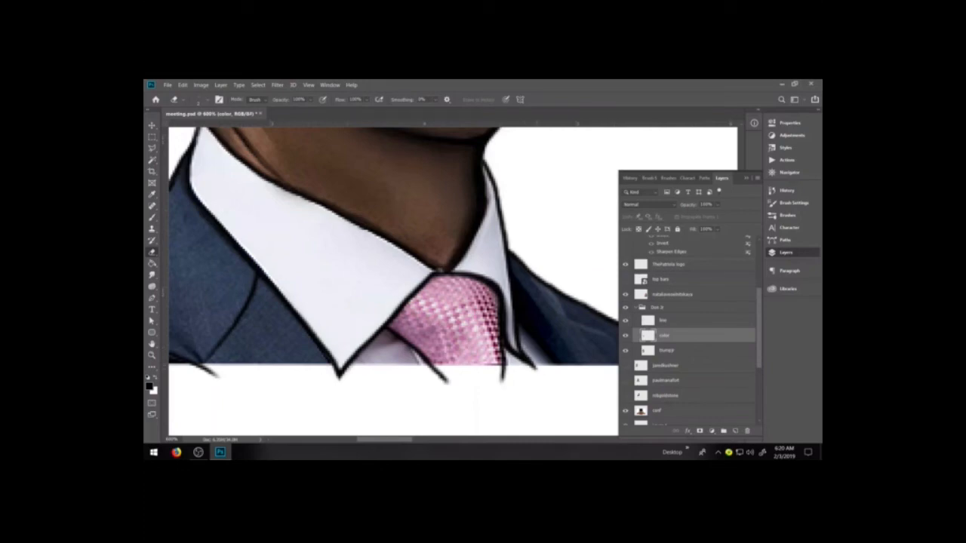
key("b")
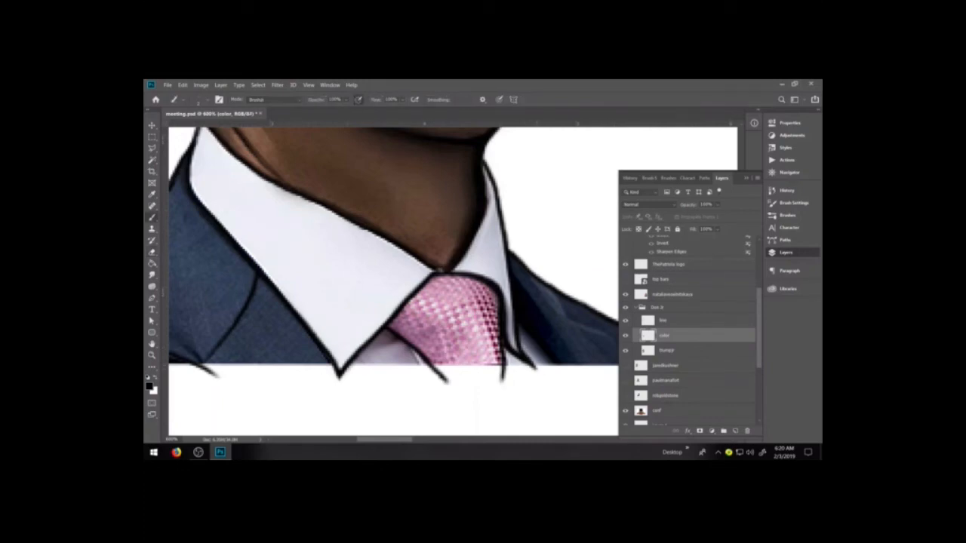
Compare the neck and collar with and without the color layer and the photo layer by toggling their visibility
left_click(626, 337)
left_click(625, 336)
left_click(625, 350)
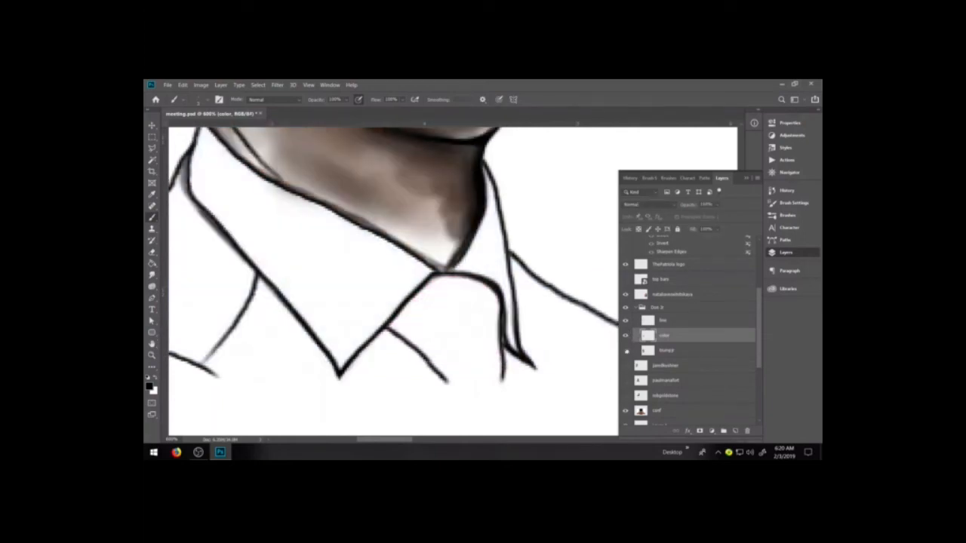
left_click(626, 350)
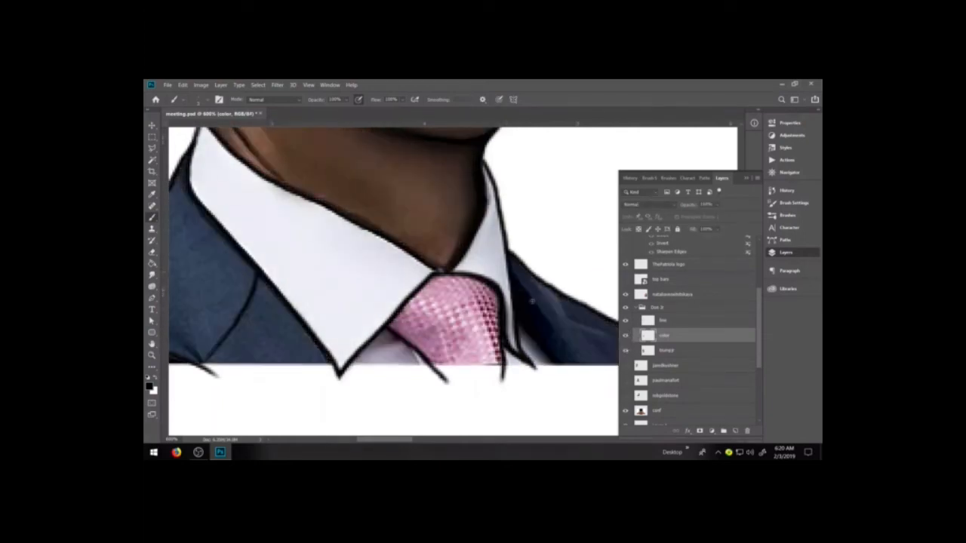
left_click(626, 351)
left_click(626, 351)
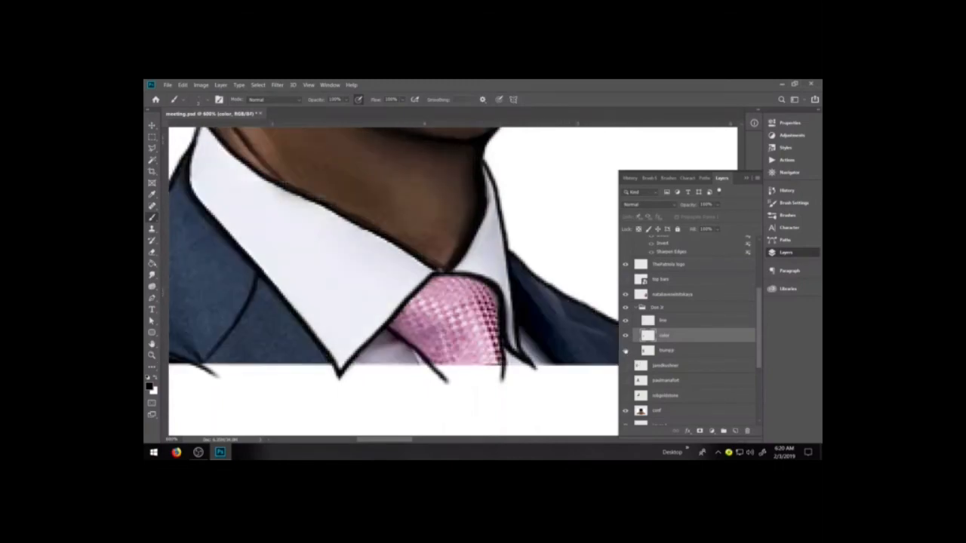
Draw a black lapel line on the jacket right of the tie on the photo layer using the 3 cartoon brush, with the color layer temporarily hidden
left_click(668, 322)
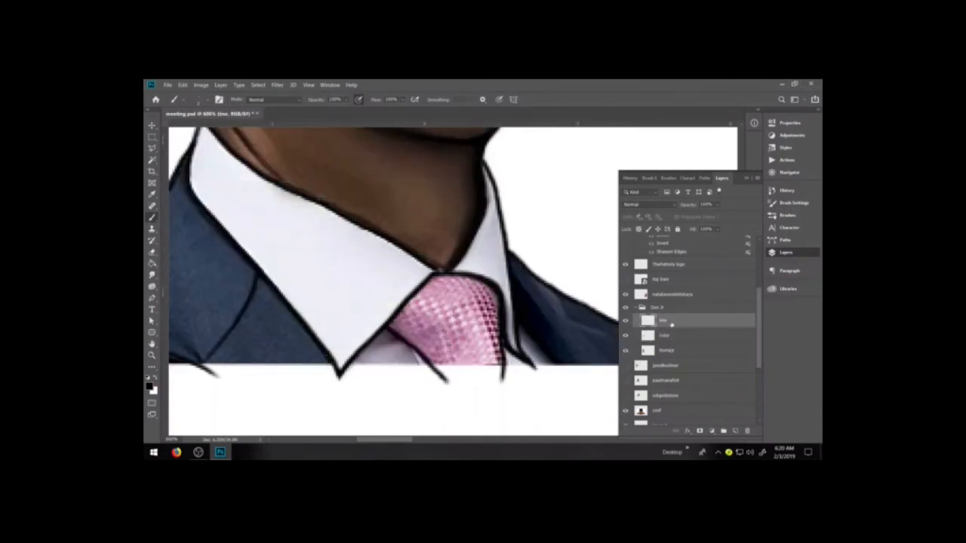
left_click(786, 215)
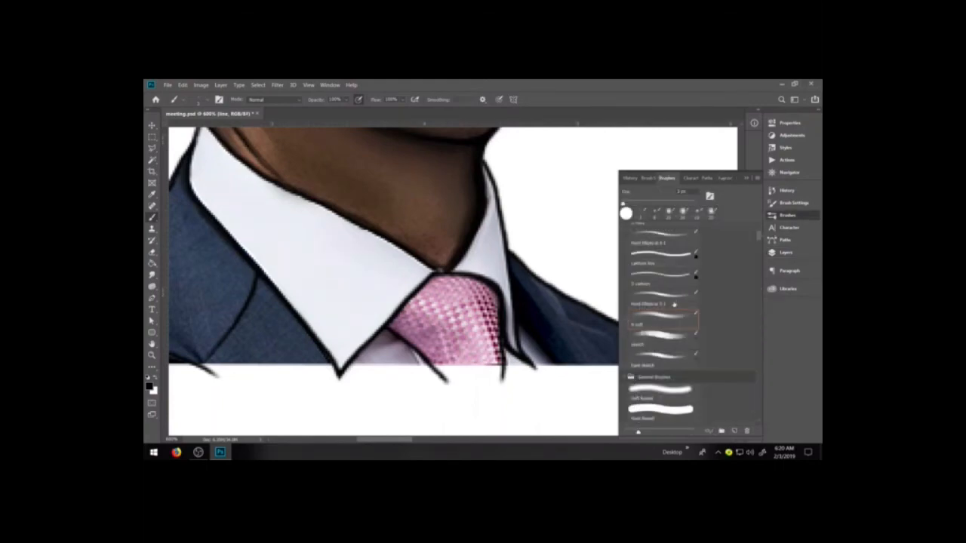
left_click(664, 261)
left_click(663, 281)
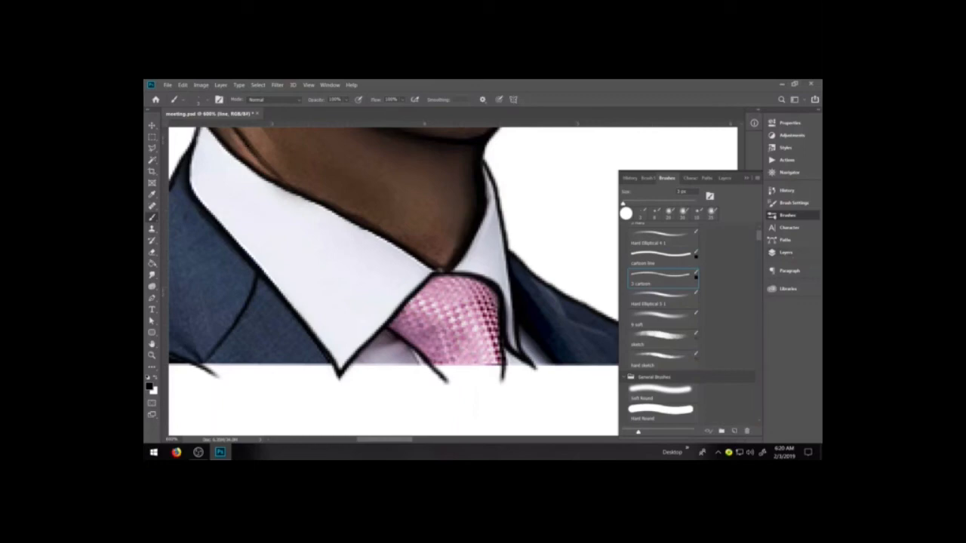
left_click(795, 256)
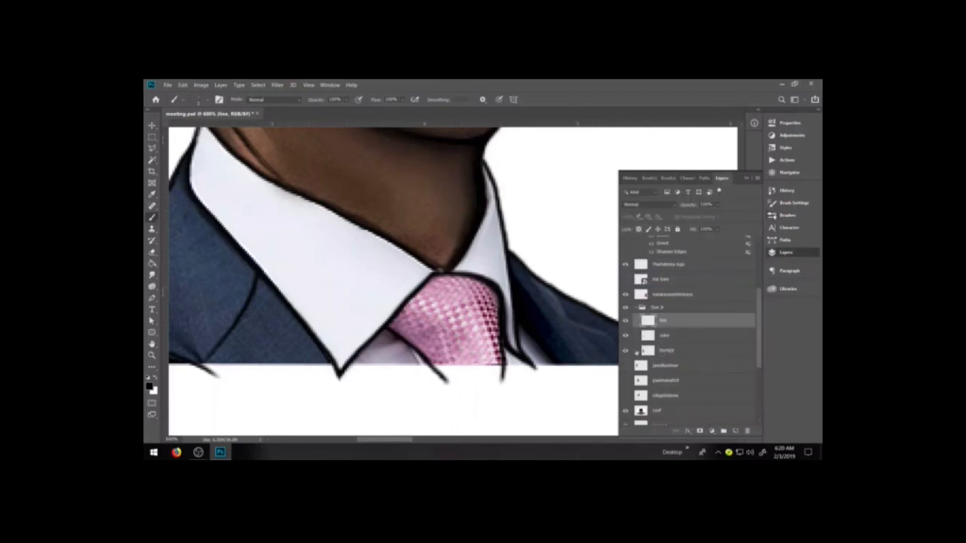
left_click(625, 336)
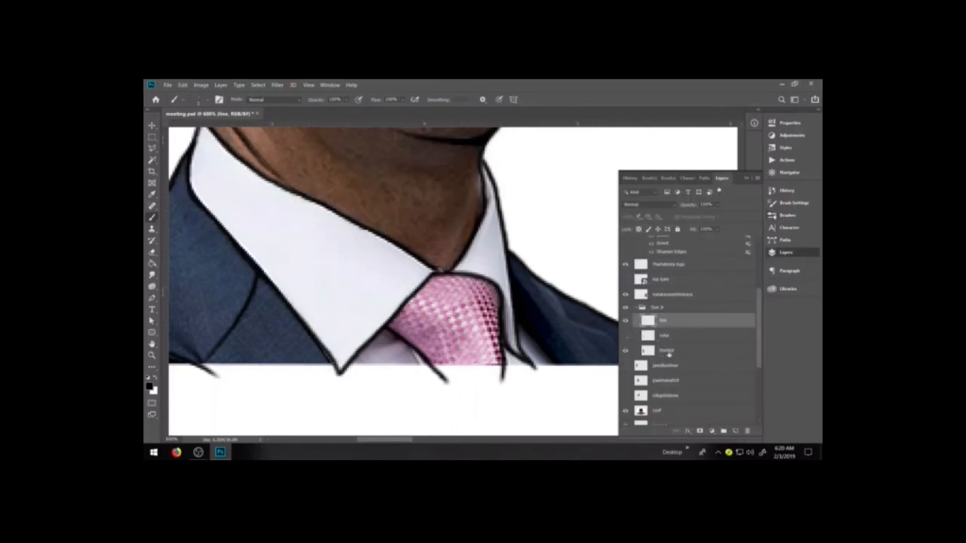
left_click(673, 353)
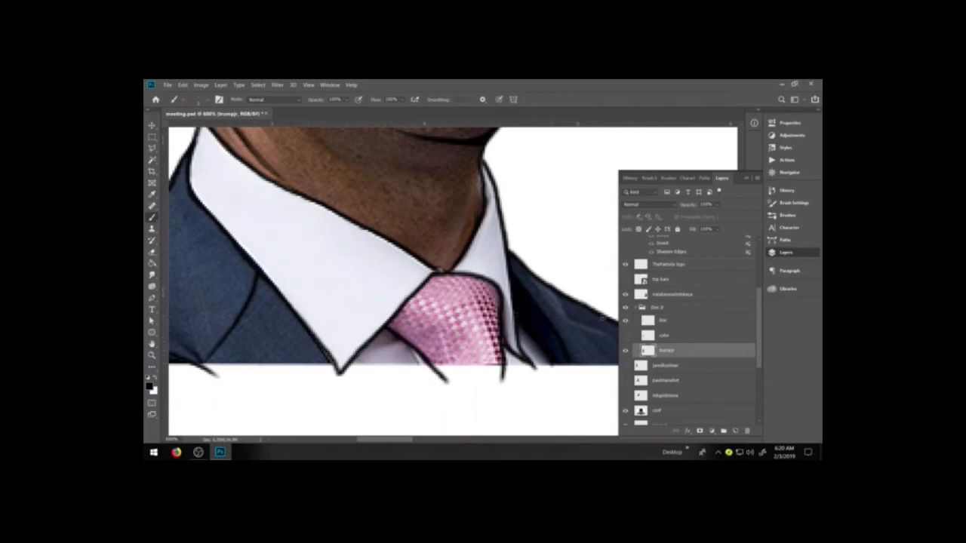
left_click_drag(560, 298, 591, 363)
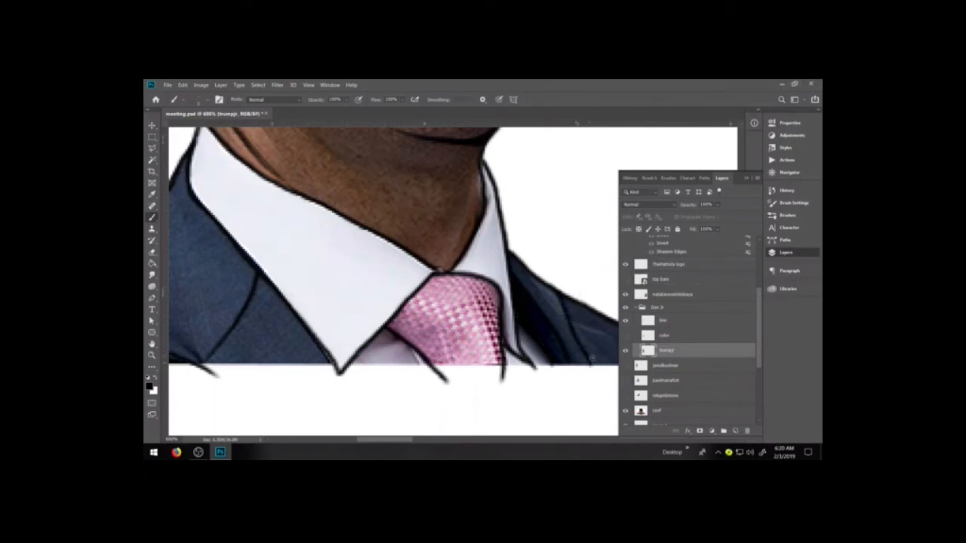
left_click(625, 335)
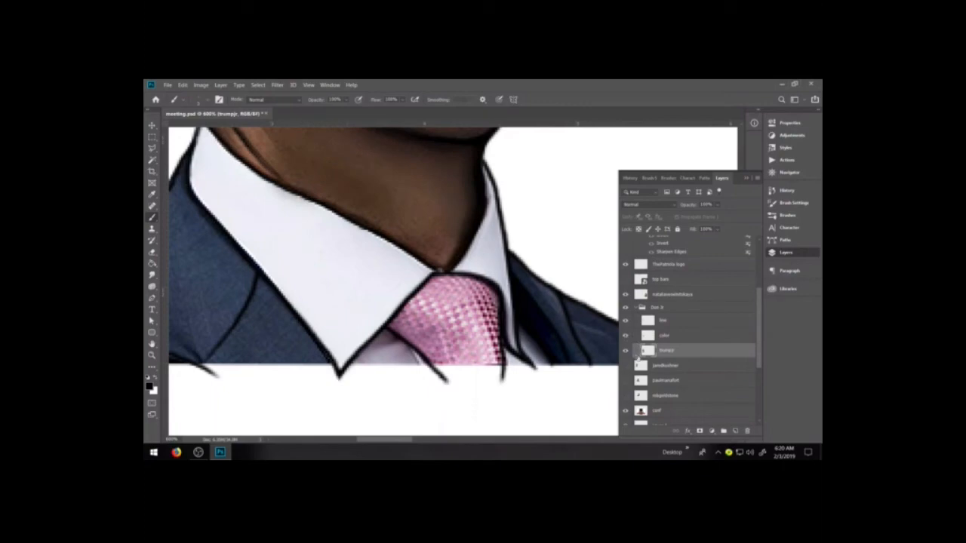
left_click(670, 335)
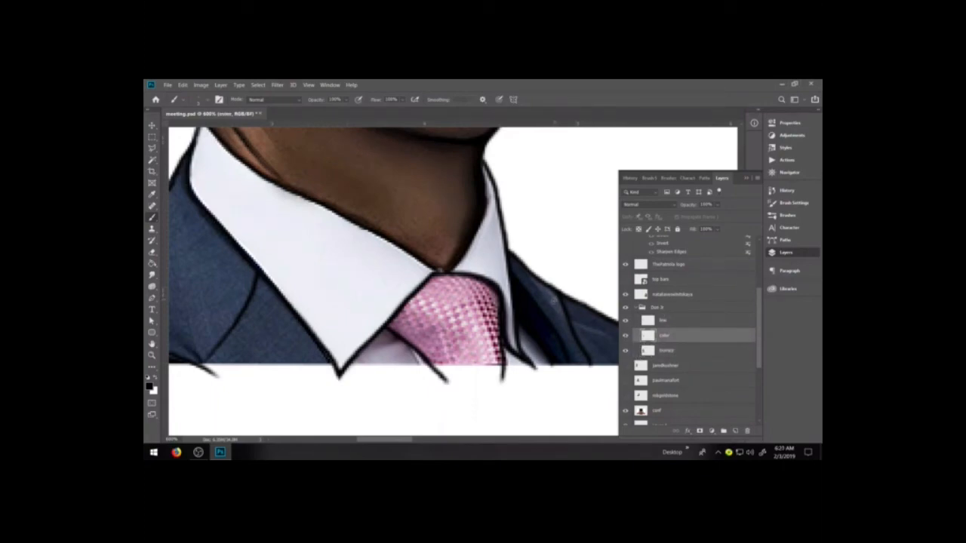
Switch to the h soft brush with 45% flow for painting on the color layer
scroll(551, 300, "down", 3)
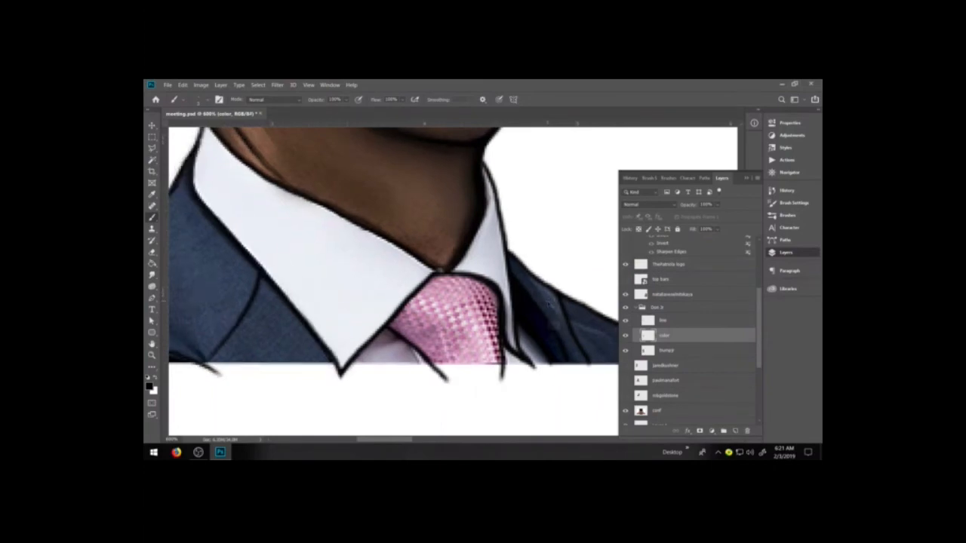
scroll(549, 303, "down", 2)
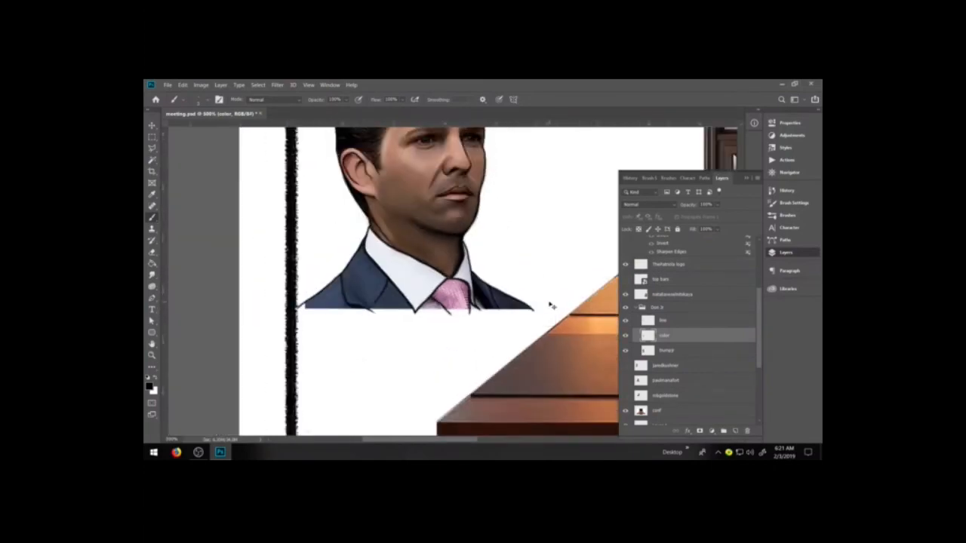
scroll(550, 305, "up", 2)
scroll(550, 305, "up", 2)
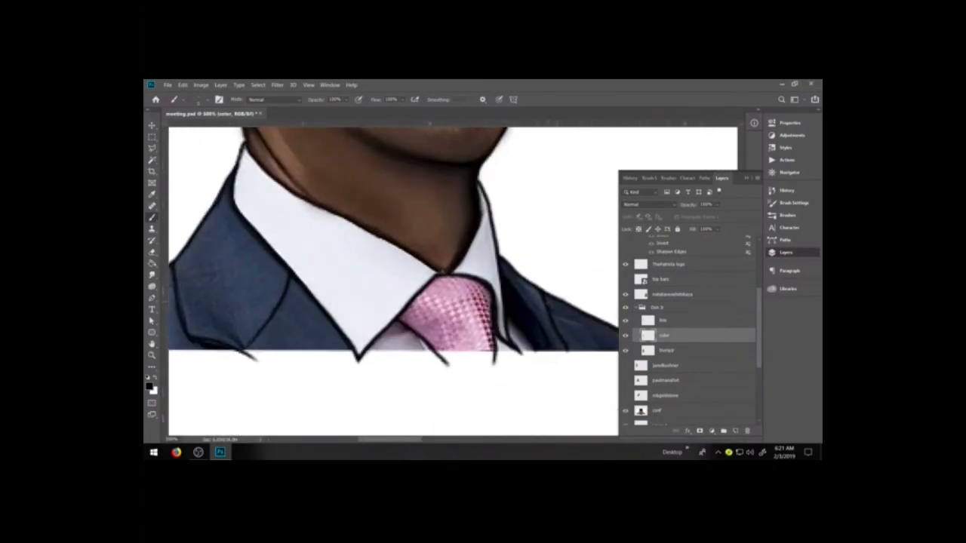
scroll(544, 319, "up", 1)
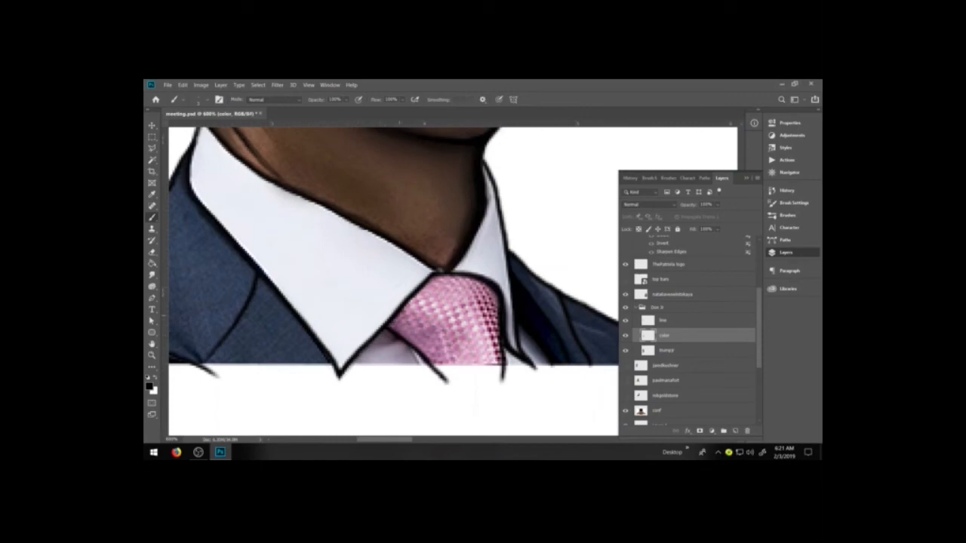
left_click(787, 215)
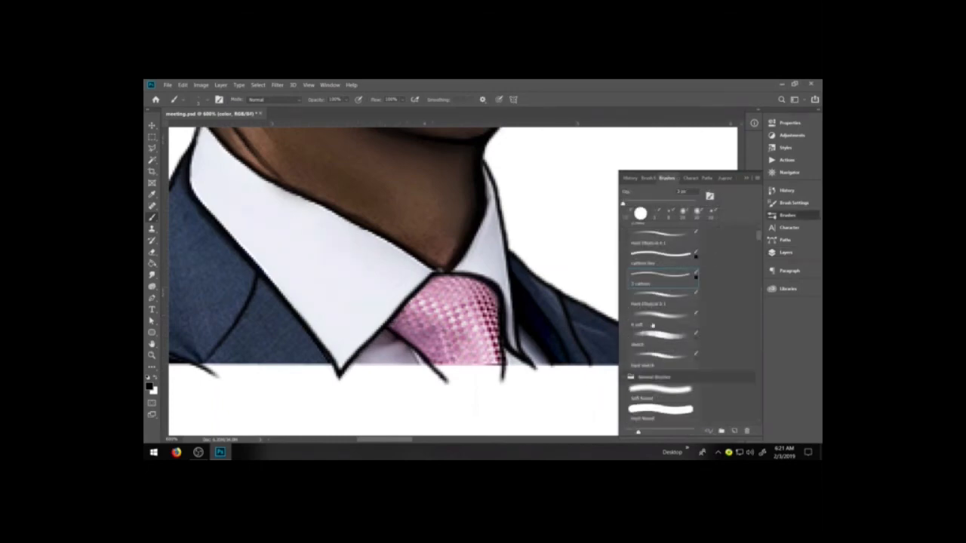
left_click(785, 252)
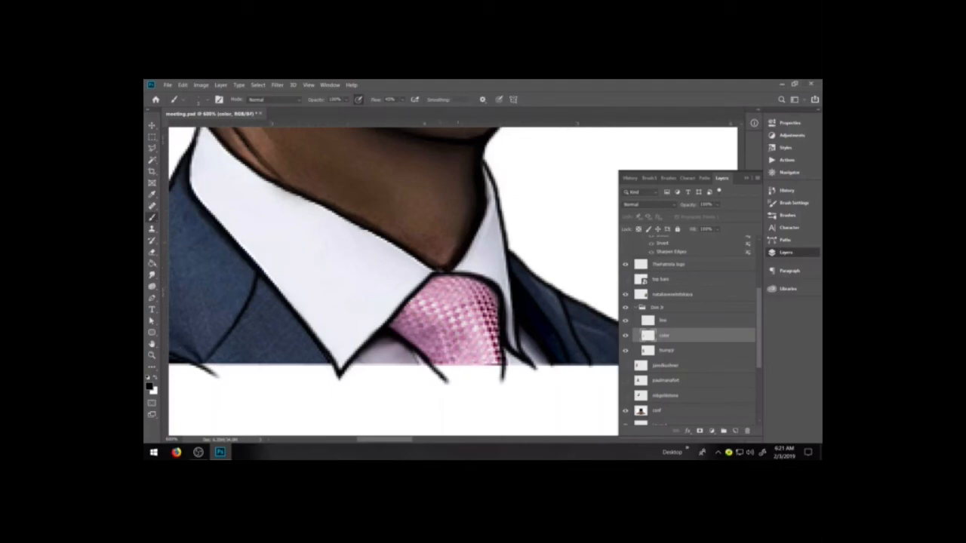
Examine the portrait's jaw, neck and collar shading at close and full-portrait magnification
scroll(445, 287, "down", 2)
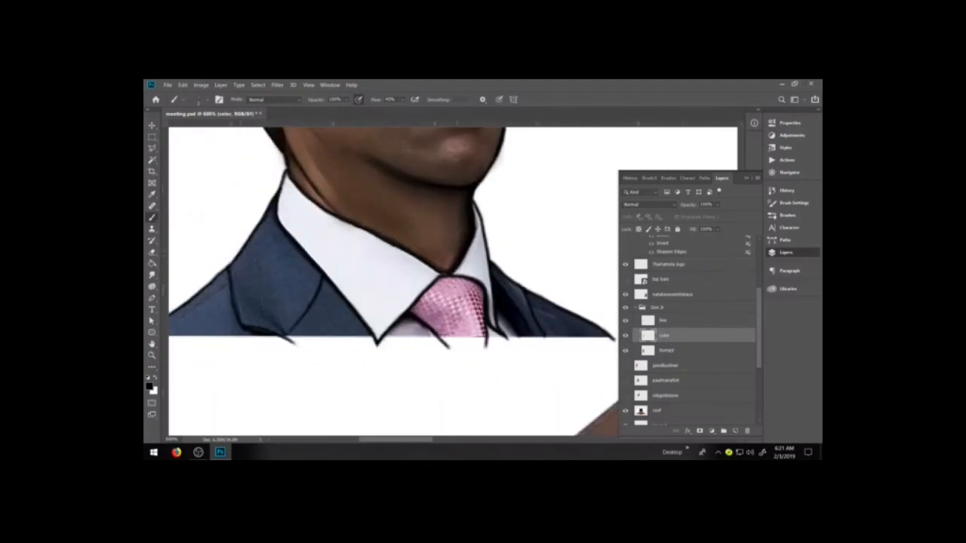
key("z")
left_click_drag(287, 162, 563, 283)
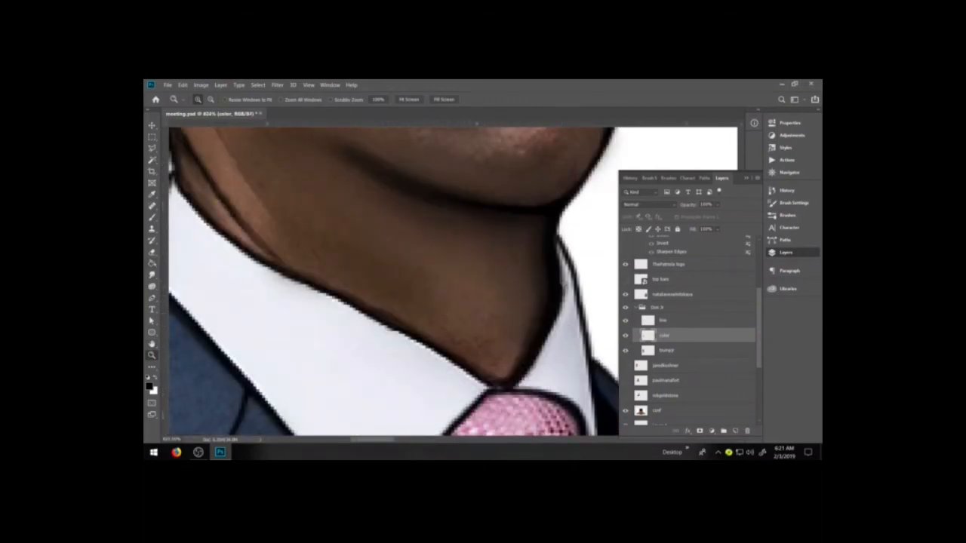
key("ctrl+minus")
key("ctrl+minus")
key("ctrl+minus")
key("ctrl+minus")
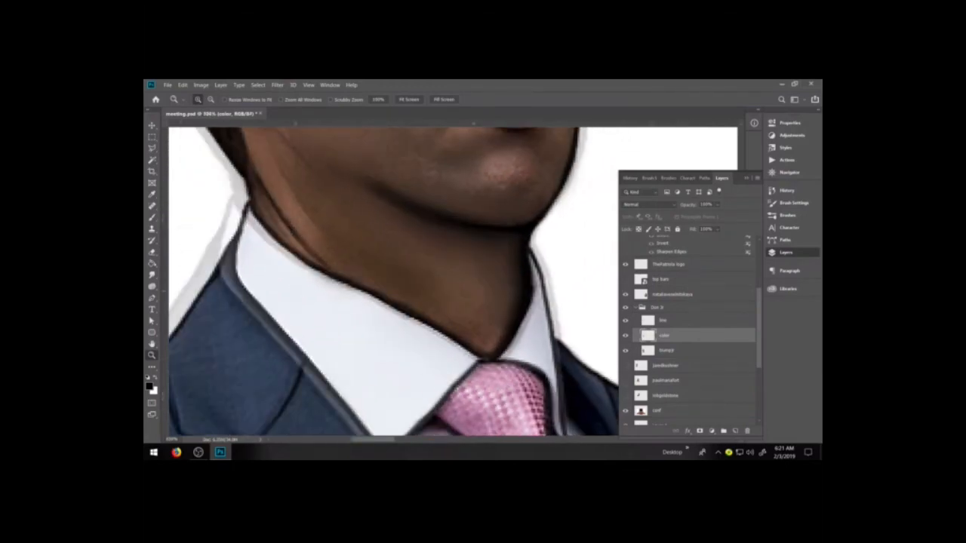
key("ctrl+minus")
key("ctrl+minus")
key("ctrl+minus")
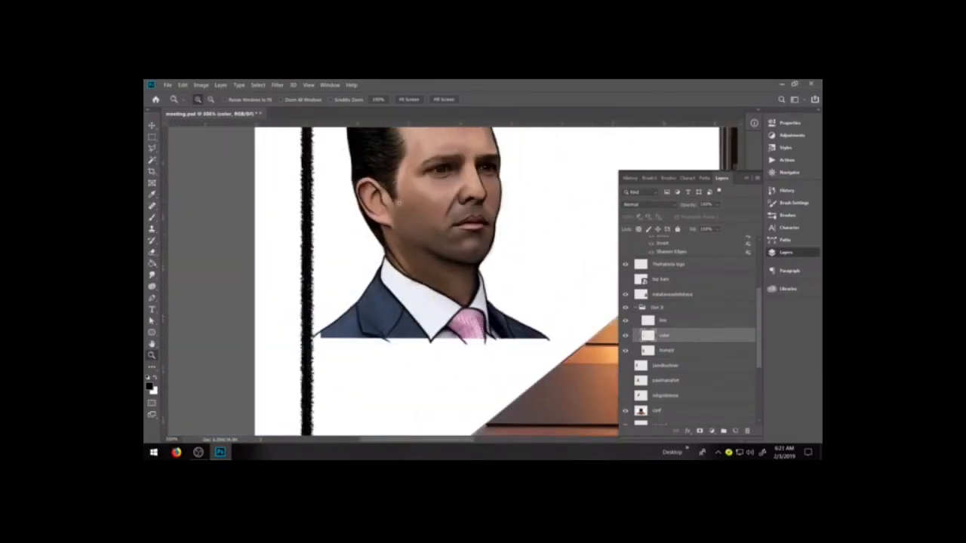
left_click(483, 240)
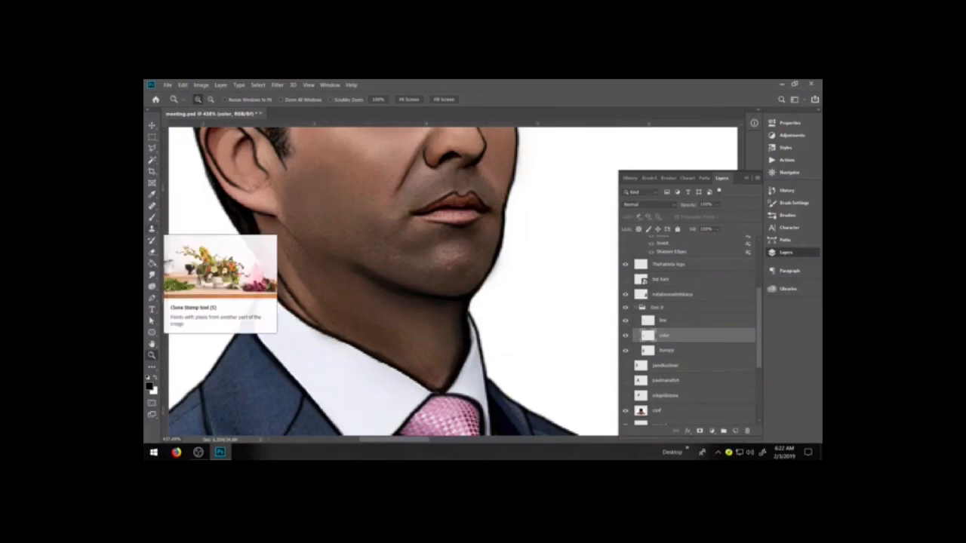
Blend the shading on the front of the neck below the jaw with brown and dark brown library swatches on the color layer
left_click(152, 217)
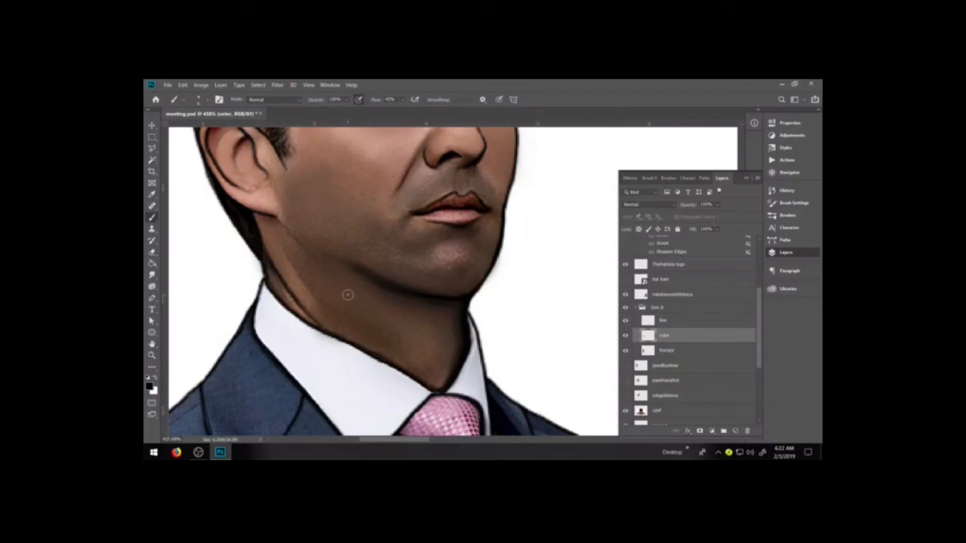
scroll(343, 296, "up", 1)
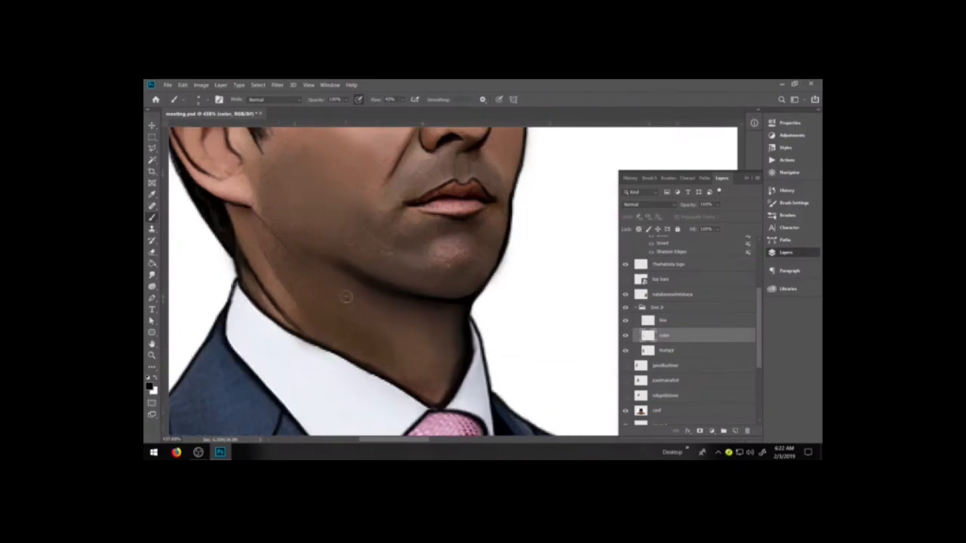
scroll(340, 293, "up", 1)
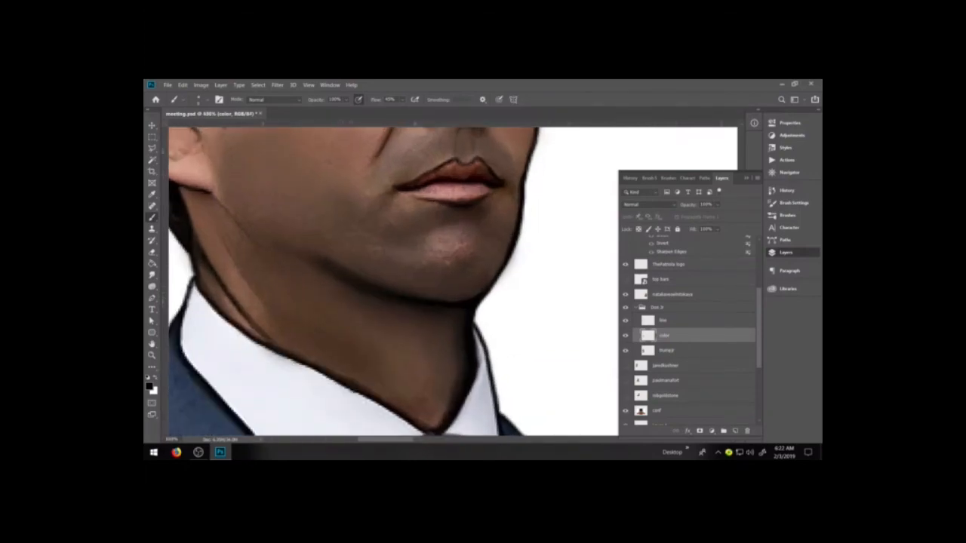
left_click_drag(335, 304, 410, 308)
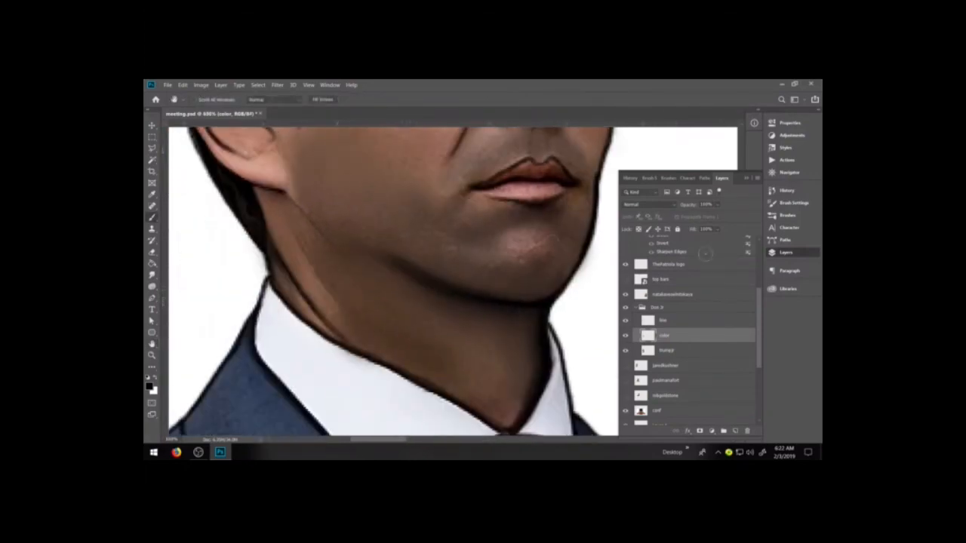
left_click(785, 288)
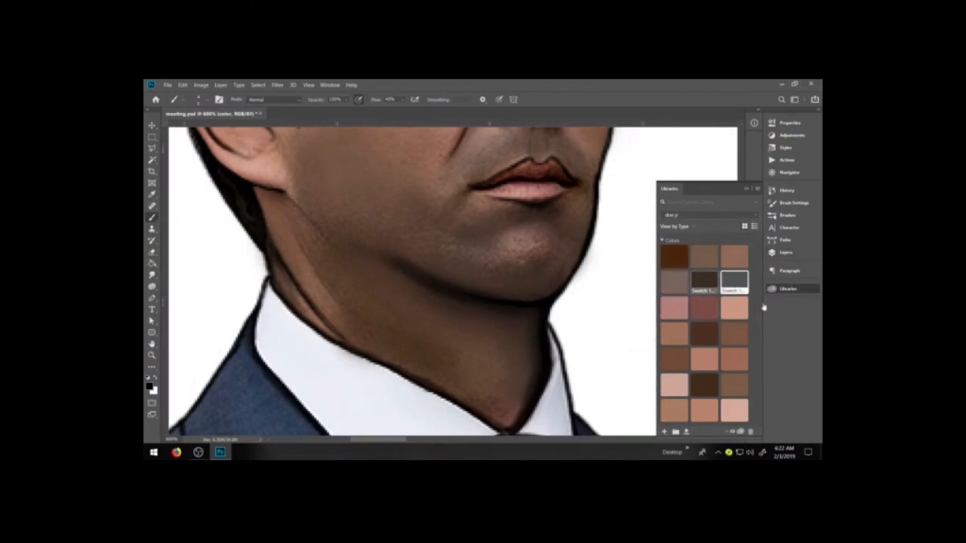
left_click(674, 358)
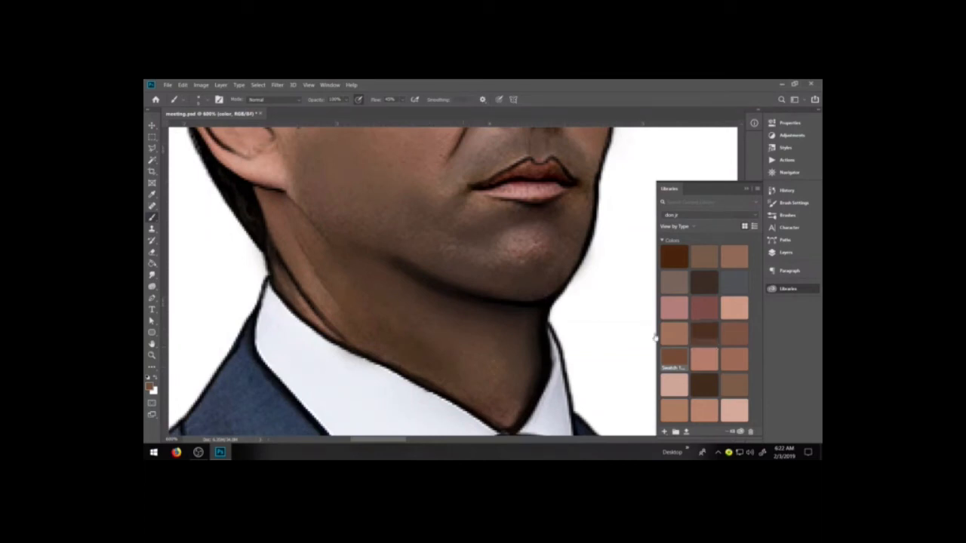
left_click(704, 332)
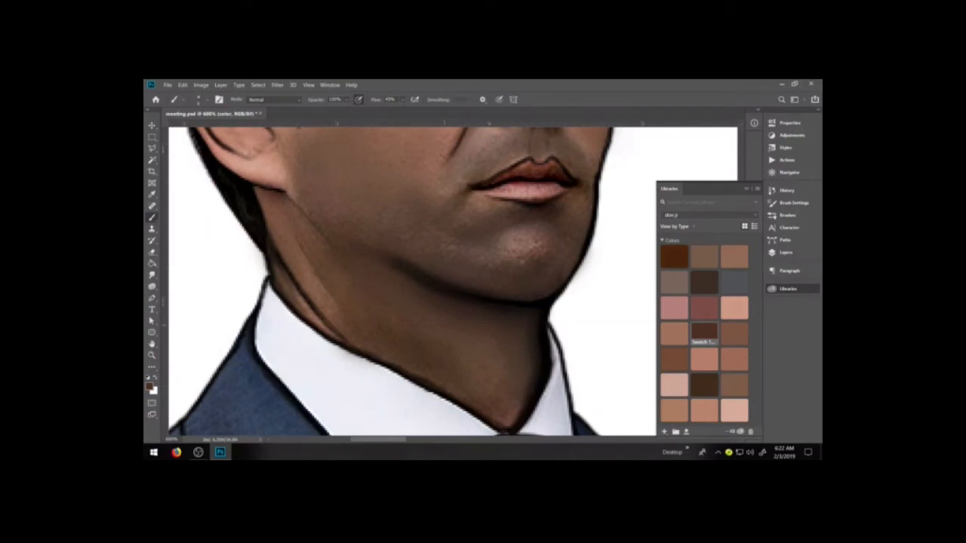
mouse_move(443, 325)
left_mouse_down()
mouse_move(453, 363)
mouse_move(477, 365)
mouse_move(507, 408)
left_mouse_up()
left_click_drag(464, 351, 488, 385)
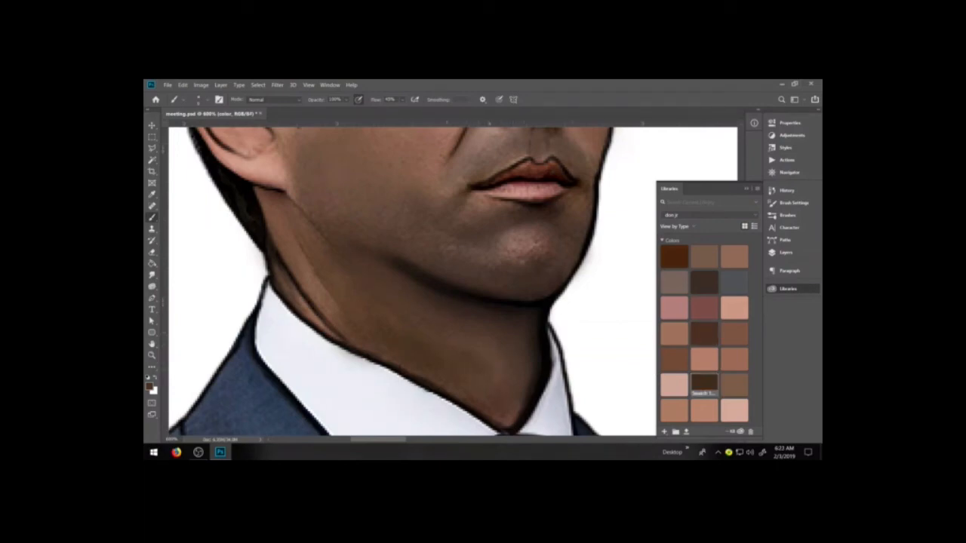
Even out the neck shading on the color layer with pink and medium brown library swatches, using a larger soft brush
left_click(674, 385)
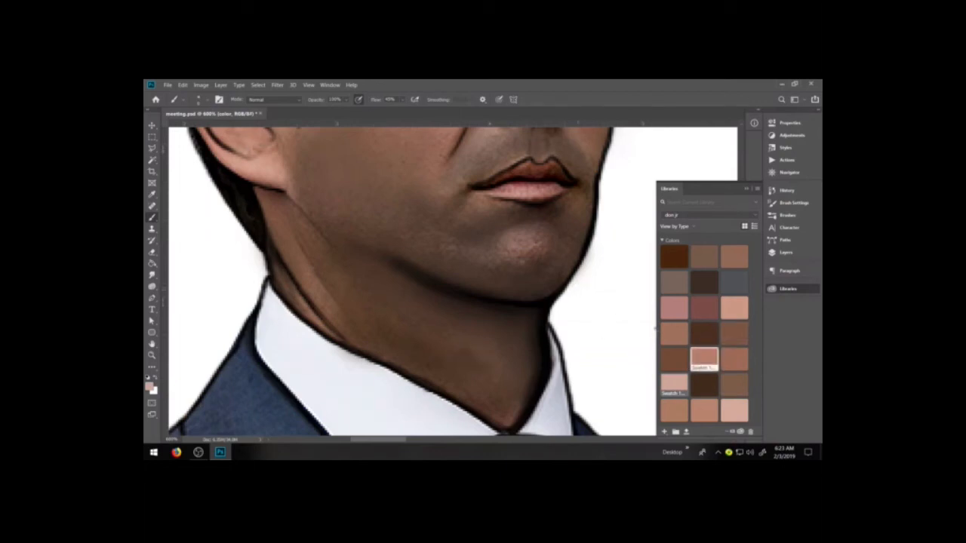
left_click(734, 385)
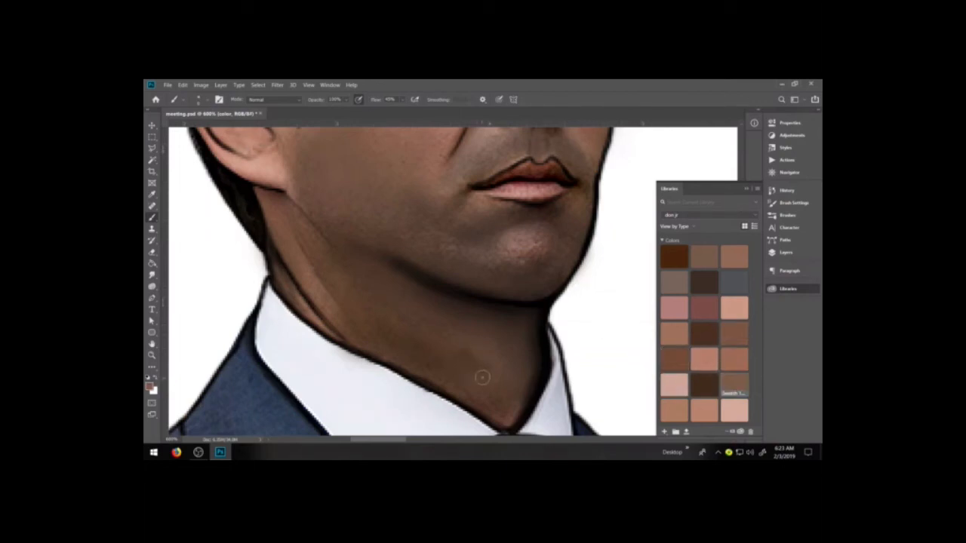
key("bracketright")
key("bracketright")
key("bracketright")
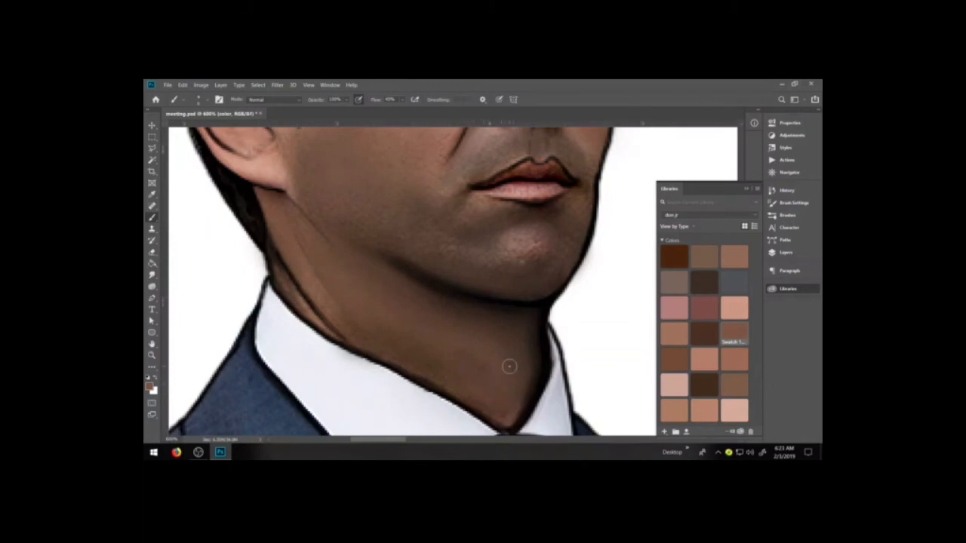
Deepen the shadows along the jaw and chin with dark brown library swatches on the color layer
key("space")
mouse_move(442, 327)
left_mouse_down()
mouse_move(471, 395)
mouse_move(443, 399)
left_mouse_up()
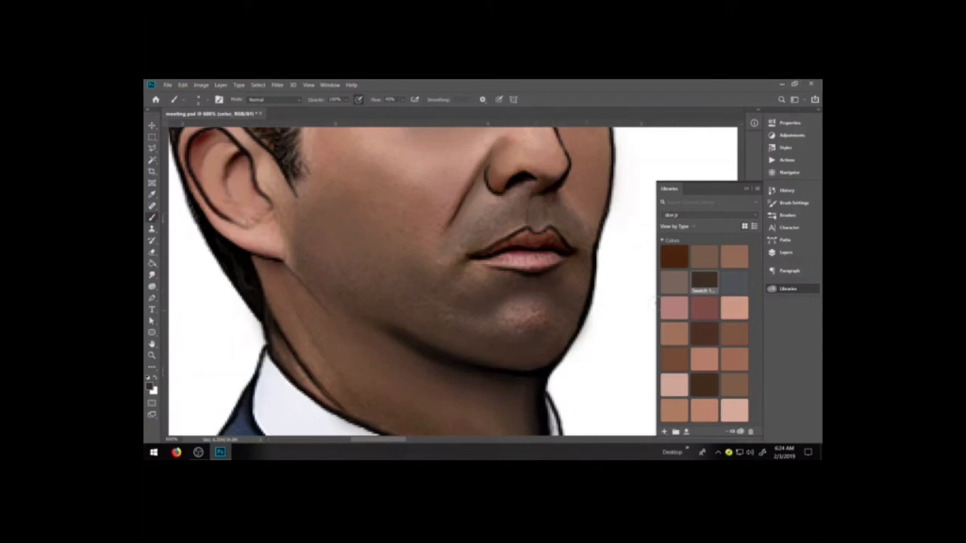
left_click(674, 256)
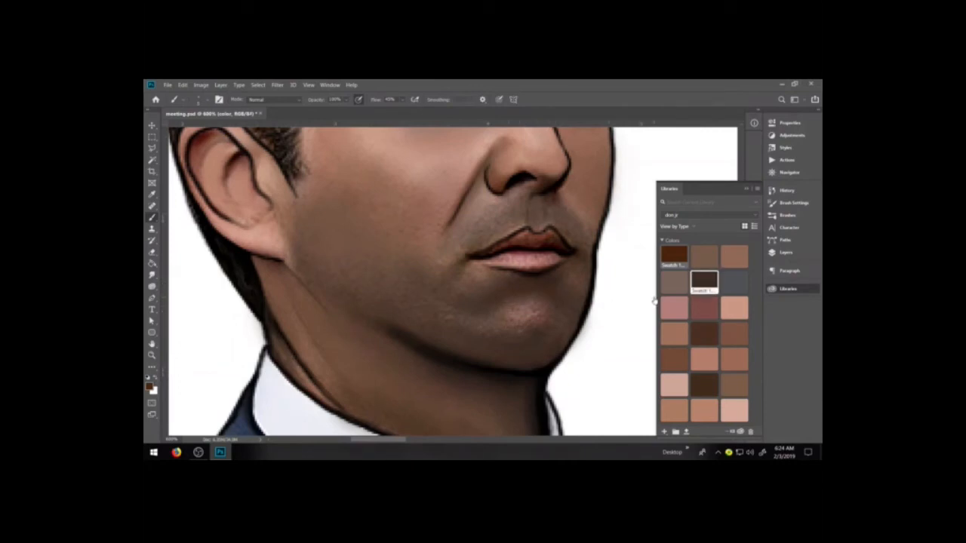
left_click(704, 383)
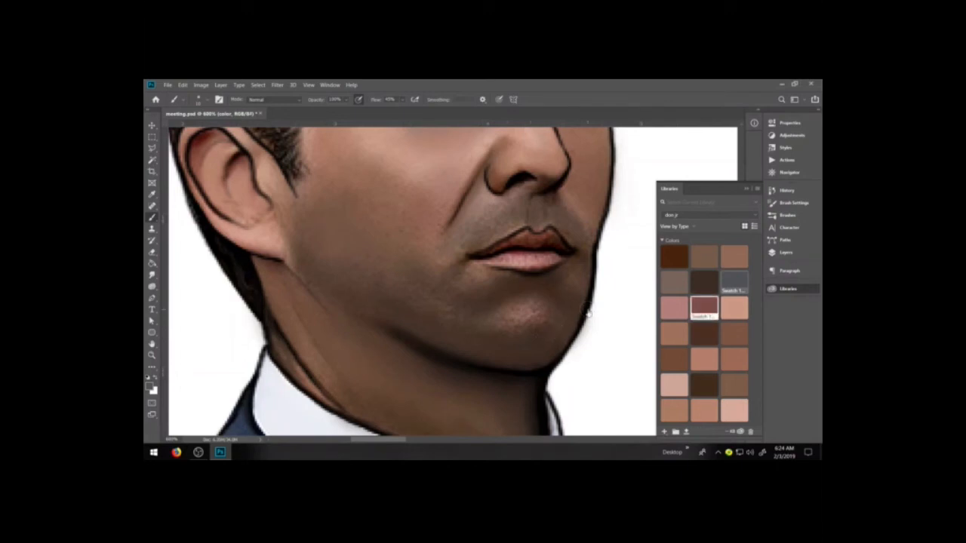
Paint pink swatch highlights on the chin and beside both corners of the mouth
left_click(673, 308)
left_click_drag(531, 324, 531, 302)
left_click_drag(457, 258, 464, 263)
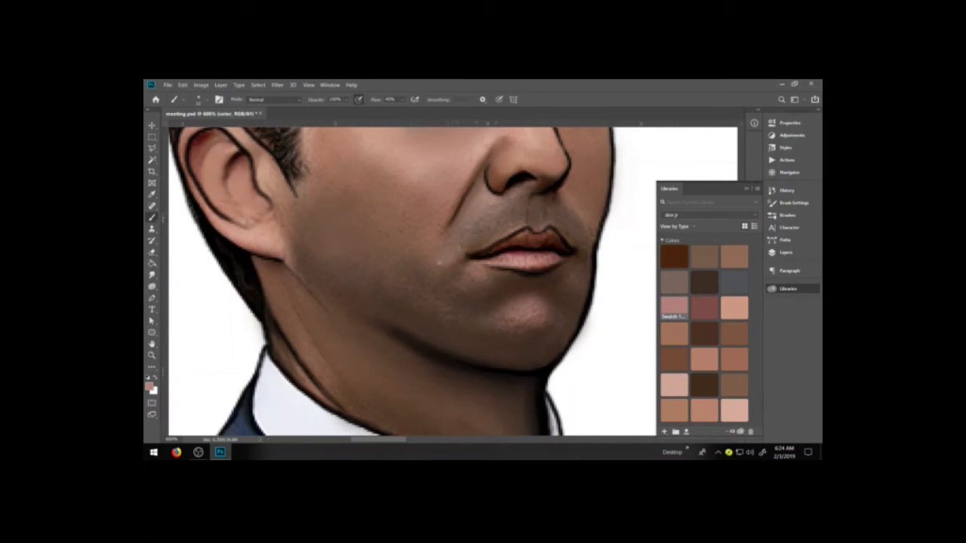
mouse_move(566, 277)
left_mouse_down()
mouse_move(559, 286)
mouse_move(570, 274)
left_mouse_up()
Darken the inner folds and upper rim of the ear with a dark brown library swatch
key("space")
left_click_drag(399, 257, 448, 299)
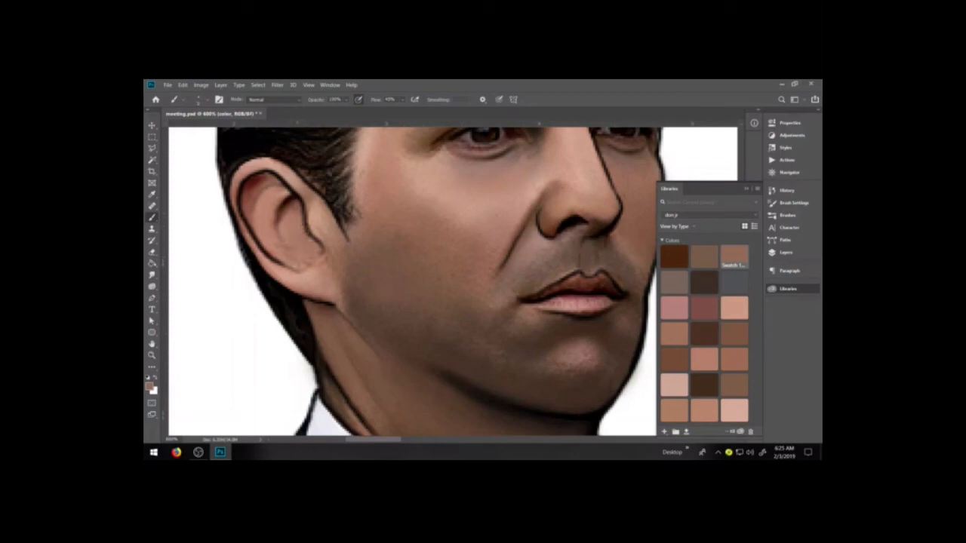
left_click(703, 281)
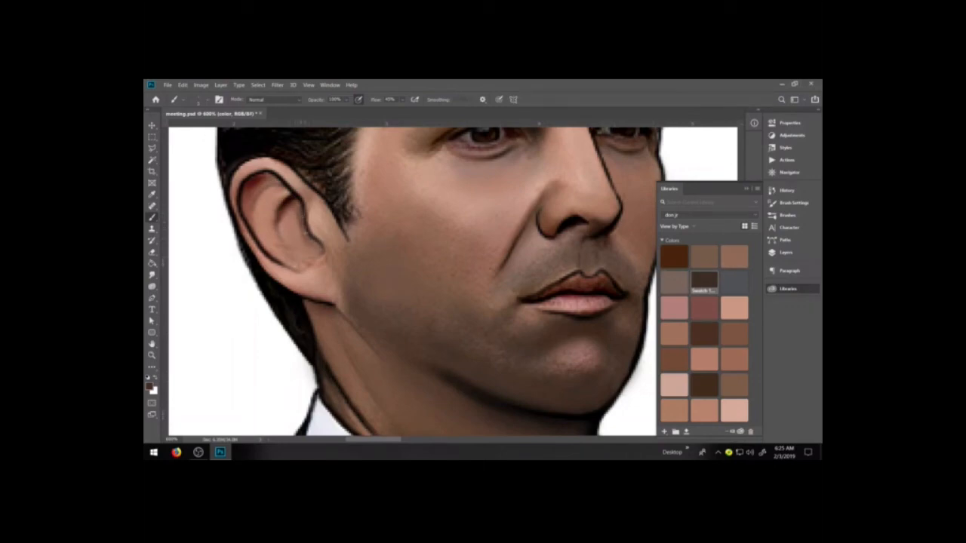
left_click_drag(294, 202, 299, 222)
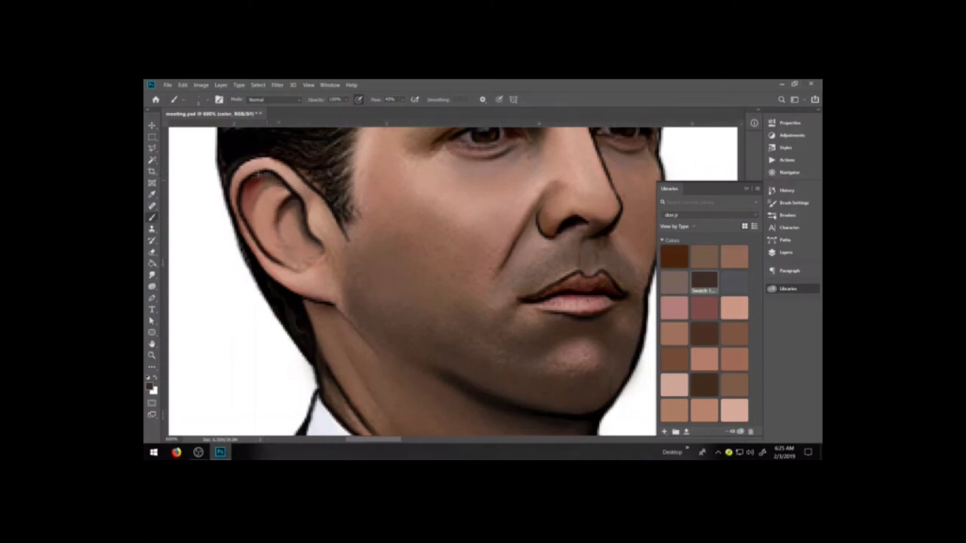
mouse_move(259, 181)
left_mouse_down()
mouse_move(245, 192)
mouse_move(278, 183)
left_mouse_up()
left_click_drag(247, 216, 283, 252)
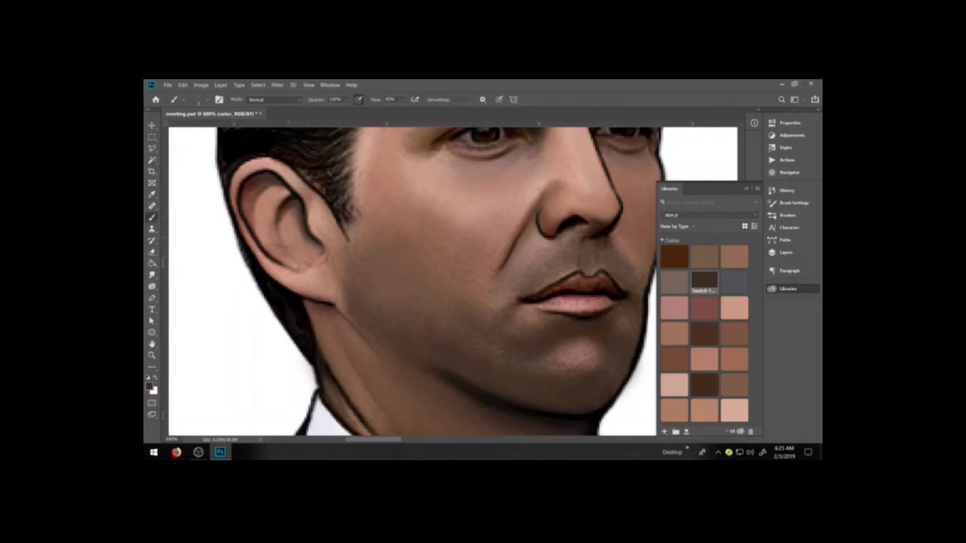
Soften the ear's shading with lighter brown swatches and the Smudge tool, and brush a brown tone over the cheek
left_click(704, 256)
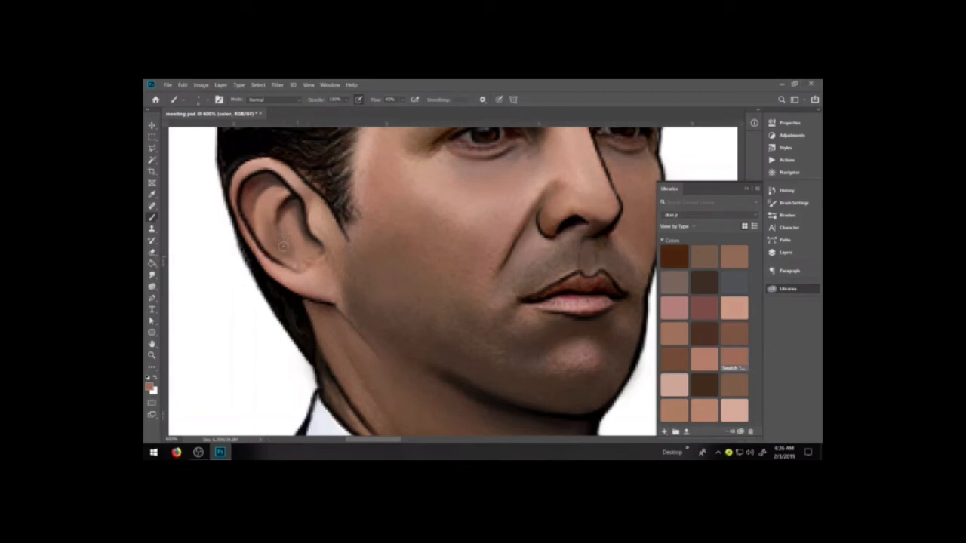
left_click(152, 275)
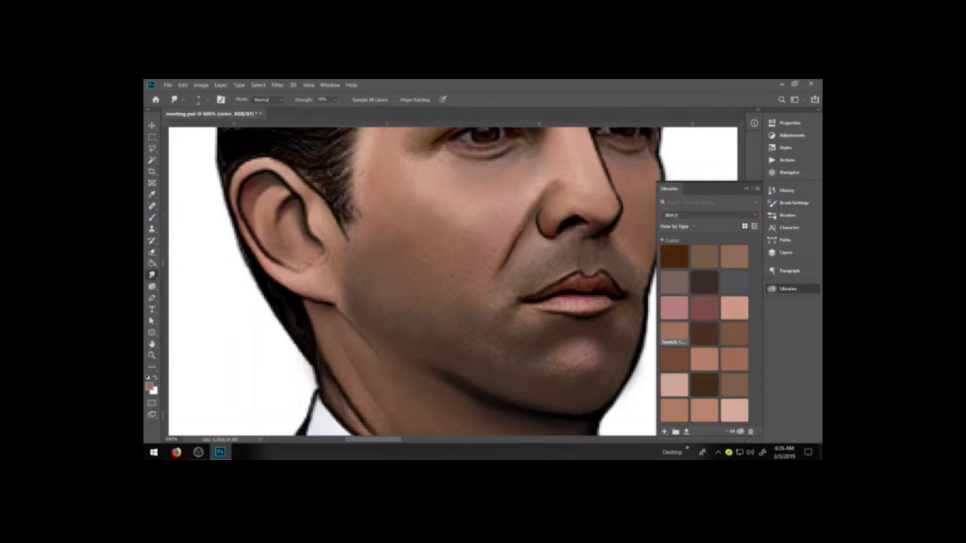
key("]")
key("]")
key("]")
key("b")
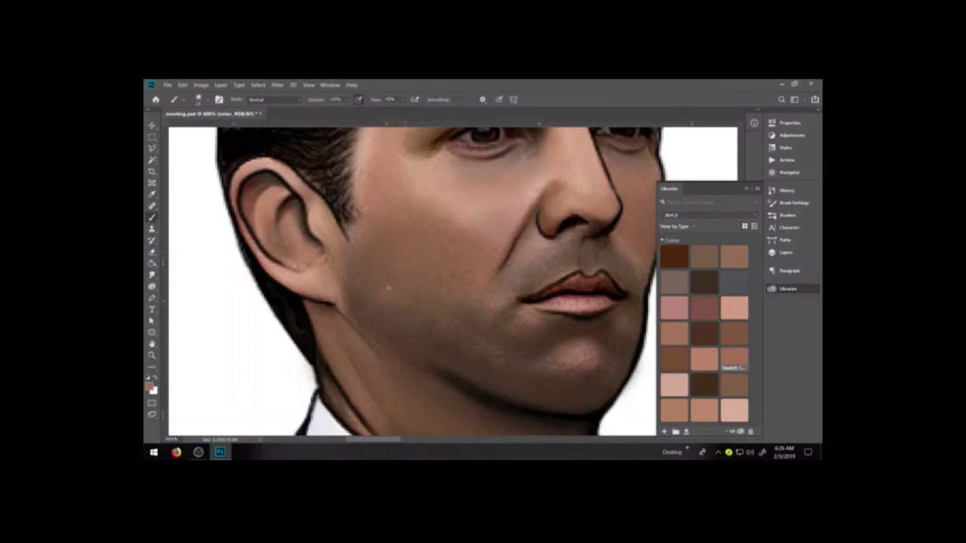
left_click_drag(476, 234, 433, 232)
Shade the skin between the nose and upper lip with dark brown swatches and smooth it with the Smudge tool
key("space")
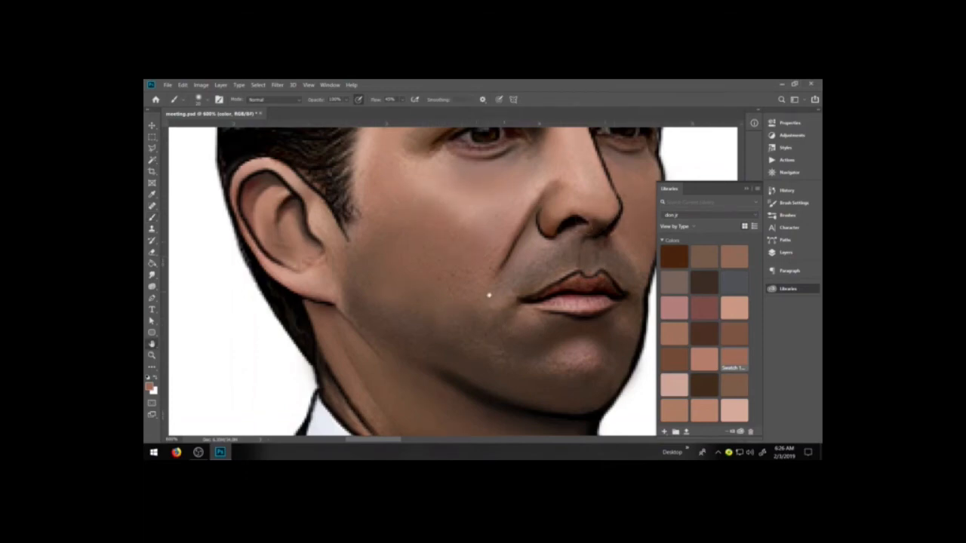
left_click_drag(488, 296, 383, 379)
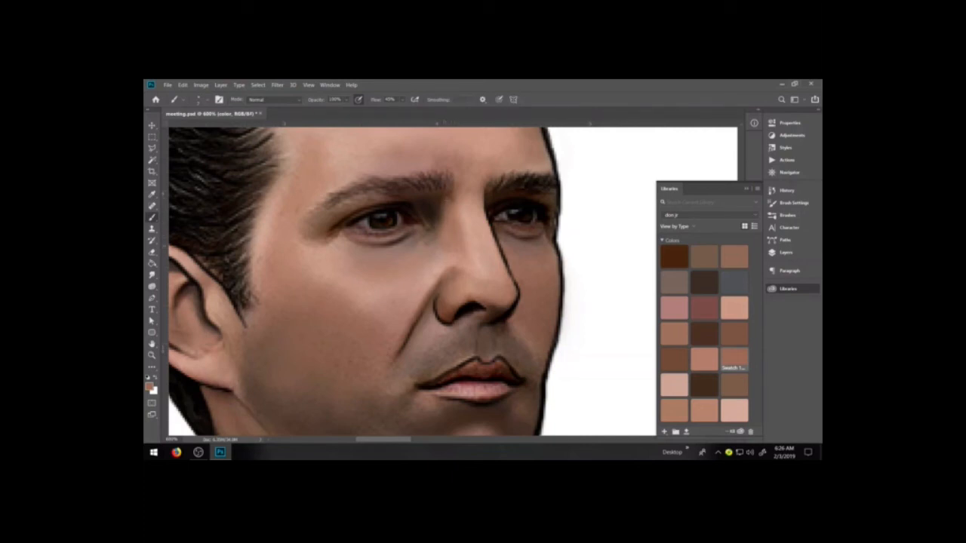
left_click(674, 257)
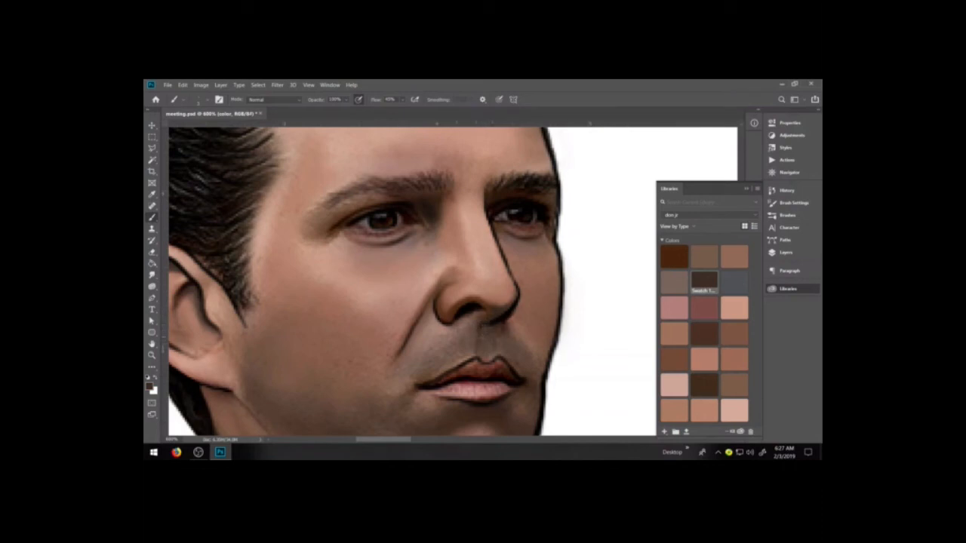
mouse_move(462, 330)
left_mouse_down()
mouse_move(458, 350)
mouse_move(437, 359)
left_mouse_up()
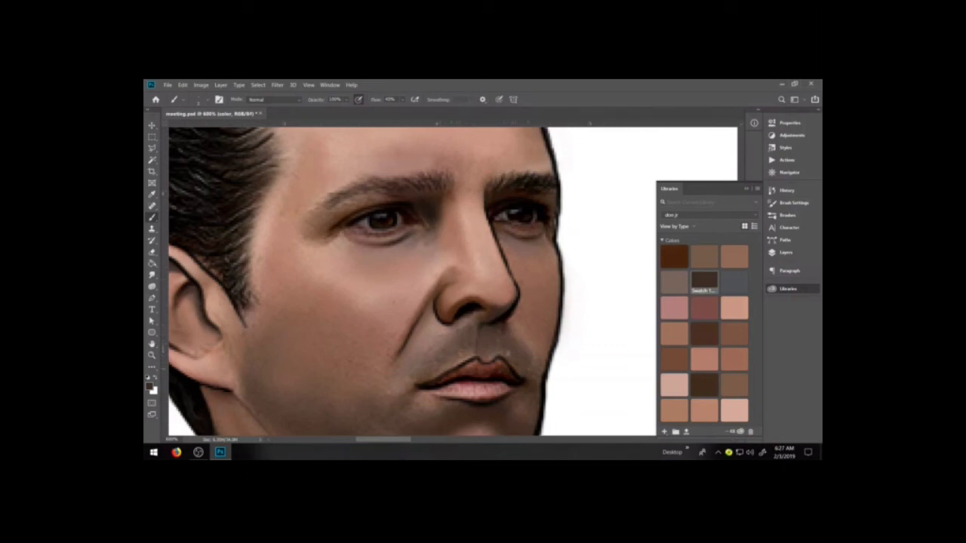
left_click(152, 274)
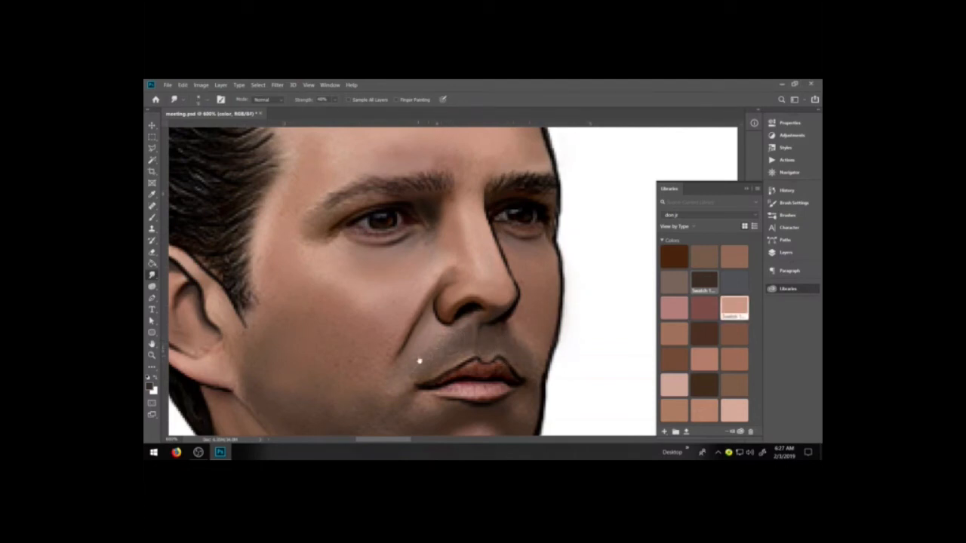
Blend the far cheek beside the mouth using brown and dark brown library swatches and a larger brush
key("b")
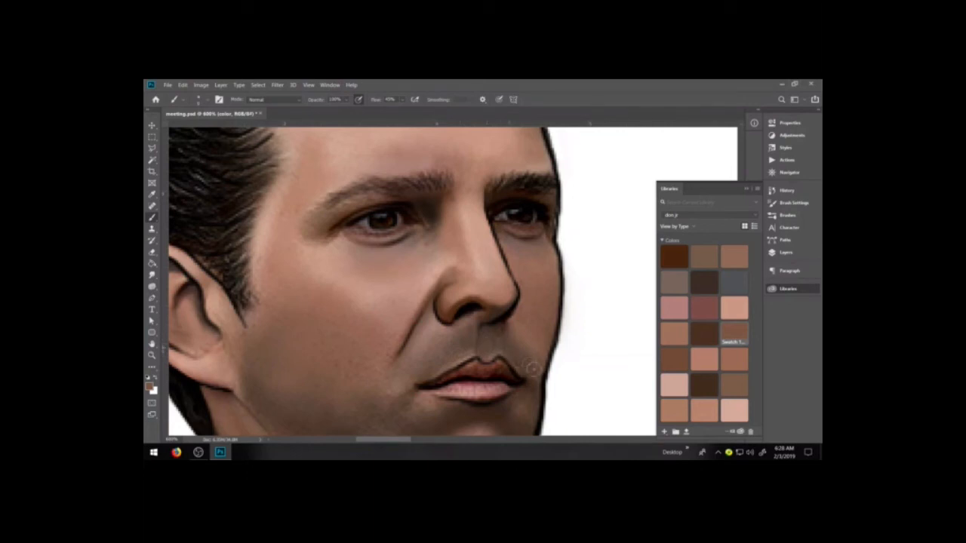
left_click(703, 332)
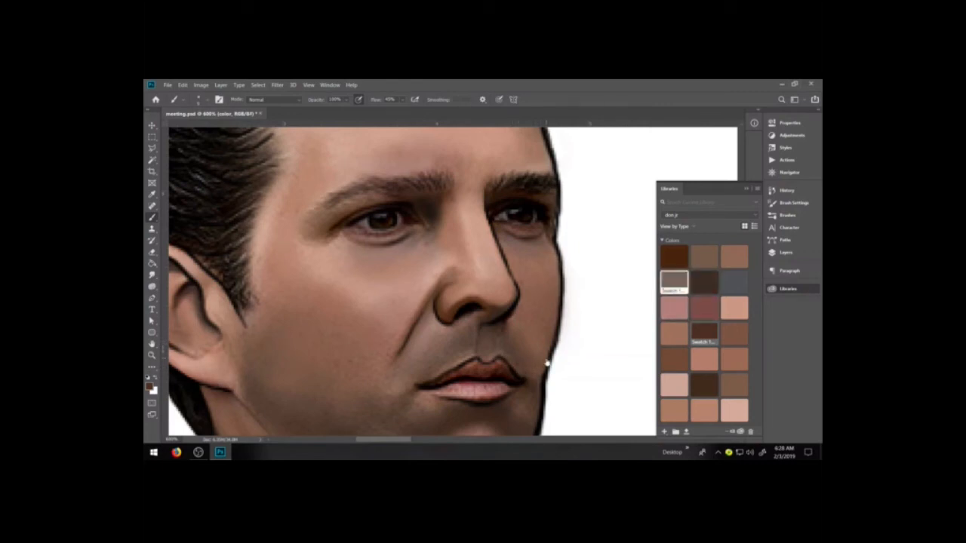
left_click(734, 334)
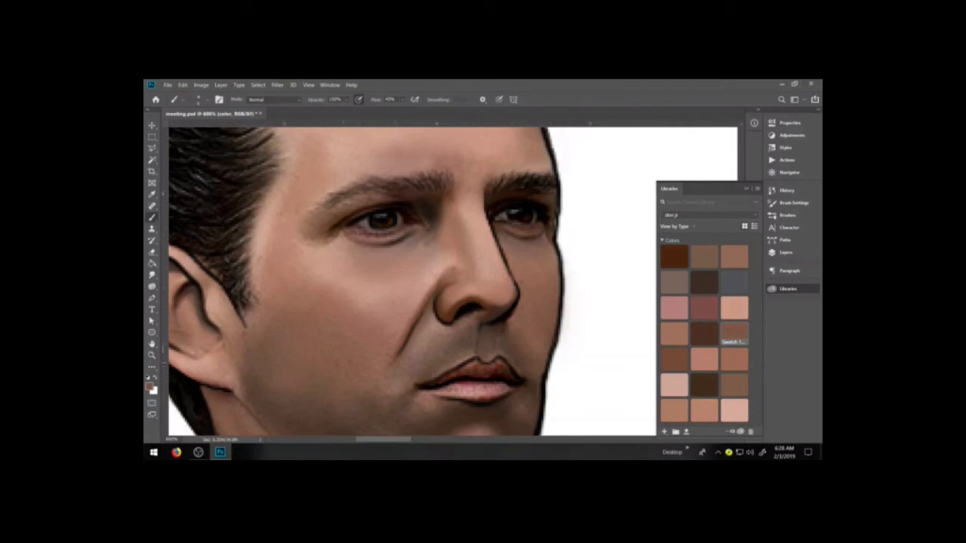
key("bracketright")
key("bracketright")
key("bracketright")
key("bracketright")
key("bracketright")
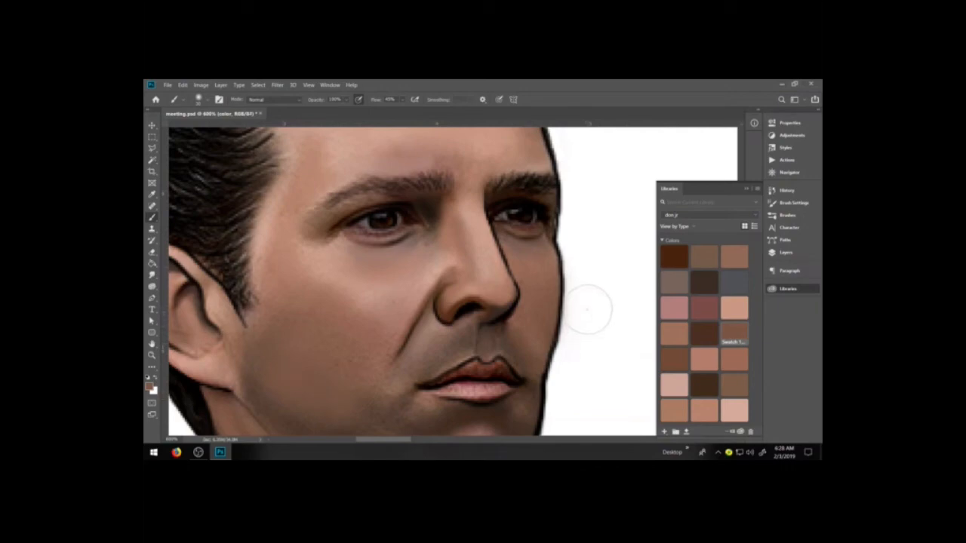
Set the default black foreground color and darken the lower cheek and the area beside the mouth with soft dabs
left_click_drag(395, 352, 427, 308)
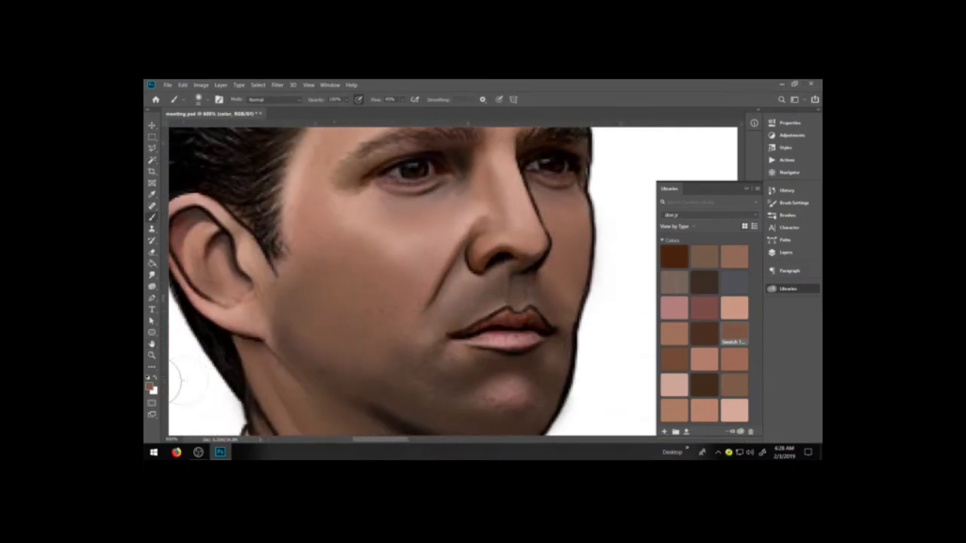
key("d")
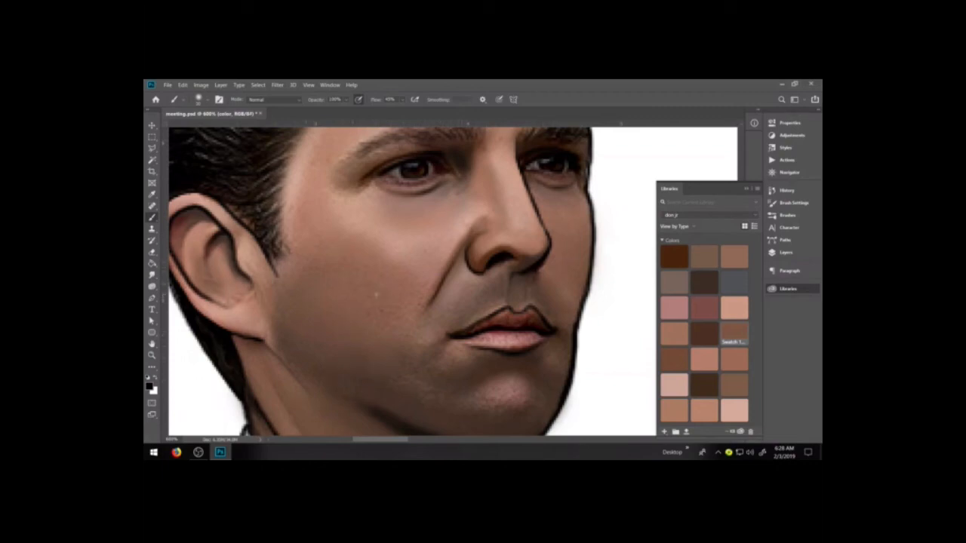
left_click(400, 320)
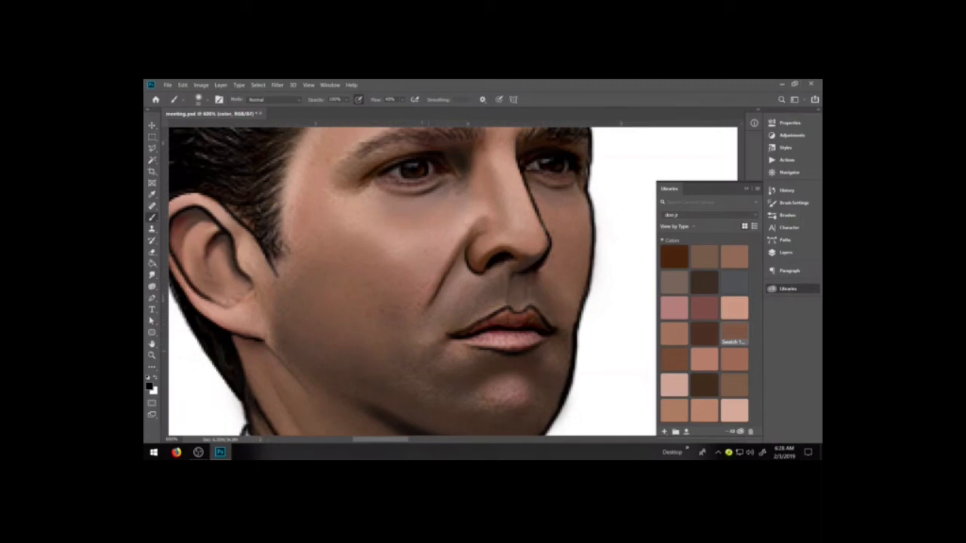
mouse_move(430, 350)
left_mouse_down()
mouse_move(425, 346)
mouse_move(420, 382)
mouse_move(437, 402)
mouse_move(400, 368)
mouse_move(420, 390)
mouse_move(437, 392)
mouse_move(448, 351)
mouse_move(413, 375)
mouse_move(423, 383)
mouse_move(390, 432)
mouse_move(393, 454)
mouse_move(435, 391)
left_mouse_up()
left_click(428, 391, "alt")
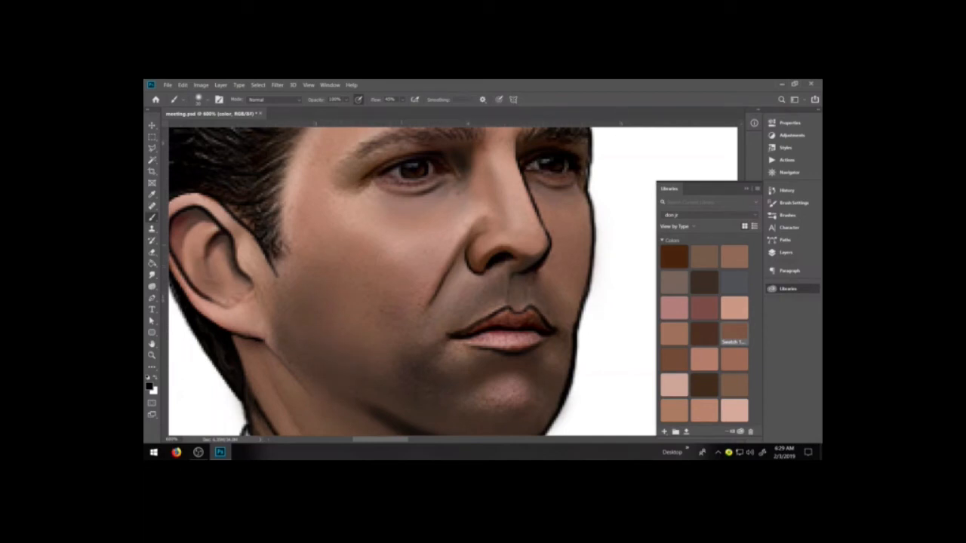
Lower the brush opacity to 39% and shade the lower cheek, jaw and chin edge softly with black
left_click(346, 100)
left_click_drag(355, 110, 330, 110)
mouse_move(341, 359)
left_mouse_down()
mouse_move(325, 356)
mouse_move(302, 319)
mouse_move(281, 319)
left_mouse_up()
left_click_drag(549, 363, 553, 358)
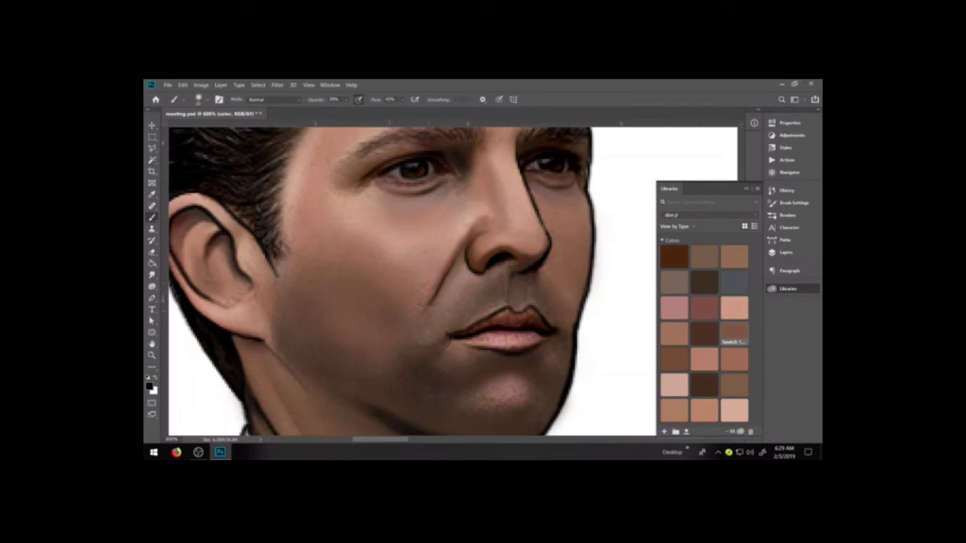
Switch the foreground color to white and lighten the near eye with a small low-opacity brush
key("space")
mouse_move(403, 264)
left_mouse_down()
mouse_move(397, 313)
mouse_move(412, 336)
left_mouse_up()
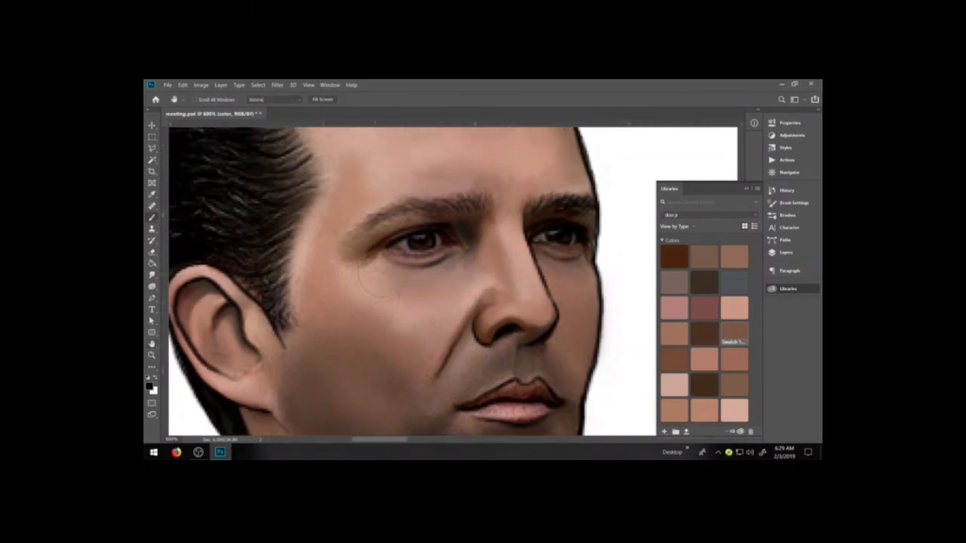
scroll(371, 289, "up", 5)
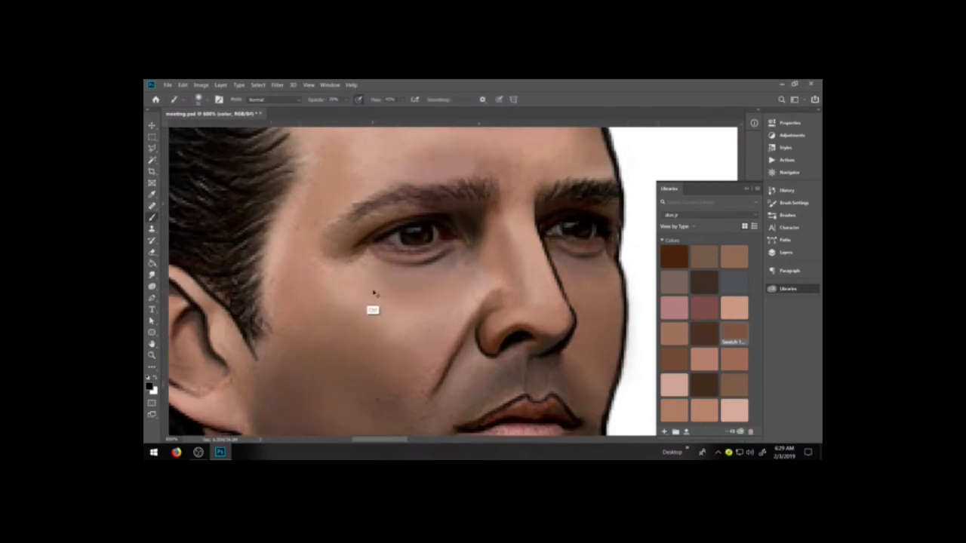
key("space")
left_click_drag(382, 291, 400, 357)
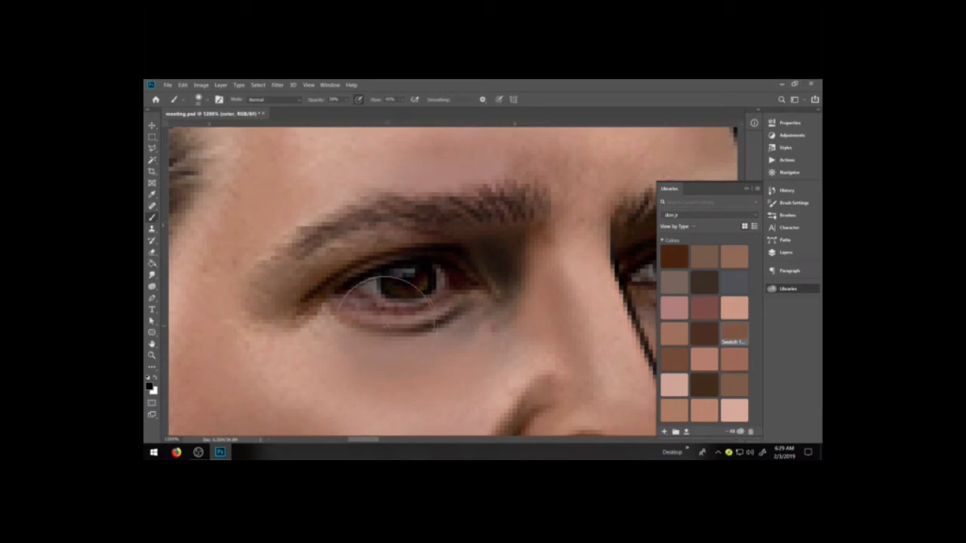
key("x")
left_click(376, 307)
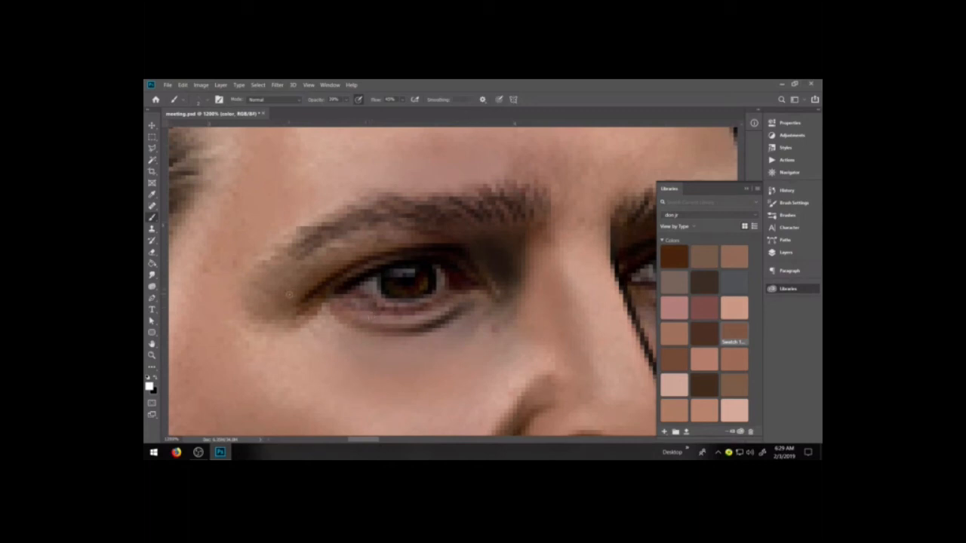
Raise the brush opacity and flow to 100% and paint the near eye's whites and catchlight solid white
left_click(152, 356)
left_click_drag(282, 216, 563, 348)
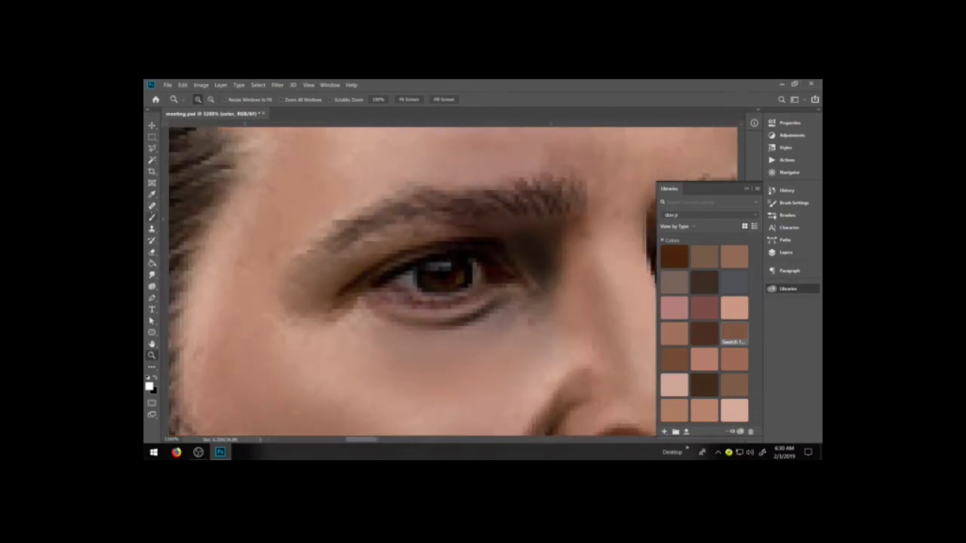
key("b")
left_click(785, 252)
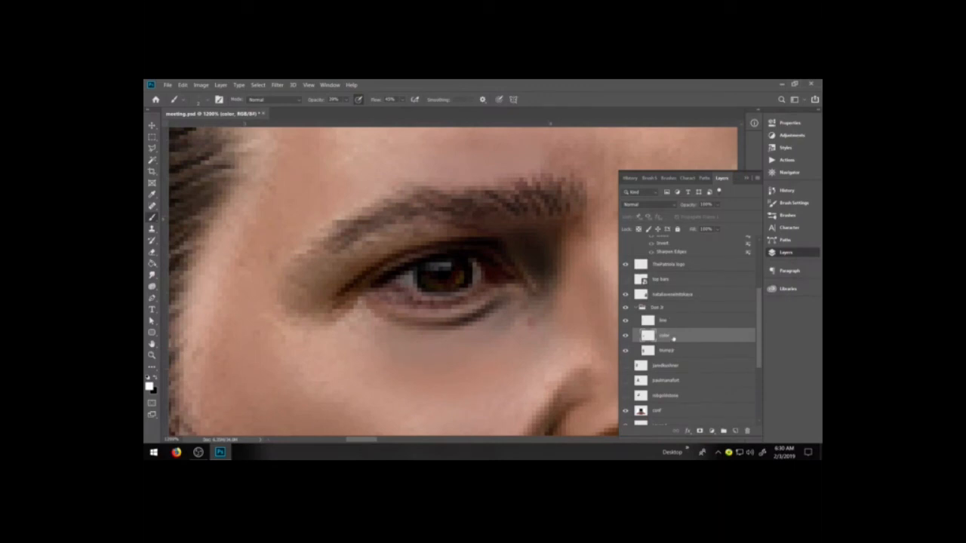
left_click(746, 178)
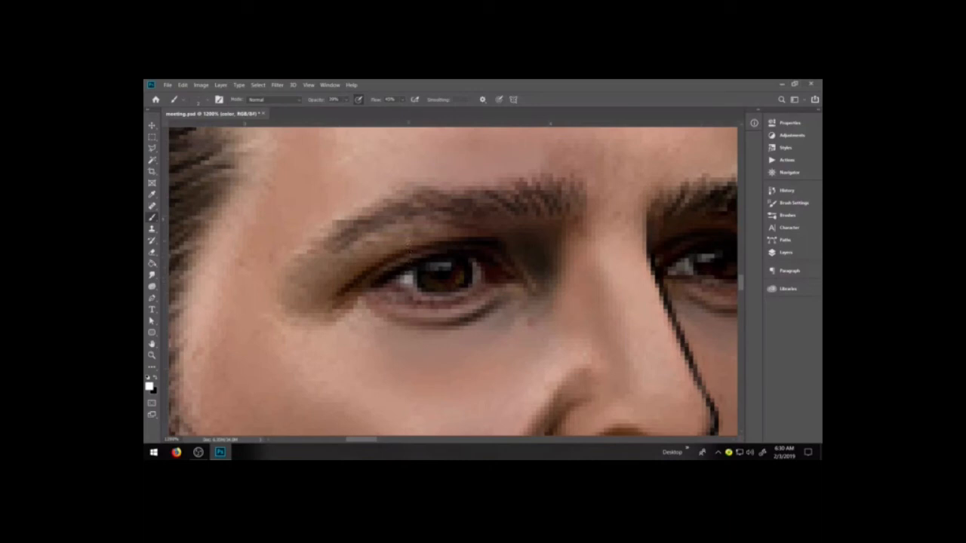
left_click(347, 100)
left_click_drag(350, 110, 431, 111)
left_click(403, 99)
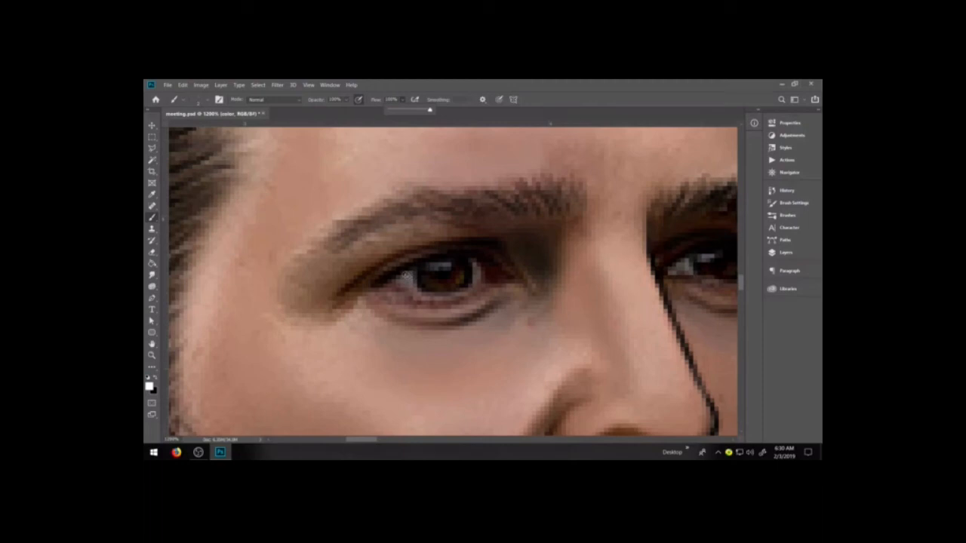
left_click_drag(402, 278, 440, 298)
mouse_move(477, 265)
left_mouse_down()
mouse_move(484, 280)
mouse_move(471, 281)
left_mouse_up()
mouse_move(405, 281)
left_mouse_down()
mouse_move(452, 297)
mouse_move(487, 277)
mouse_move(446, 267)
left_mouse_up()
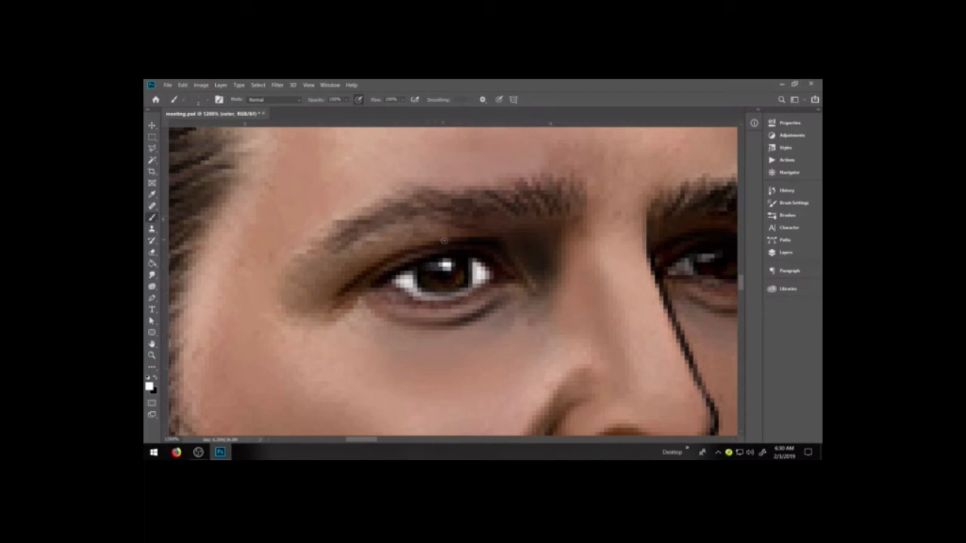
Paint the whites on both sides of the far eye's iris solid white
key("space")
mouse_move(586, 284)
left_mouse_down()
mouse_move(431, 309)
mouse_move(438, 290)
left_mouse_up()
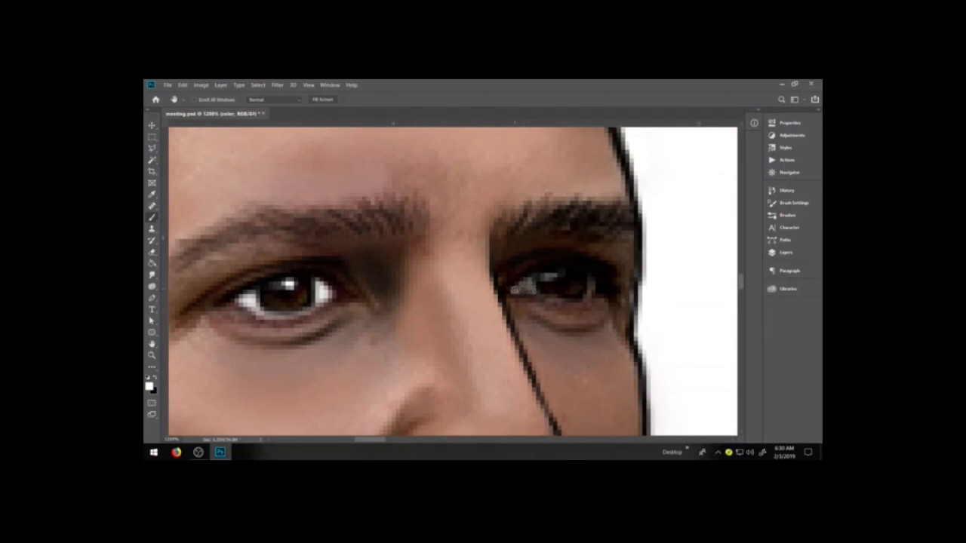
left_click_drag(526, 282, 529, 291)
left_click_drag(587, 290, 596, 283)
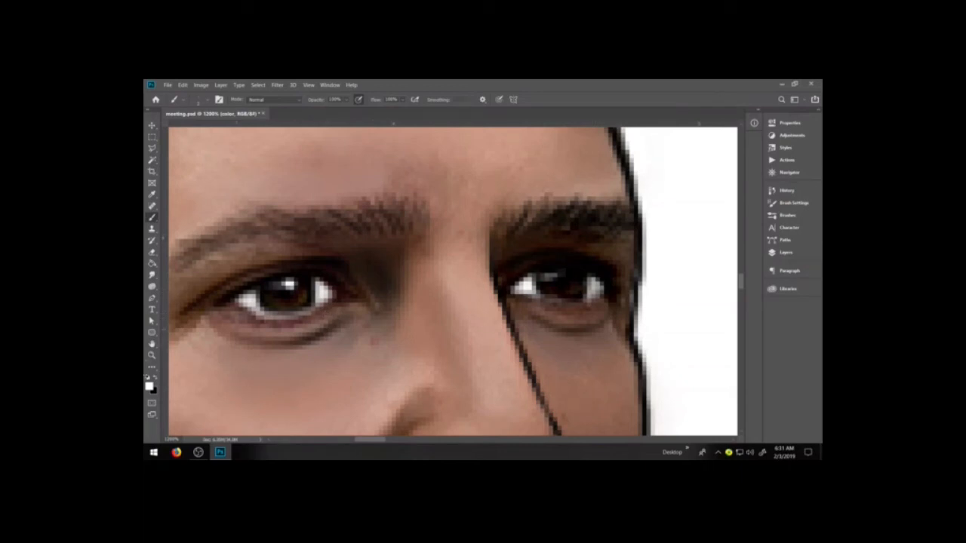
Switch the foreground color to black and darken the iris edges and lower rims of the eyes
key("x")
mouse_move(269, 312)
left_mouse_down()
mouse_move(308, 310)
mouse_move(270, 322)
mouse_move(283, 322)
left_mouse_up()
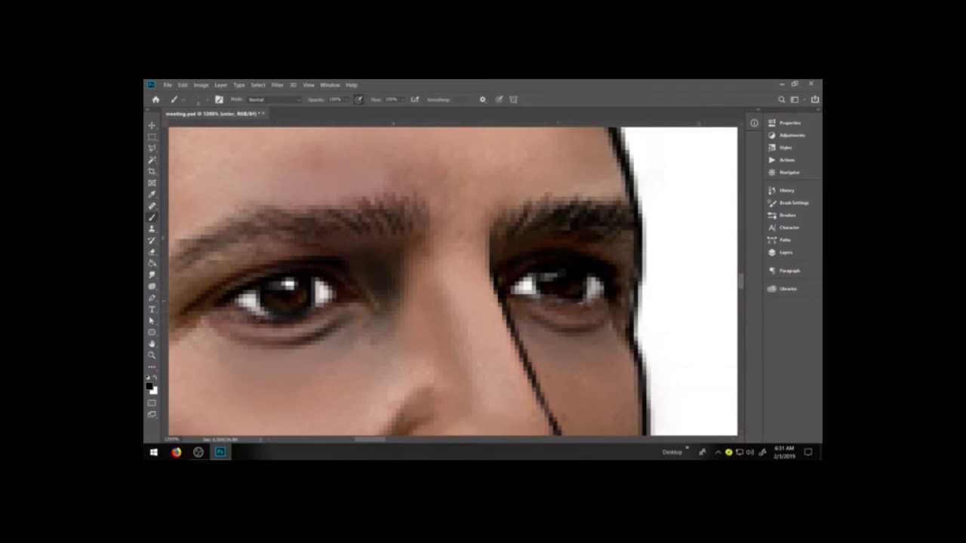
left_click_drag(557, 301, 547, 292)
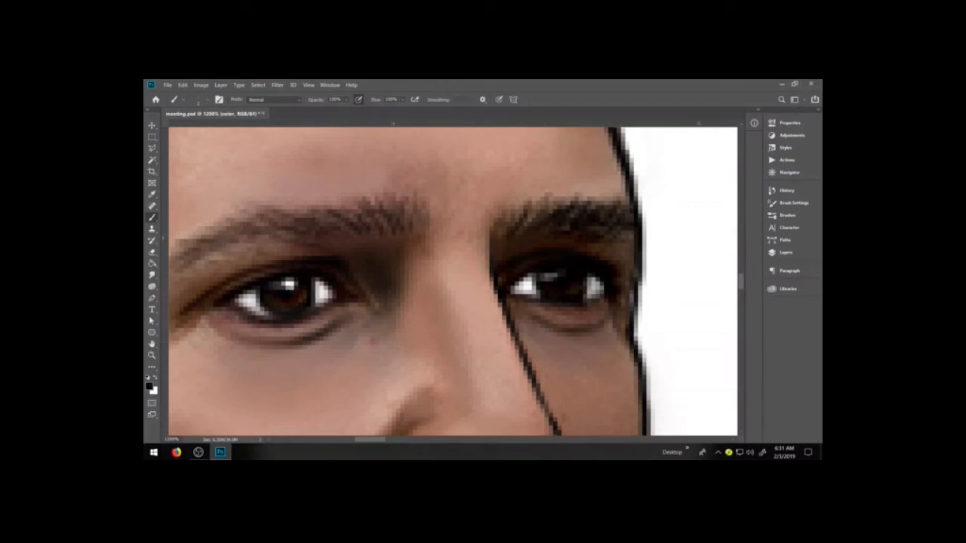
left_click(149, 387)
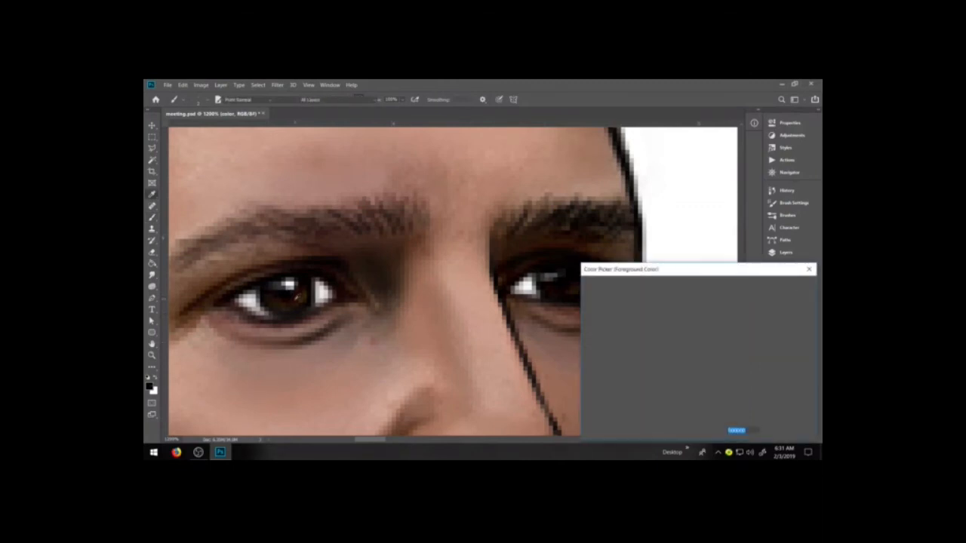
left_click(293, 300)
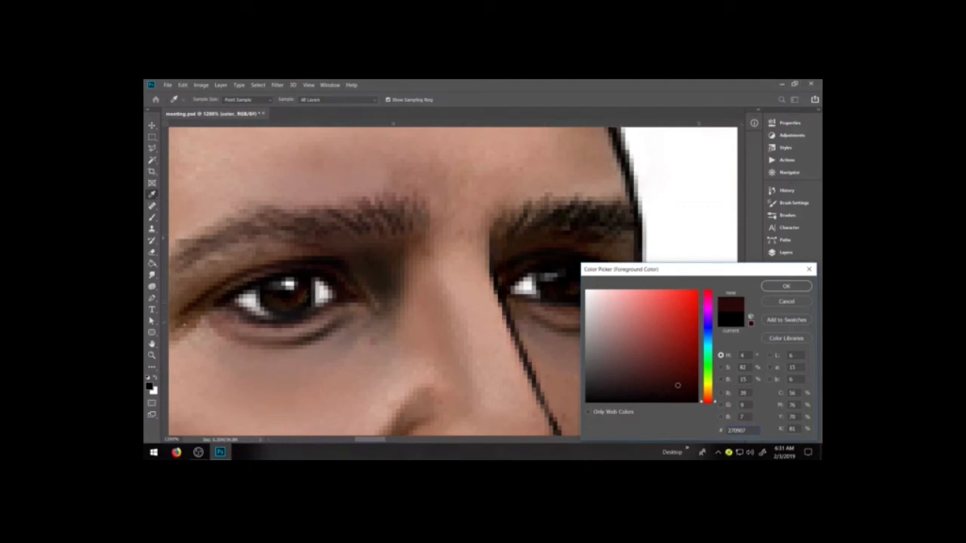
left_click(424, 345)
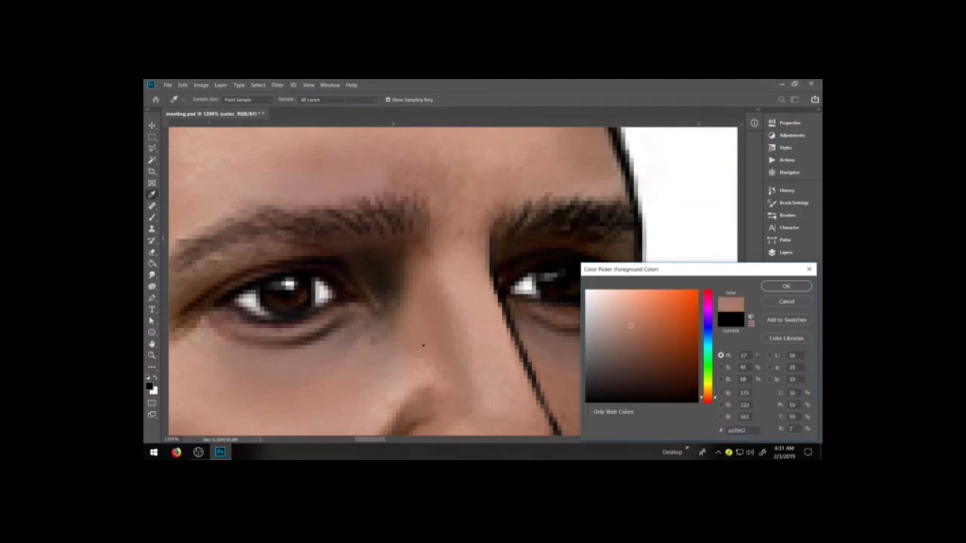
left_click(787, 301)
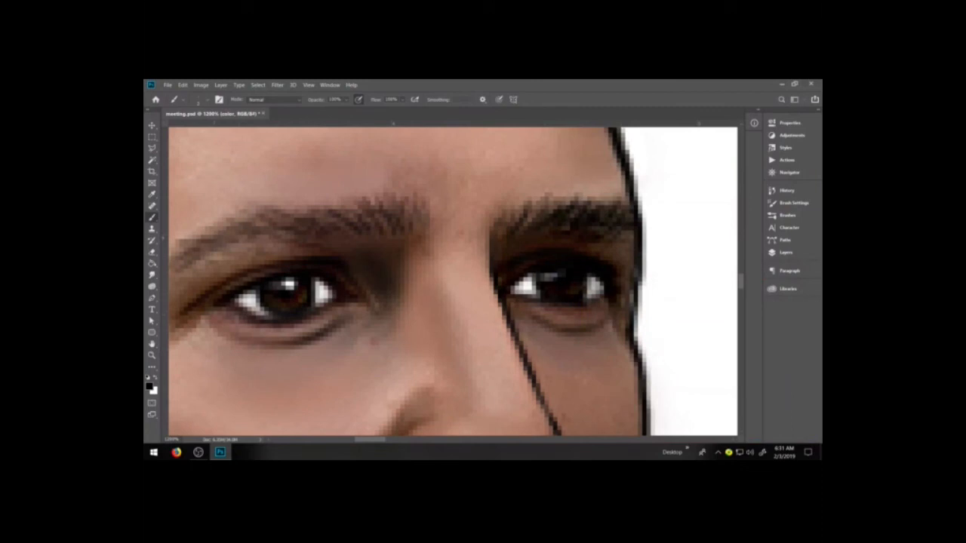
Sample a dark brown from the near iris and paint the iris evenly around a black pupil
left_click(152, 355)
left_click_drag(247, 245, 365, 361)
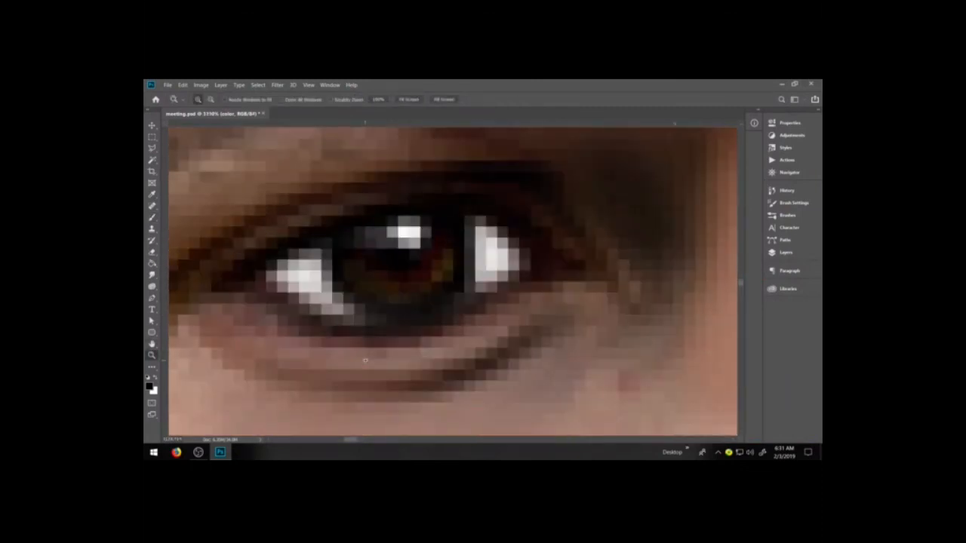
left_click(152, 217)
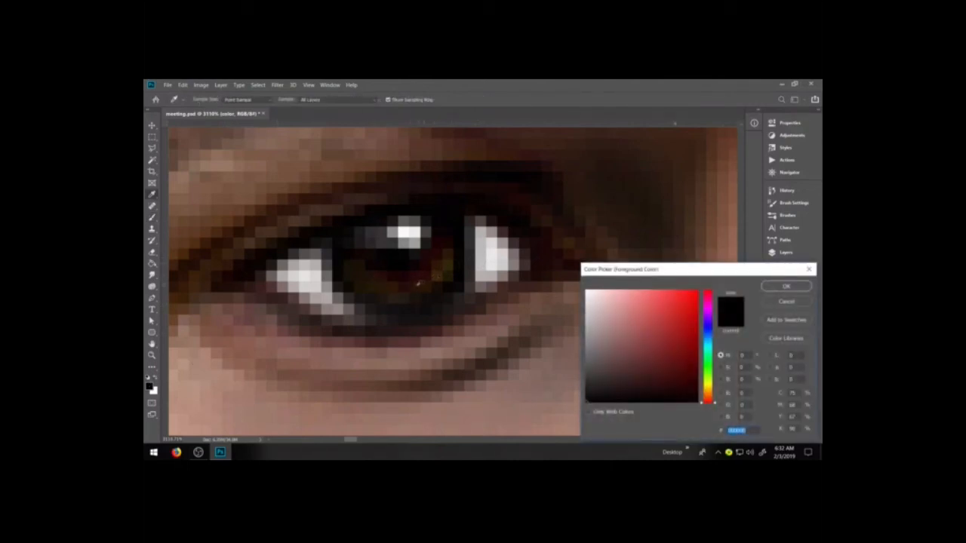
left_click(416, 285)
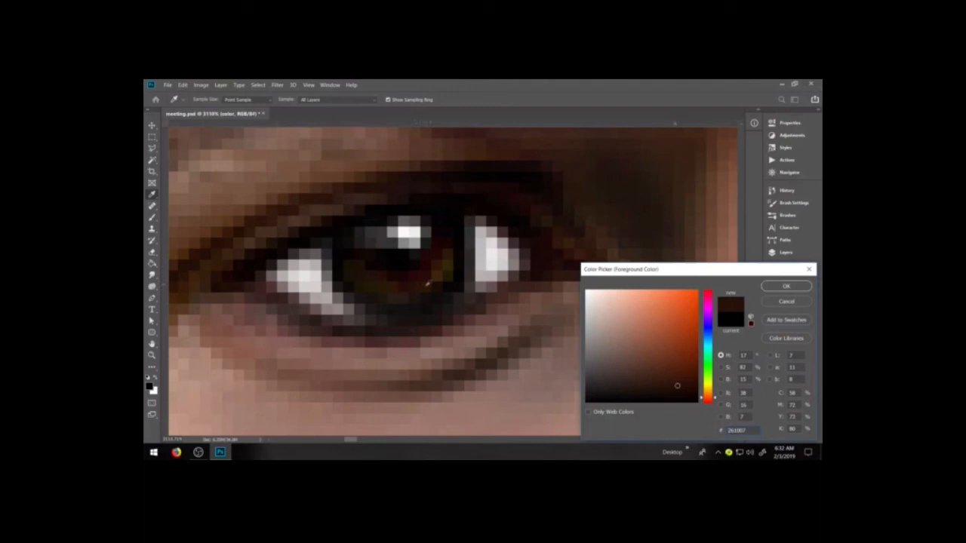
left_click(428, 283)
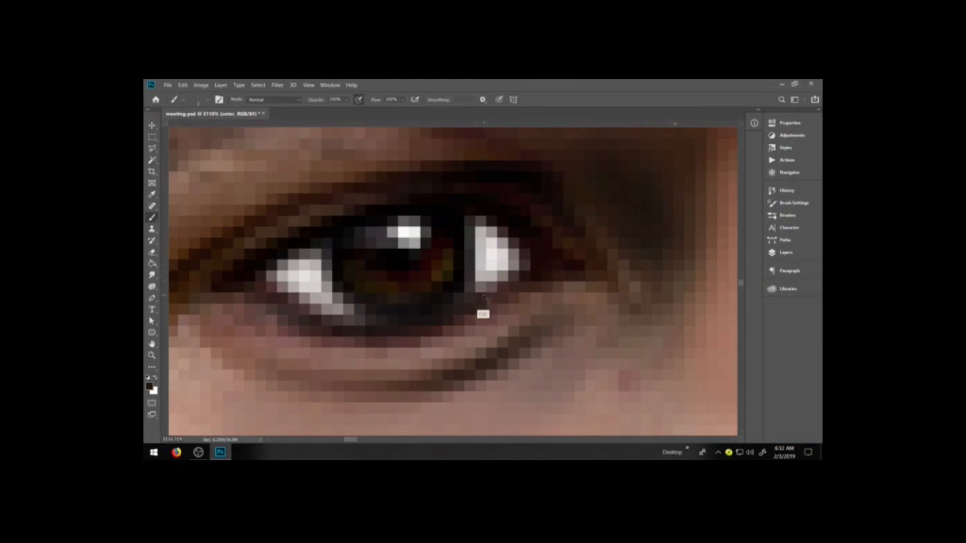
scroll(481, 314, "down", 2)
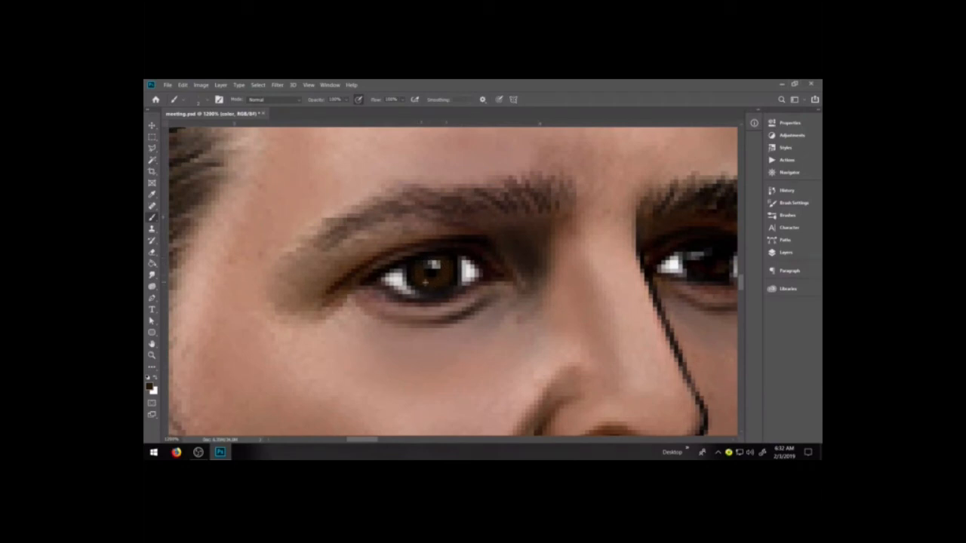
Choose a dark grey foreground color and paint a faint reflection on the lower part of the near iris
key("x")
key("x")
left_click(150, 387)
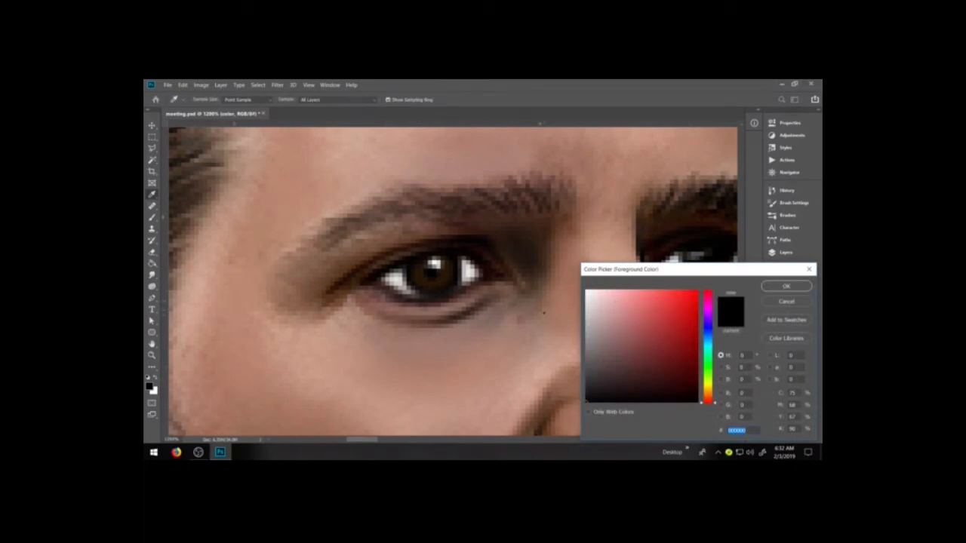
left_click(587, 364)
left_click_drag(585, 364, 585, 369)
left_click(785, 286)
key("b")
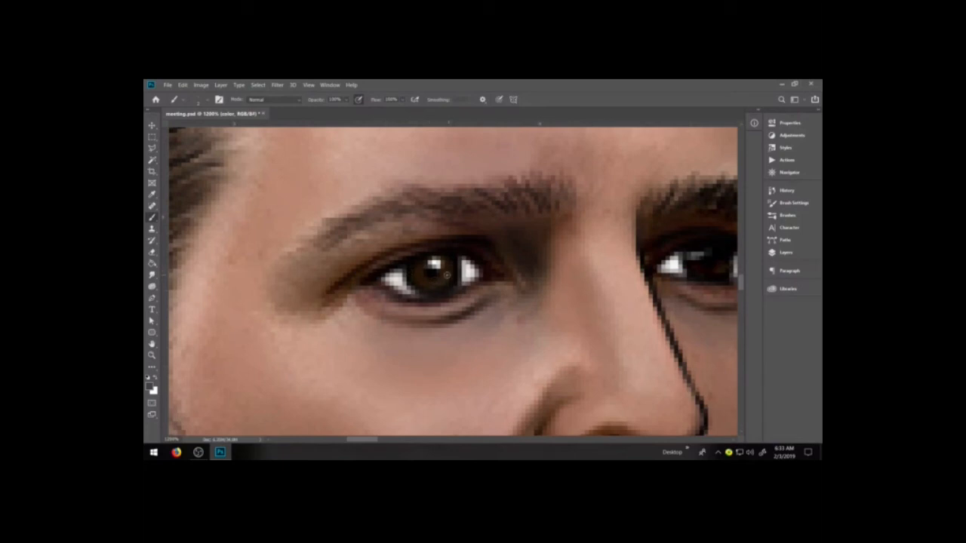
key("z")
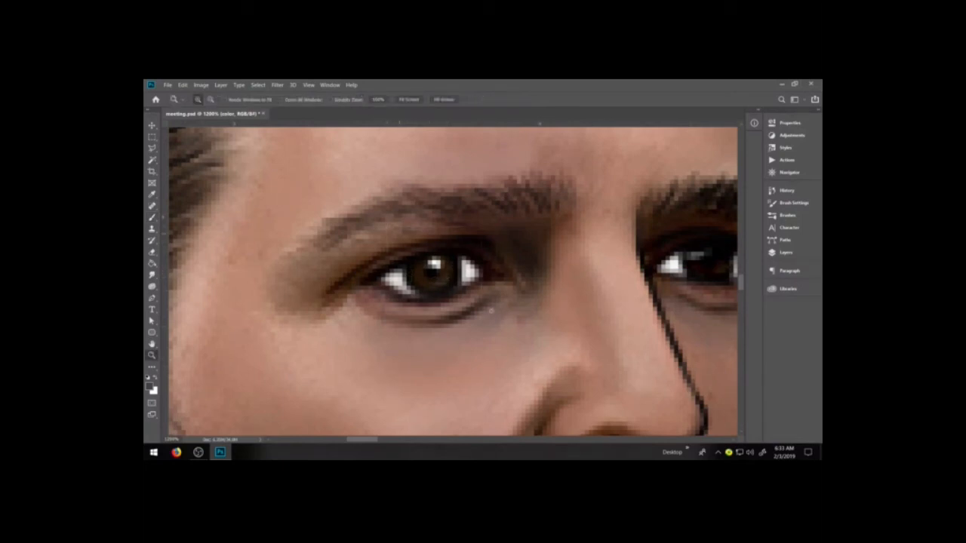
left_click_drag(438, 277, 491, 312)
left_click_drag(387, 286, 405, 280)
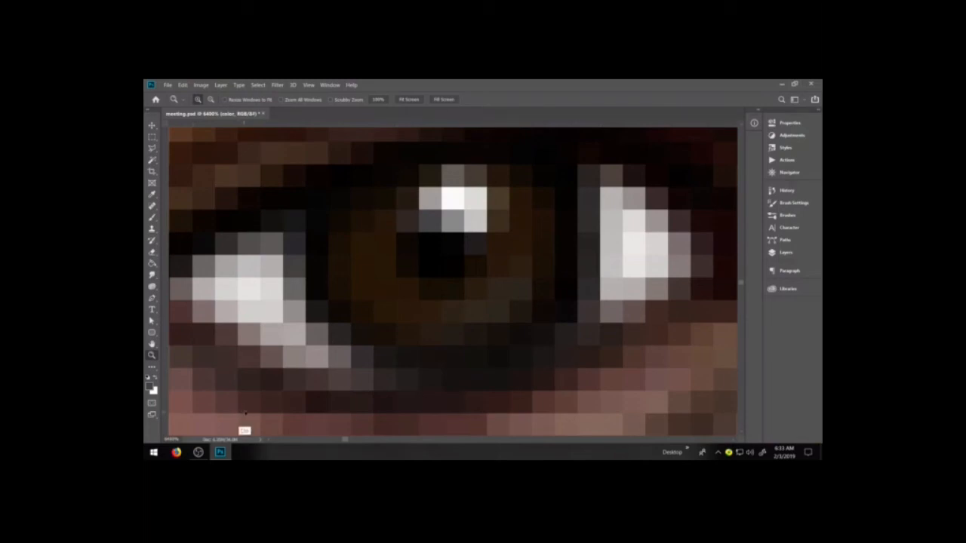
Reset the foreground and background colors to default and sample the brown of the near iris for the far eye
key("ctrl+0")
key("ctrl+minus")
key("ctrl+minus")
key("ctrl+minus")
key("ctrl+minus")
key("ctrl+minus")
key("ctrl+minus")
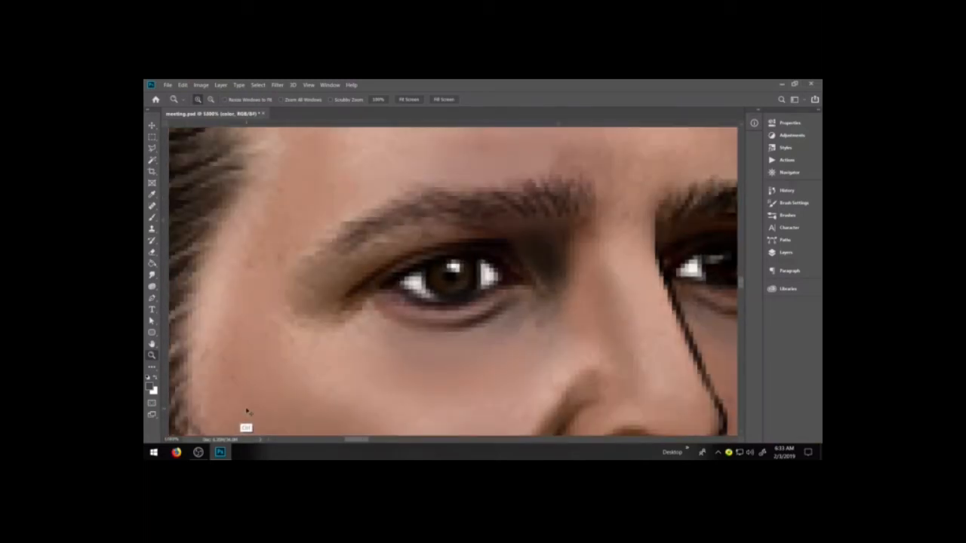
key("ctrl+minus")
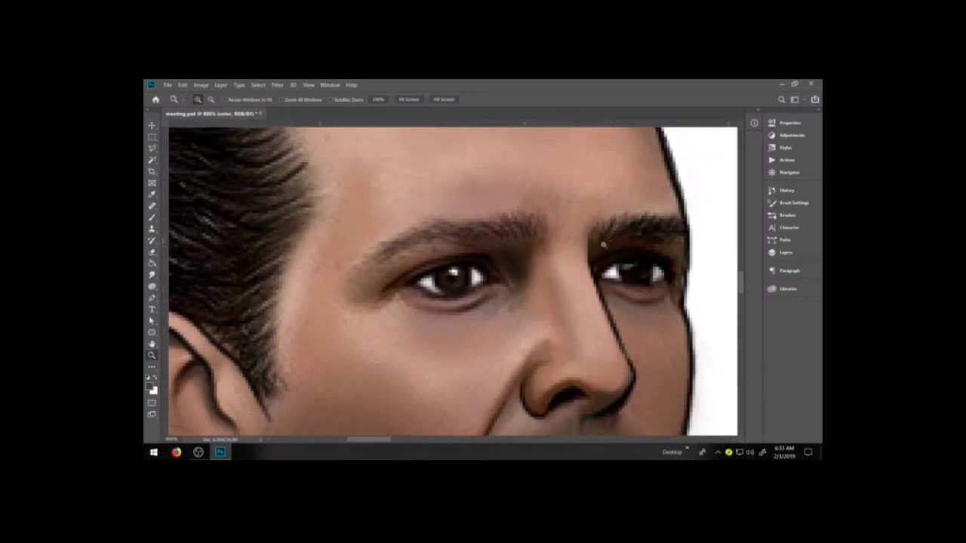
left_click(713, 292)
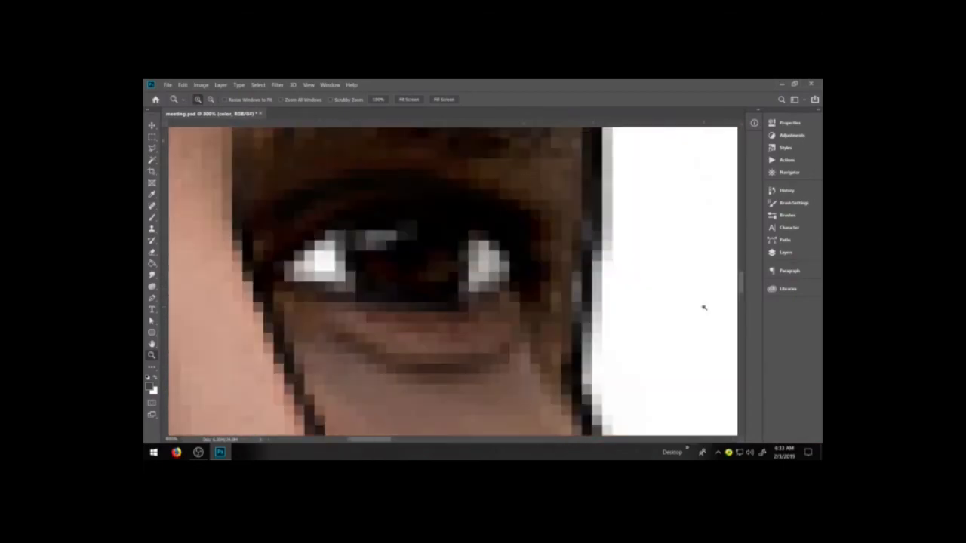
key("b")
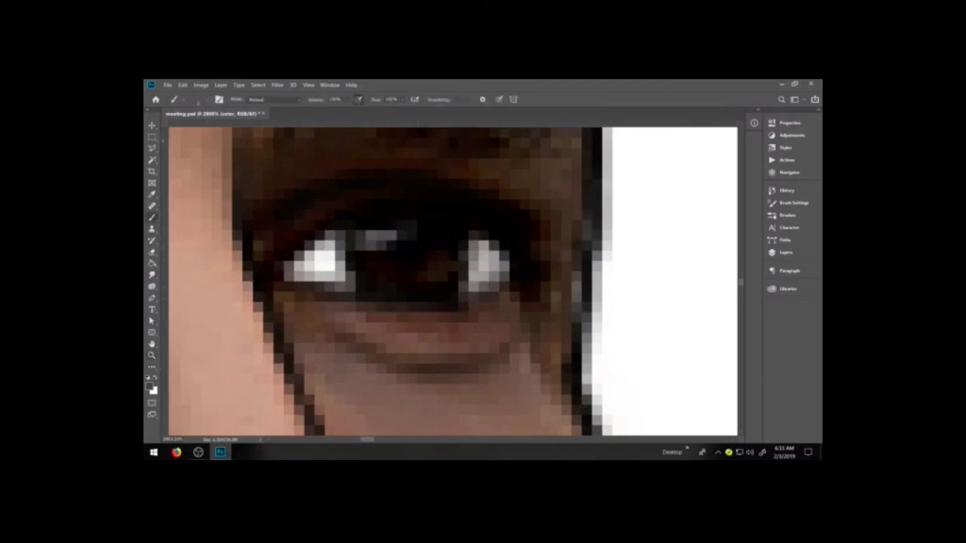
left_click(148, 377)
key("space")
left_click_drag(345, 324, 670, 306)
left_click_drag(209, 302, 497, 331)
key("i")
left_click(327, 288)
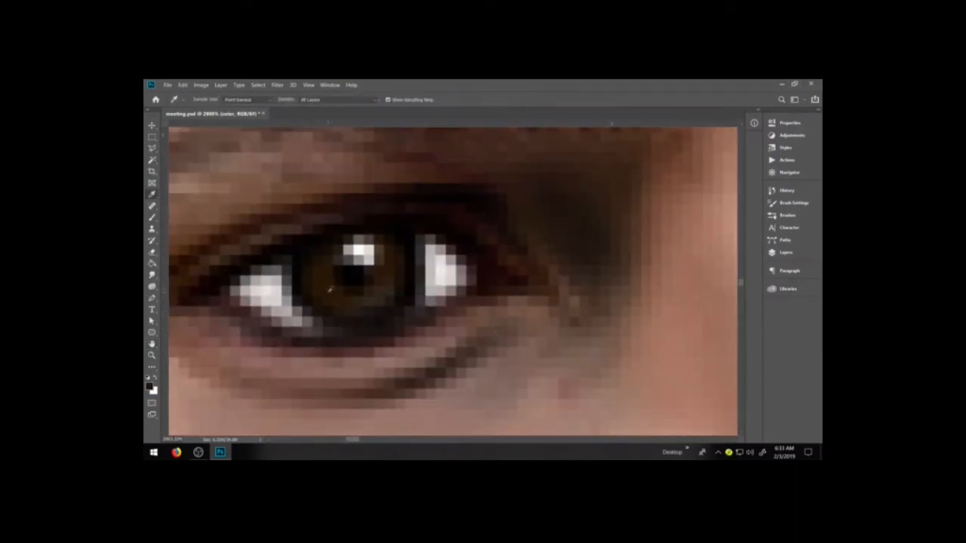
left_click(384, 281)
scroll(507, 295, "left", 5)
scroll(508, 296, "right", 5)
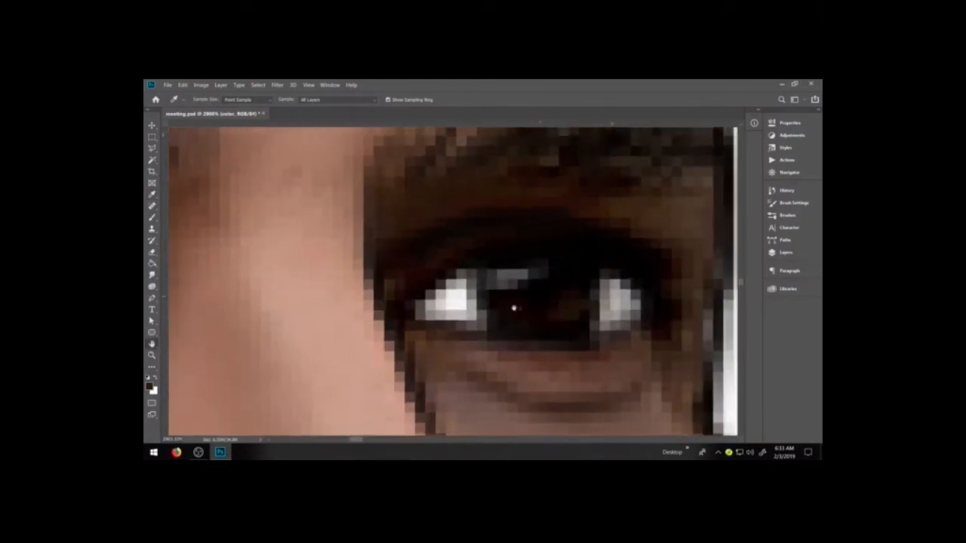
Paint the far iris as a brown ring around a black pupil, covering the old grey reflection
key("b")
mouse_move(498, 310)
left_mouse_down()
mouse_move(494, 320)
mouse_move(513, 291)
mouse_move(461, 304)
mouse_move(481, 272)
mouse_move(496, 310)
mouse_move(513, 273)
mouse_move(524, 293)
left_mouse_up()
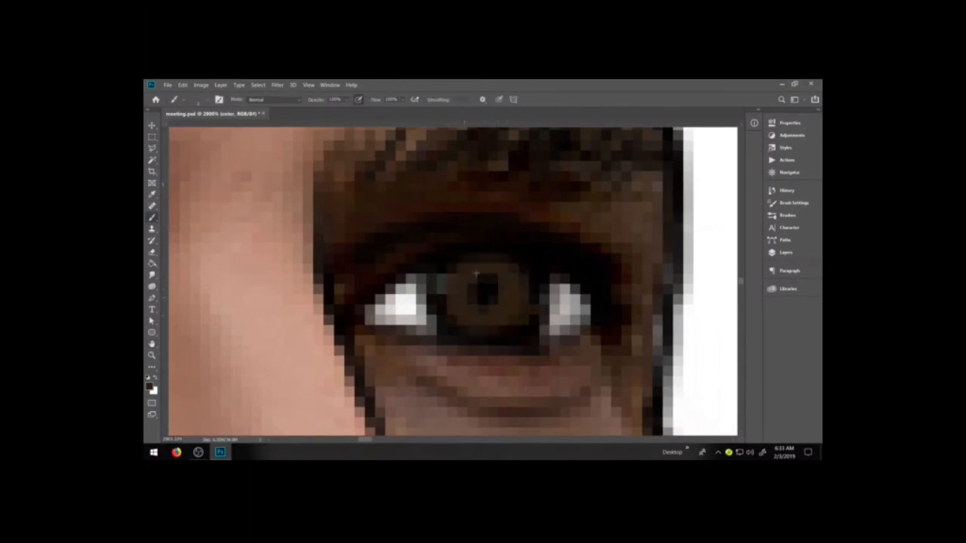
left_click_drag(446, 278, 447, 300)
Set the foreground color to dark brown 281706 sampled from the near iris, and dab a white catchlight onto the far iris
key("ctrl+minus")
key("ctrl+minus")
key("ctrl+minus")
key("ctrl+minus")
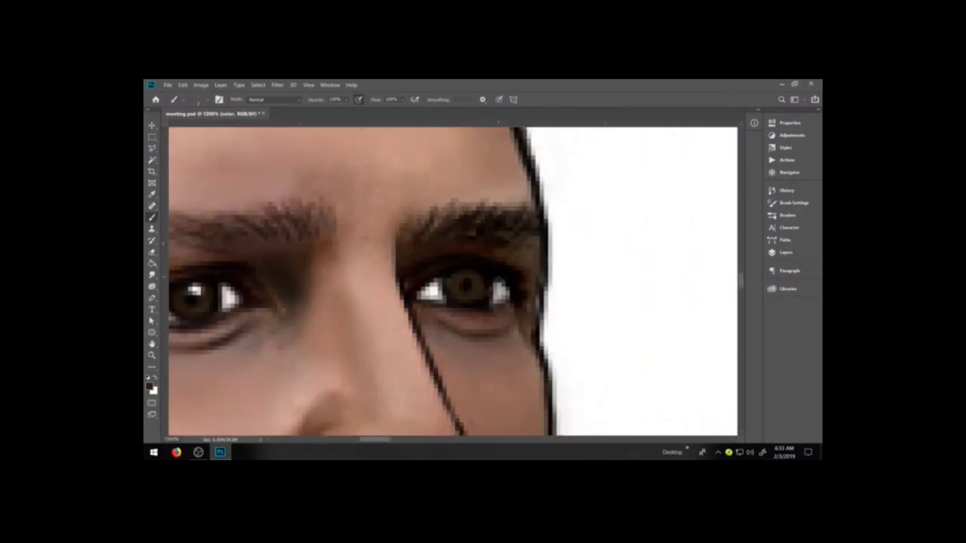
key("ctrl+plus")
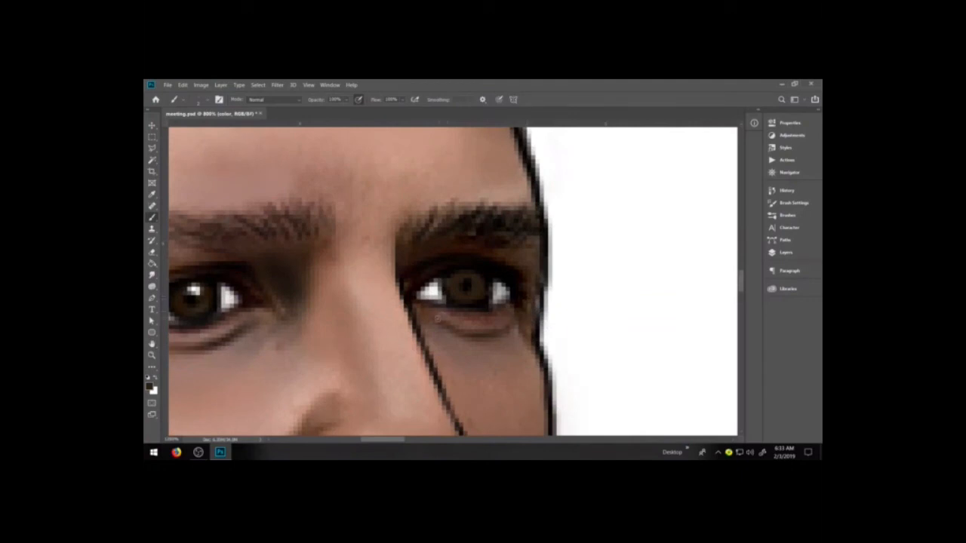
left_click_drag(429, 326, 506, 334)
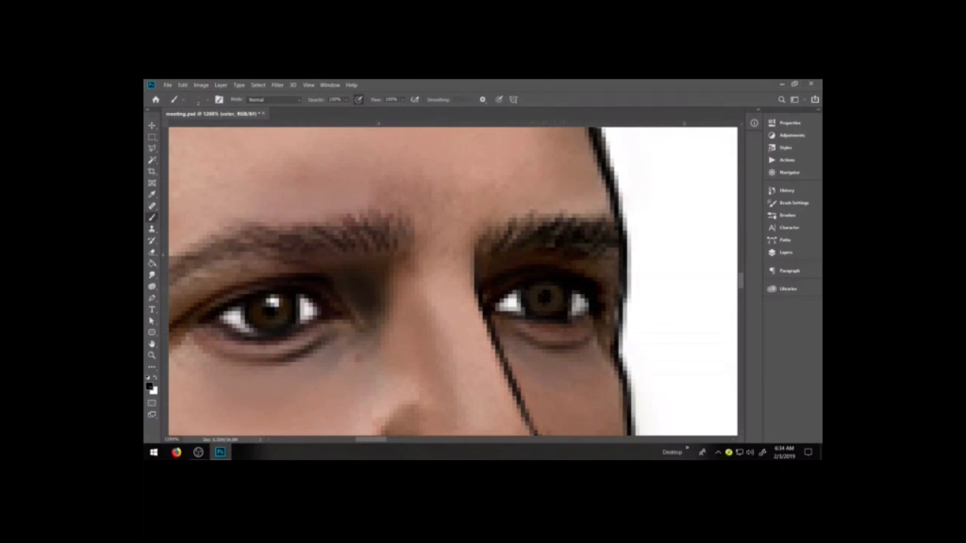
left_click(150, 387)
left_click(287, 303)
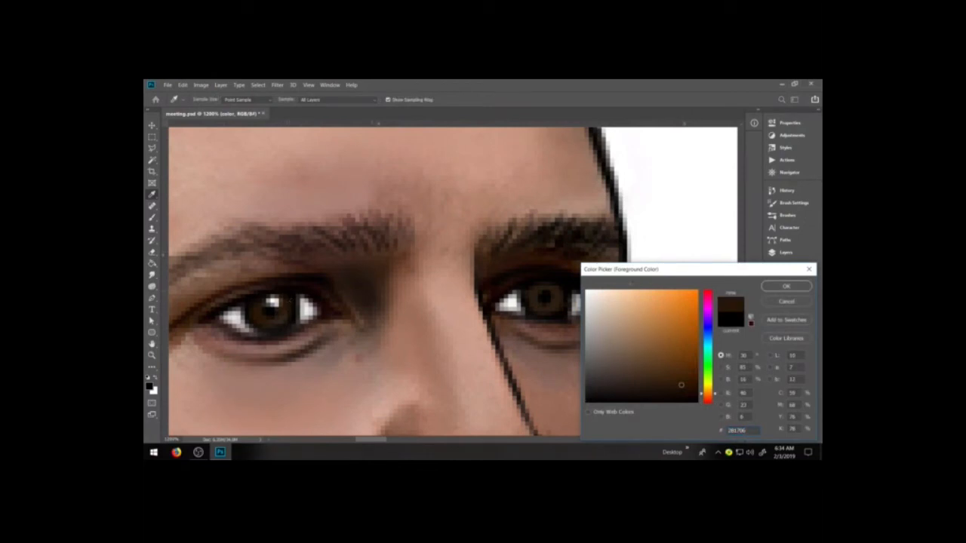
key("Return")
key("b")
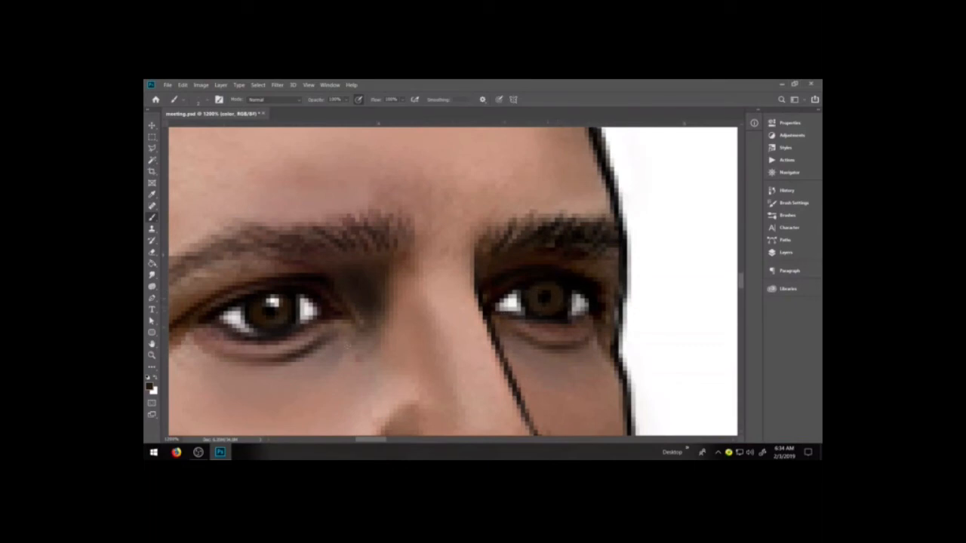
key("x")
left_click(550, 289)
Sample the iris brown, shift it to a lighter grey-brown, and paint a faint reflection on the lower part of the far iris
key("i")
left_click(279, 321)
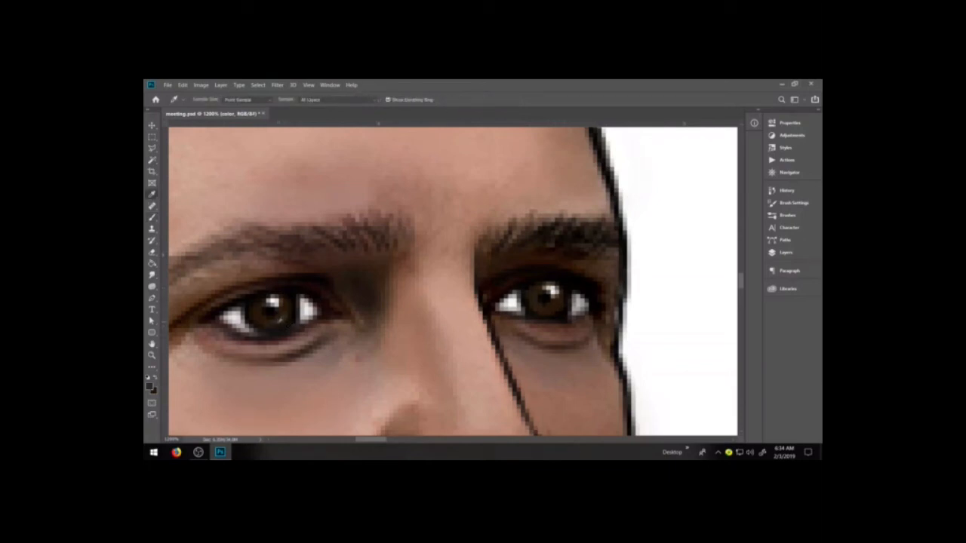
left_click(149, 387)
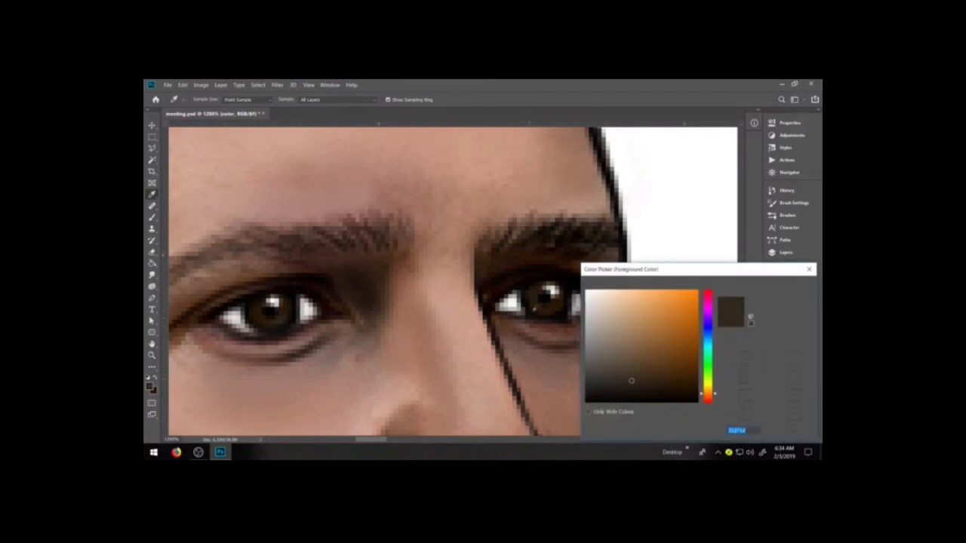
mouse_move(618, 379)
left_mouse_down()
mouse_move(592, 371)
mouse_move(599, 362)
left_mouse_up()
left_click(785, 286)
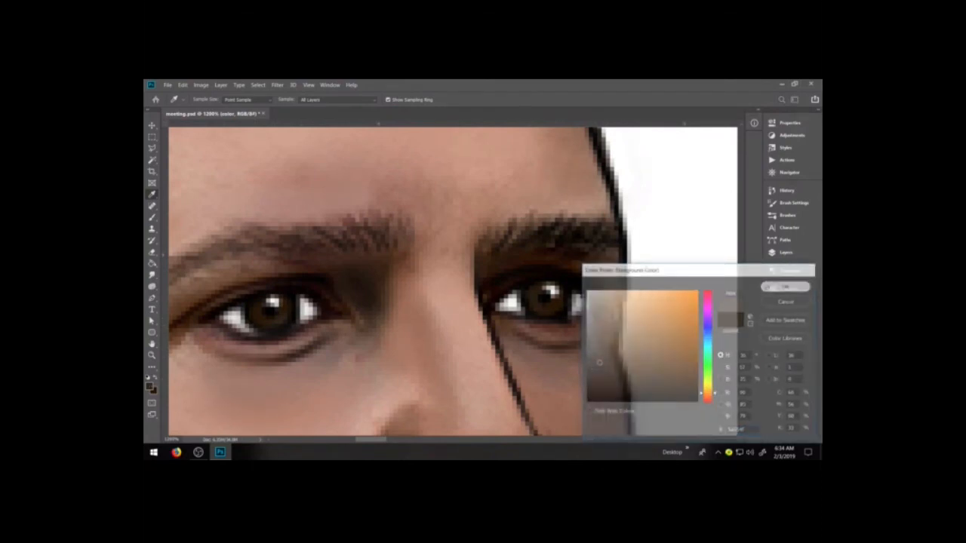
key("b")
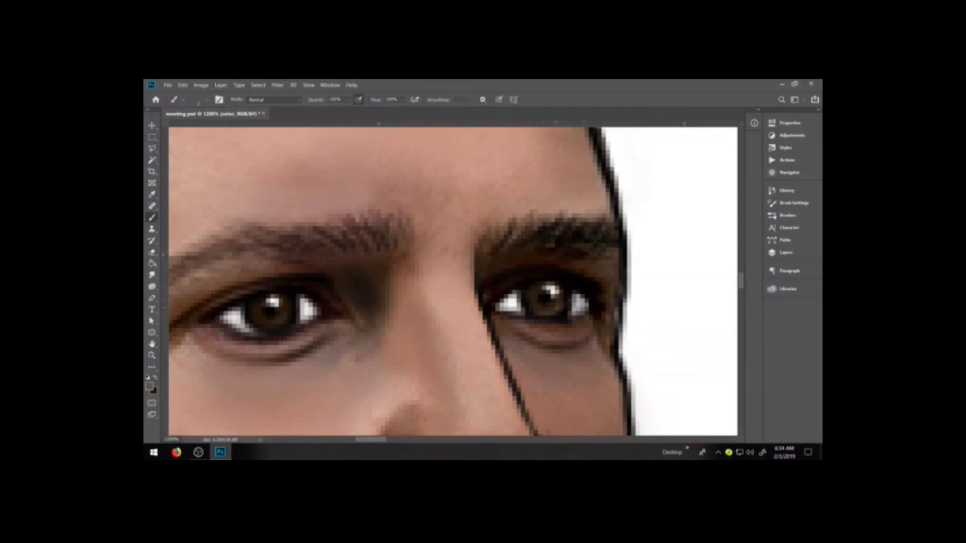
Touch up the far iris with a sampled color, reset the default colors, and darken the far upper lash line with its sampled dark brown
key("i")
left_click(537, 294)
key("b")
key("d")
key("i")
left_click(510, 278)
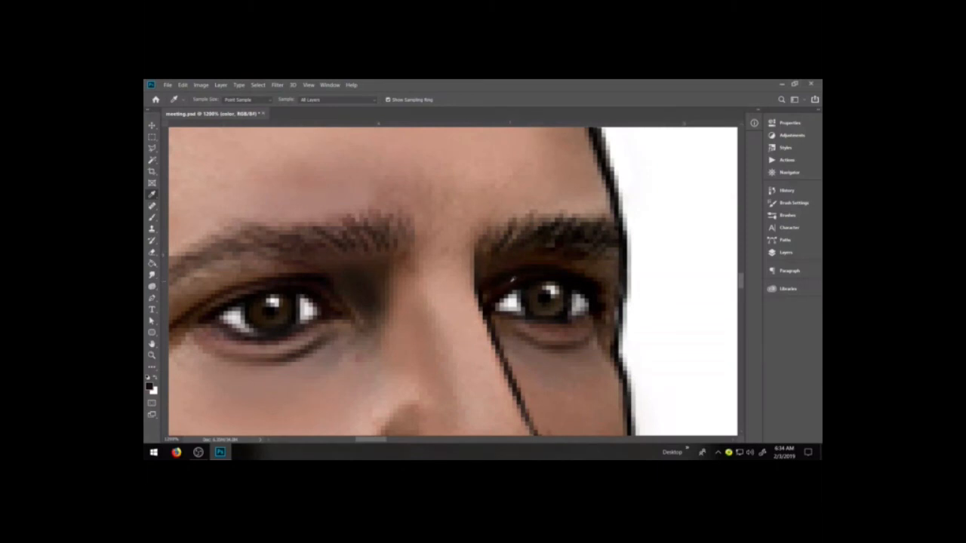
left_click(511, 279)
key("b")
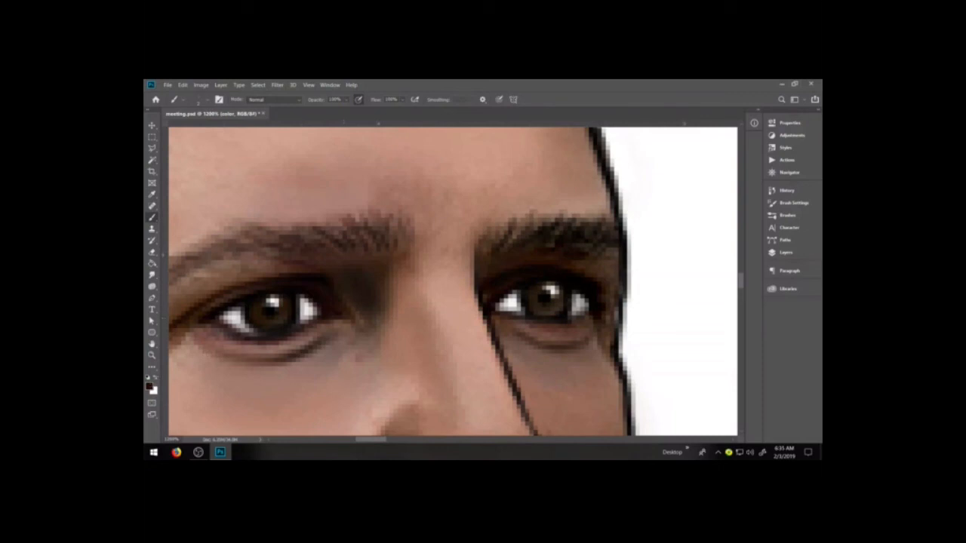
Set the foreground color to sampled lid brown 745441, paint the far eye's upper lid and outer corner, and sample the near eyebrow's dark brown
left_click(148, 386)
left_click(231, 273)
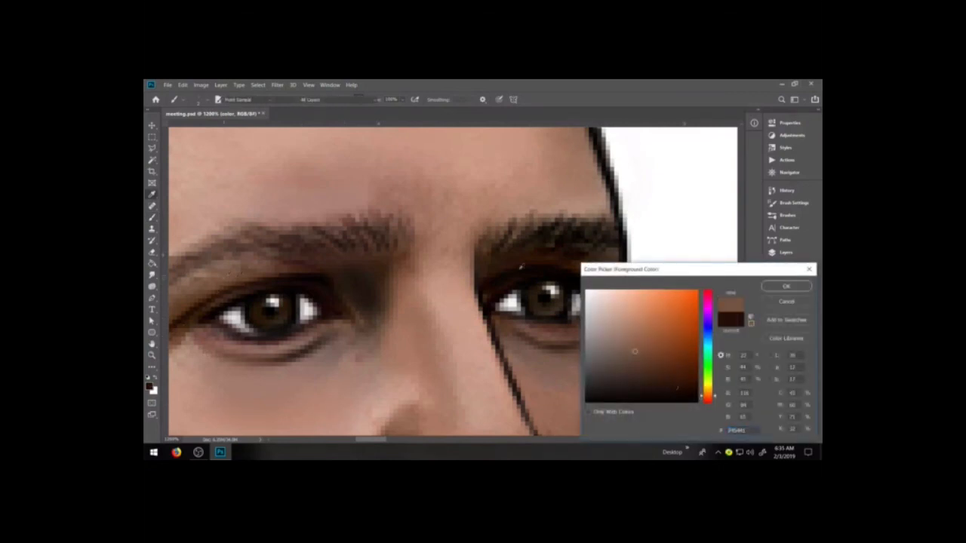
left_click(787, 286)
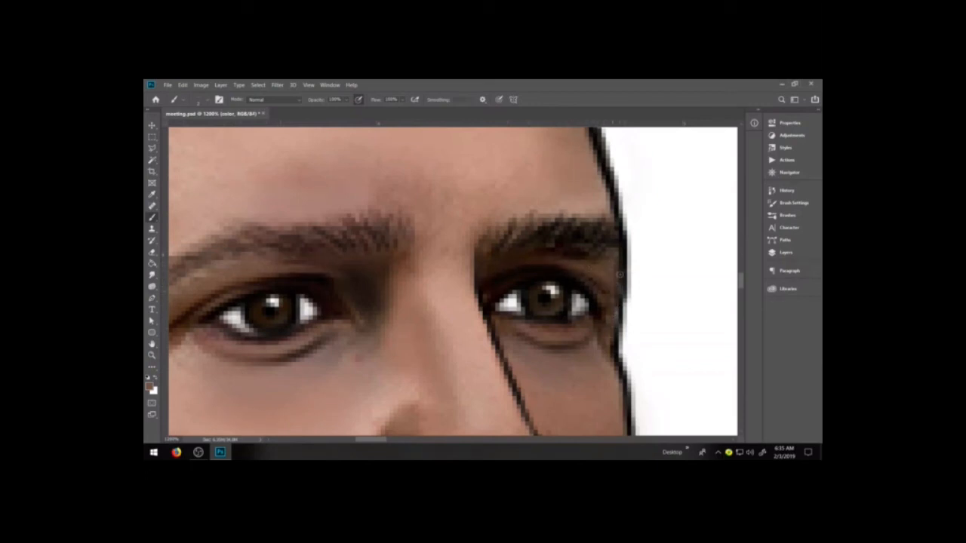
left_click_drag(613, 296, 609, 323)
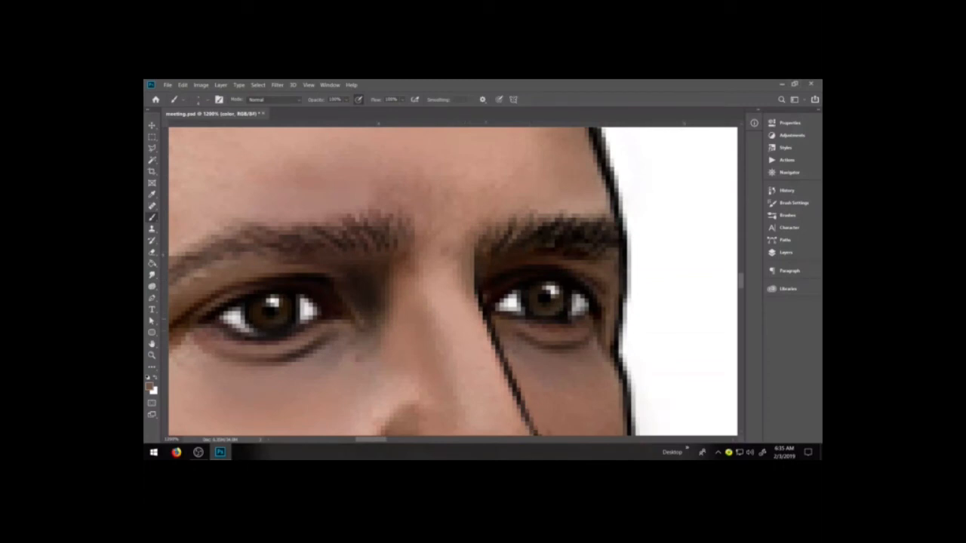
left_click(289, 240, "alt")
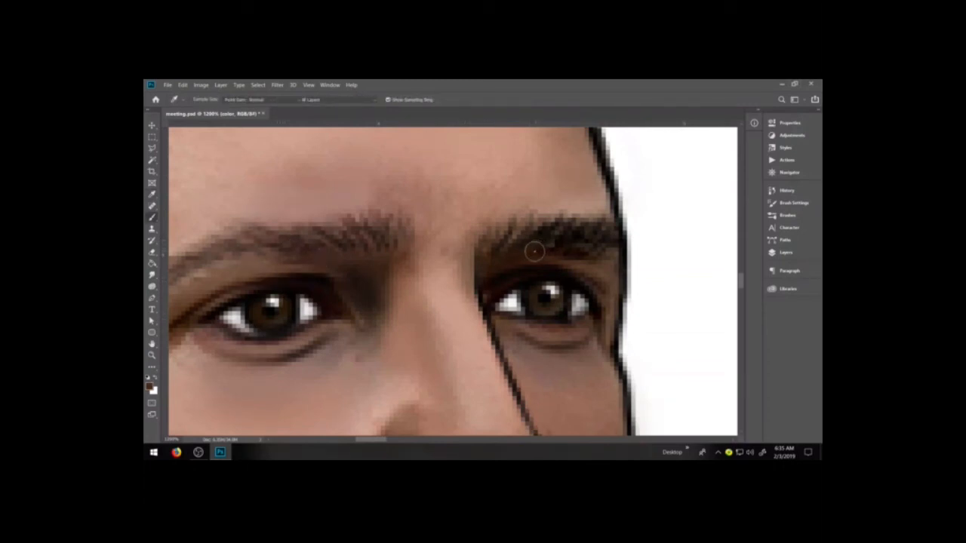
Examine the whole portrait against the meeting room scene, and the head and shoulders at medium size
key("ctrl+minus")
key("ctrl+minus")
key("ctrl+minus")
key("ctrl+minus")
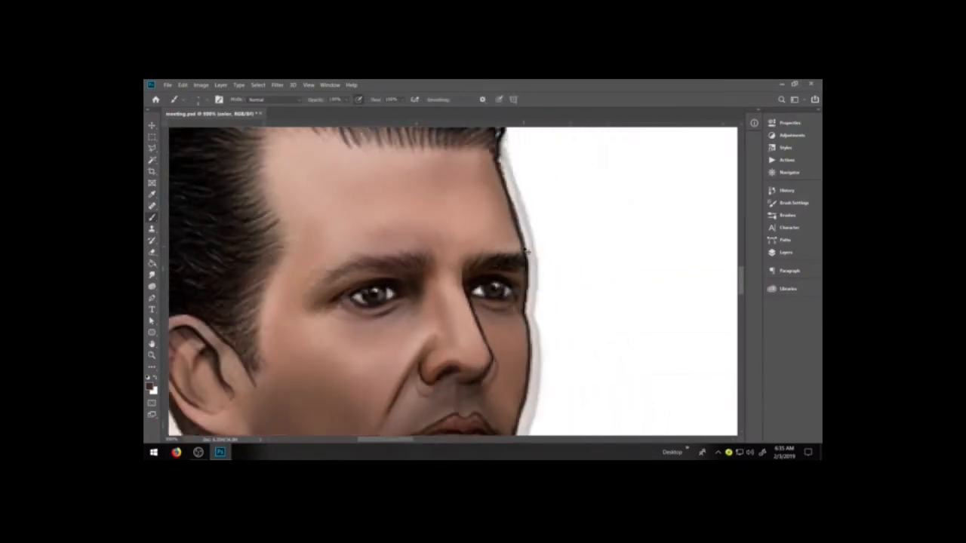
key("ctrl+minus")
key("ctrl+minus")
key("ctrl+minus")
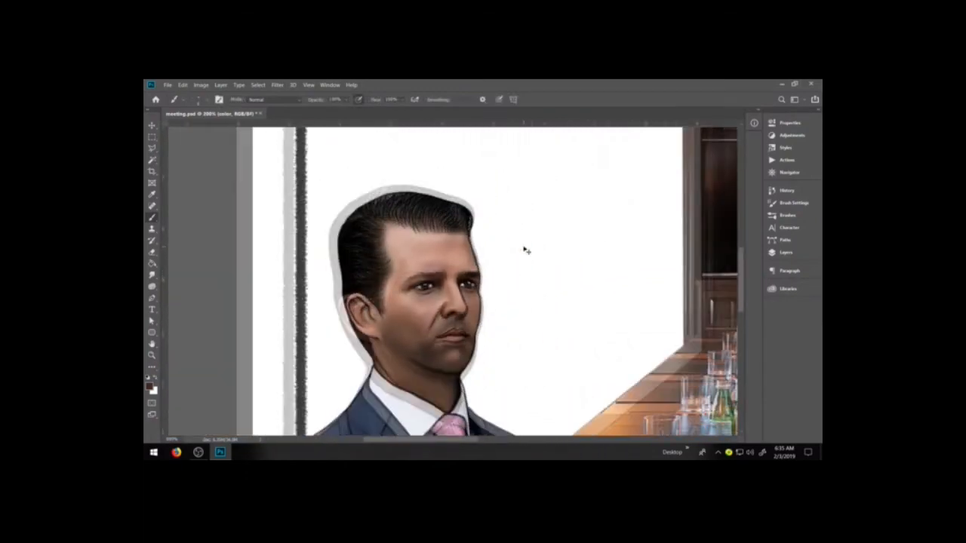
left_click(151, 355)
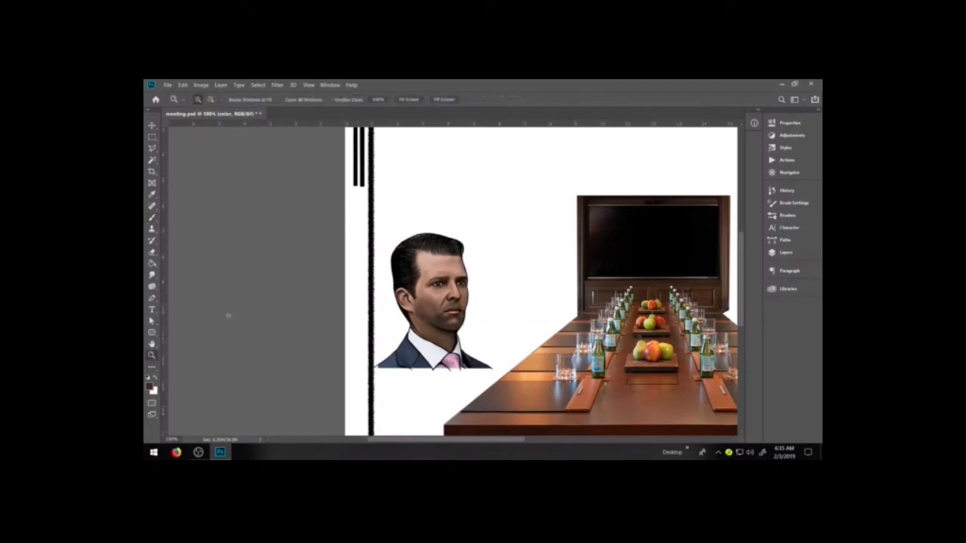
left_click_drag(378, 226, 490, 352)
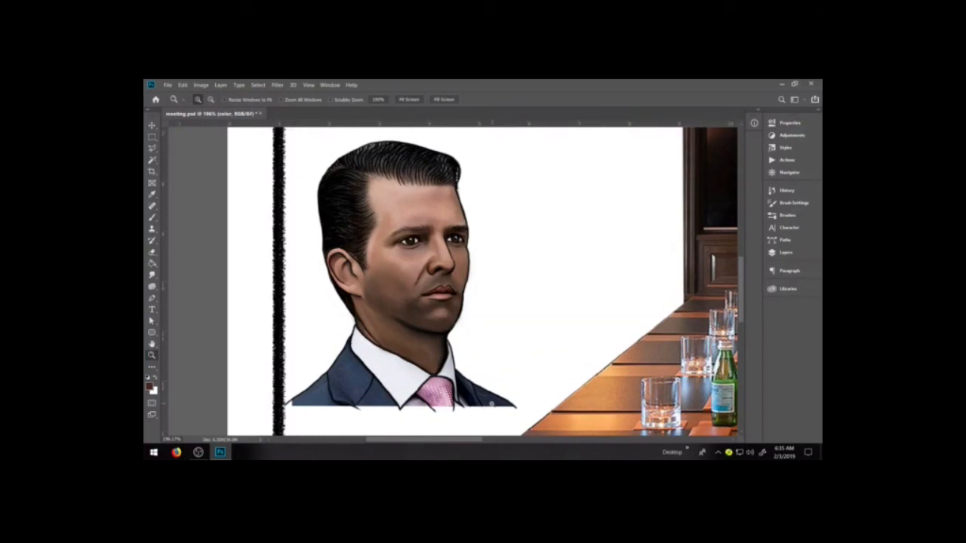
key("b")
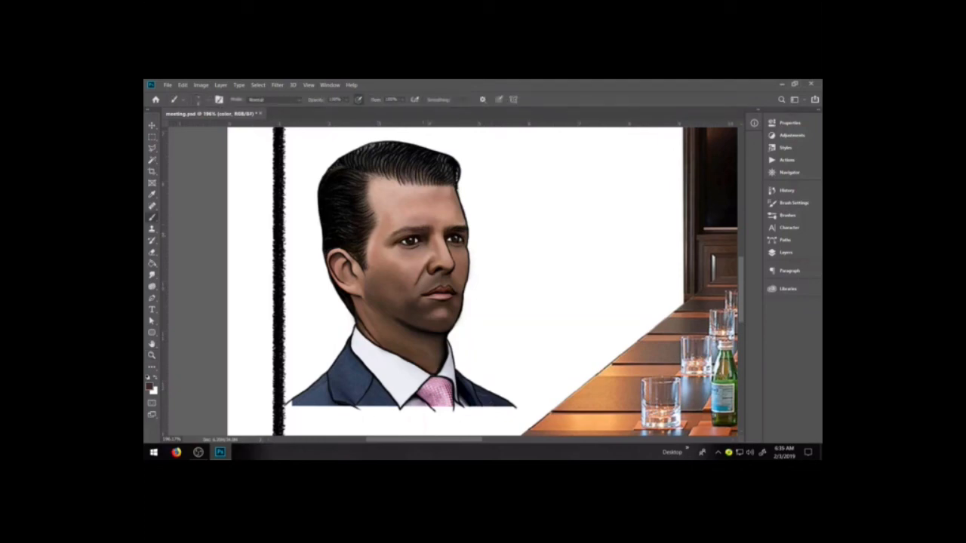
Paint dark brown strokes along the near eyebrow and touch up the outer end of the far eyebrow
key("z")
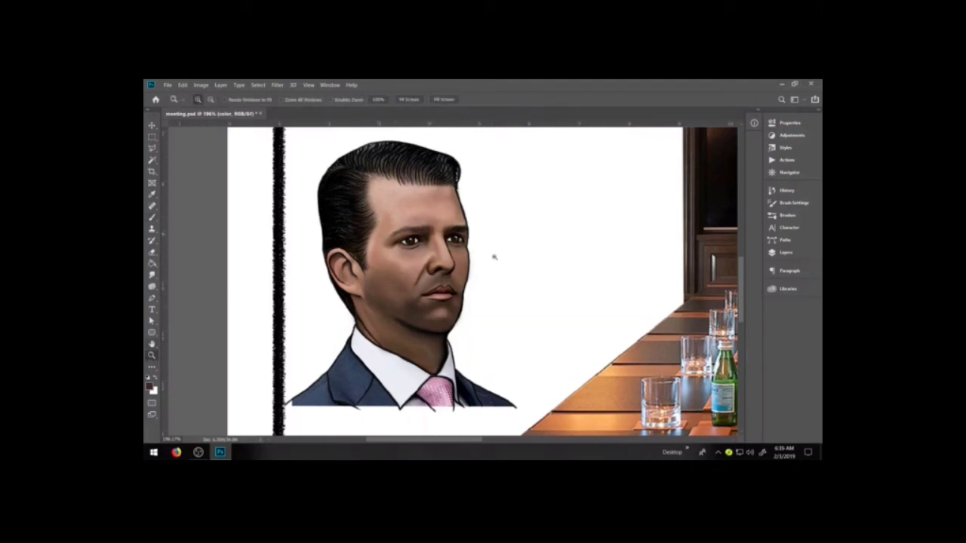
left_click_drag(425, 225, 442, 234)
key("b")
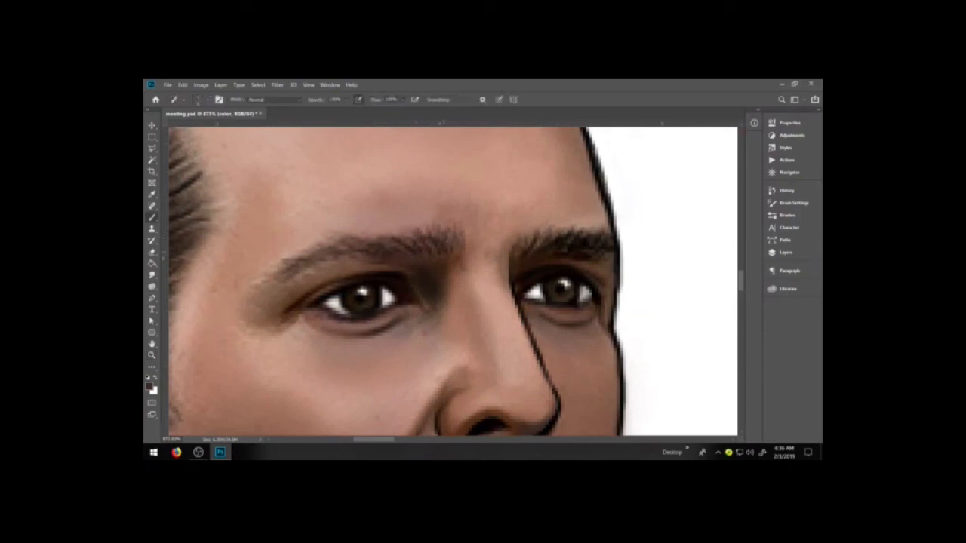
left_click_drag(276, 269, 386, 248)
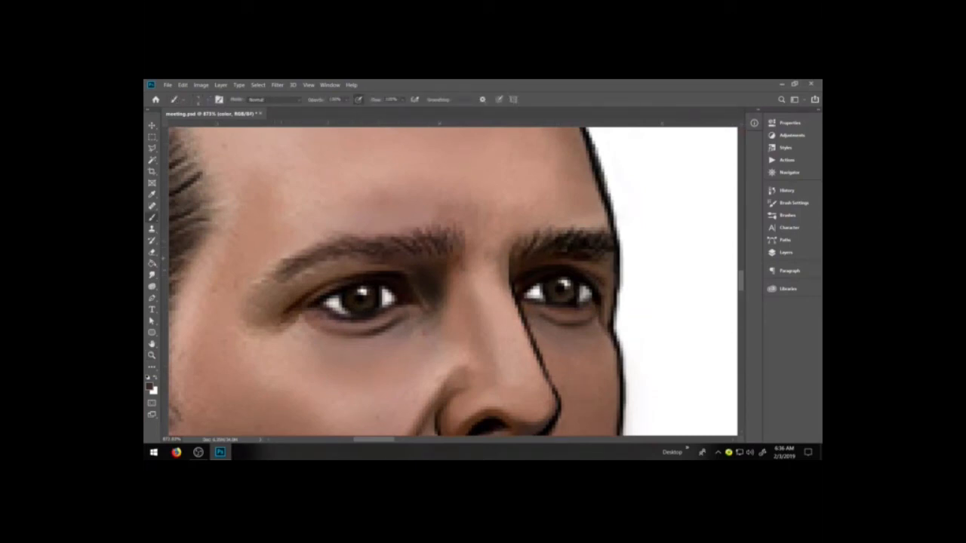
left_click_drag(610, 240, 605, 244)
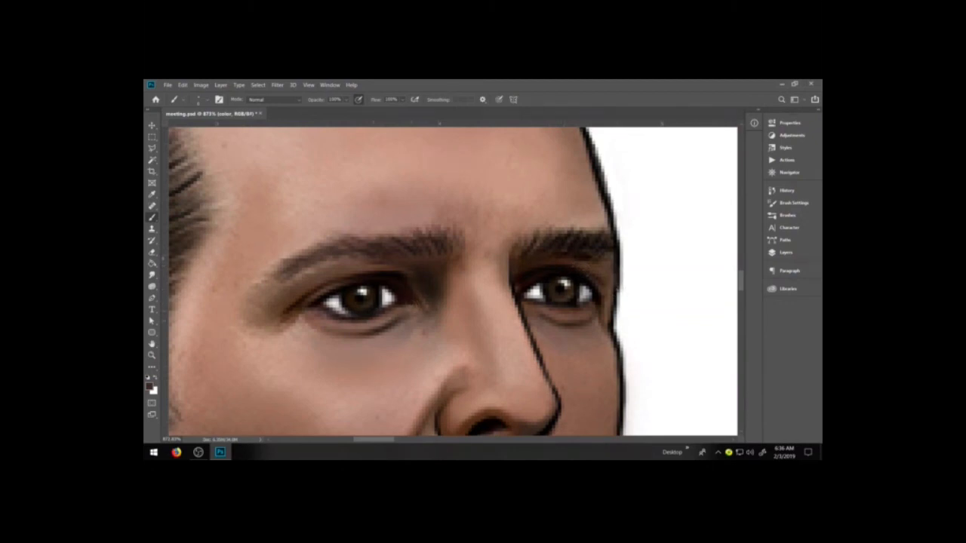
Set the foreground color to dark brown 3f2a24 and shade the skin around the outer and inner corners of the near eye
left_click(150, 386)
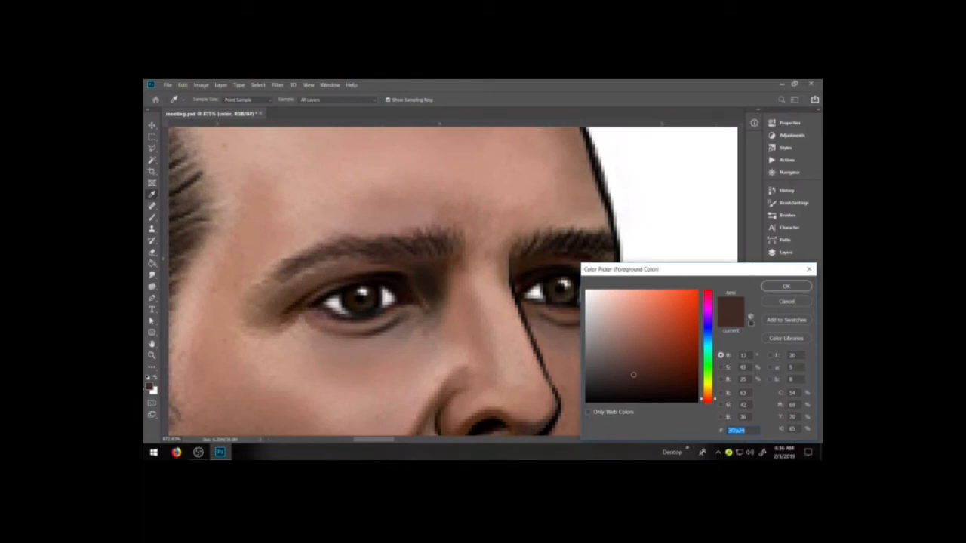
key("Return")
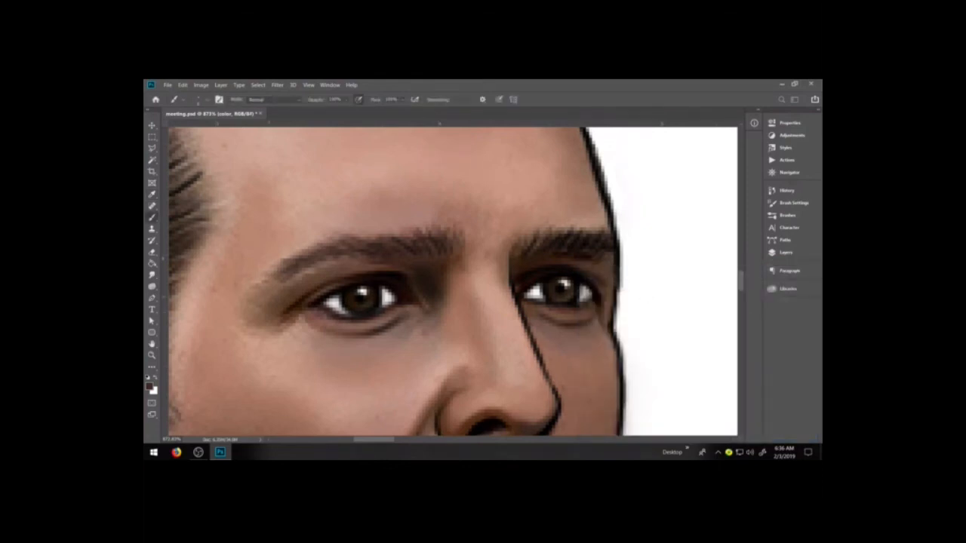
mouse_move(259, 323)
left_mouse_down()
mouse_move(261, 310)
mouse_move(304, 316)
mouse_move(285, 326)
left_mouse_up()
left_click_drag(409, 320, 423, 312)
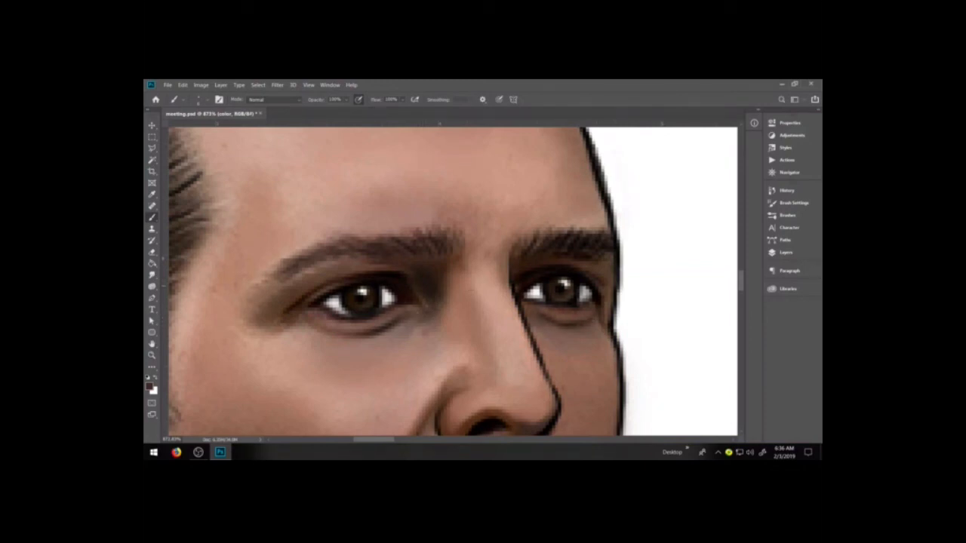
Display the library's saved color swatches for brushing the portrait's hair on the color layer
key("space")
left_click_drag(433, 213, 541, 330)
left_click_drag(509, 295, 513, 406)
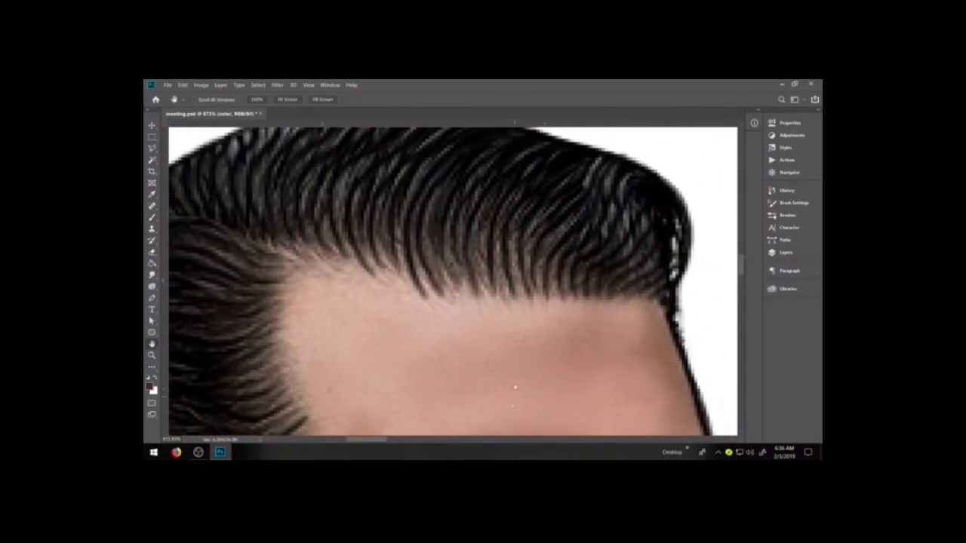
key("ctrl+minus")
key("ctrl+minus")
key("ctrl+minus")
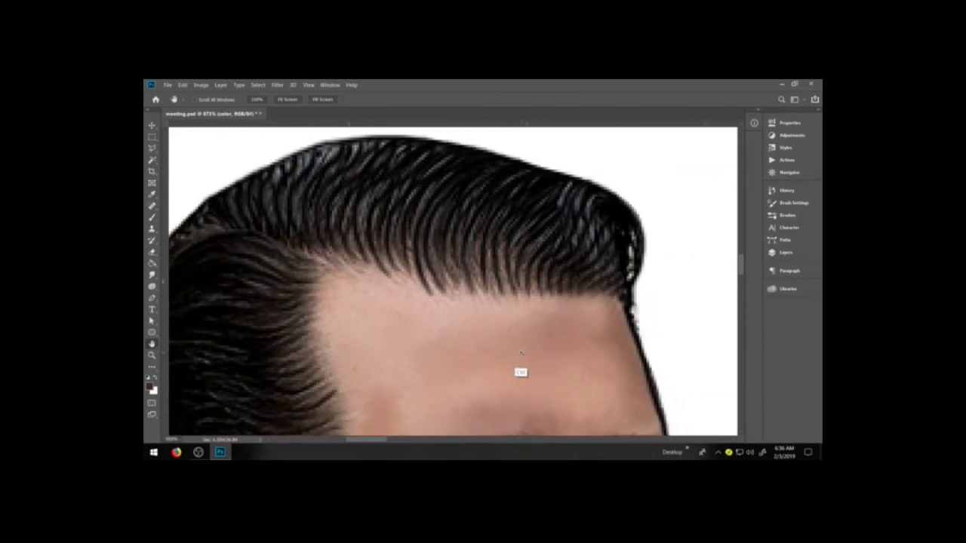
key("ctrl+minus")
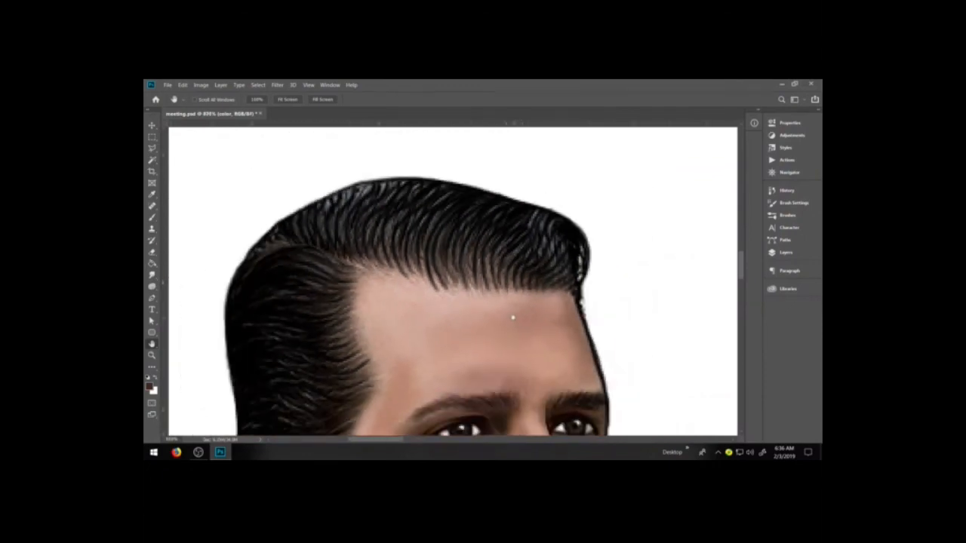
key("b")
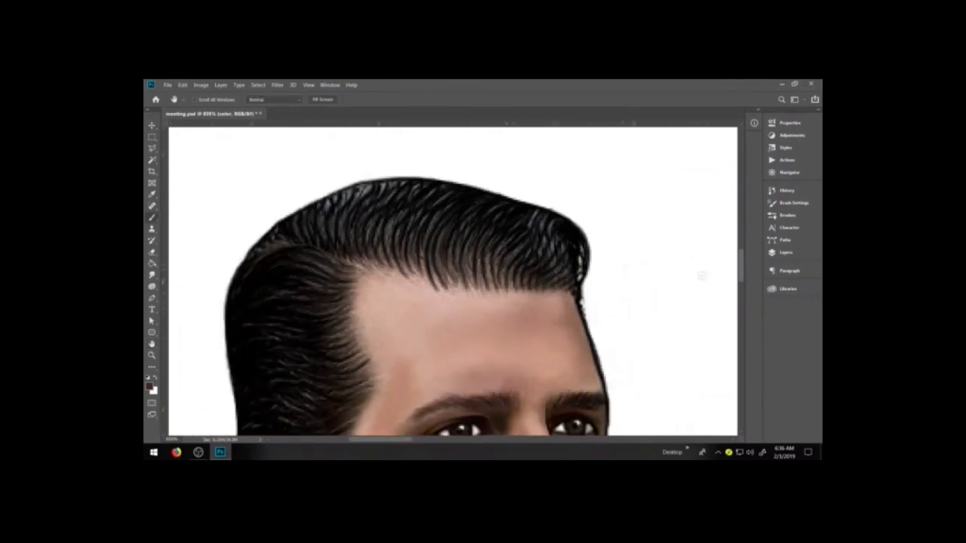
left_click(785, 252)
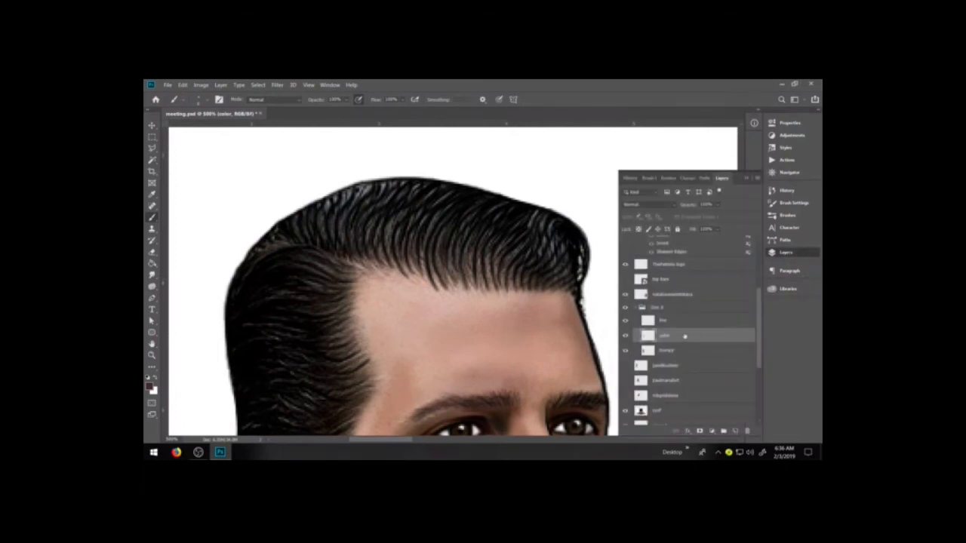
left_click(785, 288)
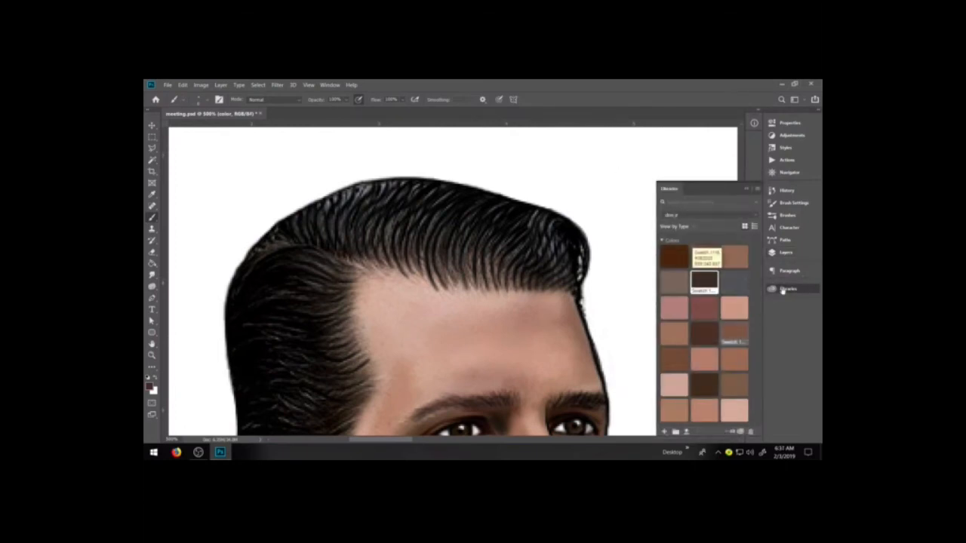
Try painting dark brown strands over the front of the hair, and undo the strokes
mouse_move(496, 227)
left_mouse_down()
mouse_move(480, 271)
mouse_move(490, 284)
left_mouse_up()
mouse_move(526, 224)
left_mouse_down()
mouse_move(507, 279)
mouse_move(553, 265)
left_mouse_up()
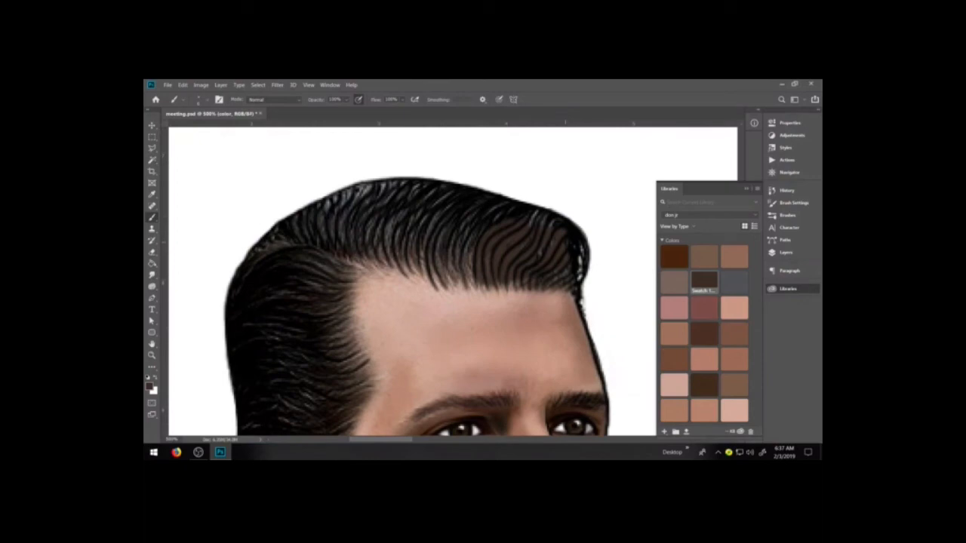
key("ctrl+z")
key("ctrl+z")
key("ctrl+z")
key("ctrl+z")
key("ctrl+z")
Try painting strands over the front of the hair with the slate grey library swatch, and undo the strokes
left_click(734, 281)
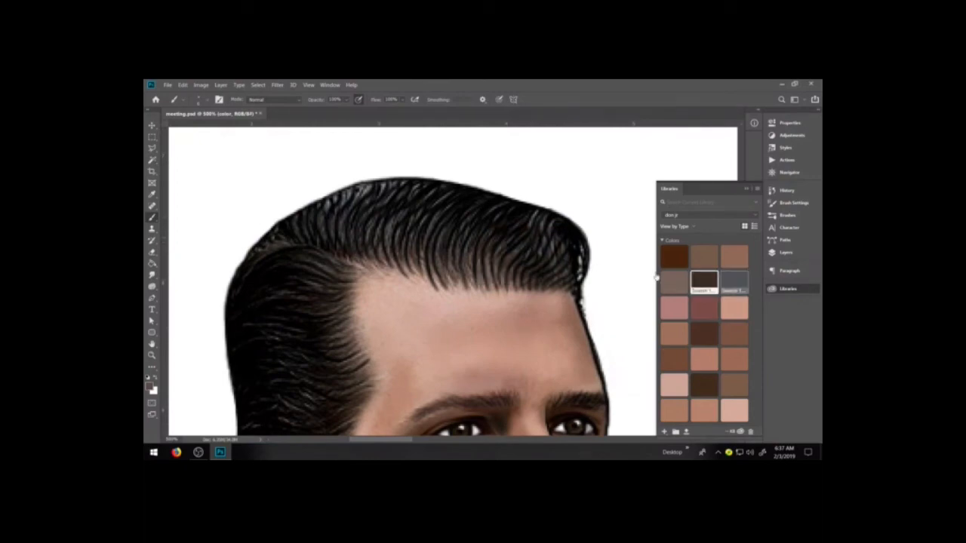
mouse_move(542, 232)
left_mouse_down()
mouse_move(515, 263)
mouse_move(525, 265)
left_mouse_up()
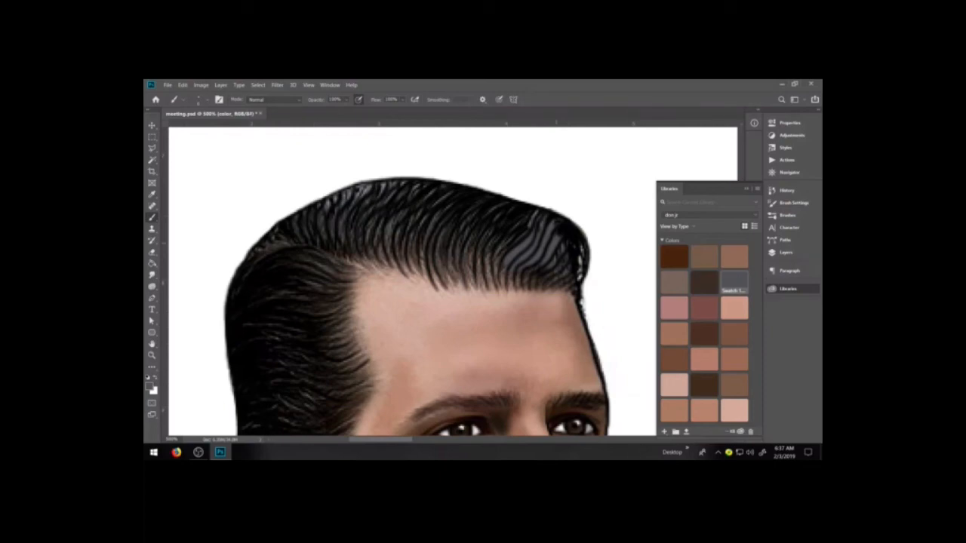
key("ctrl+z")
key("ctrl+z")
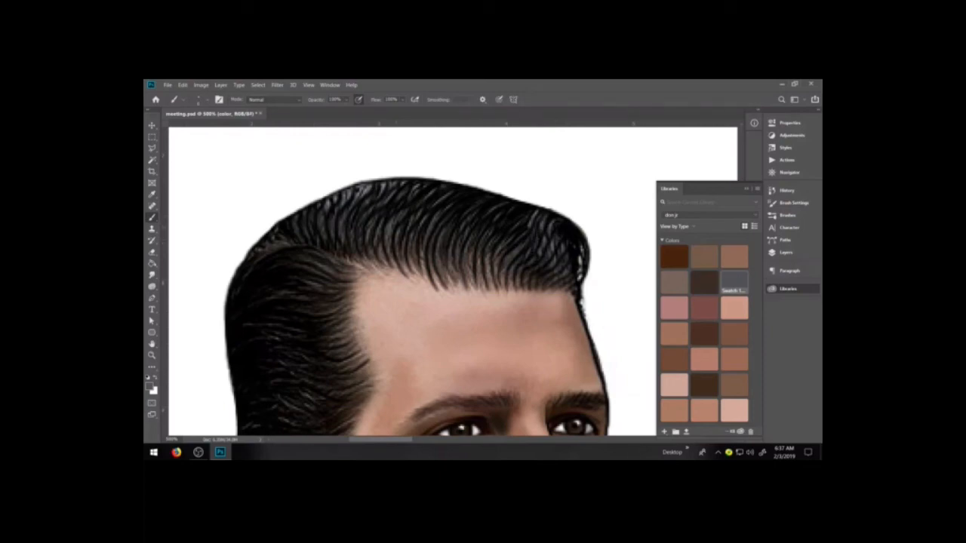
Sample the grey 53534e from a highlight strand in the front hair and save it as a color swatch in the library
key("i")
left_click(379, 226)
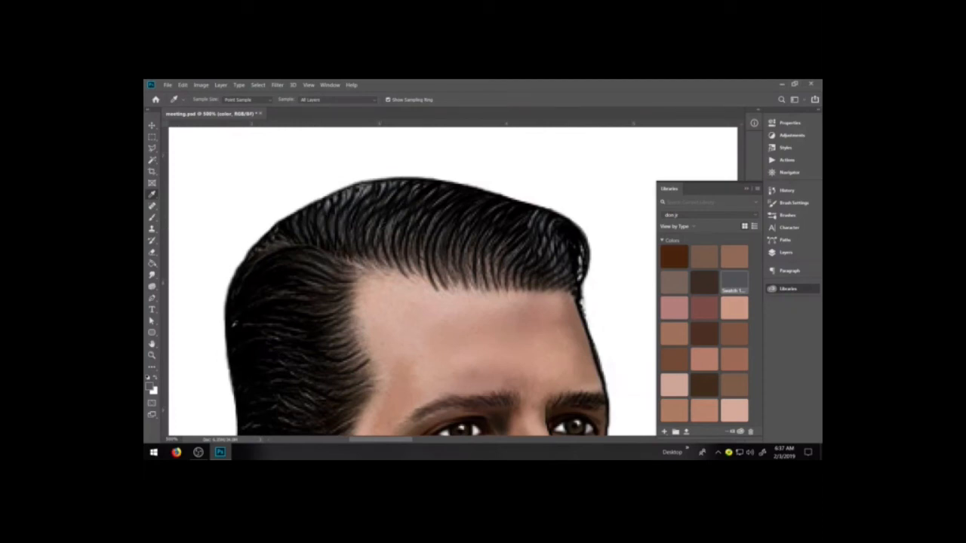
left_click(149, 387)
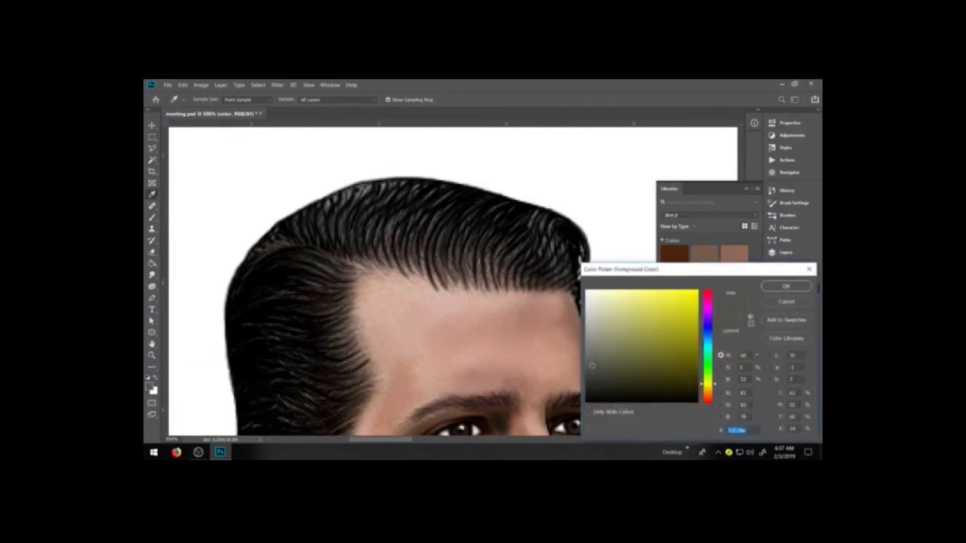
left_click(787, 285)
left_click(576, 201)
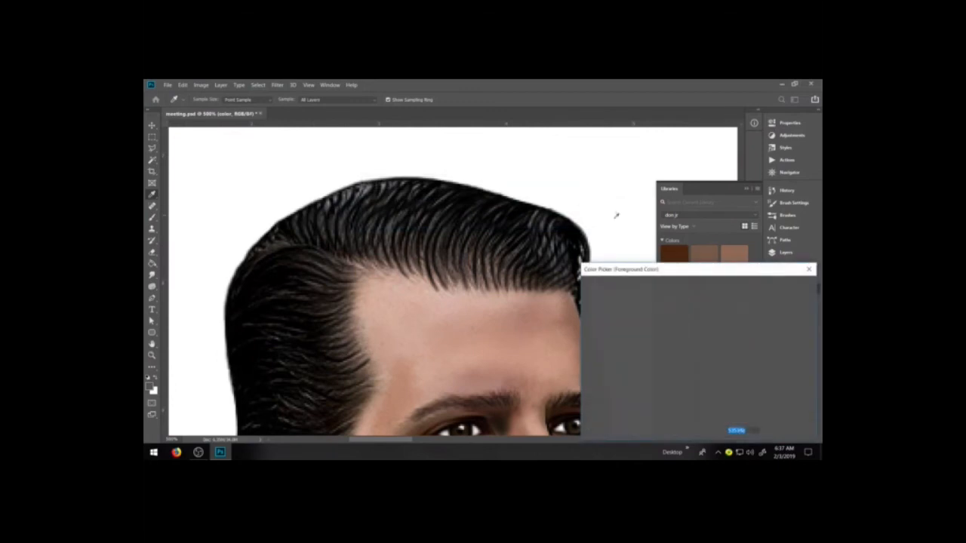
left_click(786, 301)
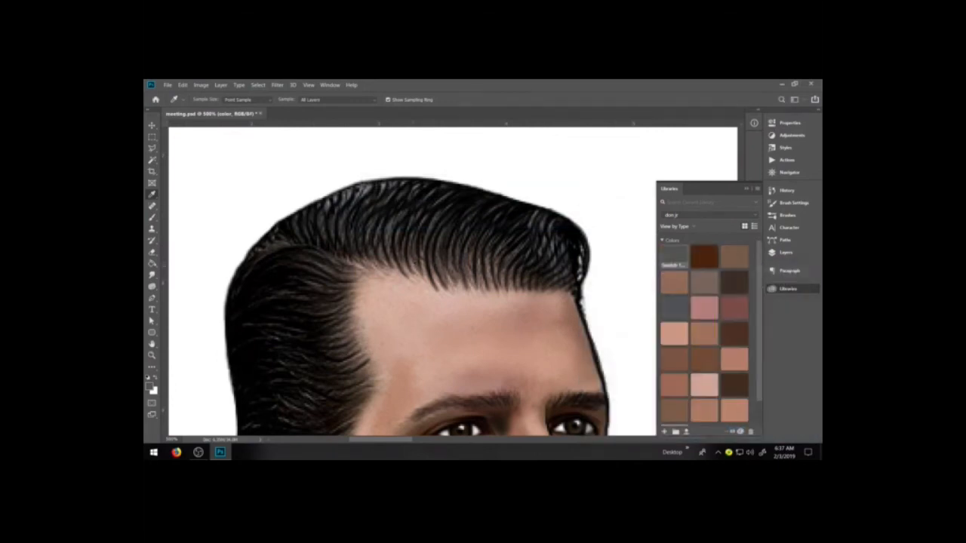
Try painting strands over the front of the hair with the sampled grey, and undo the strokes
key("b")
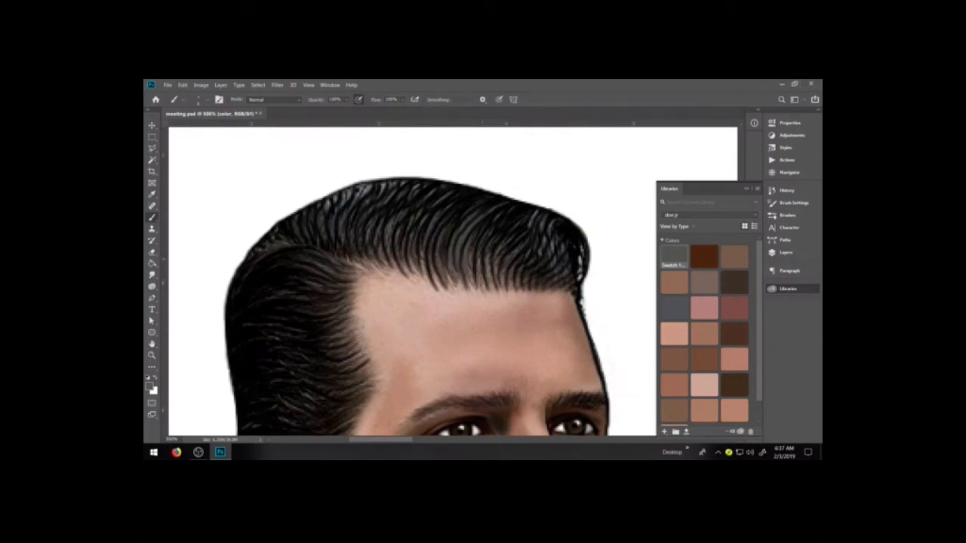
key("ctrl+z")
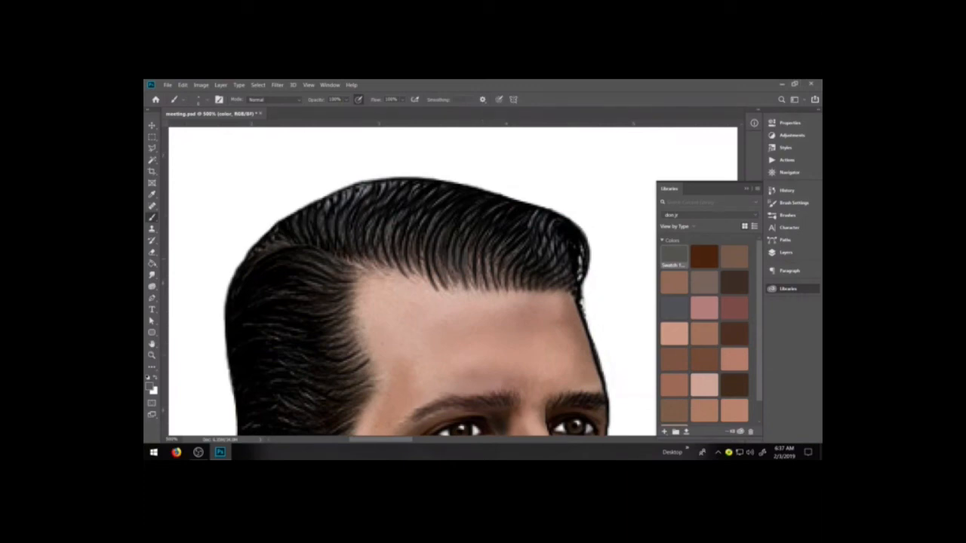
Set the foreground color to near-black 1f1f1f and brush broad curved strands over the swept-back hair above the forehead
left_click(150, 386)
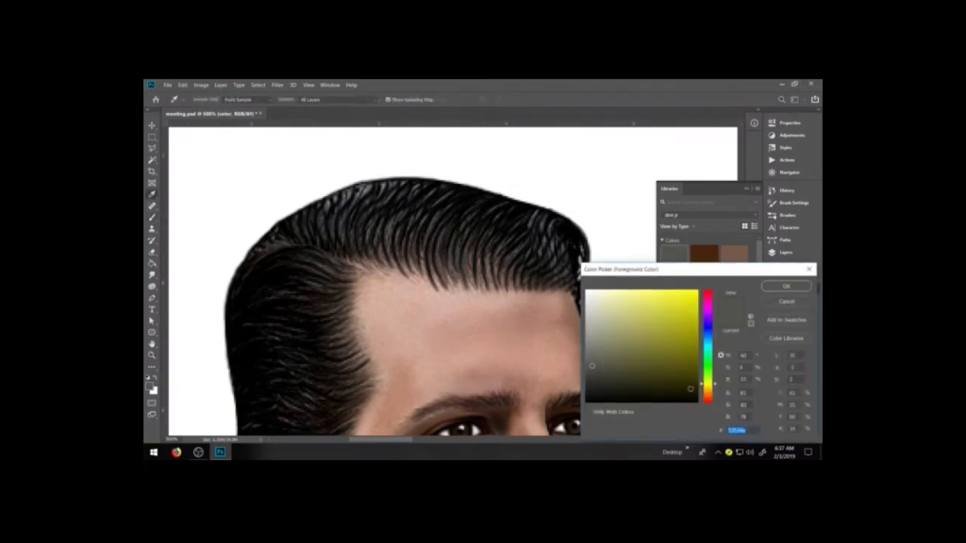
left_click(605, 382)
left_click(585, 390)
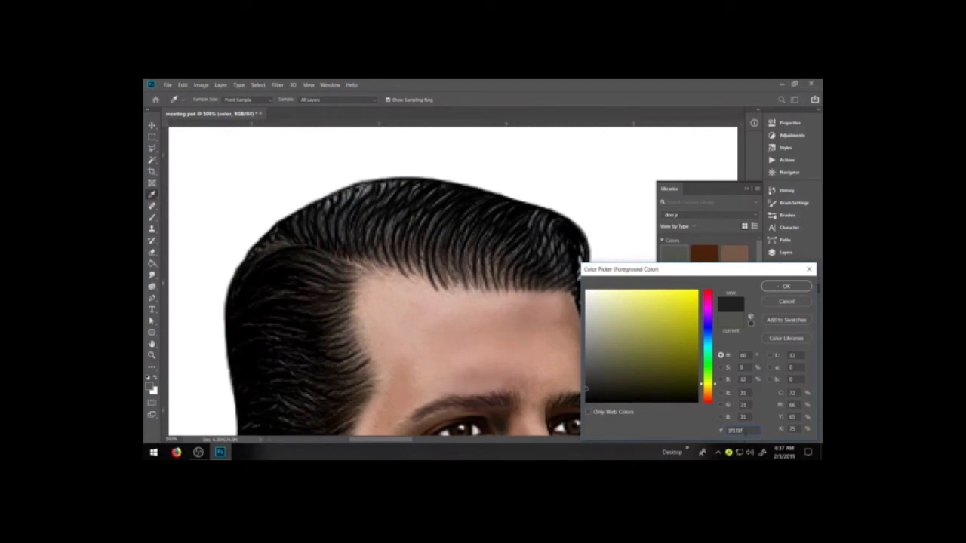
left_click(785, 286)
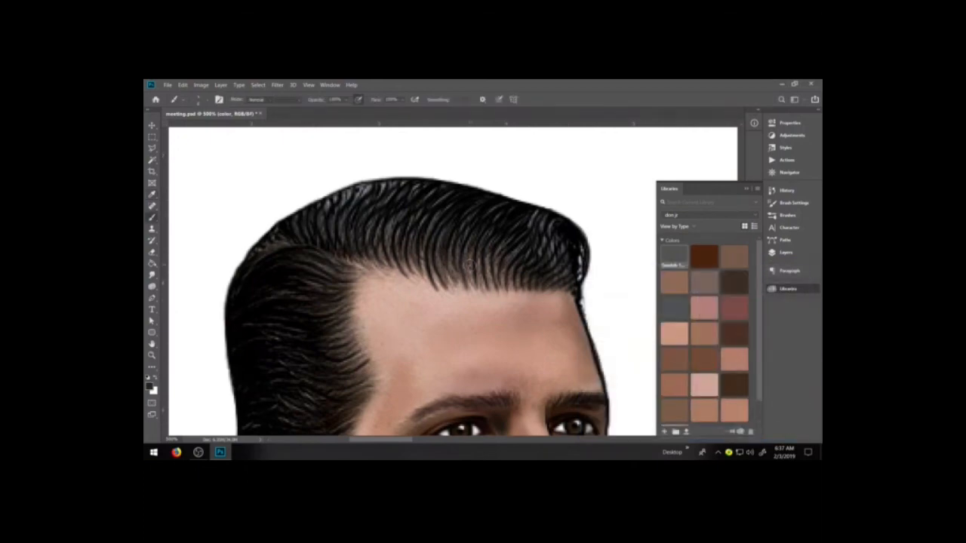
mouse_move(318, 228)
left_mouse_down()
mouse_move(395, 241)
mouse_move(441, 227)
mouse_move(425, 213)
mouse_move(387, 211)
mouse_move(433, 217)
mouse_move(465, 242)
mouse_move(505, 240)
mouse_move(504, 256)
mouse_move(538, 243)
left_mouse_up()
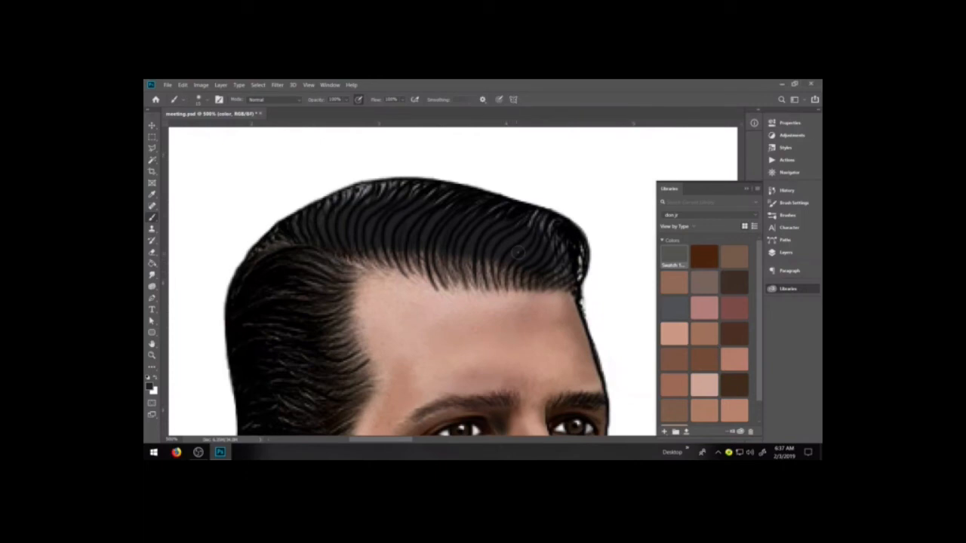
mouse_move(373, 192)
left_mouse_down()
mouse_move(349, 196)
mouse_move(427, 194)
left_mouse_up()
left_click_drag(506, 234, 495, 245)
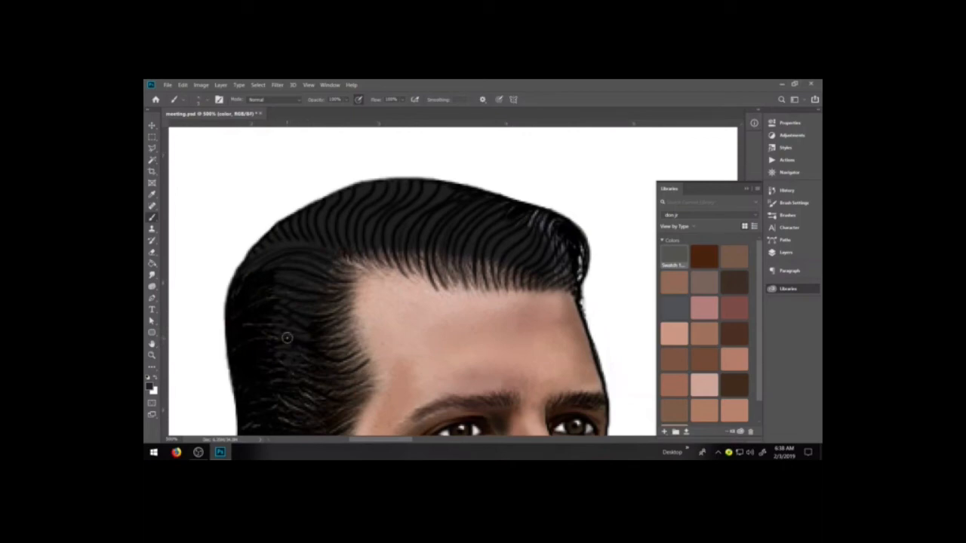
Brush the same near-black curved strands over the side of the hair, down toward the area above the ear
mouse_move(306, 367)
left_mouse_down()
mouse_move(270, 309)
mouse_move(252, 395)
mouse_move(261, 405)
left_mouse_up()
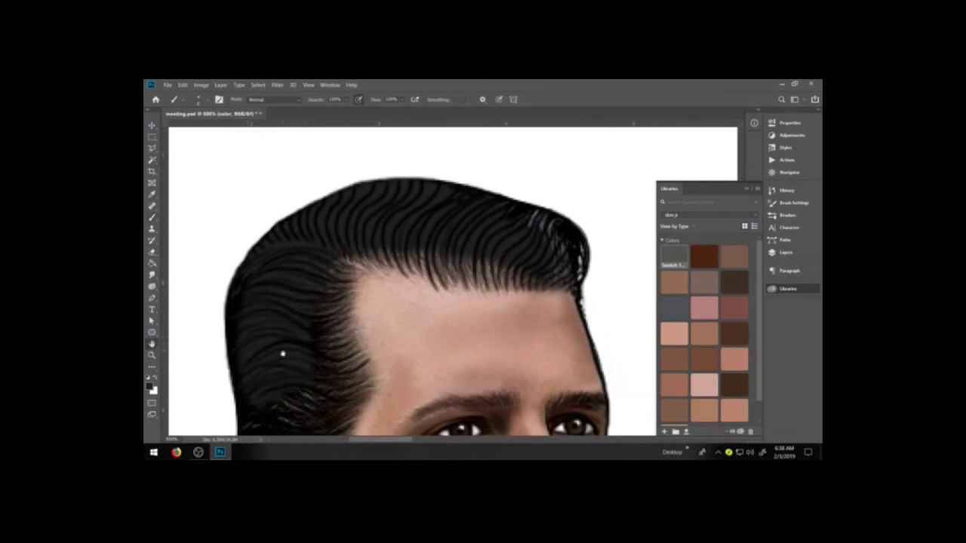
left_click_drag(279, 347, 395, 265)
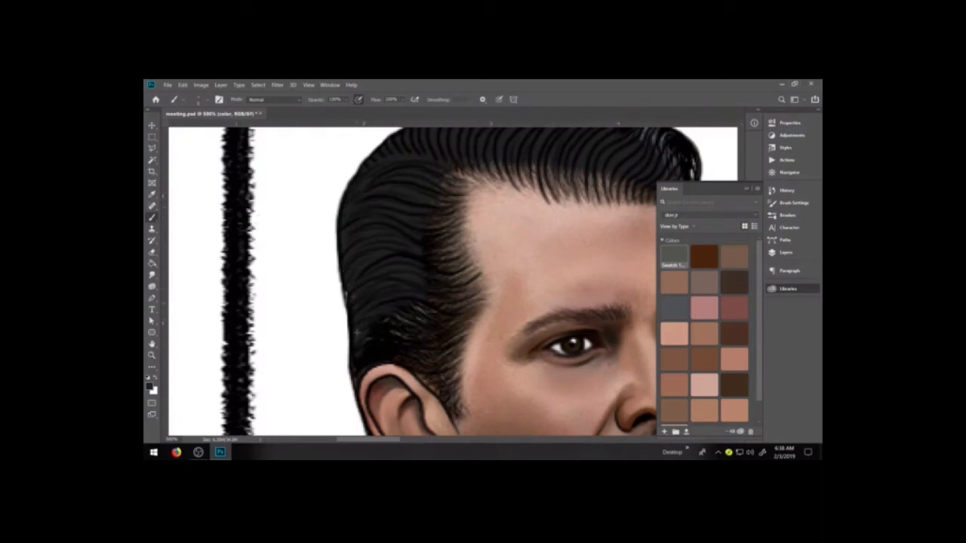
left_click_drag(357, 339, 363, 311)
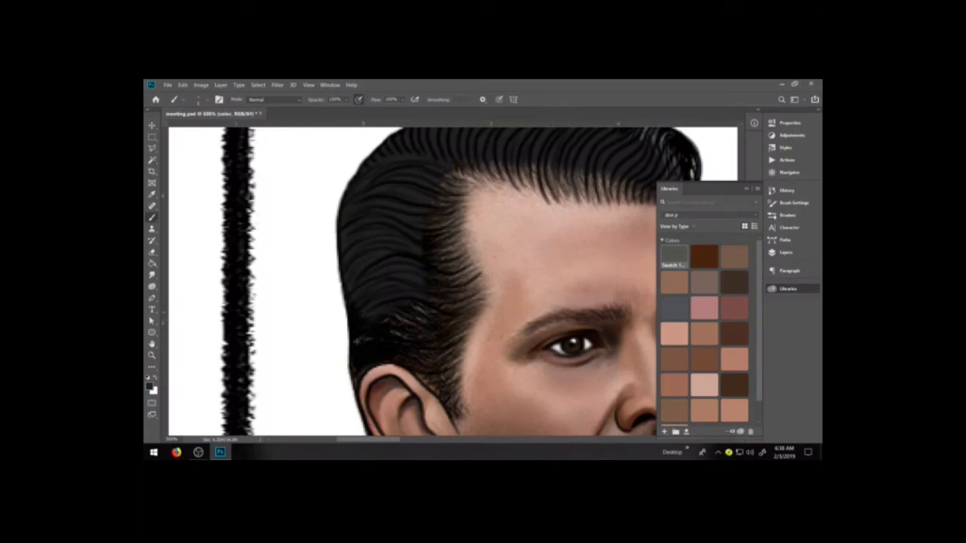
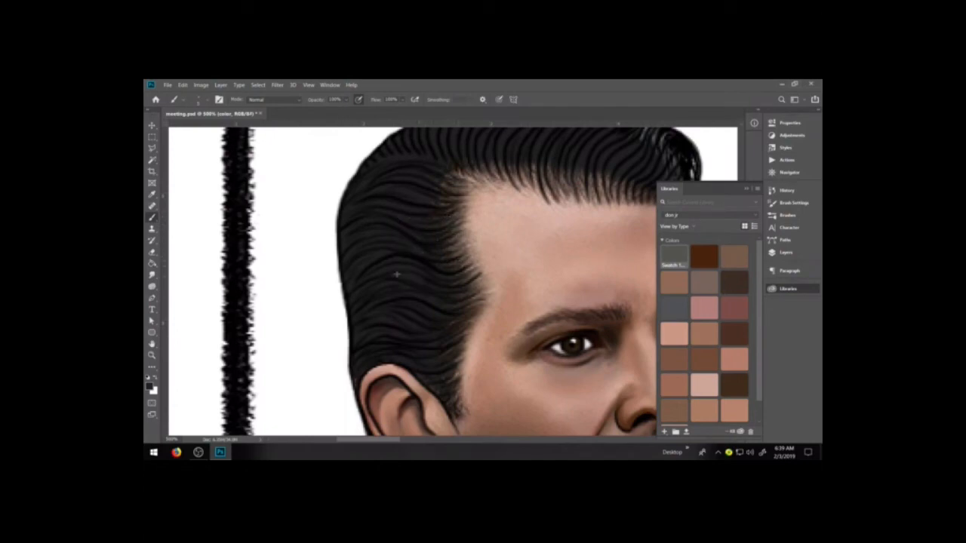
Continue the near-black curved strands over the top of the hair and the front quiff down to its tip above the forehead
left_click_drag(475, 230, 434, 288)
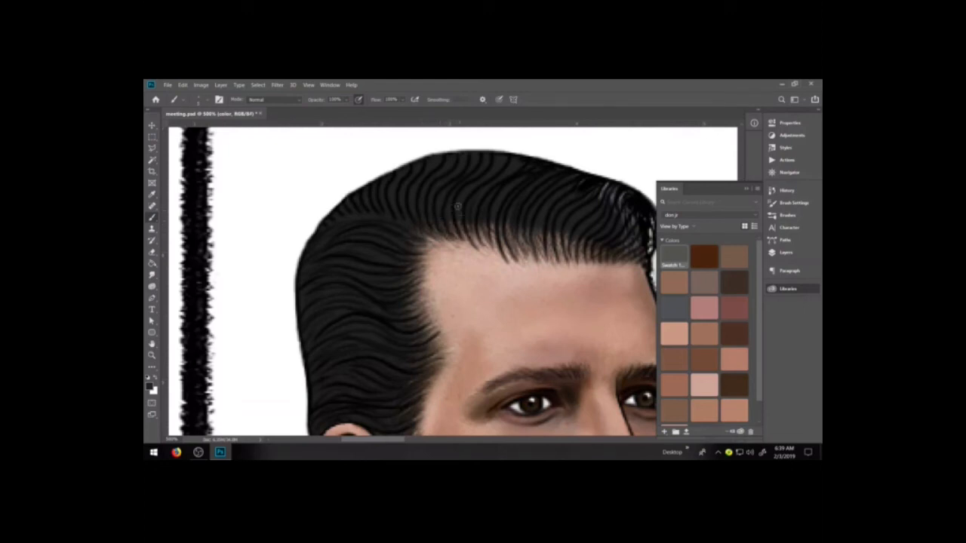
mouse_move(472, 224)
left_mouse_down()
mouse_move(483, 249)
mouse_move(511, 256)
left_mouse_up()
mouse_move(507, 224)
left_mouse_down()
mouse_move(525, 260)
mouse_move(560, 257)
left_mouse_up()
mouse_move(571, 236)
left_mouse_down()
mouse_move(569, 258)
mouse_move(590, 261)
mouse_move(542, 255)
mouse_move(574, 252)
left_mouse_up()
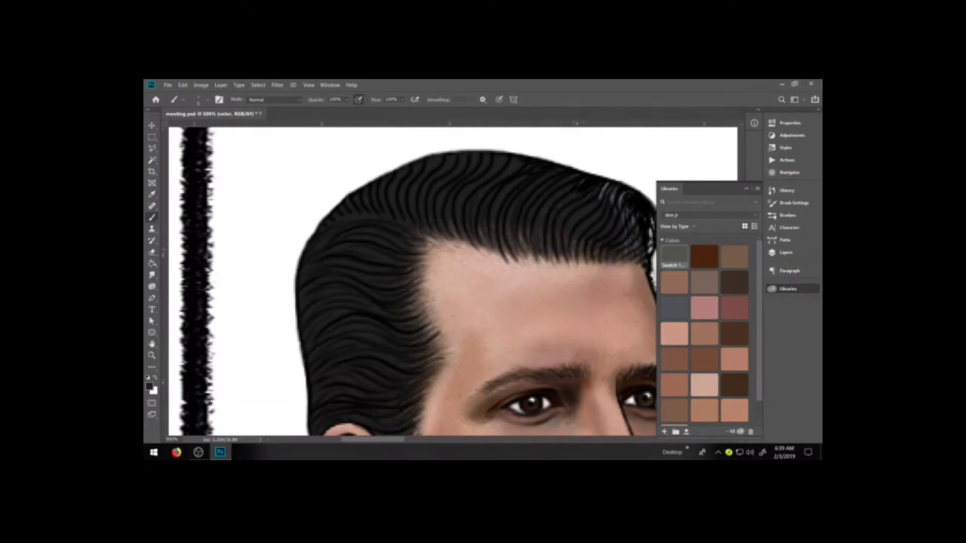
mouse_move(522, 230)
left_mouse_down()
mouse_move(527, 256)
mouse_move(452, 237)
left_mouse_up()
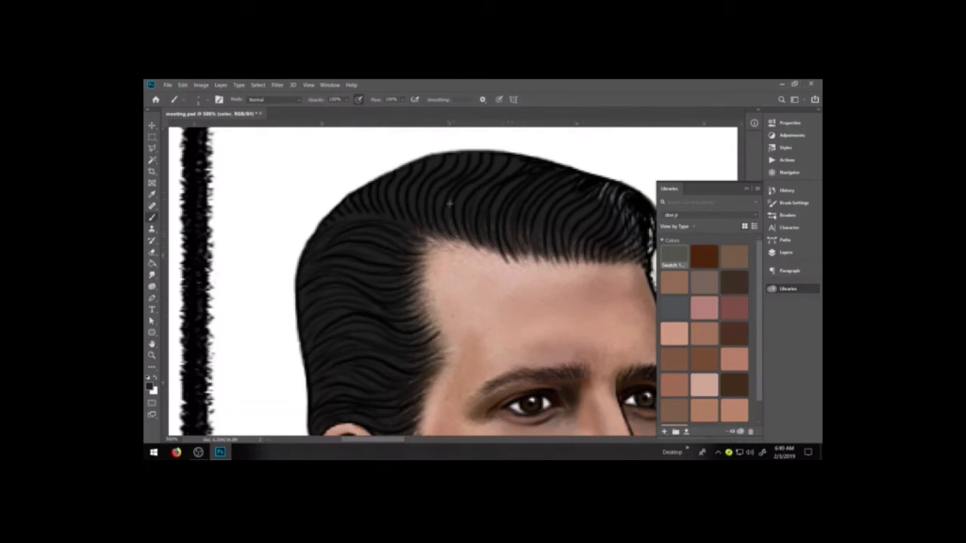
left_click(787, 289)
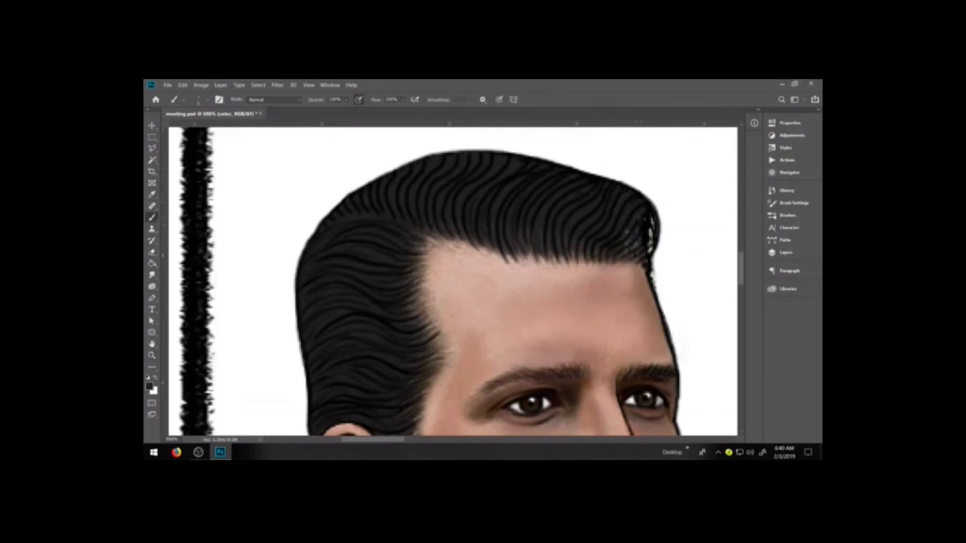
left_click_drag(651, 225, 643, 254)
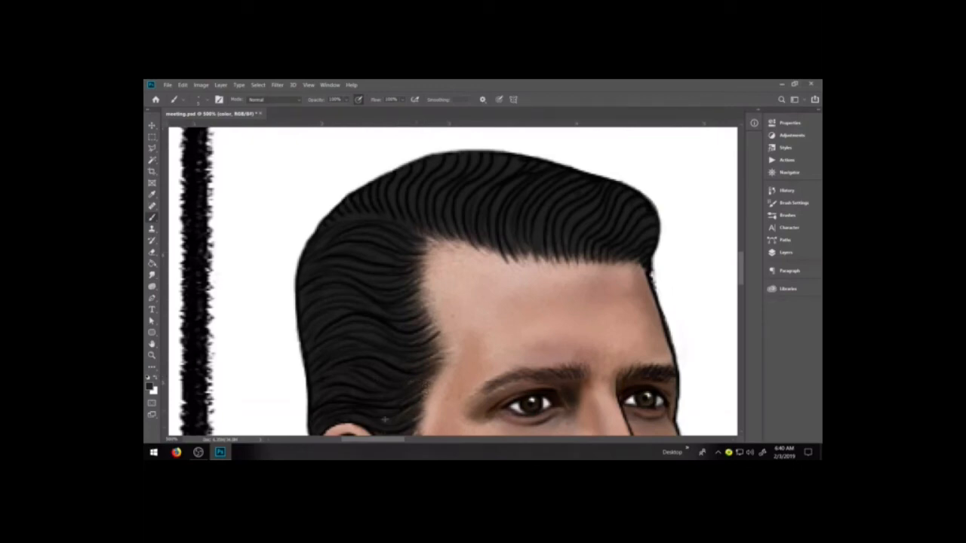
Examine the repainted hair on the whole portrait and within the full meeting-table composition
key("h")
left_click_drag(480, 381, 512, 278)
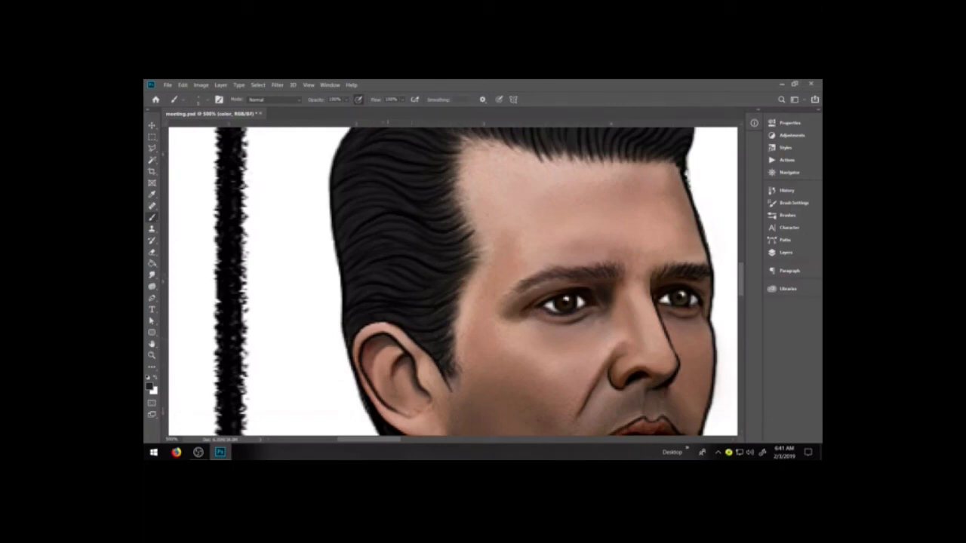
key("ctrl+minus")
key("ctrl+minus")
key("ctrl+minus")
key("ctrl+minus")
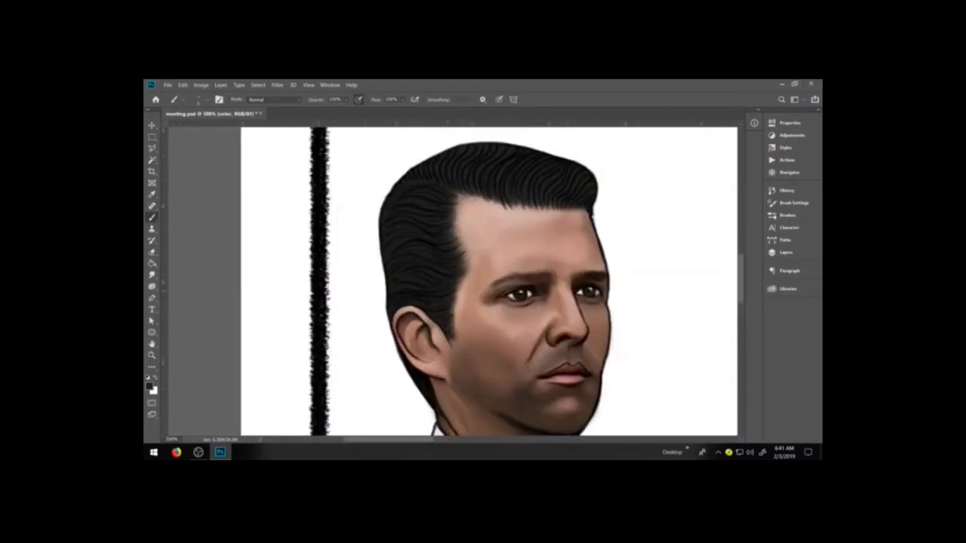
key("h")
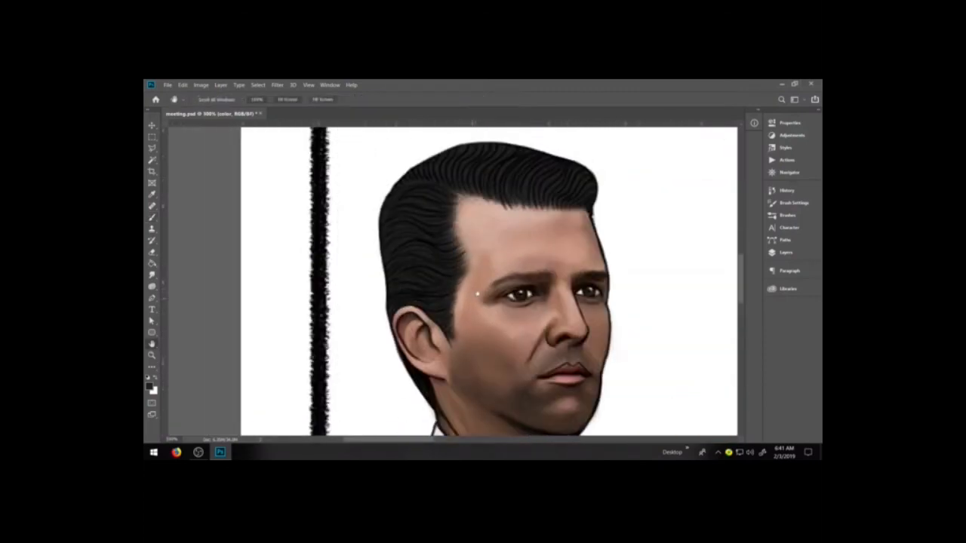
scroll(465, 301, "down", 5)
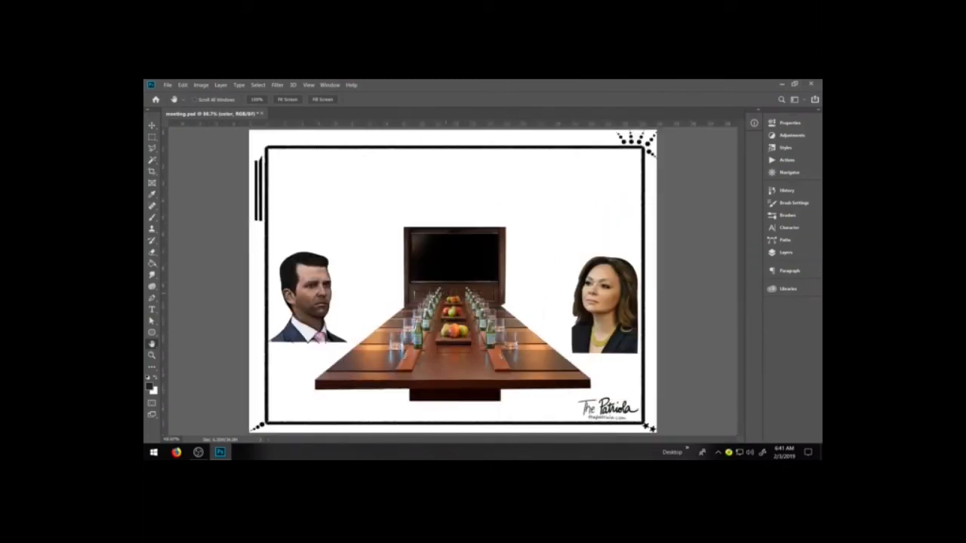
left_click(151, 355)
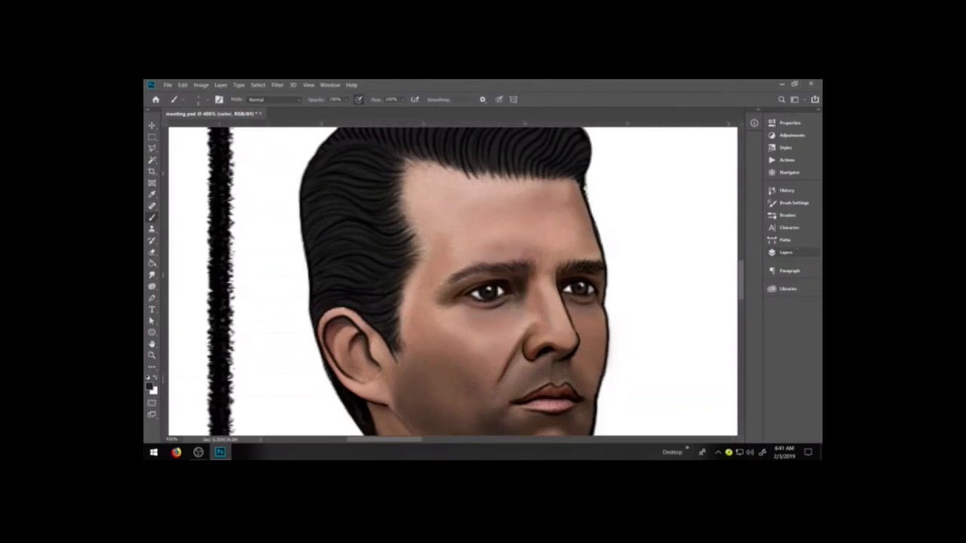
Try painting highlight strands over the front of the hair on the color layer with the grey-brown library swatch, and undo the strokes
key("F7")
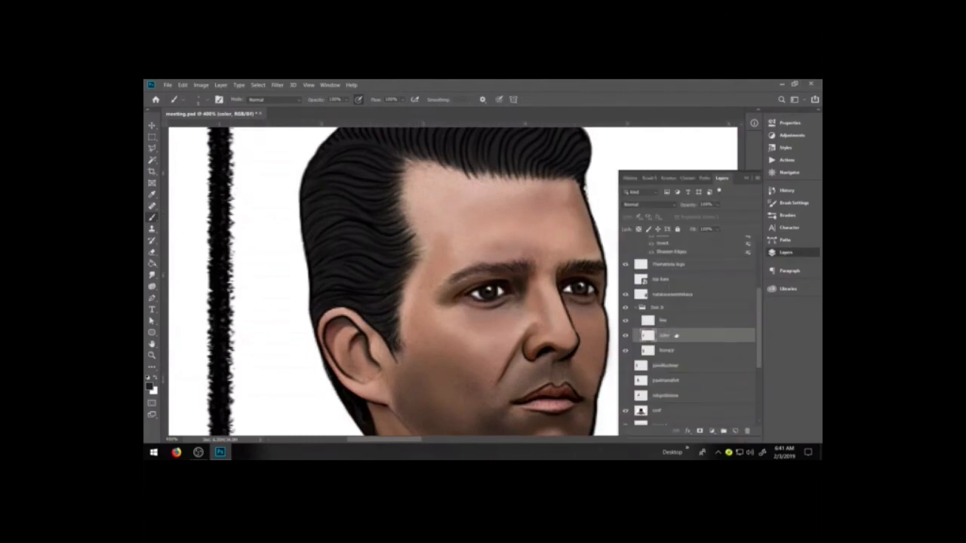
left_click(787, 288)
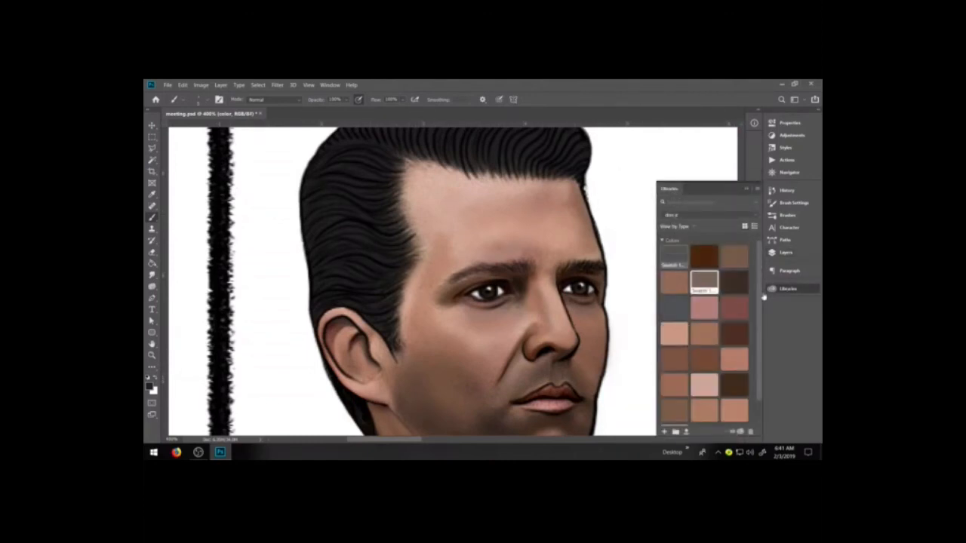
key("space")
left_click_drag(485, 283, 480, 357)
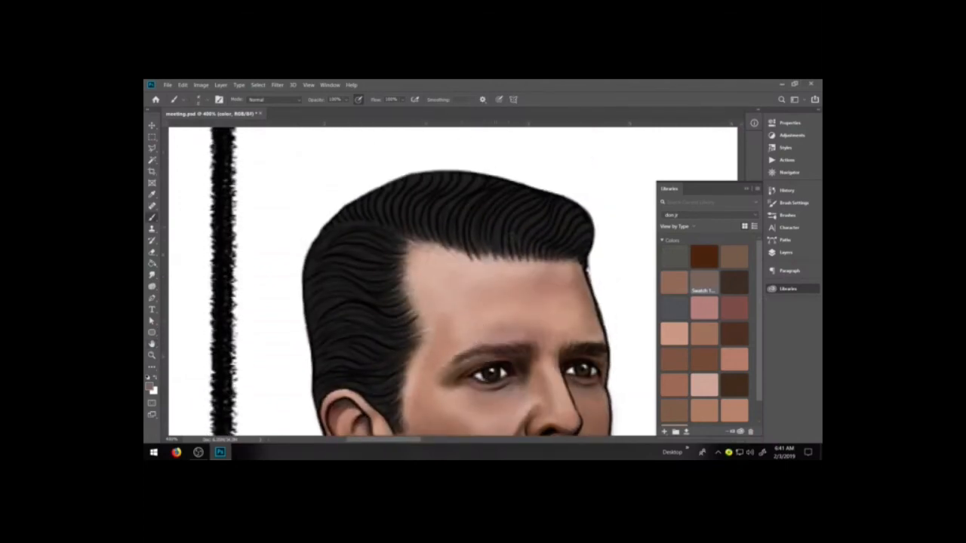
left_click_drag(499, 243, 556, 196)
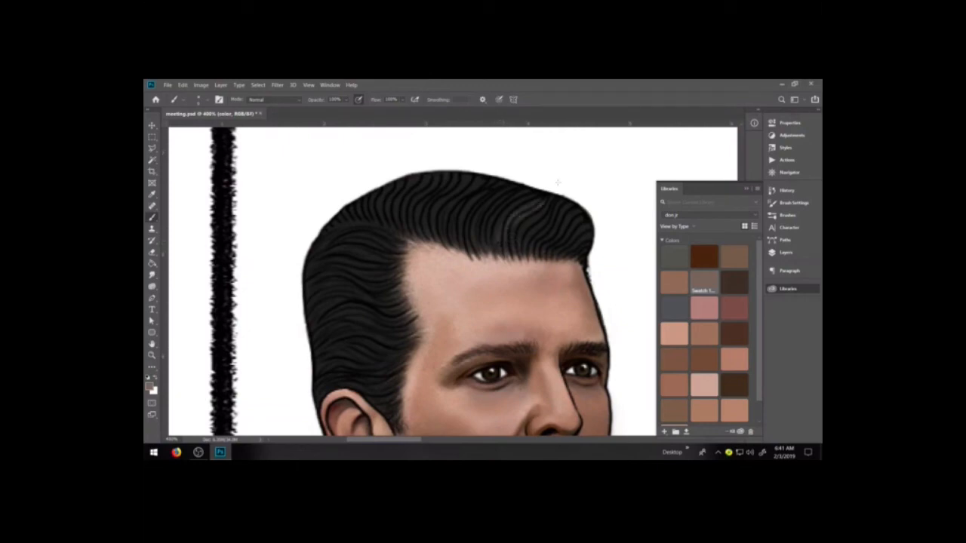
key("ctrl+z")
left_click_drag(500, 235, 542, 202)
left_click_drag(514, 236, 559, 202)
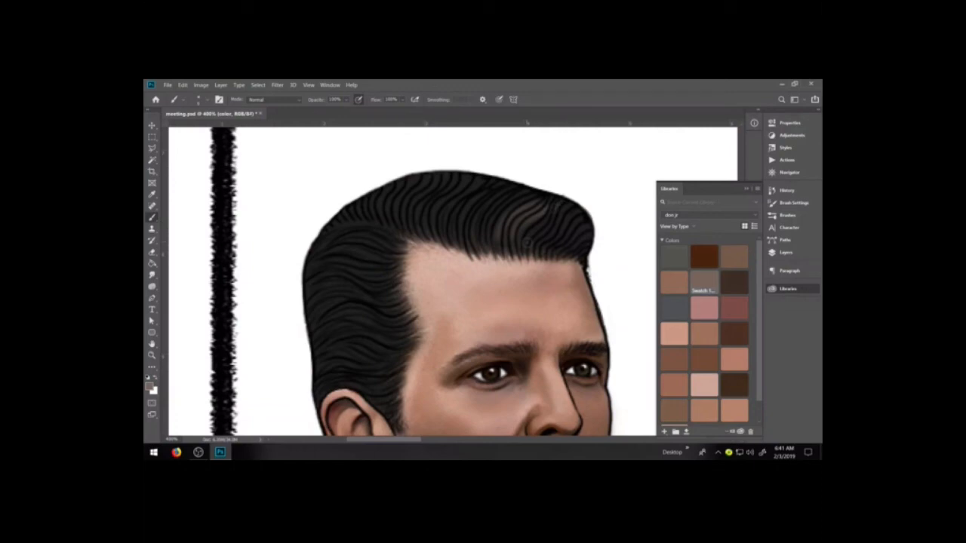
key("ctrl+z")
key("ctrl+z")
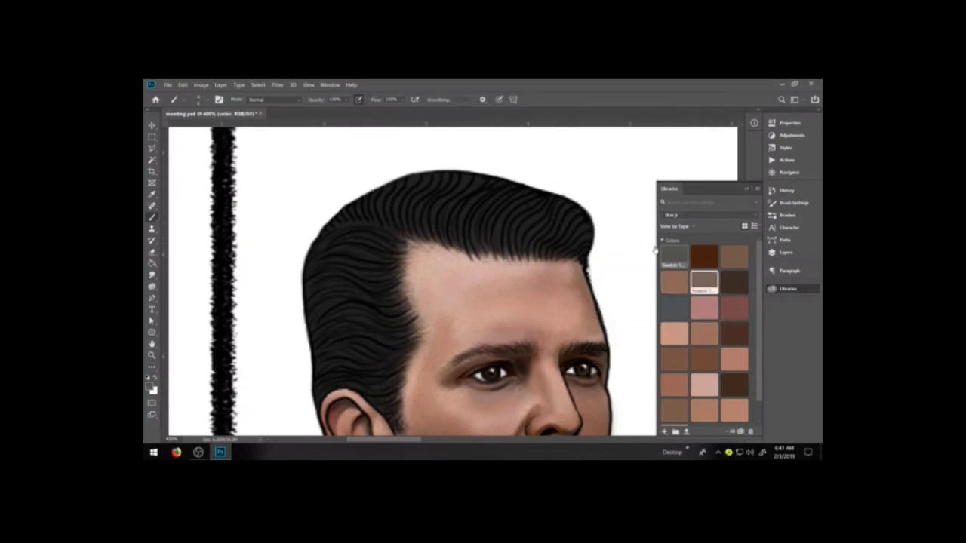
Brush strands over the front and side hair with the dark grey-green swatch, and soften the forehead hairline with the dark brown swatch
left_click_drag(519, 237, 544, 213)
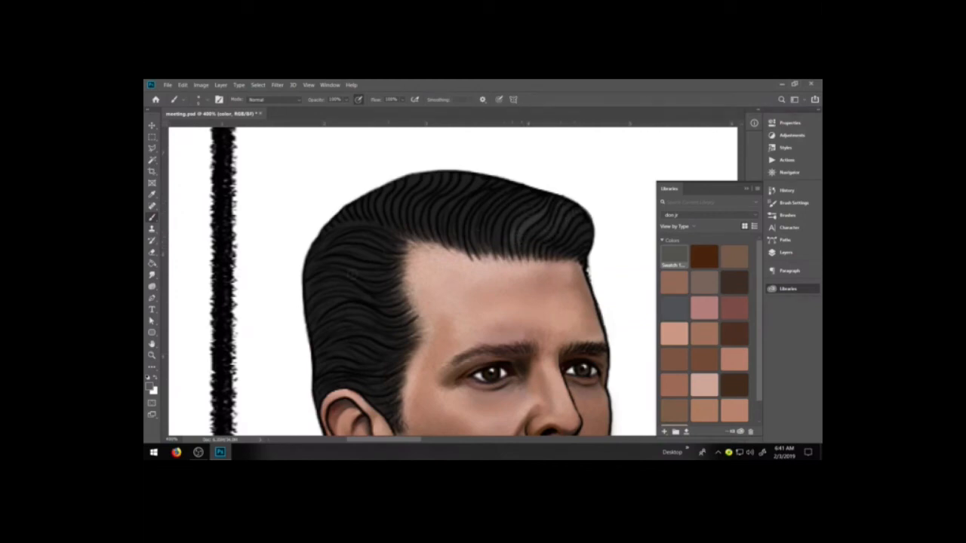
mouse_move(315, 310)
left_mouse_down()
mouse_move(347, 294)
mouse_move(347, 280)
left_mouse_up()
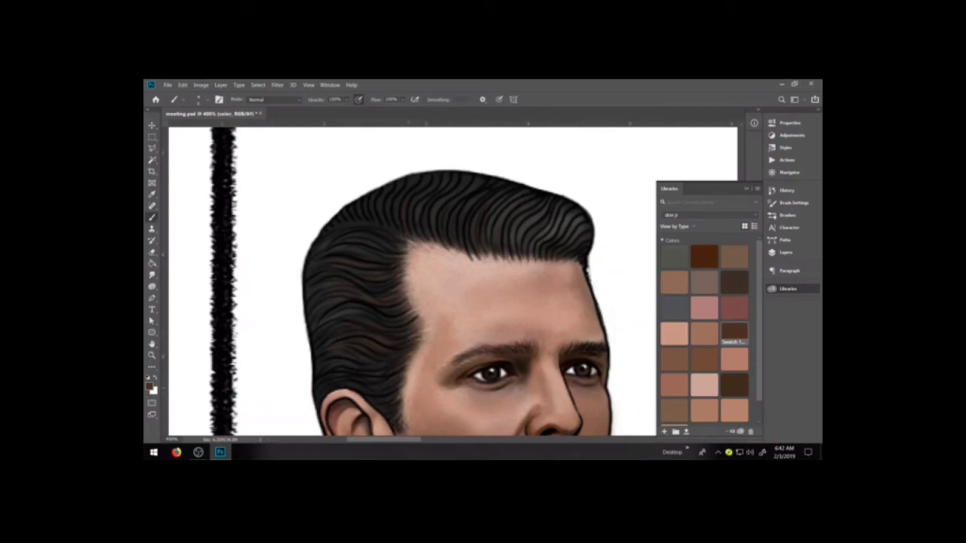
mouse_move(424, 242)
left_mouse_down()
mouse_move(573, 264)
mouse_move(409, 251)
mouse_move(400, 265)
mouse_move(424, 329)
mouse_move(406, 399)
left_mouse_up()
mouse_move(409, 259)
left_mouse_down()
mouse_move(424, 249)
mouse_move(409, 251)
mouse_move(552, 258)
left_mouse_up()
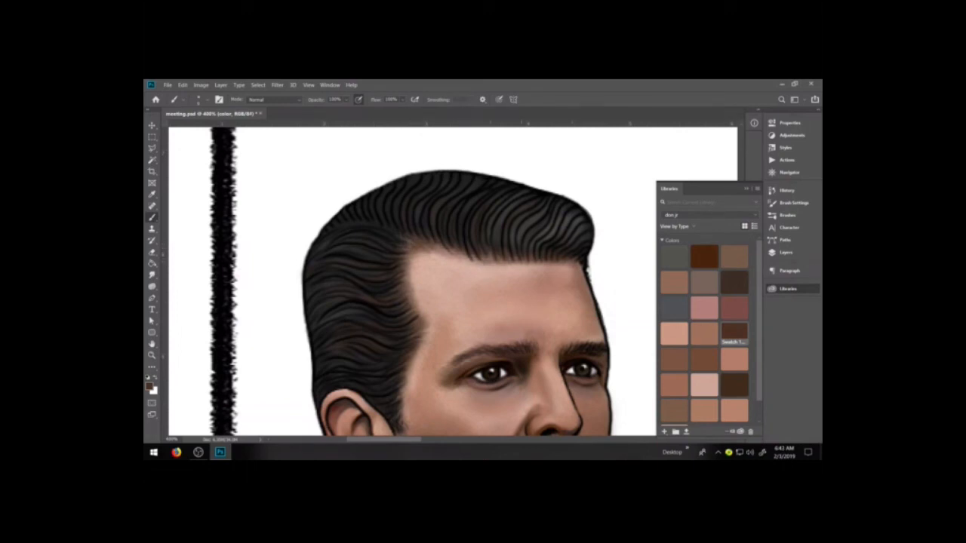
left_click_drag(453, 252, 579, 262)
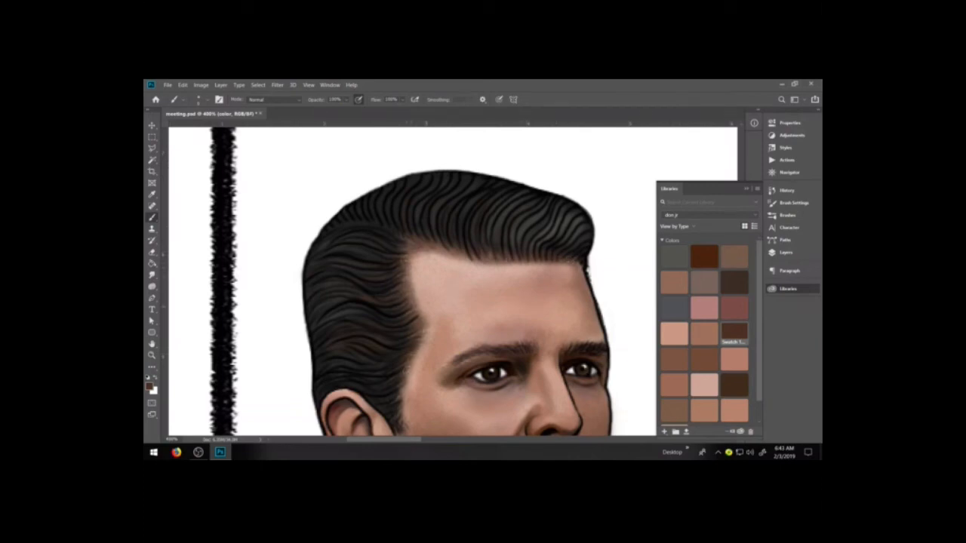
Shade the hairline with the same dark brown from the temple down along the sideburn in front of the ear
key("space")
left_click_drag(484, 410, 479, 349)
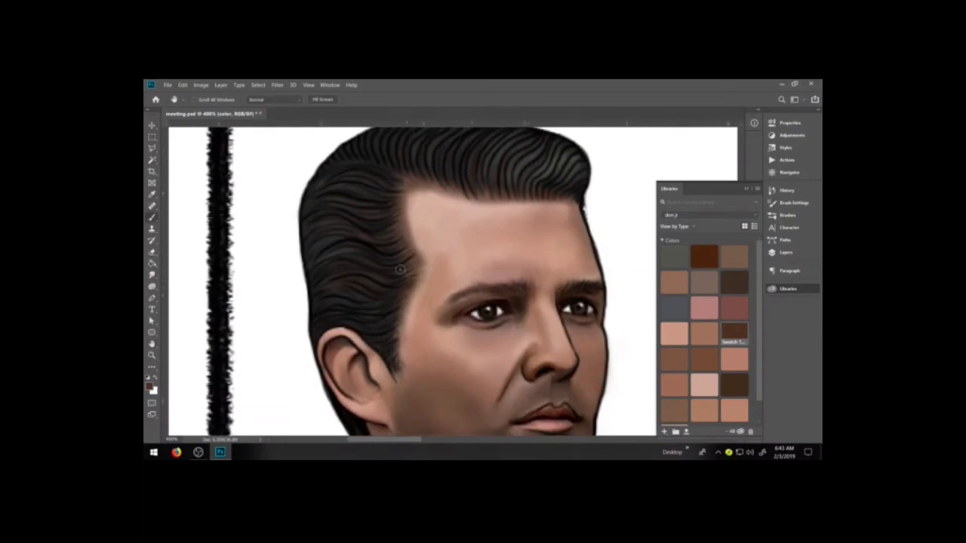
left_click_drag(408, 286, 422, 268)
key("ctrl+z")
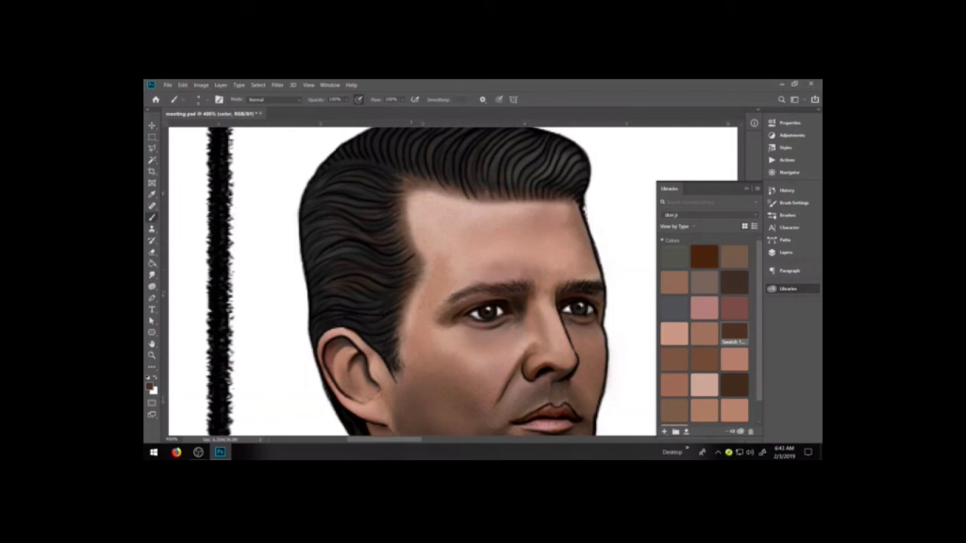
left_click_drag(416, 277, 395, 370)
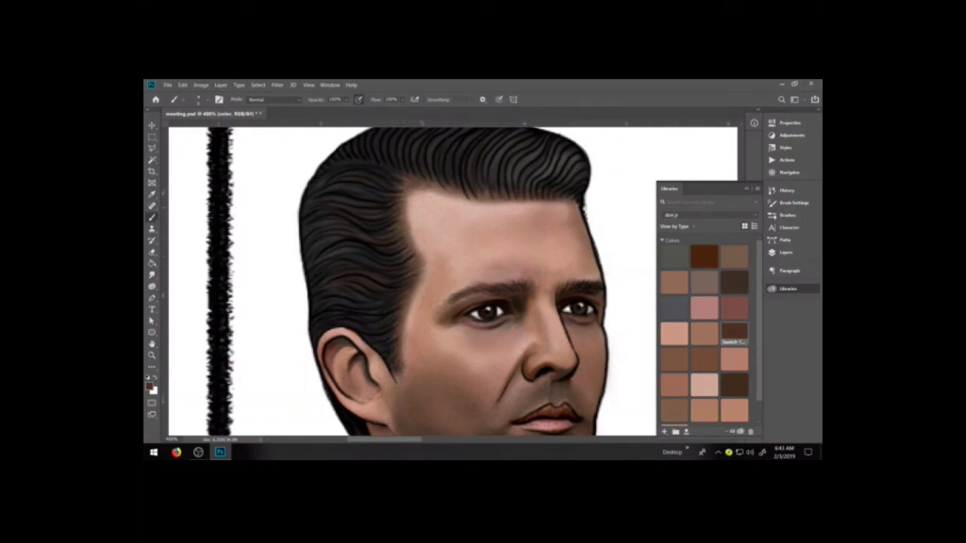
Try lightening the skin beside the temple and sideburn with the pale pink swatch, and undo the stroke
left_click(704, 384)
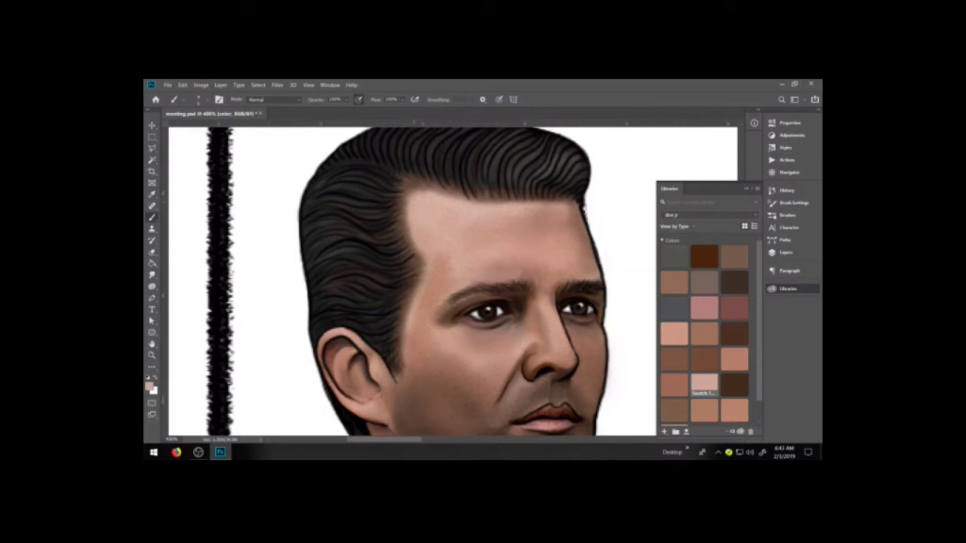
left_click_drag(412, 304, 392, 426)
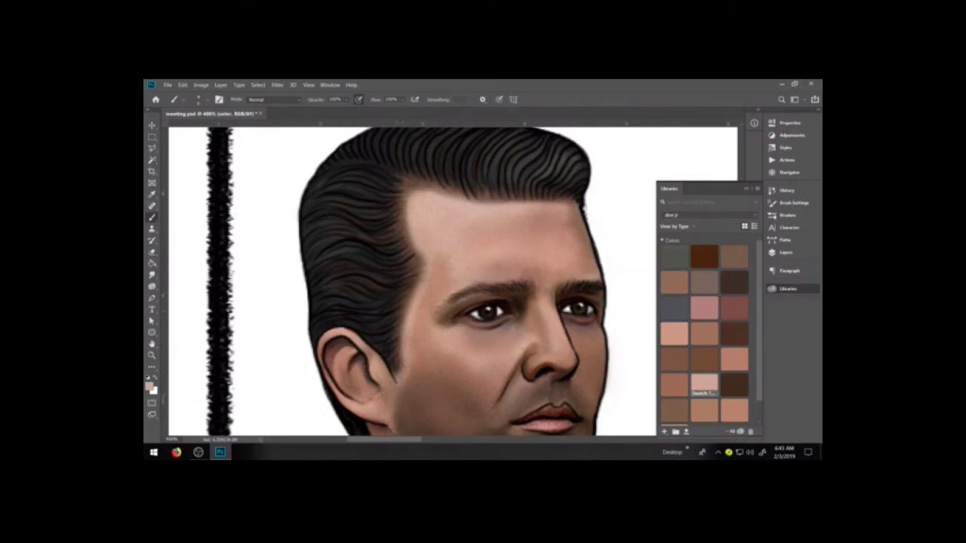
key("ctrl+z")
Touch up the cheek skin beside the sideburn with the reddish-brown swatch, adjusting the brush size
left_click(673, 384)
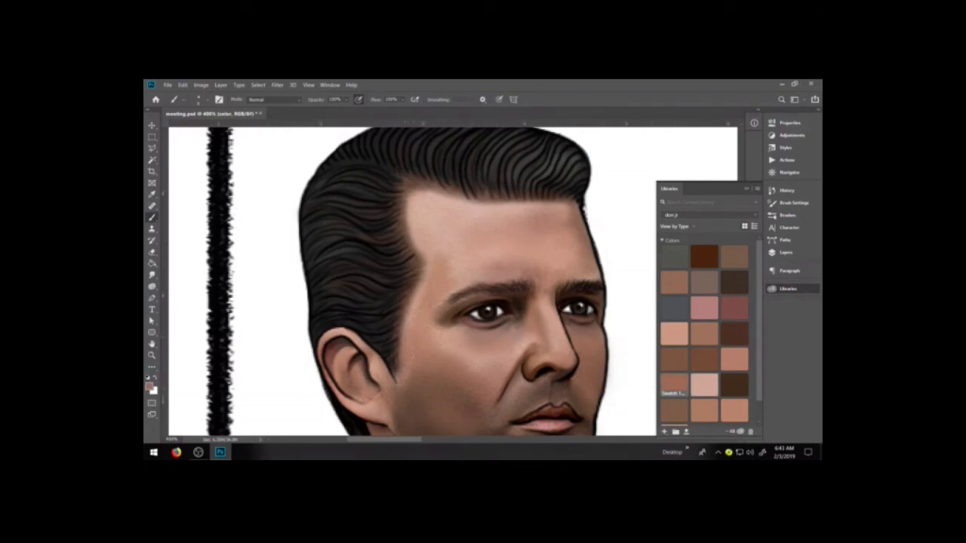
left_click(417, 382, "alt")
key("]")
key("[")
key("[")
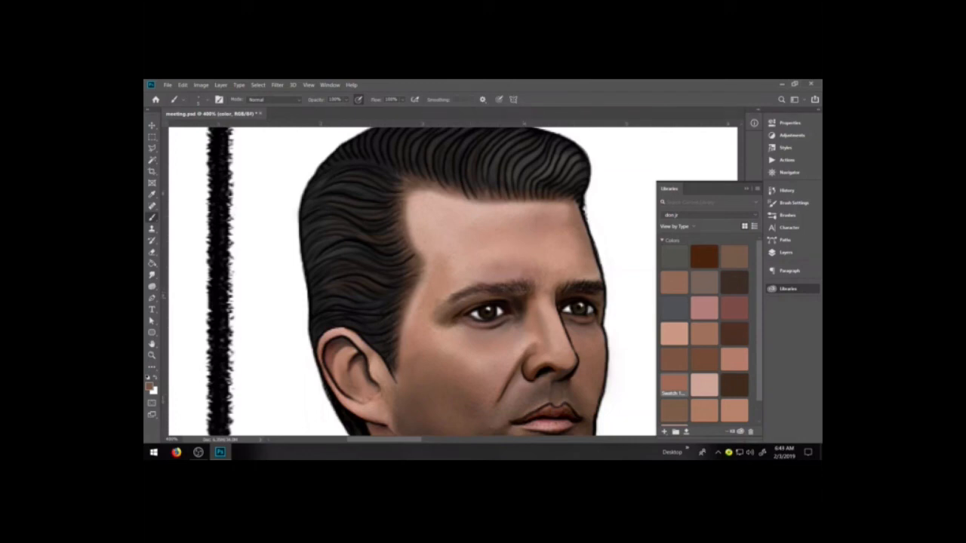
Darken the eyebrows with short brush strokes in the very dark brown swatch
left_click(733, 280)
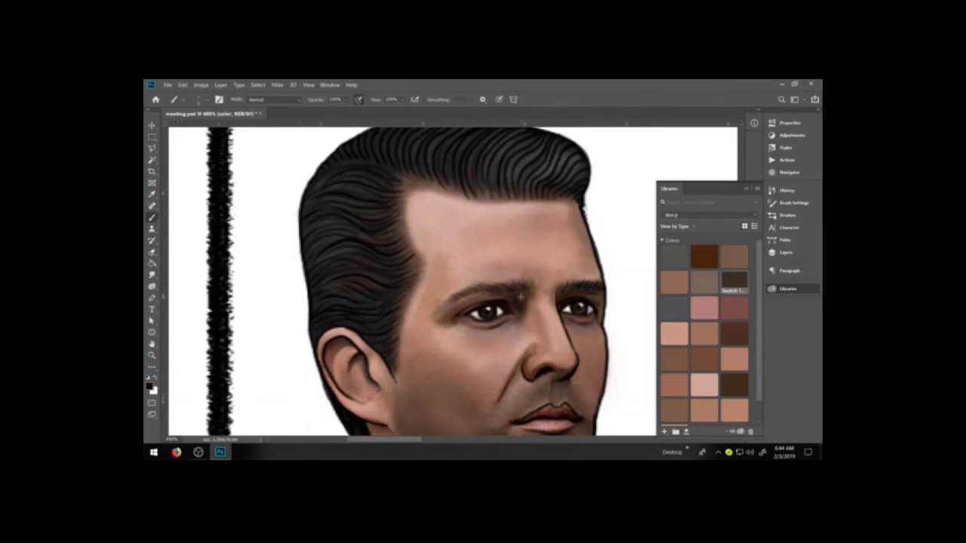
left_click_drag(474, 295, 488, 290)
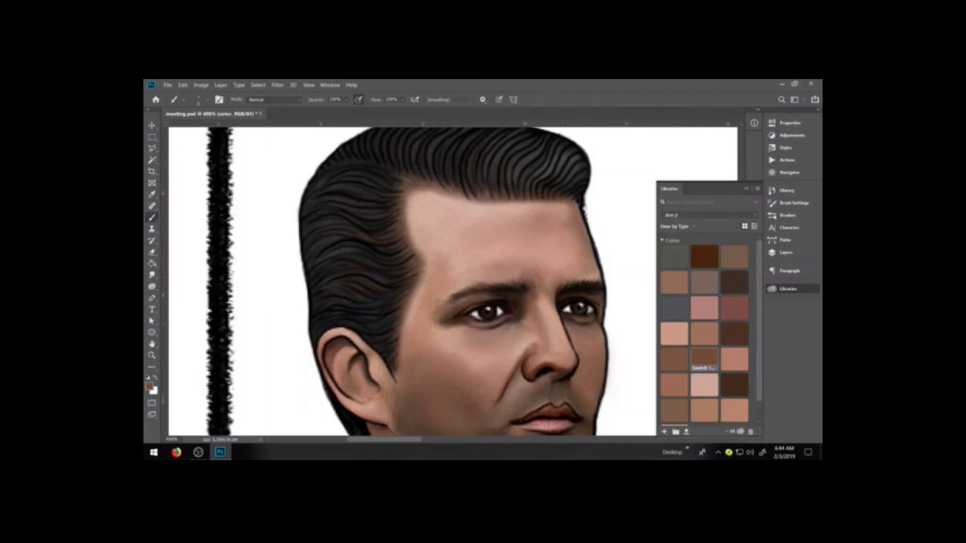
Sample the navy blue from the suit jacket's lapel as the brush color
scroll(524, 336, "down", 1)
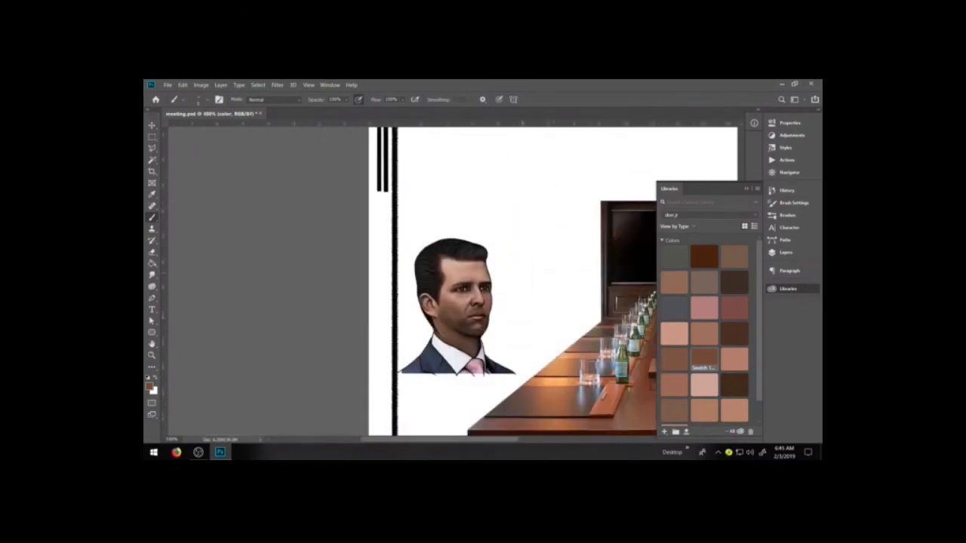
key("z")
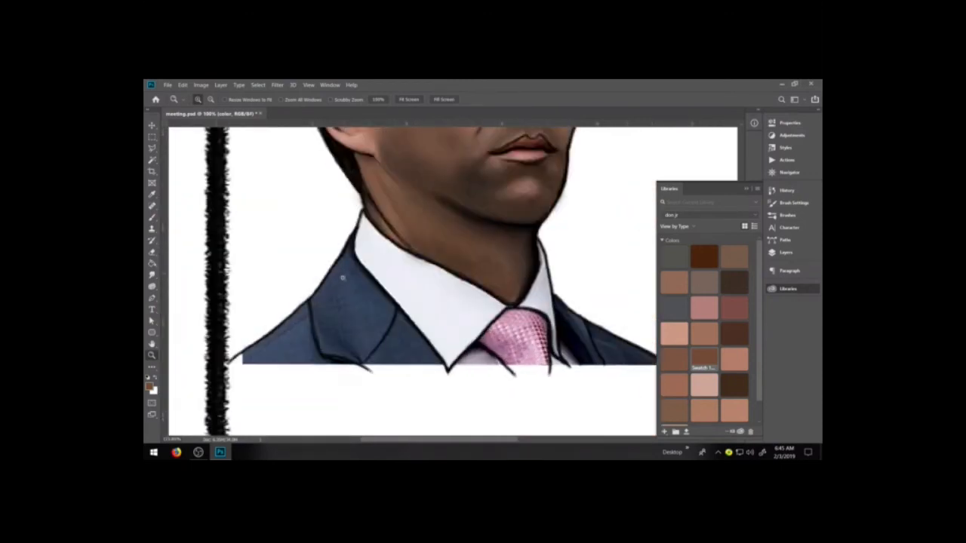
left_click(151, 216)
key("i")
key("b")
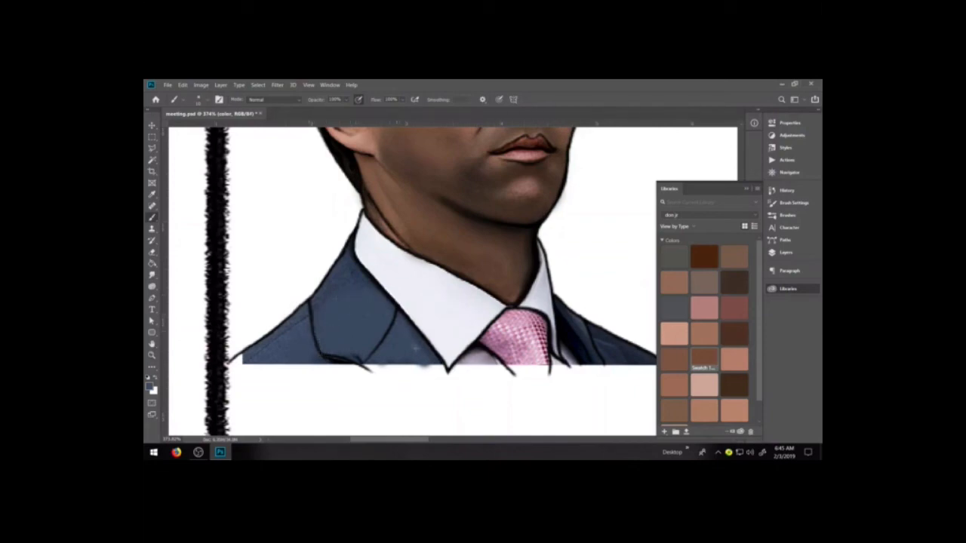
Try painting the jacket lapel and its lower edge in flat blue, and undo the strokes
left_click_drag(326, 364, 435, 369)
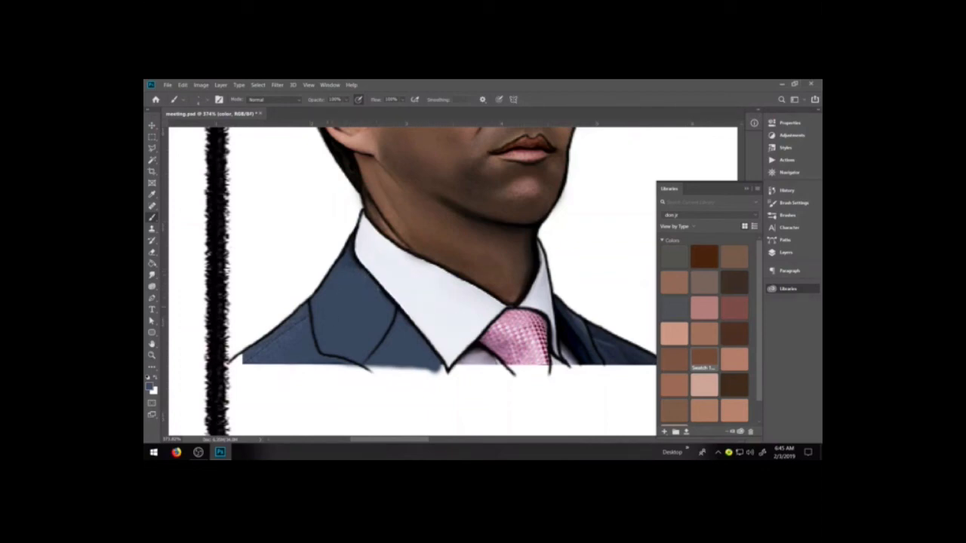
key("ctrl+z")
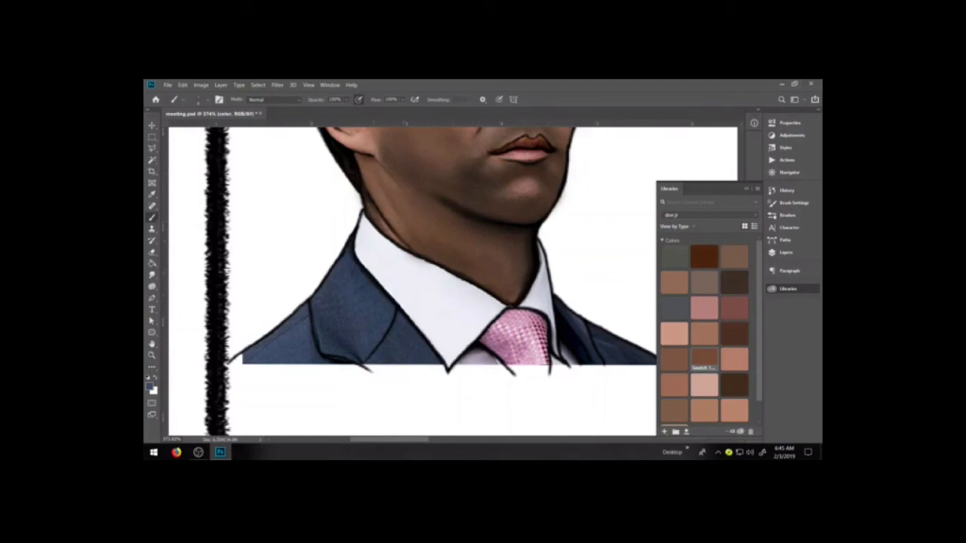
Try a blue stroke over the collar's edge beside the lapel on the color layer, and undo it
mouse_move(387, 292)
left_mouse_down()
mouse_move(412, 322)
mouse_move(407, 314)
left_mouse_up()
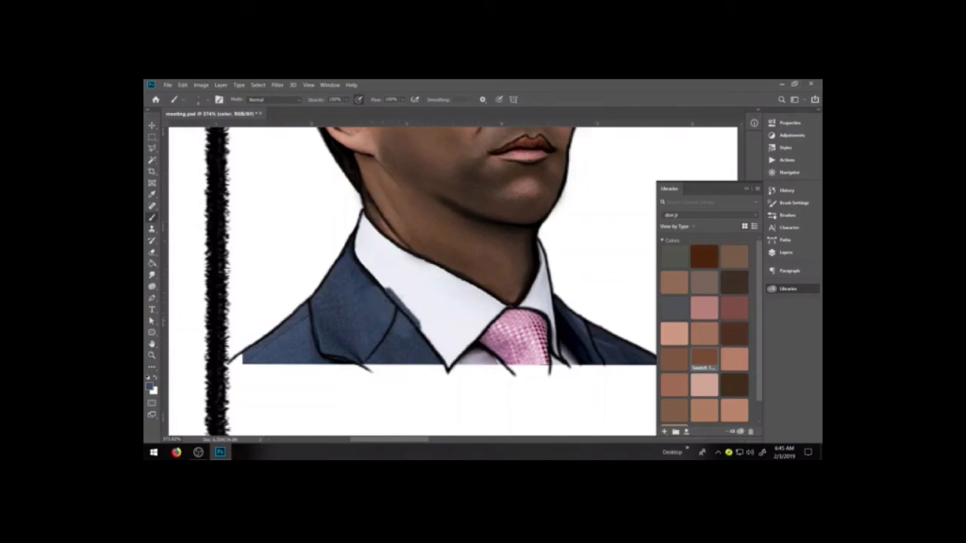
key("ctrl+z")
Add a new layer named color 2 directly below the color layer
left_click(786, 253)
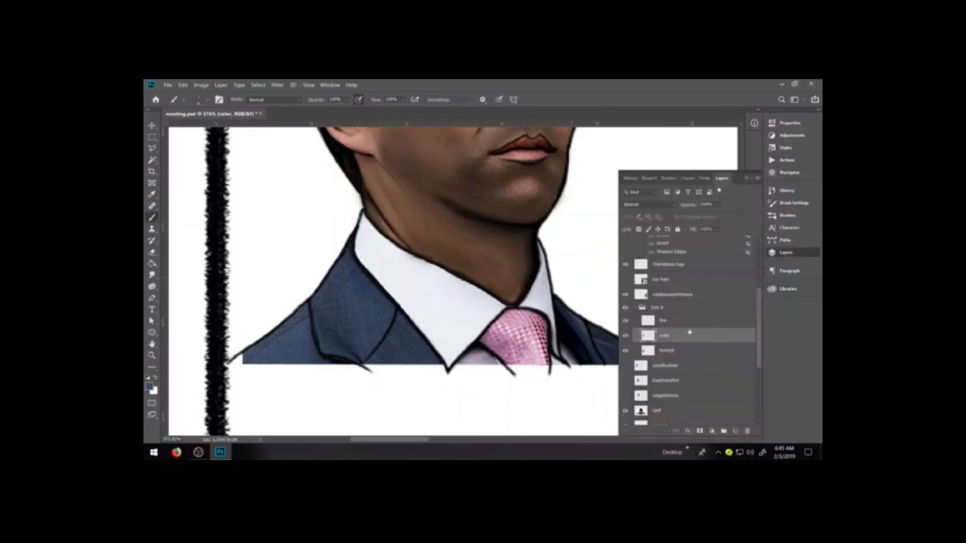
left_click(741, 399)
left_click(684, 337)
left_click(736, 430)
left_click_drag(672, 336, 667, 358)
double_click(667, 351)
type("color 2")
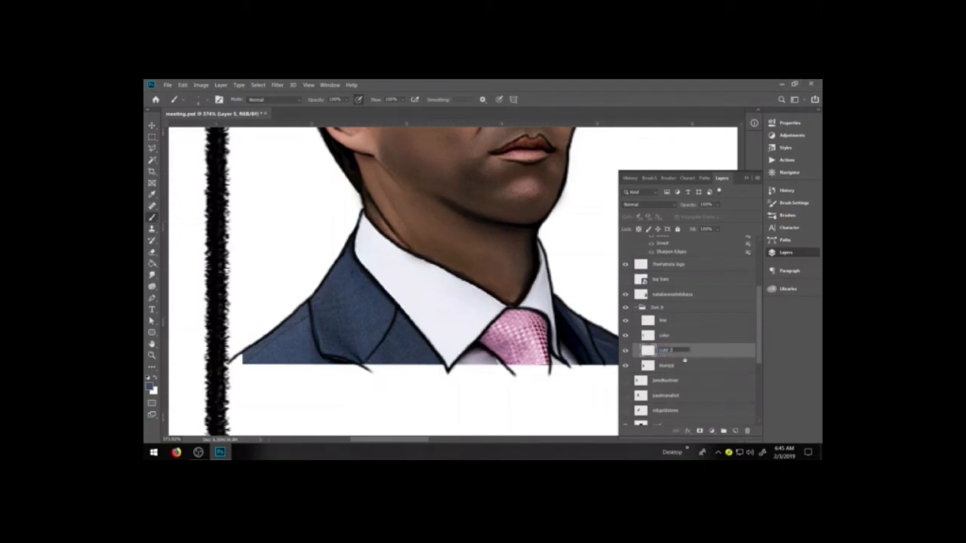
key("Return")
On the color 2 layer, paint navy blue along the jacket edge beside the shirt collar
left_click(680, 338)
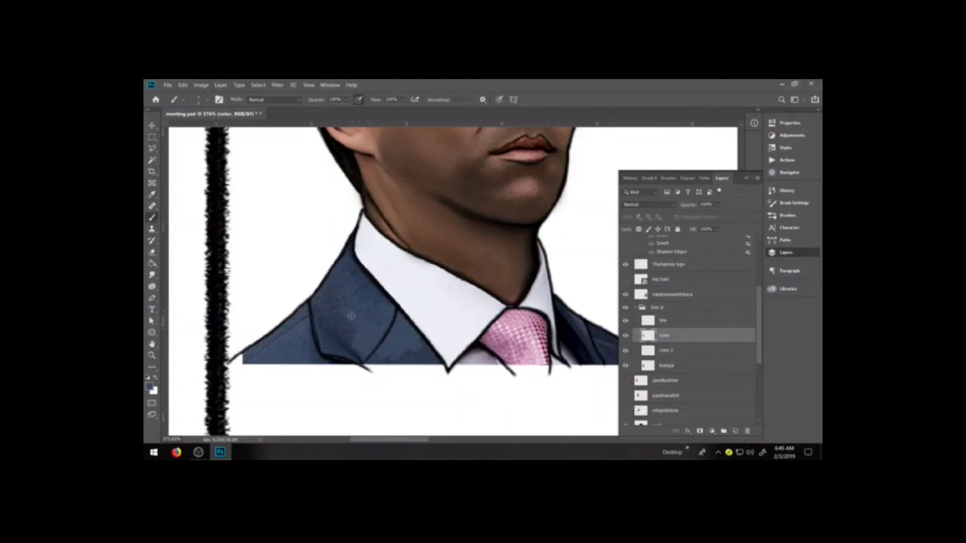
left_click_drag(386, 293, 418, 336)
left_click(665, 350)
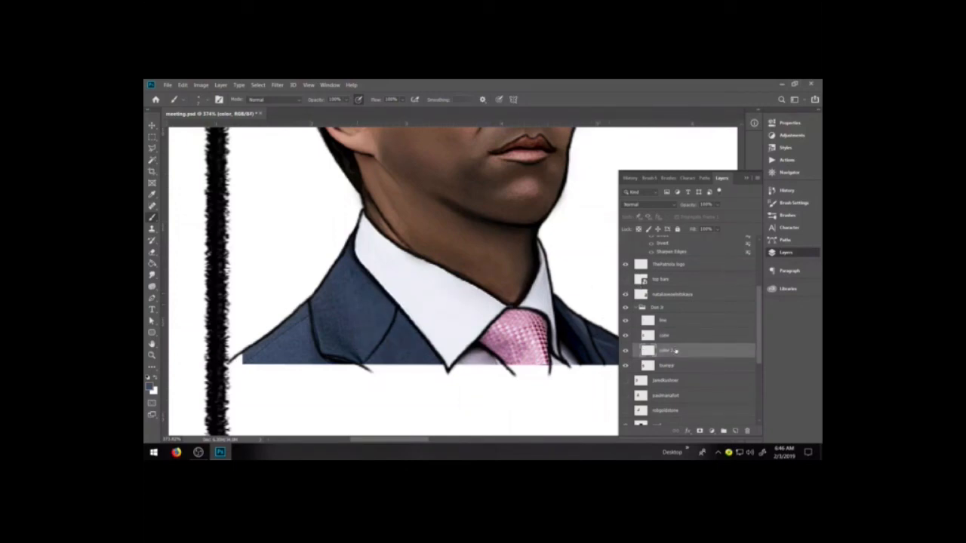
mouse_move(376, 278)
left_mouse_down()
mouse_move(393, 298)
mouse_move(357, 254)
mouse_move(364, 266)
left_mouse_up()
mouse_move(394, 296)
left_mouse_down()
mouse_move(410, 315)
mouse_move(390, 294)
left_mouse_up()
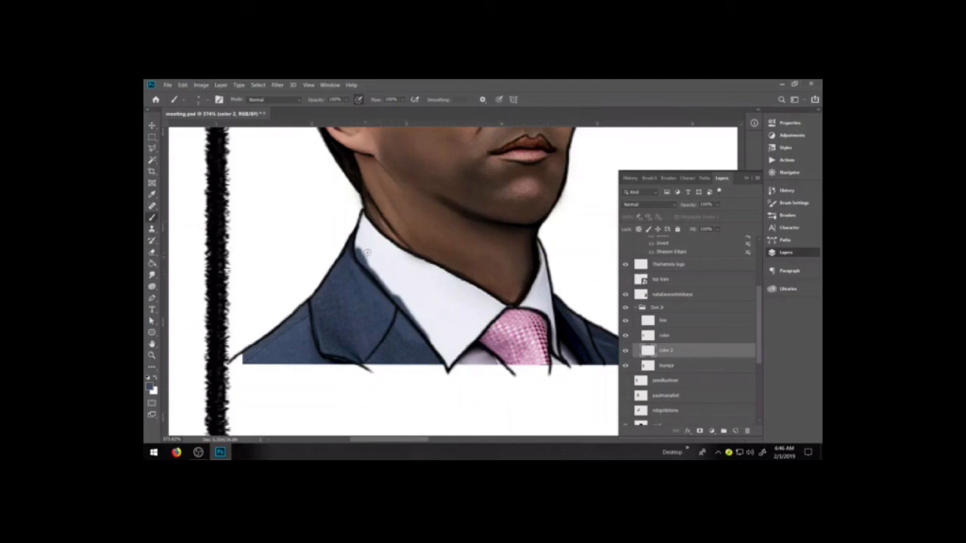
Fill the lapel and the jacket area below the photo's cut-off edge with flat navy blue, using a larger brush
mouse_move(419, 342)
left_mouse_down()
mouse_move(443, 373)
mouse_move(399, 339)
mouse_move(396, 353)
mouse_move(364, 338)
mouse_move(419, 365)
mouse_move(401, 329)
mouse_move(344, 346)
mouse_move(367, 388)
left_mouse_up()
left_click_drag(341, 347, 374, 374)
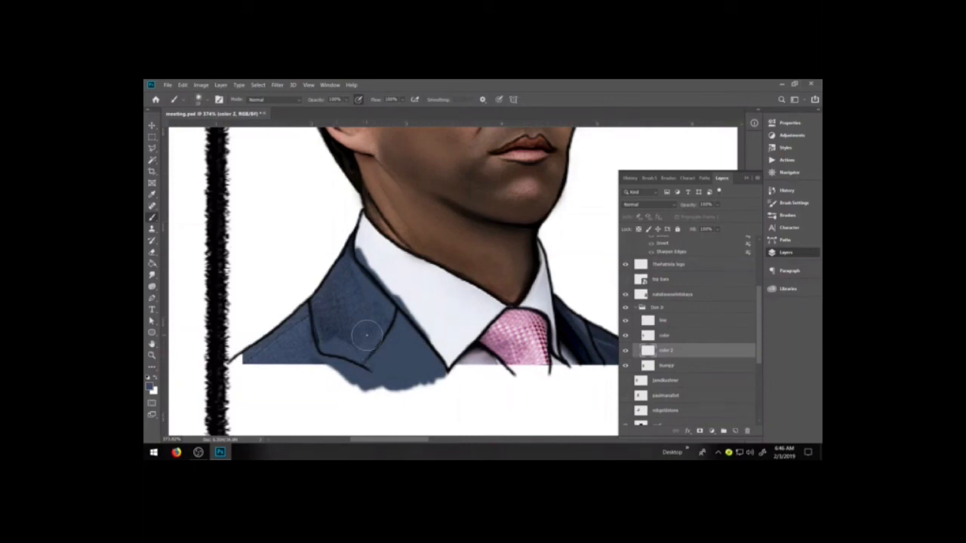
left_click_drag(343, 364, 319, 352)
mouse_move(383, 329)
left_mouse_down()
mouse_move(344, 321)
mouse_move(287, 370)
mouse_move(366, 386)
mouse_move(376, 367)
left_mouse_up()
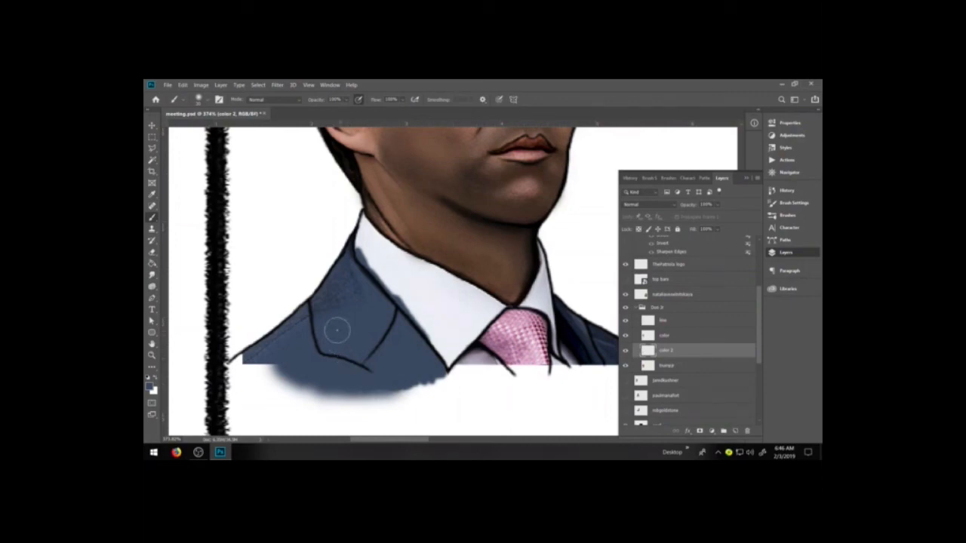
Reduce the brush size and extend the flat navy over the shoulder to the black vertical border and along the jacket's lower edge
key("bracketleft")
key("bracketleft")
key("bracketleft")
key("bracketleft")
key("bracketleft")
key("bracketleft")
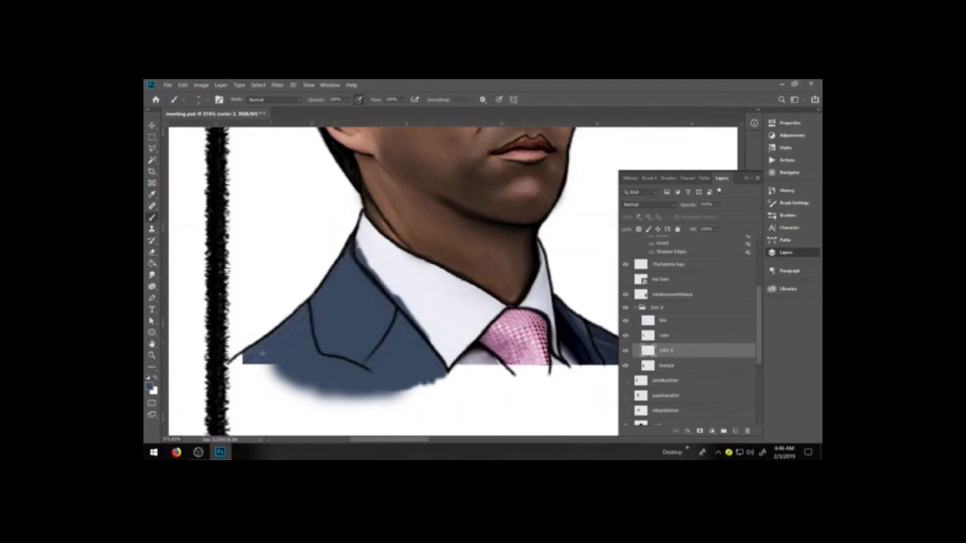
mouse_move(246, 359)
left_mouse_down()
mouse_move(235, 363)
mouse_move(260, 340)
mouse_move(230, 368)
mouse_move(267, 389)
mouse_move(242, 394)
mouse_move(298, 396)
mouse_move(233, 403)
mouse_move(225, 381)
mouse_move(234, 387)
mouse_move(226, 409)
mouse_move(239, 394)
mouse_move(320, 385)
mouse_move(344, 400)
mouse_move(309, 391)
mouse_move(381, 396)
mouse_move(390, 387)
left_mouse_up()
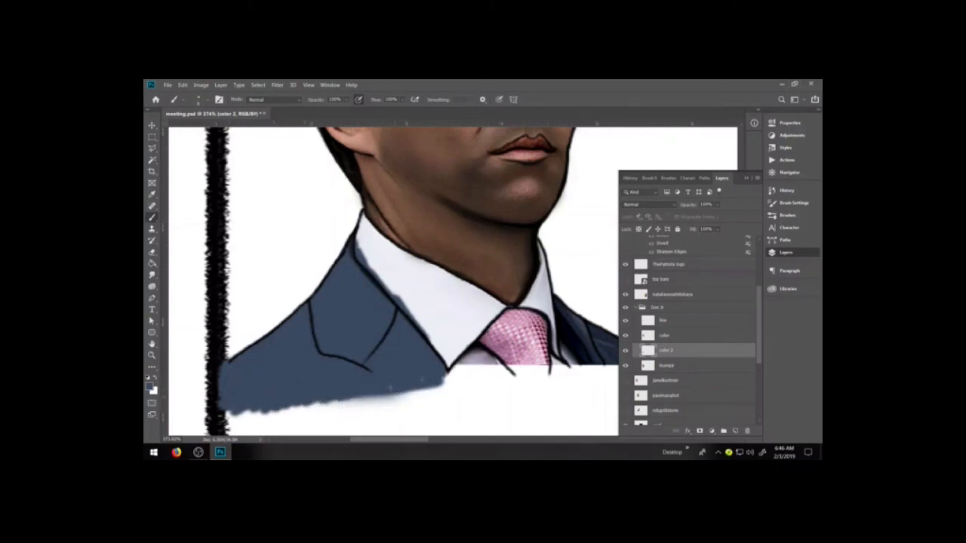
Switch to white and paint both sides of the shirt collar, covering the blue overspill
key("x")
mouse_move(359, 236)
left_mouse_down()
mouse_move(369, 262)
mouse_move(363, 255)
mouse_move(429, 329)
mouse_move(389, 262)
mouse_move(443, 299)
mouse_move(383, 256)
left_mouse_up()
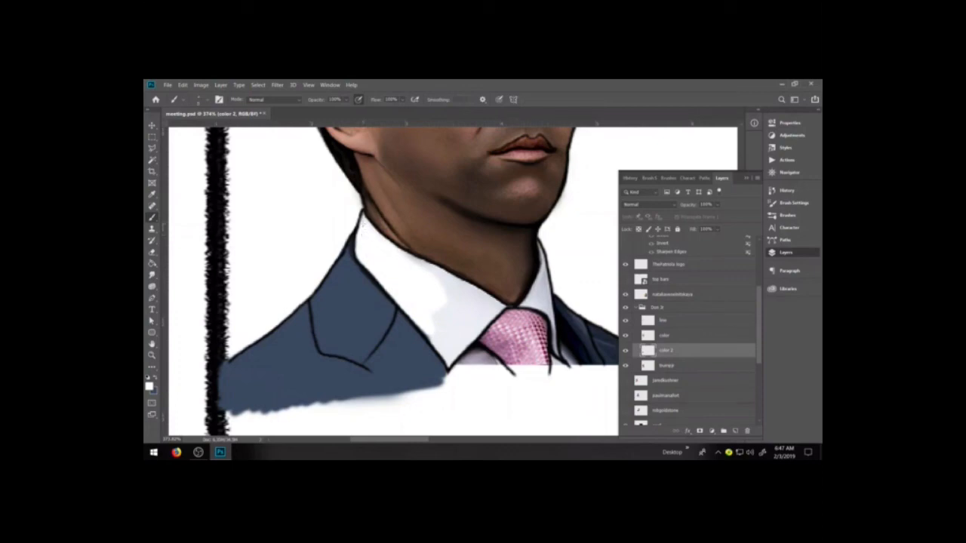
mouse_move(451, 302)
left_mouse_down()
mouse_move(471, 286)
mouse_move(438, 281)
mouse_move(418, 263)
left_mouse_up()
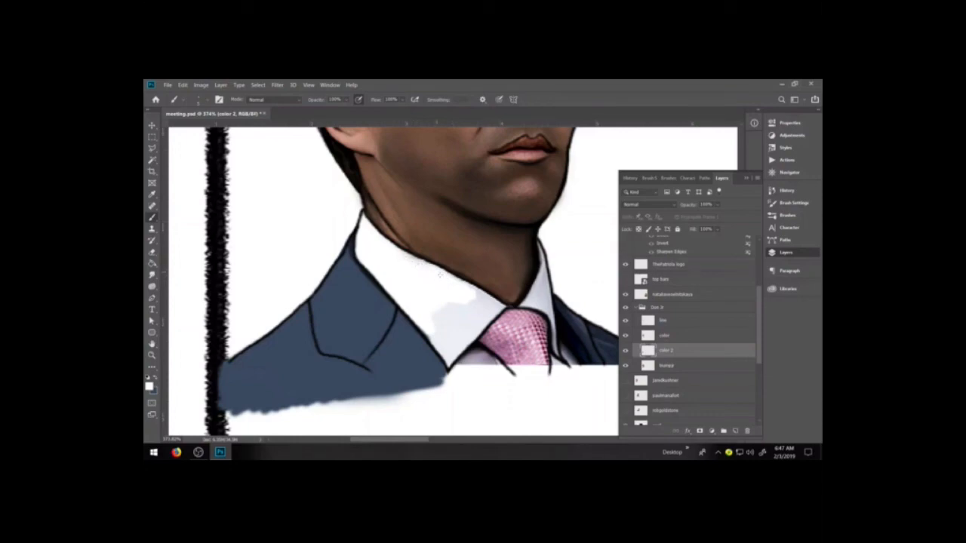
mouse_move(454, 279)
left_mouse_down()
mouse_move(481, 297)
mouse_move(454, 300)
mouse_move(474, 312)
mouse_move(443, 320)
mouse_move(462, 329)
mouse_move(445, 340)
mouse_move(422, 332)
mouse_move(458, 347)
mouse_move(493, 302)
mouse_move(496, 310)
mouse_move(541, 290)
mouse_move(548, 281)
mouse_move(538, 277)
mouse_move(531, 290)
mouse_move(539, 244)
left_mouse_up()
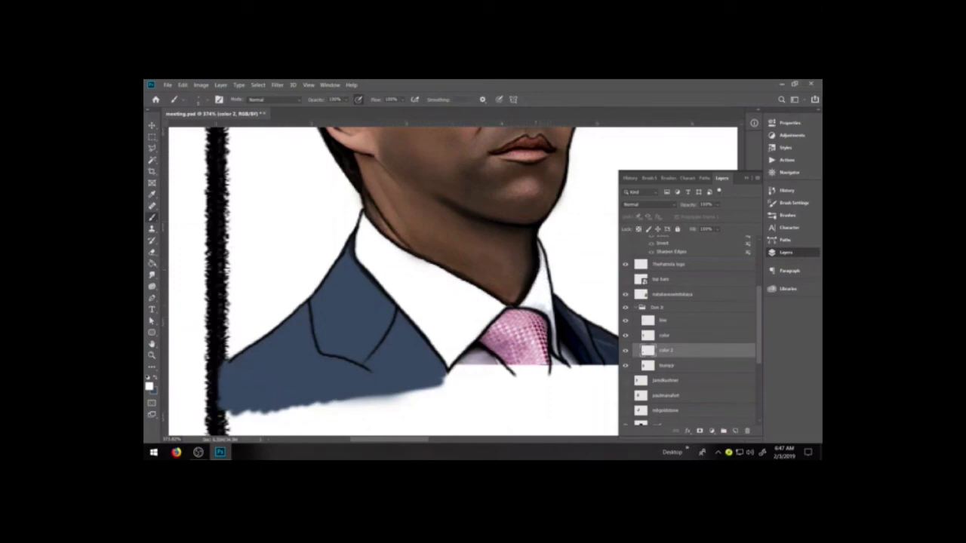
mouse_move(537, 305)
left_mouse_down()
mouse_move(548, 313)
mouse_move(557, 353)
left_mouse_up()
Sample the light pink from the tie and paint the whole tie in that flat color
left_click(516, 342, "alt")
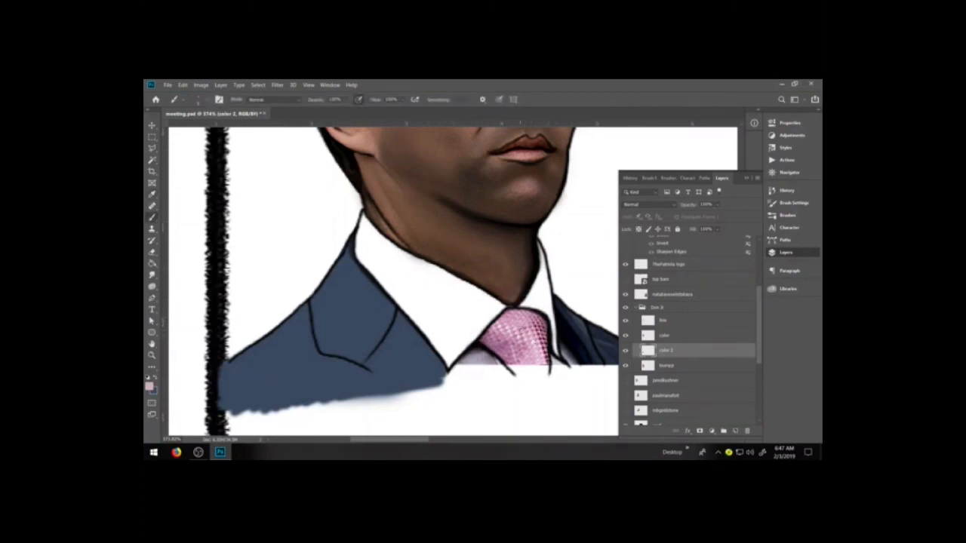
mouse_move(495, 329)
left_mouse_down()
mouse_move(519, 337)
mouse_move(500, 354)
mouse_move(527, 366)
mouse_move(489, 340)
left_mouse_up()
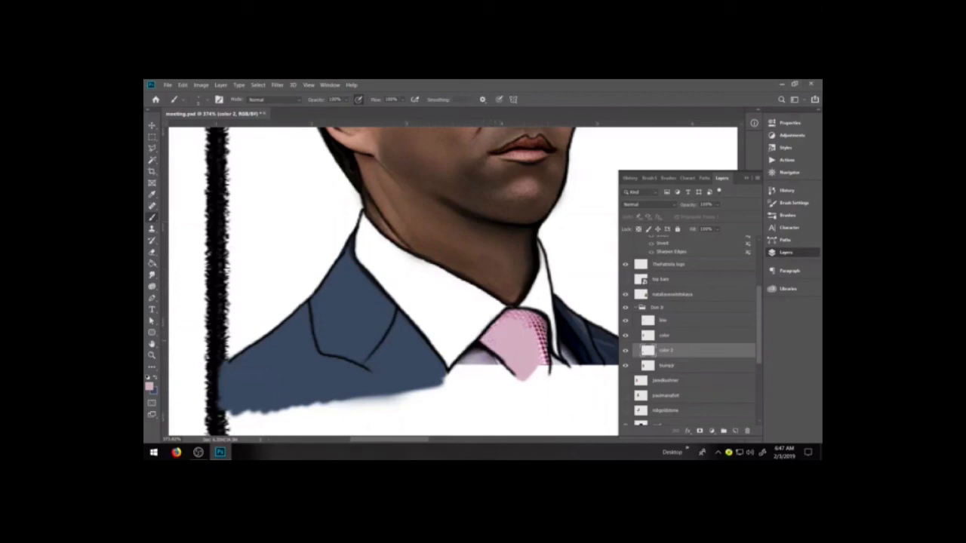
mouse_move(525, 321)
left_mouse_down()
mouse_move(545, 360)
mouse_move(532, 377)
mouse_move(543, 378)
left_mouse_up()
mouse_move(535, 326)
left_mouse_down()
mouse_move(546, 326)
mouse_move(527, 313)
left_mouse_up()
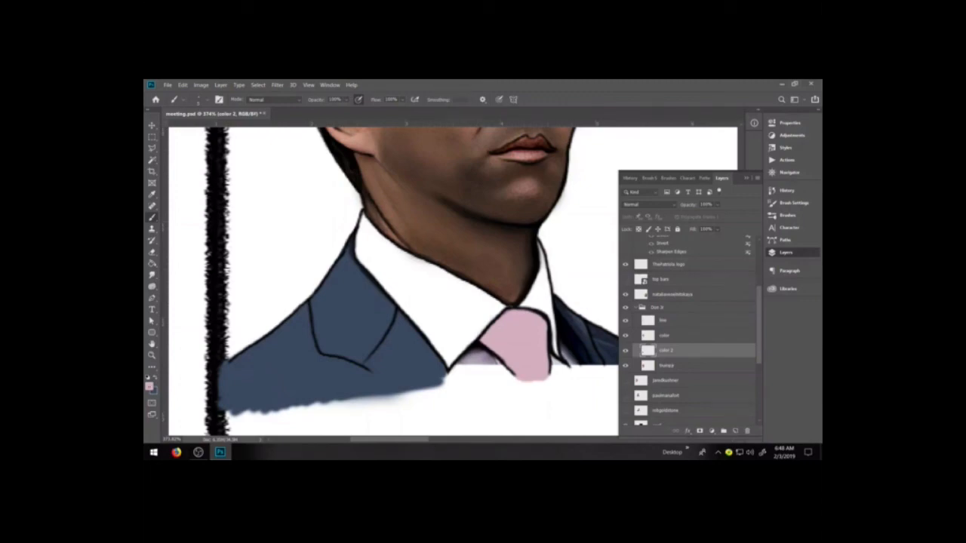
left_click(150, 386)
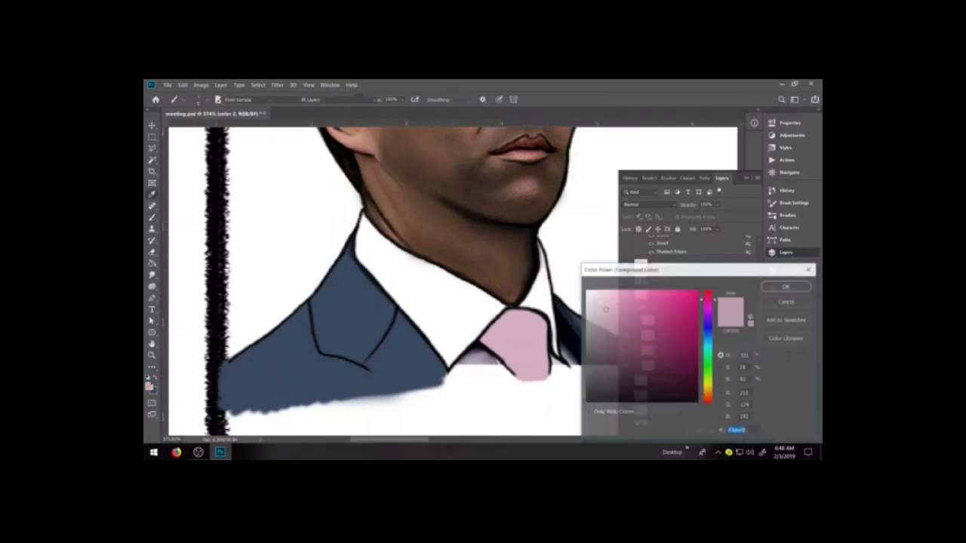
left_click(640, 339)
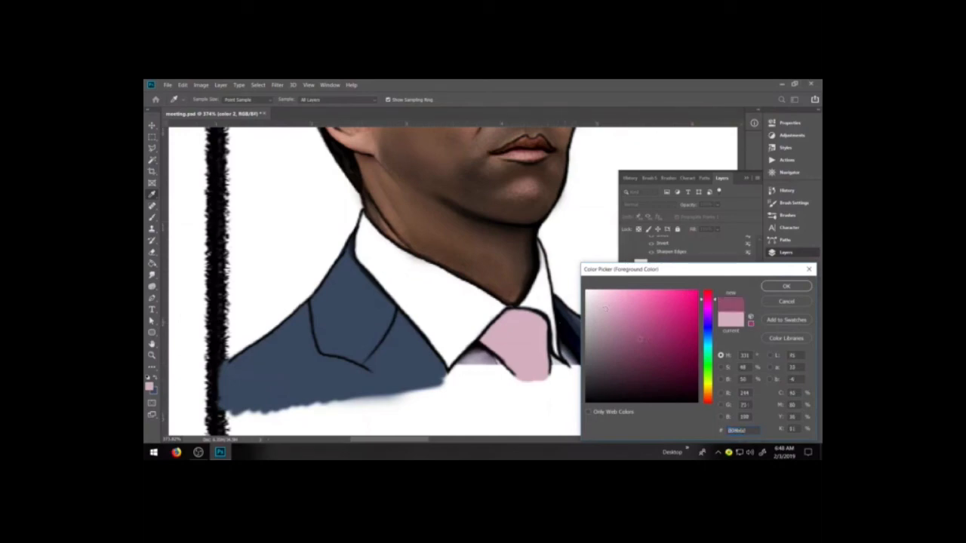
left_click(647, 343)
left_click(786, 301)
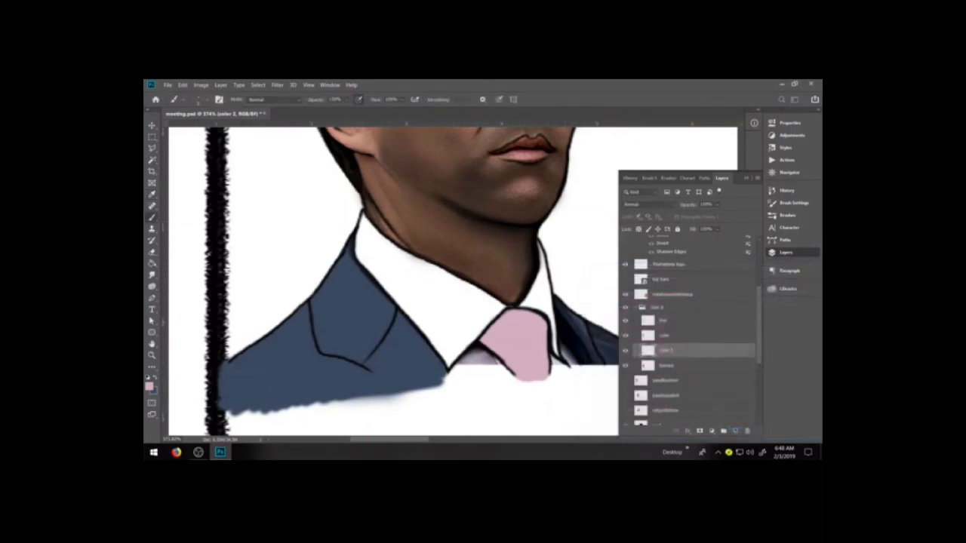
left_click(149, 386)
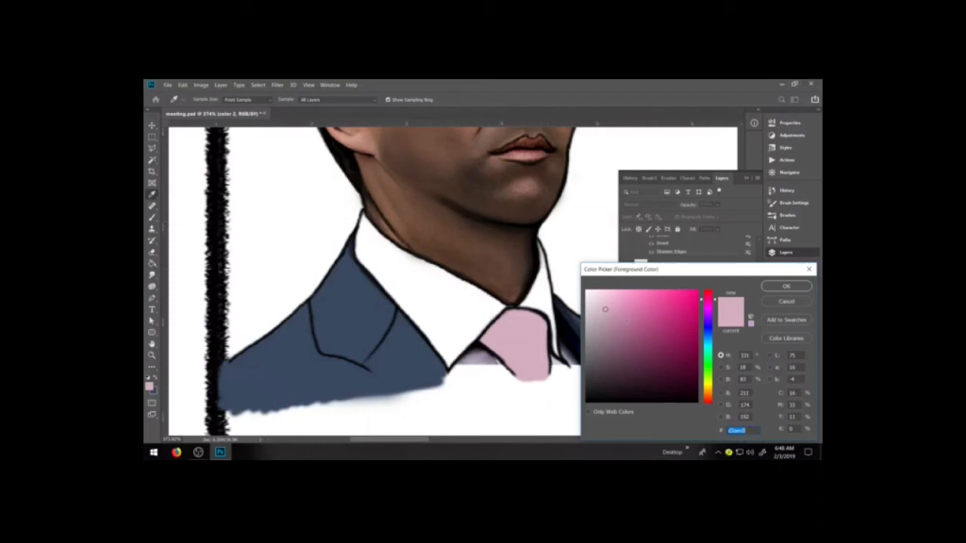
left_click(625, 321)
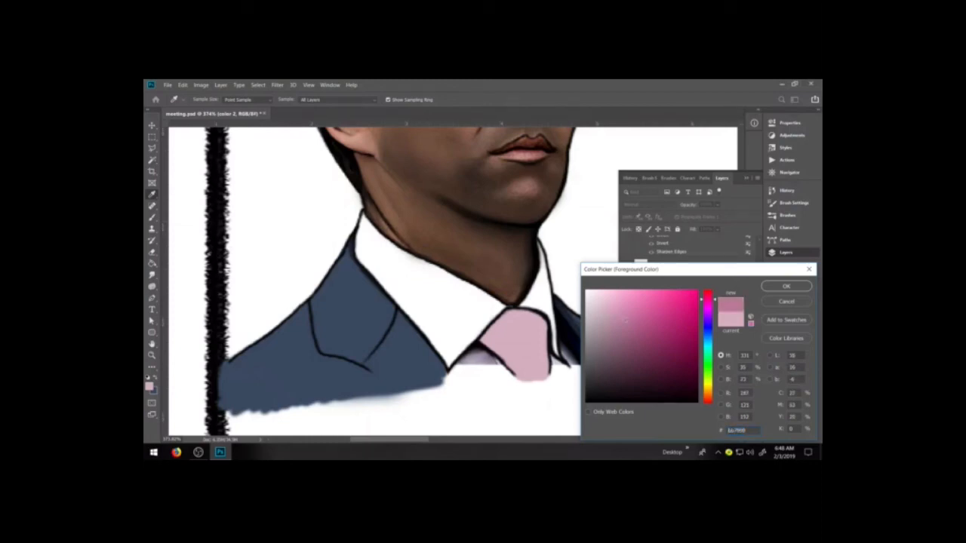
left_click(606, 308)
left_click(627, 304)
left_click_drag(627, 304, 624, 323)
left_click_drag(618, 326, 623, 322)
left_click(653, 354)
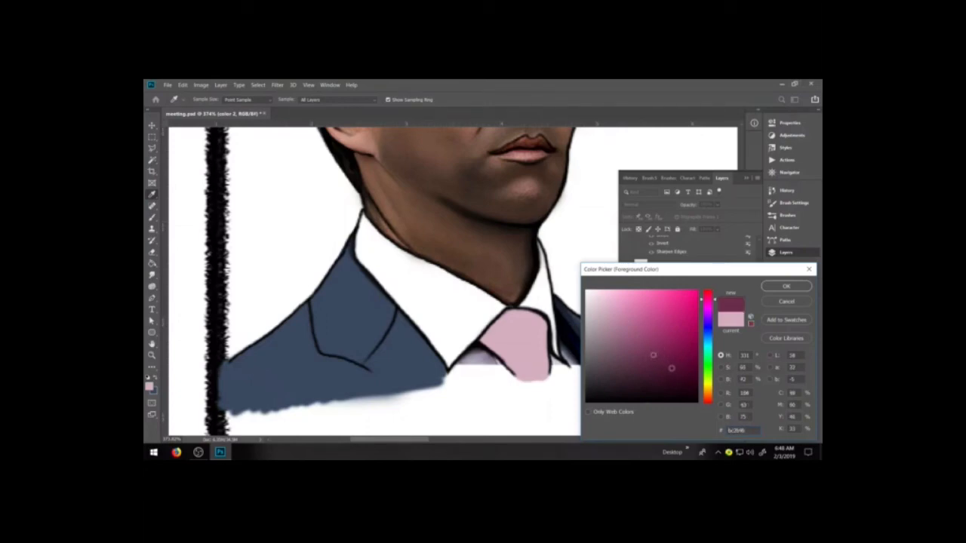
left_click(672, 368)
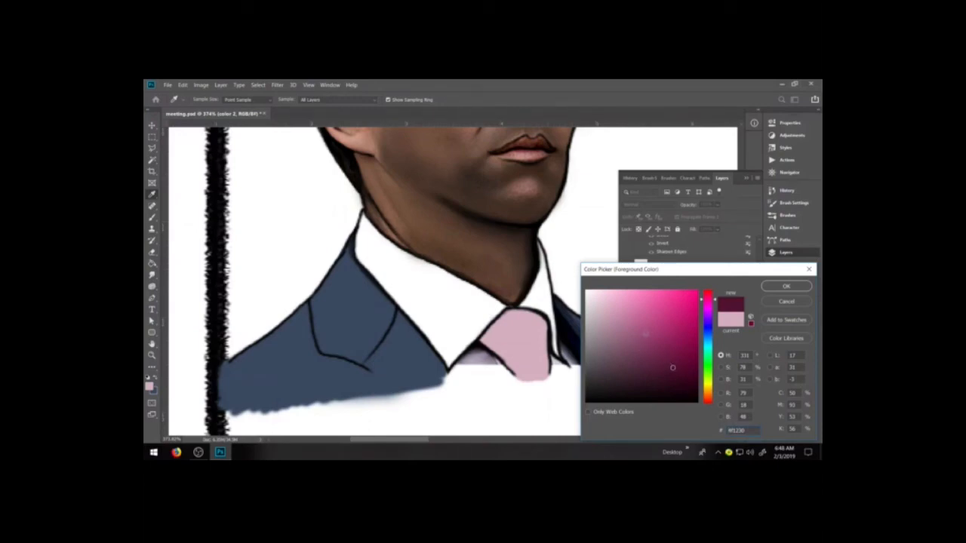
left_click(650, 345)
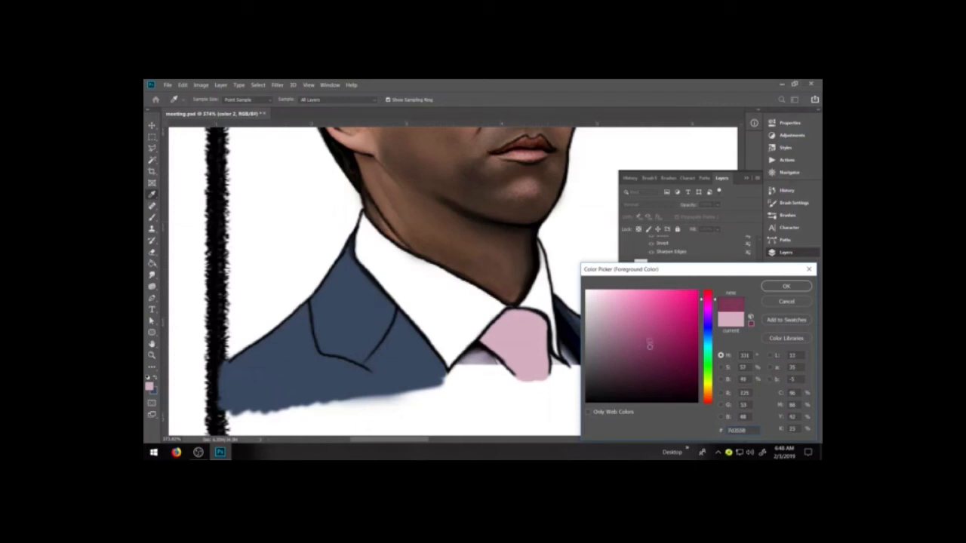
left_click(786, 302)
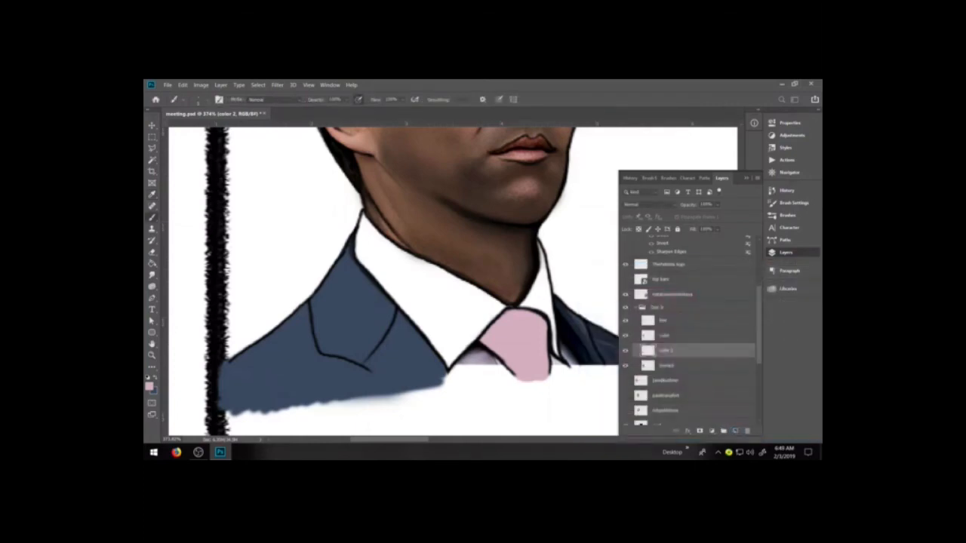
Set the brush color to the darker pink ad6688 and shade both sides of the tie, leaving a light central highlight
left_click(149, 386)
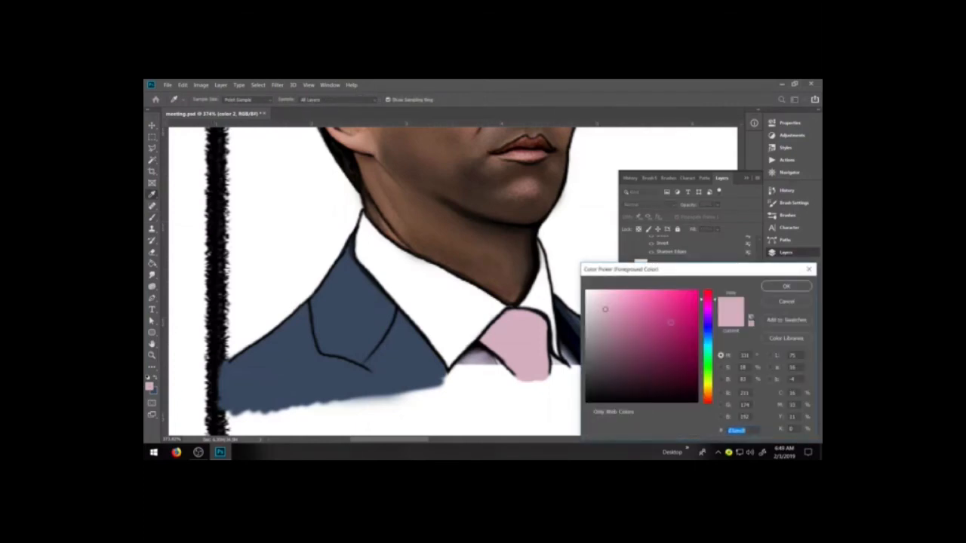
left_click(631, 326)
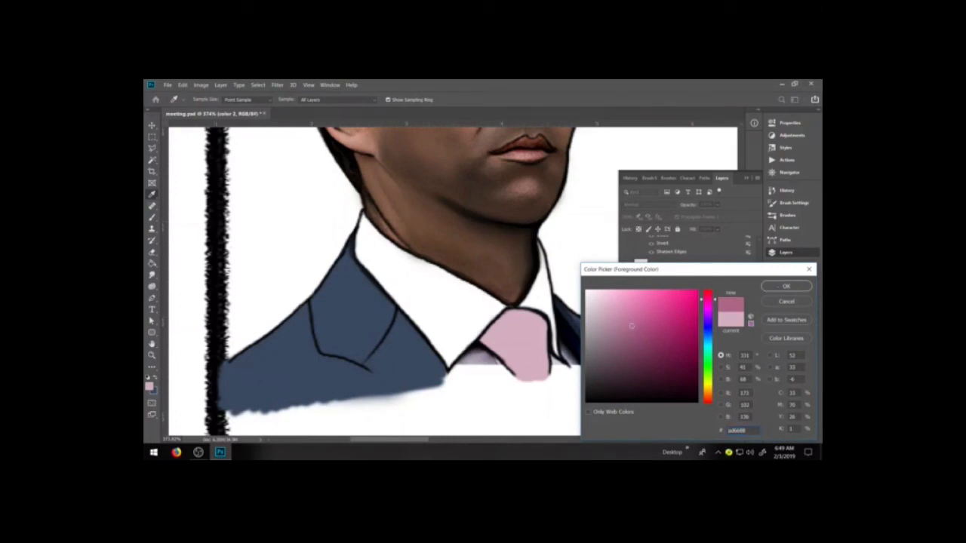
key("Return")
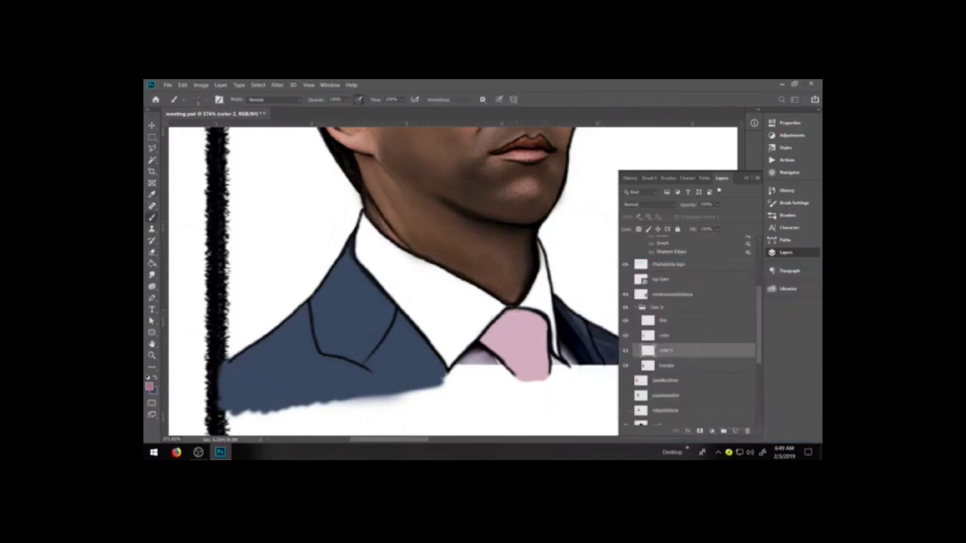
left_click_drag(538, 314, 546, 373)
mouse_move(524, 311)
left_mouse_down()
mouse_move(539, 318)
mouse_move(544, 374)
left_mouse_up()
left_click_drag(525, 313, 532, 320)
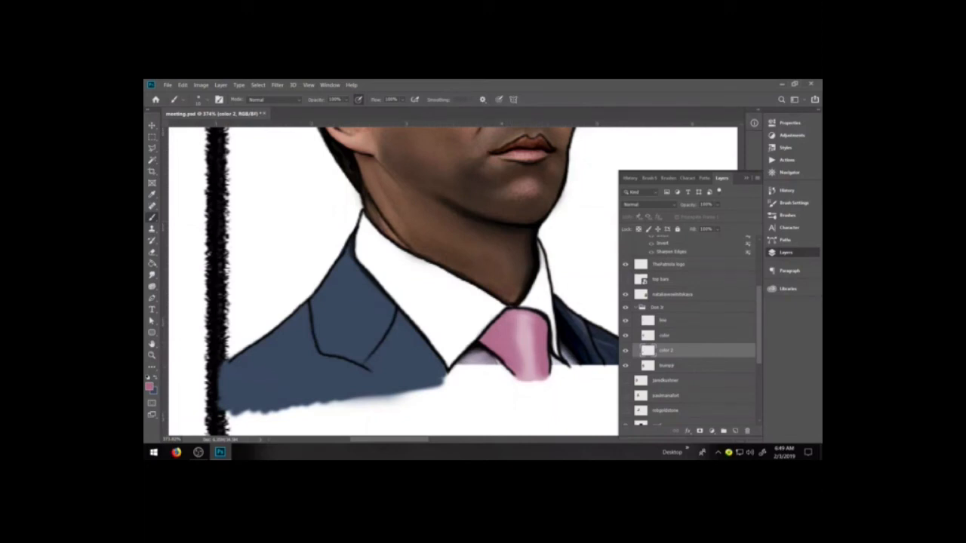
Choose a deeper magenta brush color and darken the tie's side edges and the top of the knot
left_click(149, 386)
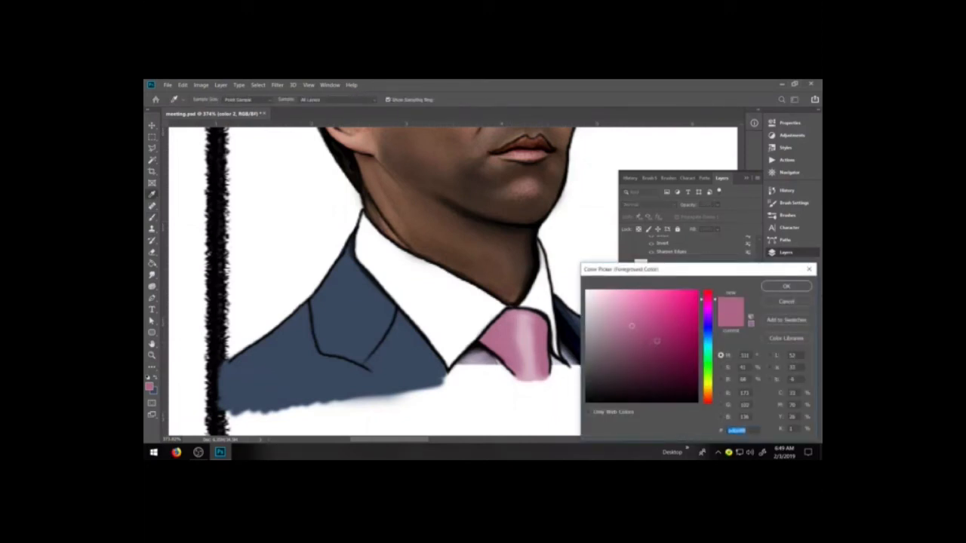
key("Return")
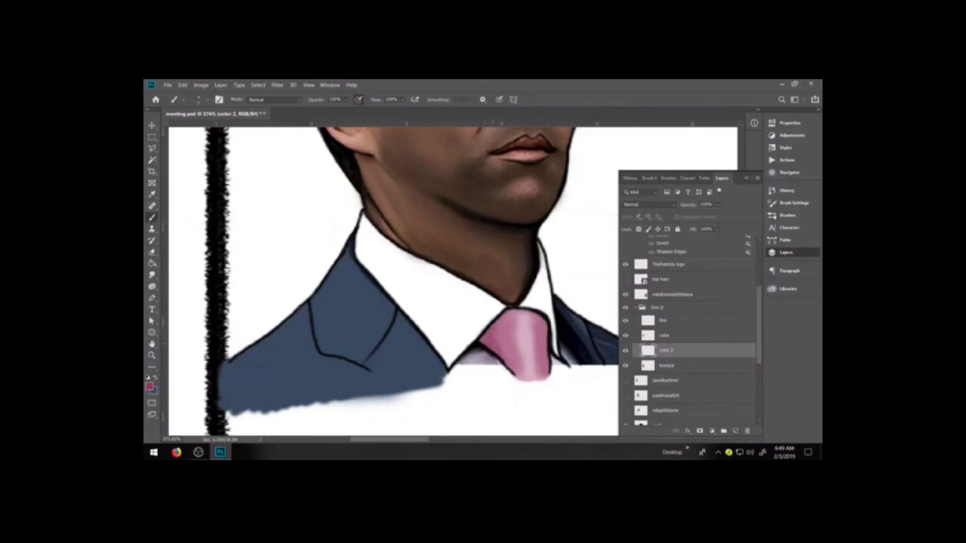
left_click_drag(498, 332, 511, 356)
left_click_drag(544, 321, 547, 345)
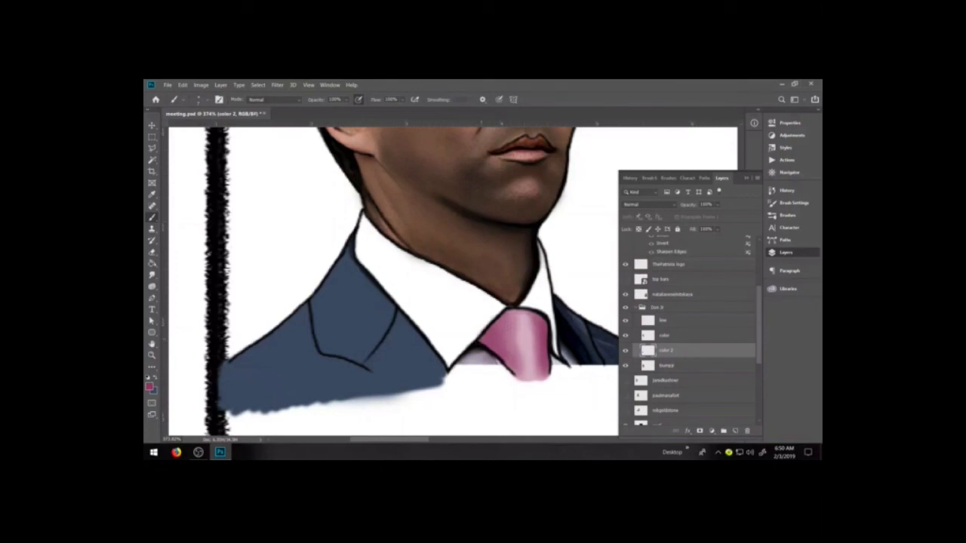
mouse_move(482, 341)
left_mouse_down()
mouse_move(502, 315)
mouse_move(537, 317)
left_mouse_up()
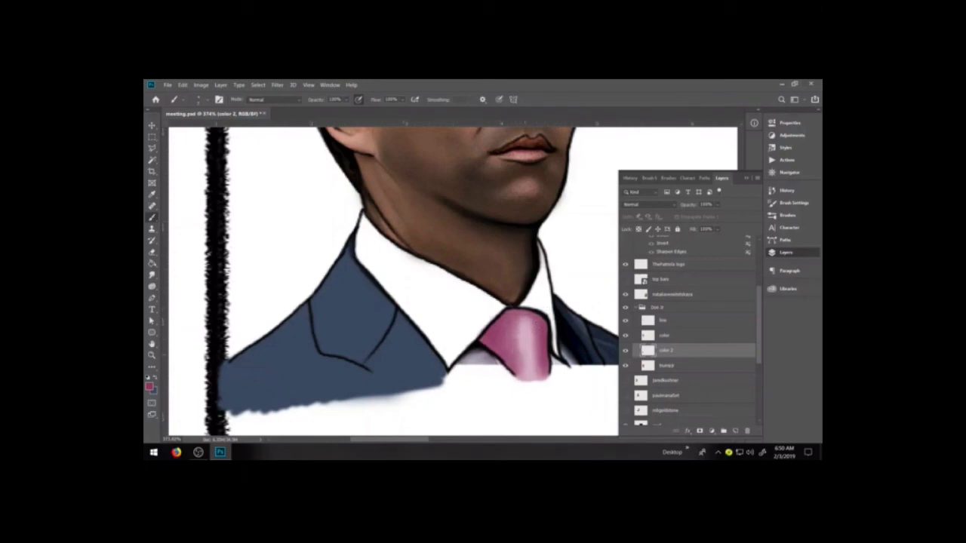
Try painting the right shoulder of the jacket in the sampled suit blue on the color 2 layer
key("i")
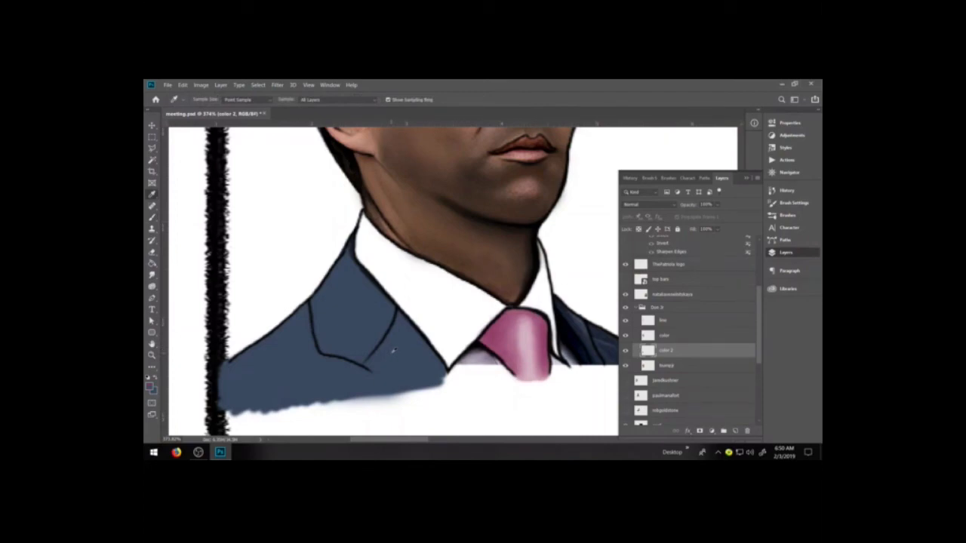
key("b")
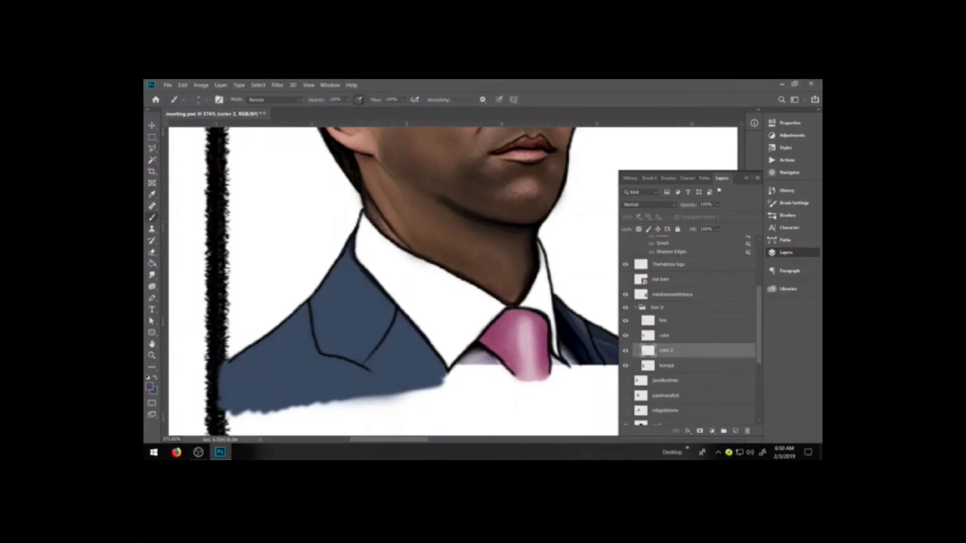
left_click(785, 253)
left_click(571, 328, "alt")
mouse_move(571, 328)
left_mouse_down()
mouse_move(573, 351)
mouse_move(564, 336)
mouse_move(599, 349)
mouse_move(602, 360)
left_mouse_up()
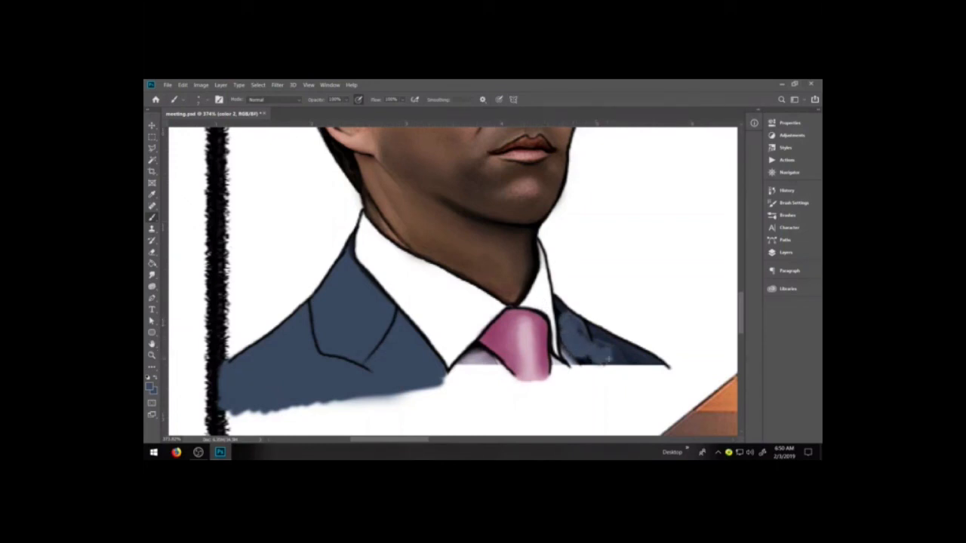
key("ctrl+z")
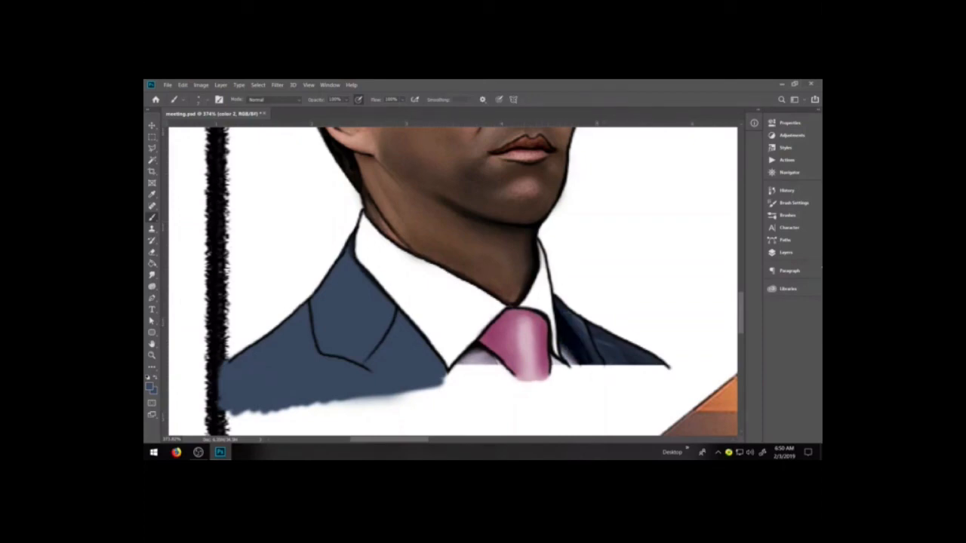
Add a new layer directly beneath color 2 and name it color 3
left_click(782, 253)
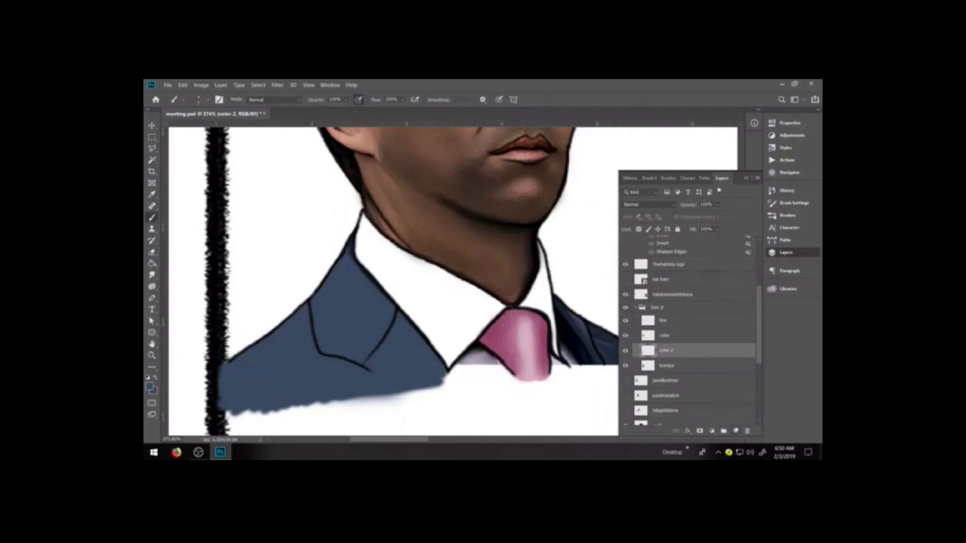
left_click(735, 431)
left_click_drag(671, 348, 670, 366)
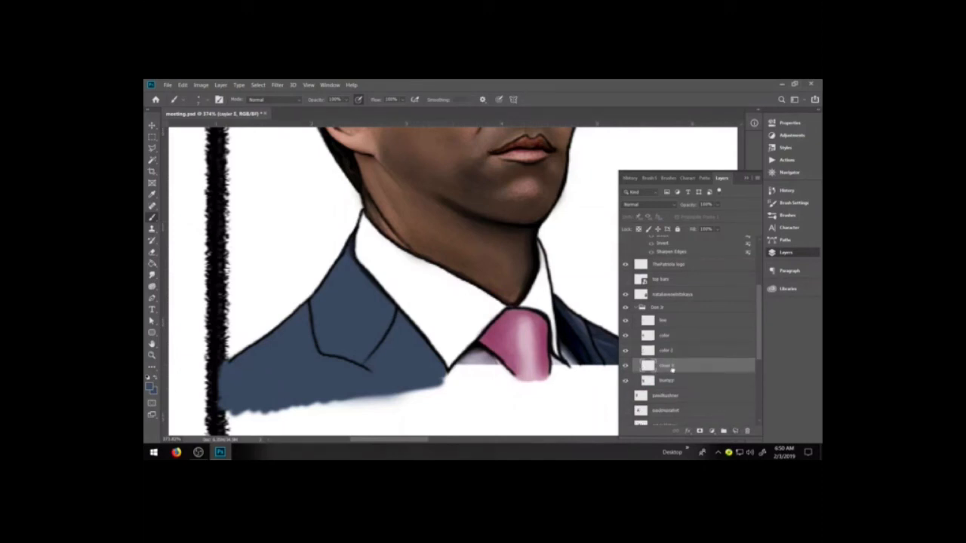
double_click(667, 365)
type("color 3")
key("Return")
left_click(746, 178)
mouse_move(582, 342)
left_mouse_down()
mouse_move(588, 353)
mouse_move(578, 335)
mouse_move(570, 342)
mouse_move(591, 361)
mouse_move(592, 339)
left_mouse_up()
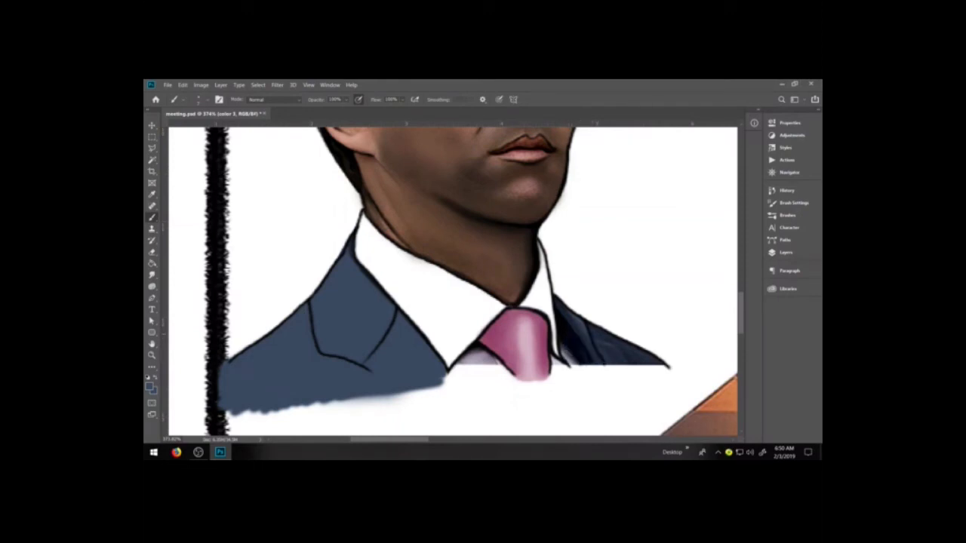
Make the line layer active and set up the cartoon line brush with black as the foreground color
left_click(783, 252)
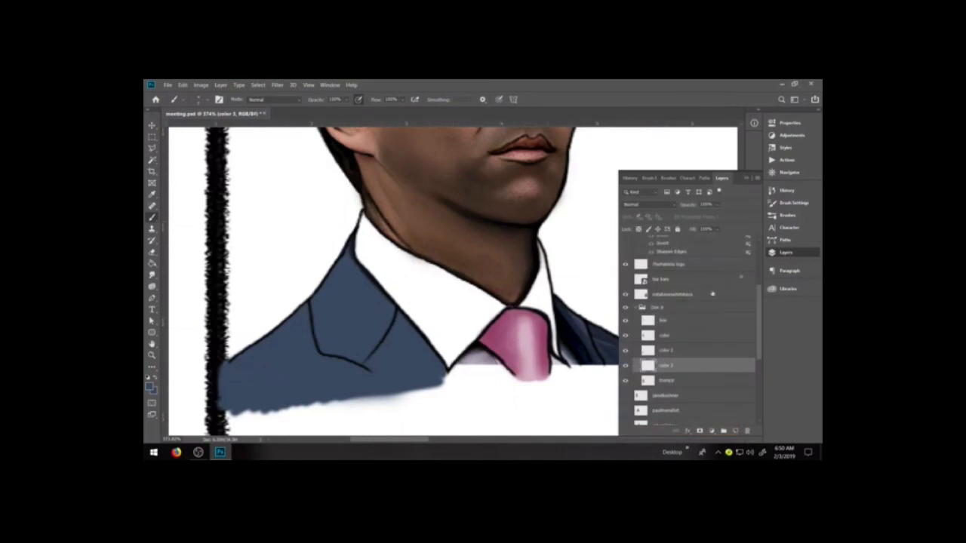
left_click(664, 381)
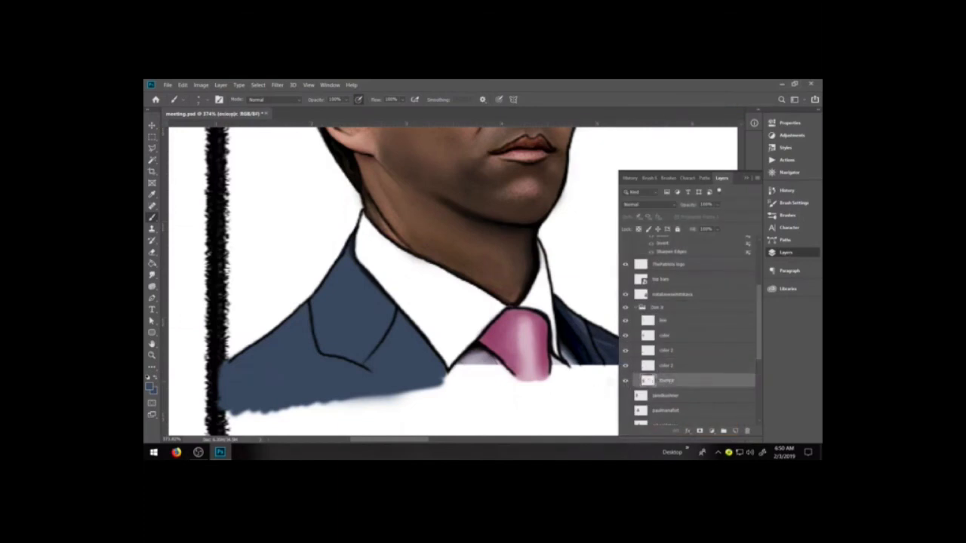
left_click(626, 382)
left_click(670, 322)
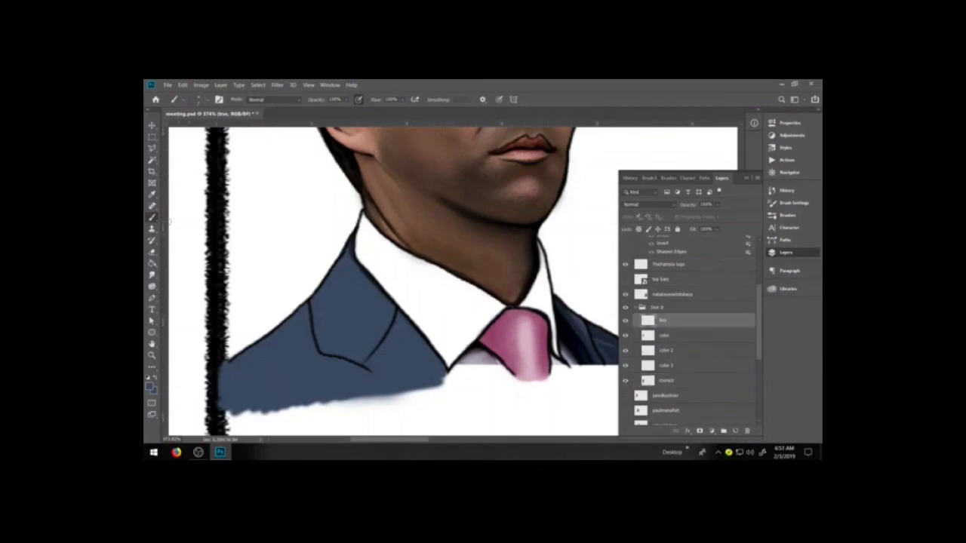
left_click(148, 378)
left_click(777, 215)
left_click(655, 267)
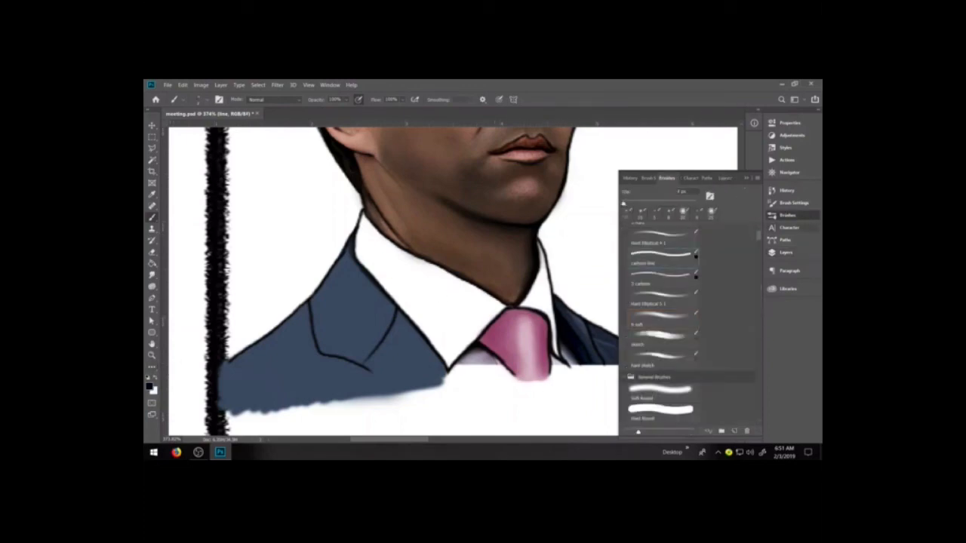
left_click(787, 216)
left_click(786, 252)
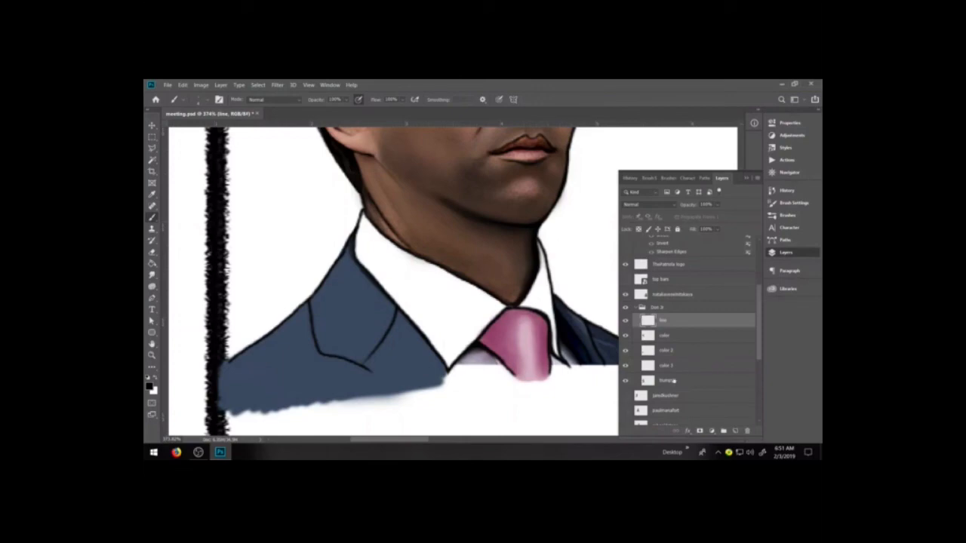
left_click(667, 383)
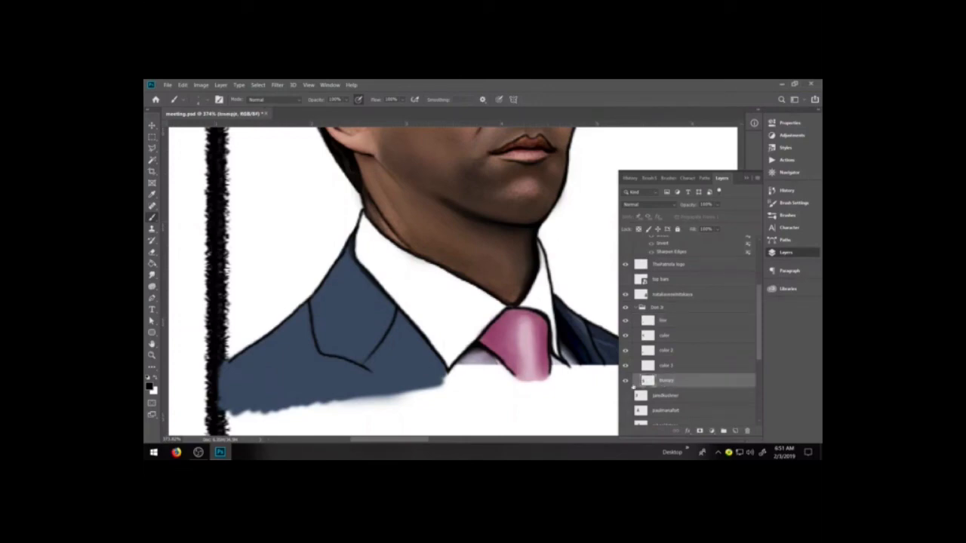
left_click(674, 321)
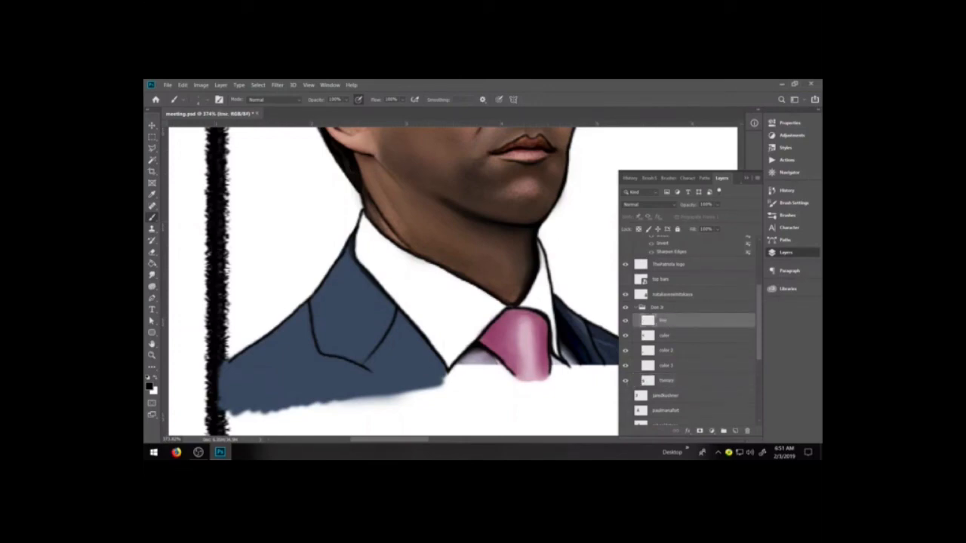
left_click(746, 178)
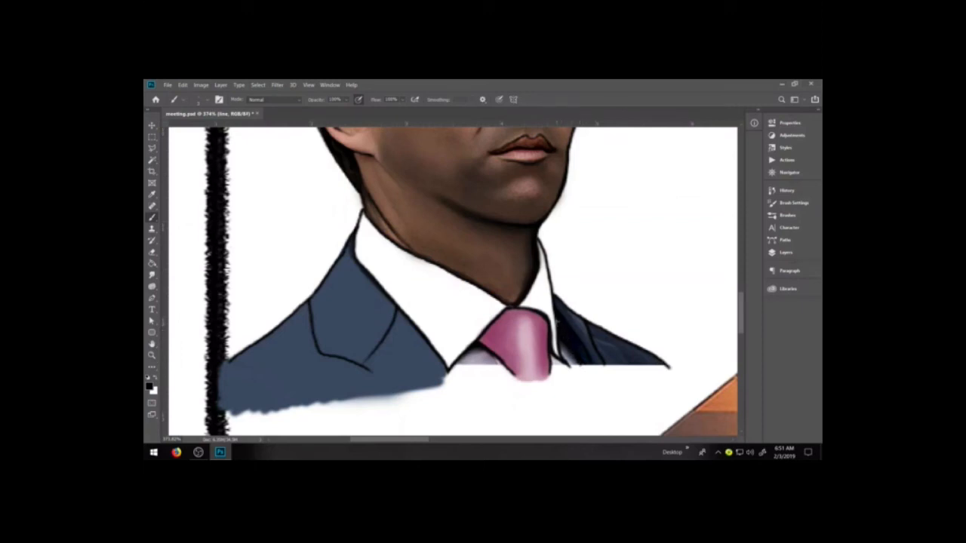
Merge the color 3 layer down into the photo layer beneath it
left_click(785, 252)
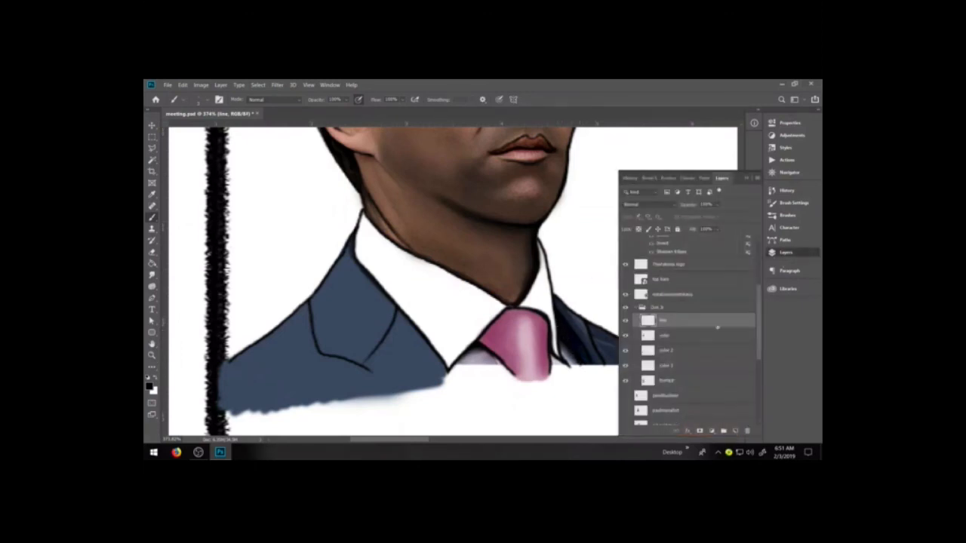
left_click(676, 364)
left_click(675, 365)
key("ctrl+e")
On the color 2 layer, sample the jacket blue and paint over the photographed right shoulder and lapel
left_click(691, 350)
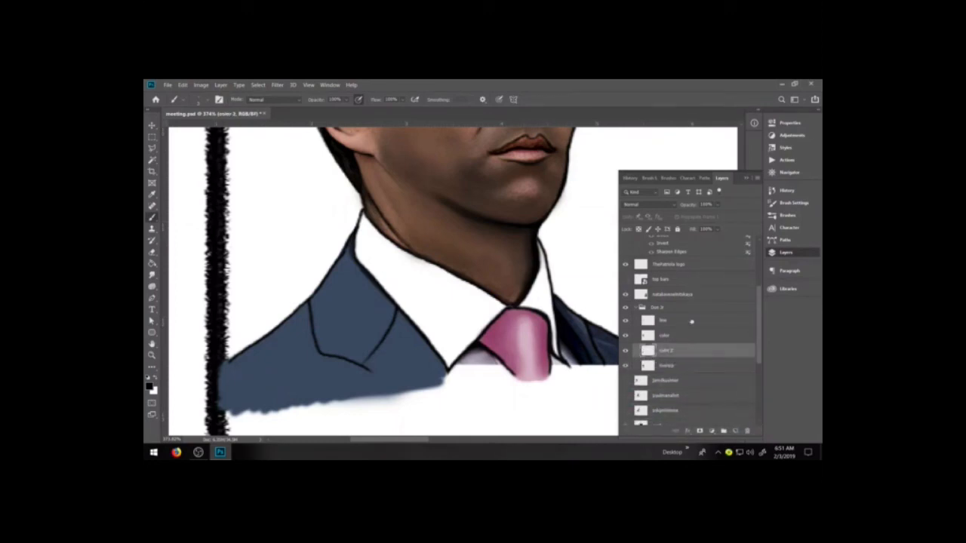
left_click(785, 252)
key("i")
left_click(402, 347)
key("b")
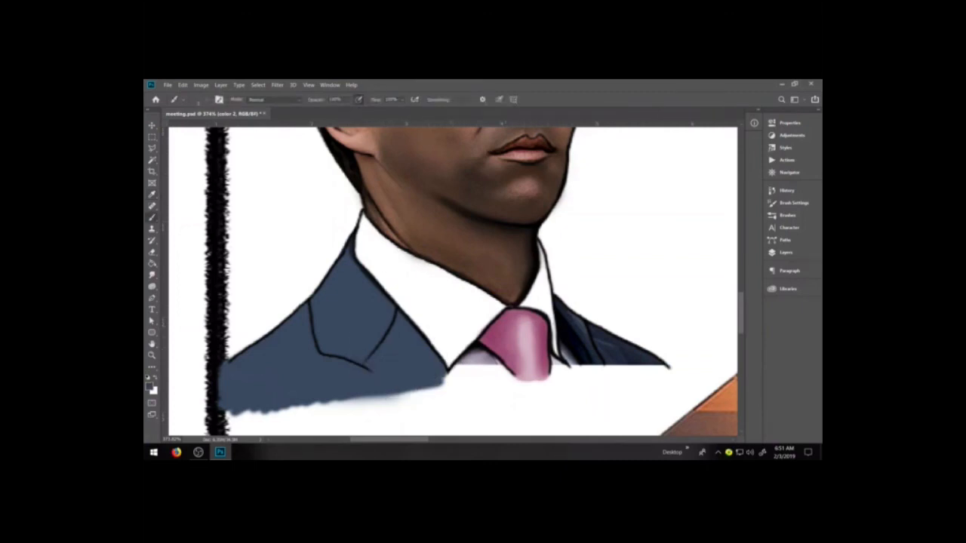
mouse_move(570, 344)
left_mouse_down()
mouse_move(600, 348)
mouse_move(593, 339)
mouse_move(633, 357)
mouse_move(584, 328)
mouse_move(649, 361)
mouse_move(600, 348)
mouse_move(574, 359)
mouse_move(566, 332)
mouse_move(602, 348)
mouse_move(573, 357)
mouse_move(616, 367)
mouse_move(579, 360)
mouse_move(665, 369)
left_mouse_up()
mouse_move(559, 330)
left_mouse_down()
mouse_move(568, 339)
mouse_move(559, 308)
mouse_move(574, 321)
mouse_move(562, 305)
left_mouse_up()
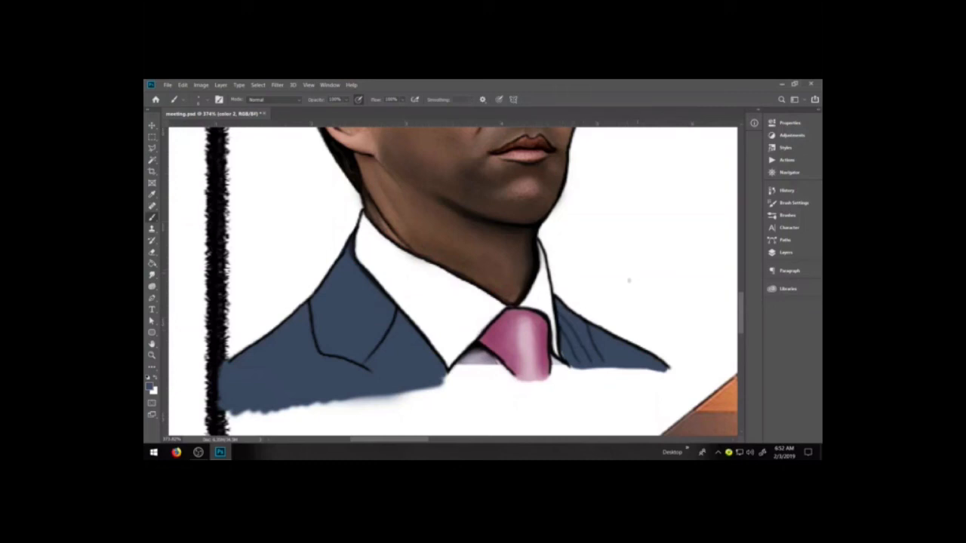
Erase the extra fold lines beside the right lapel on the line layer
key("e")
key("F7")
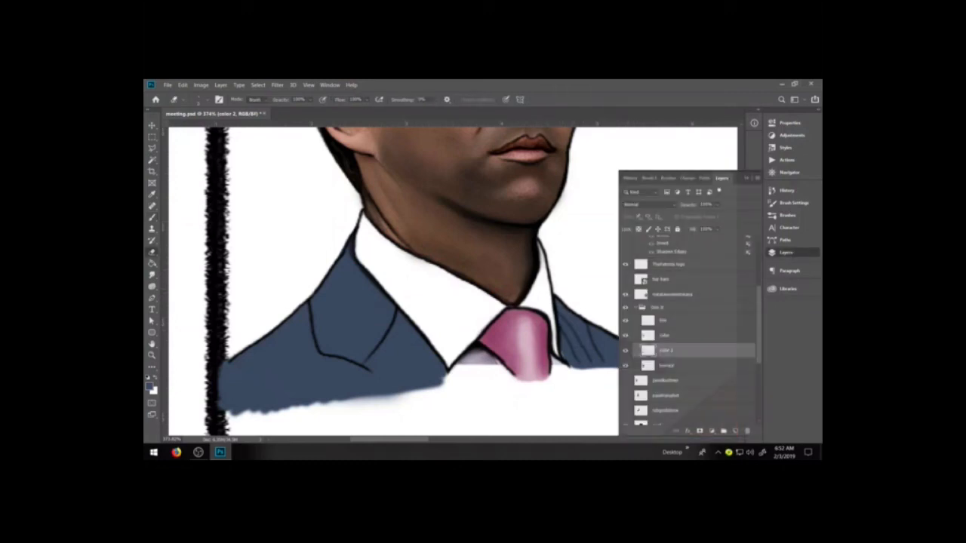
left_click(677, 321)
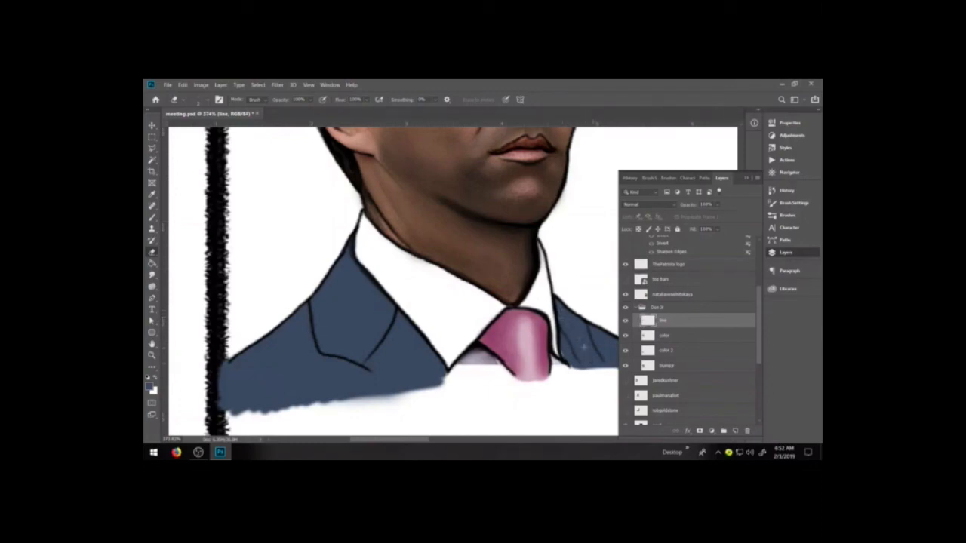
left_click_drag(567, 334, 576, 358)
On the color 2 layer, outline both front opening edges and the right outer sleeve edge in jacket blue, extending below the photo
left_click(672, 351)
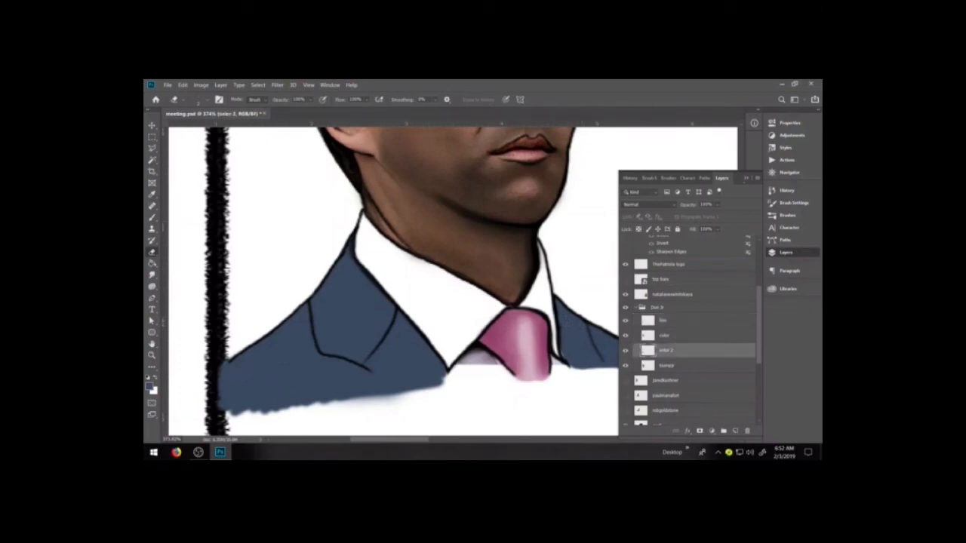
left_click(745, 179)
key("i")
key("b")
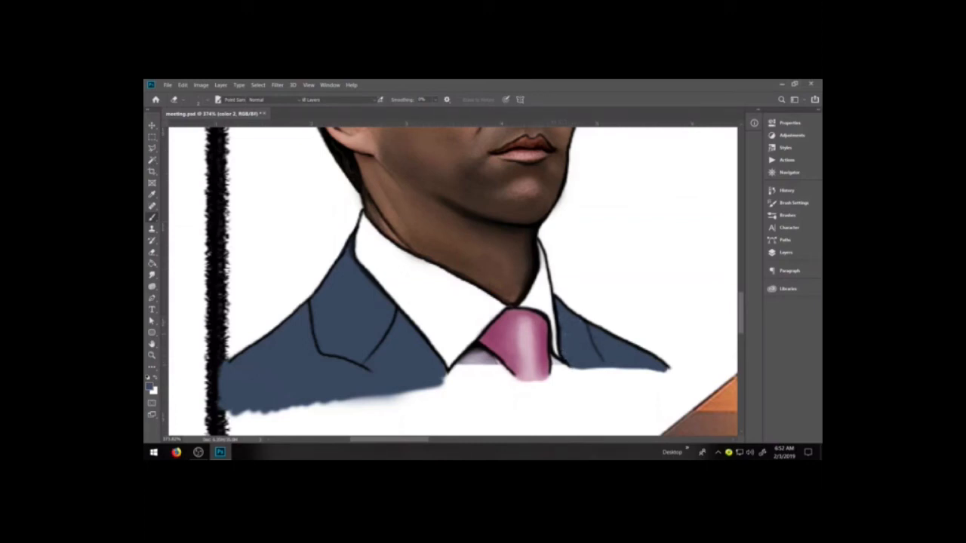
left_click_drag(574, 367, 572, 404)
key("b")
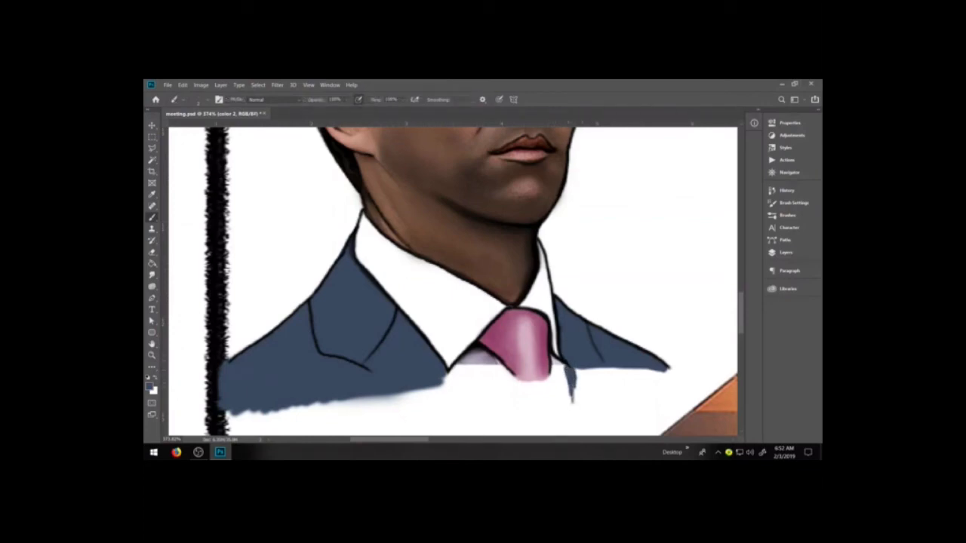
scroll(590, 375, "down", 2)
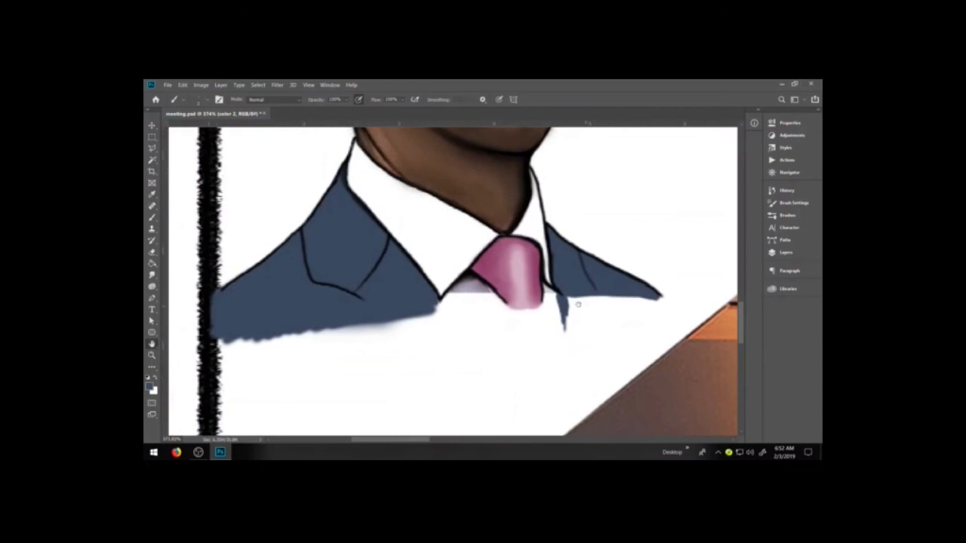
left_click_drag(560, 302, 559, 407)
left_click_drag(560, 333, 559, 392)
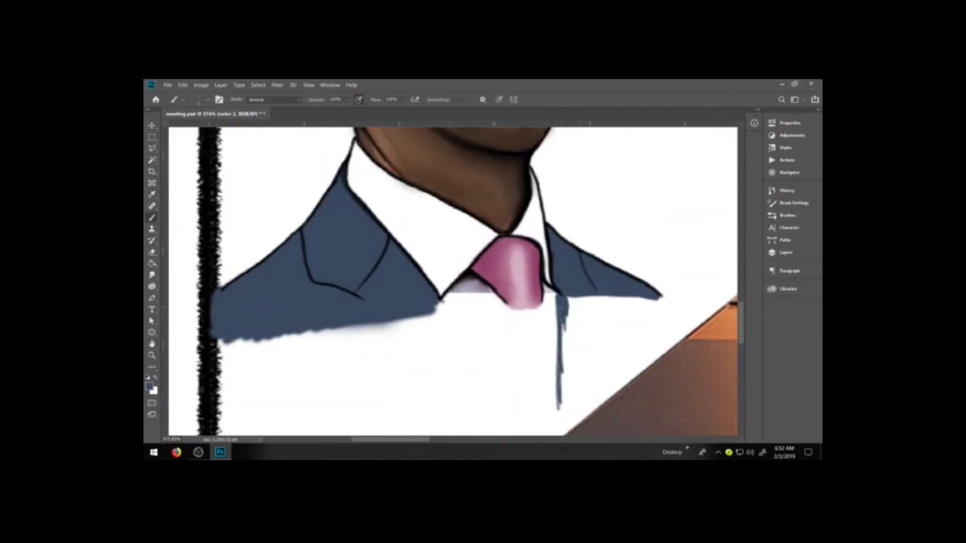
left_click_drag(440, 302, 492, 424)
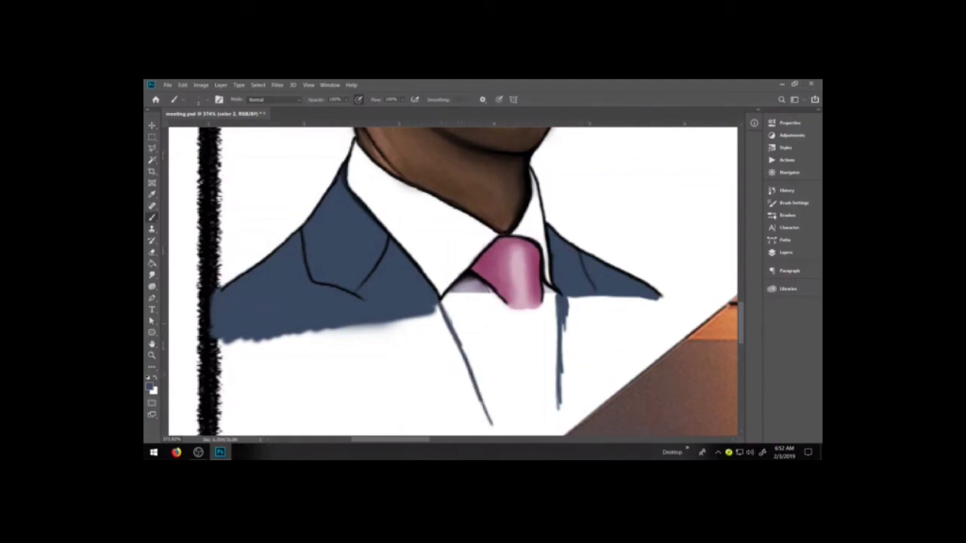
left_click_drag(659, 296, 669, 349)
Enlarge the brush and fill the left half of the jacket body with blue below the lapel
left_click_drag(528, 349, 572, 317)
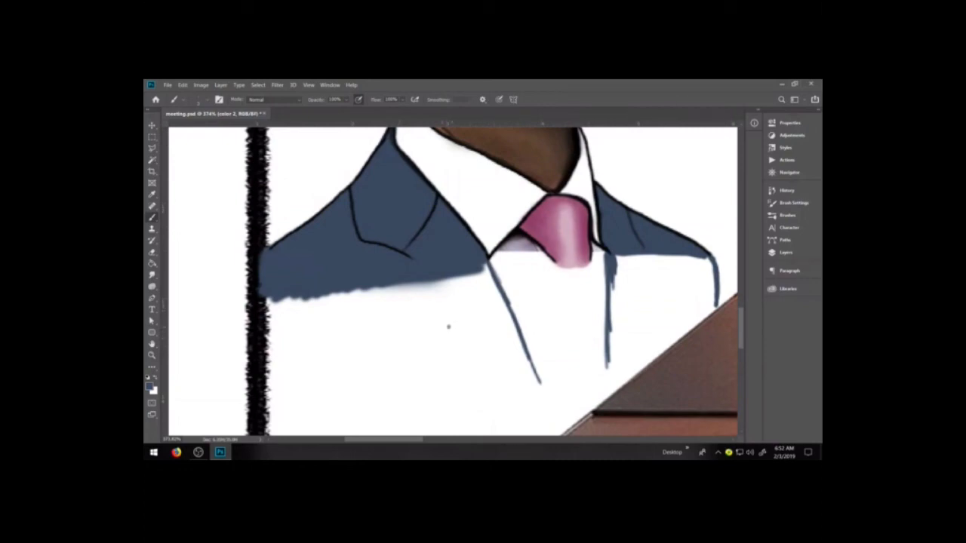
mouse_move(439, 349)
left_mouse_down()
mouse_move(445, 330)
mouse_move(435, 357)
left_mouse_up()
key("bracketright")
key("bracketright")
key("bracketright")
key("bracketright")
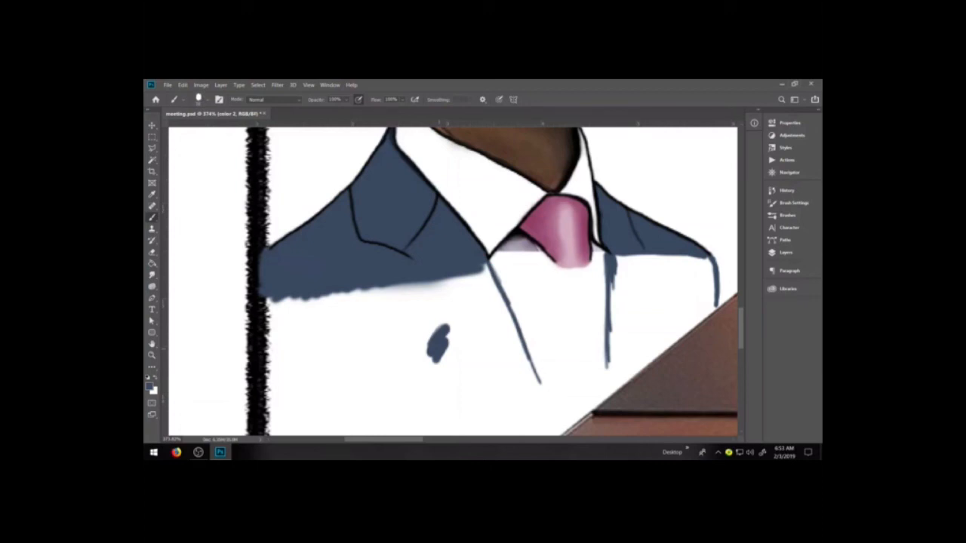
mouse_move(475, 326)
left_mouse_down()
mouse_move(337, 373)
mouse_move(392, 335)
mouse_move(329, 337)
mouse_move(294, 309)
mouse_move(286, 365)
mouse_move(331, 369)
mouse_move(370, 301)
mouse_move(400, 292)
mouse_move(437, 301)
mouse_move(443, 282)
mouse_move(470, 357)
mouse_move(481, 351)
mouse_move(487, 381)
left_mouse_up()
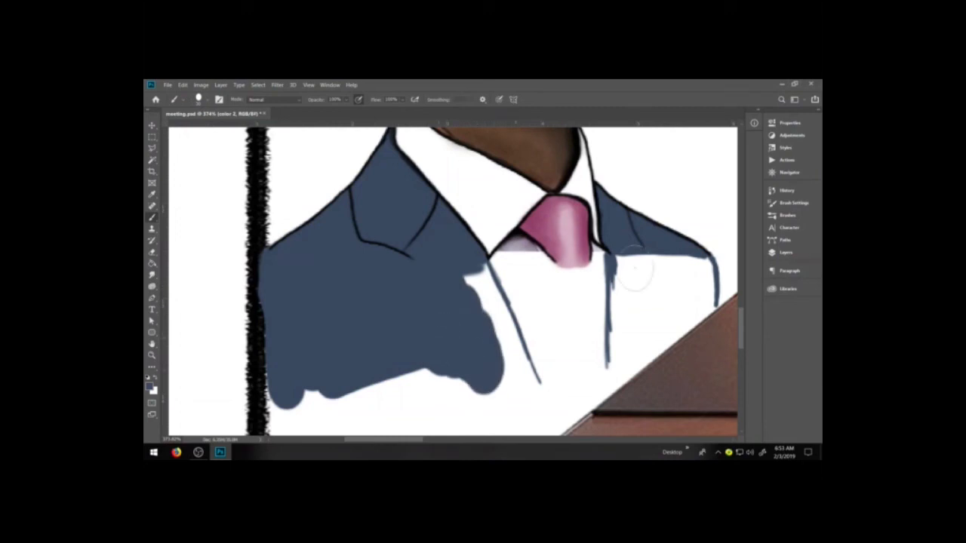
Reduce the brush size and fill the remaining gap between the jacket's left half and its front opening edge with blue
left_click(790, 202)
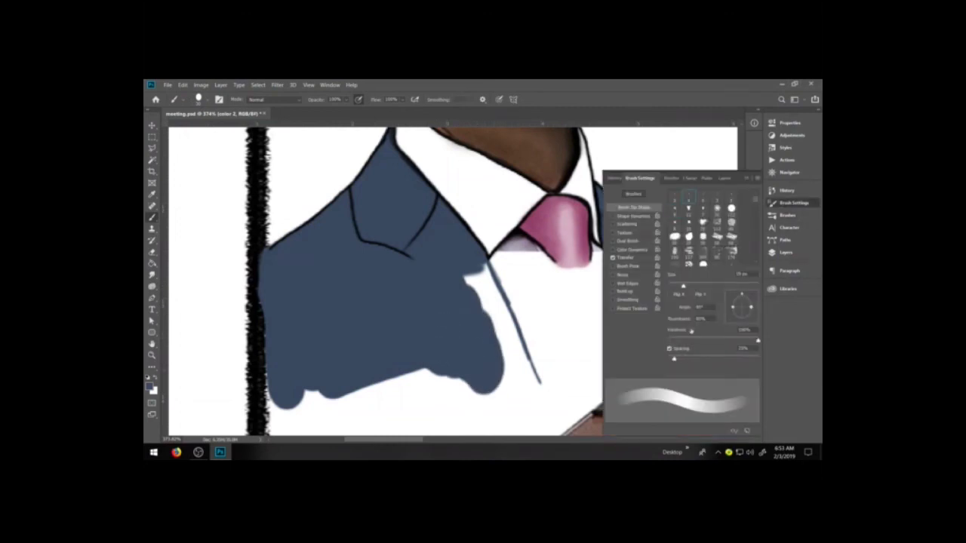
left_click(793, 203)
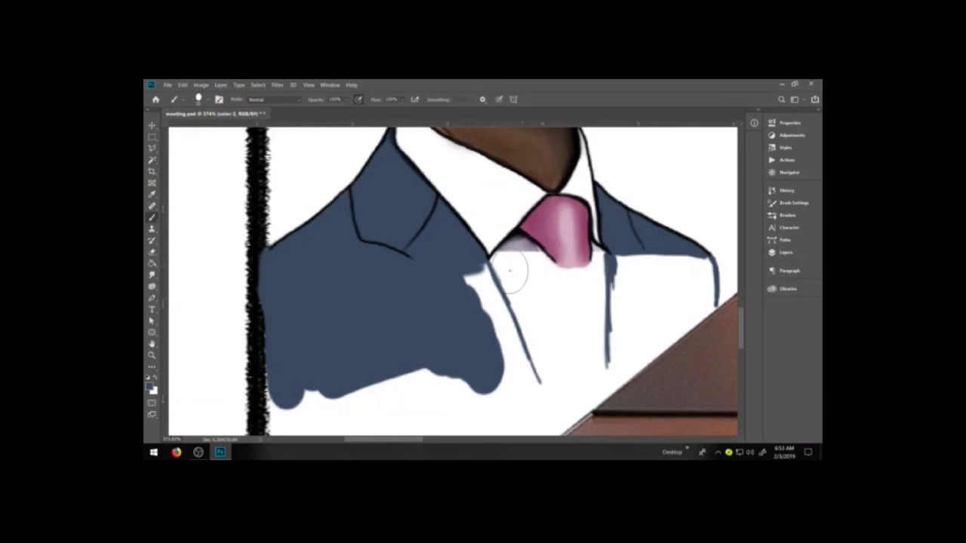
key("bracketleft")
key("bracketleft")
mouse_move(472, 281)
left_mouse_down()
mouse_move(495, 332)
mouse_move(481, 273)
left_mouse_up()
mouse_move(491, 321)
left_mouse_down()
mouse_move(476, 261)
mouse_move(521, 339)
mouse_move(532, 400)
mouse_move(518, 385)
mouse_move(501, 404)
left_mouse_up()
Fill the right half of the jacket with blue from the shoulder and front edge down to the table edge
mouse_move(612, 256)
left_mouse_down()
mouse_move(615, 347)
mouse_move(634, 335)
mouse_move(661, 260)
mouse_move(698, 265)
mouse_move(711, 288)
mouse_move(690, 280)
left_mouse_up()
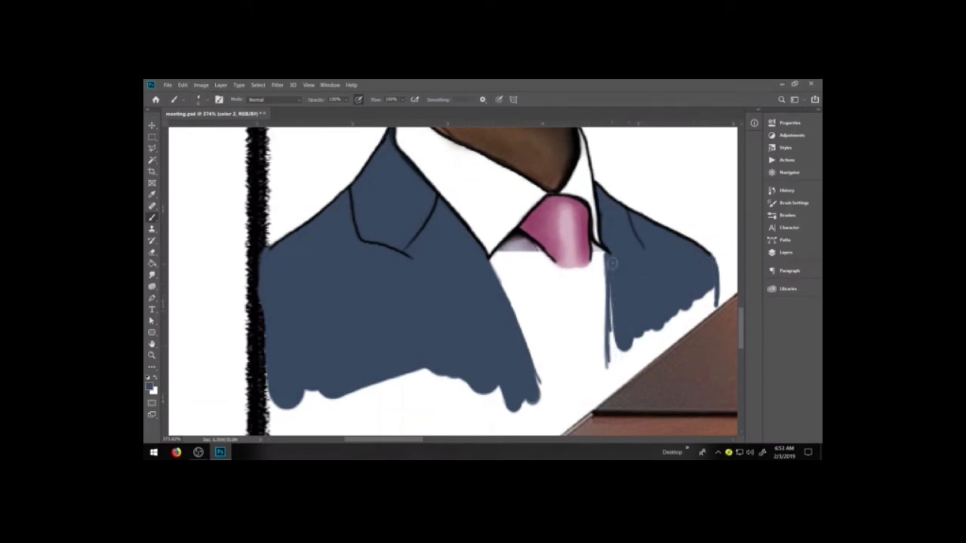
left_click_drag(614, 310, 610, 362)
left_click_drag(610, 274, 608, 244)
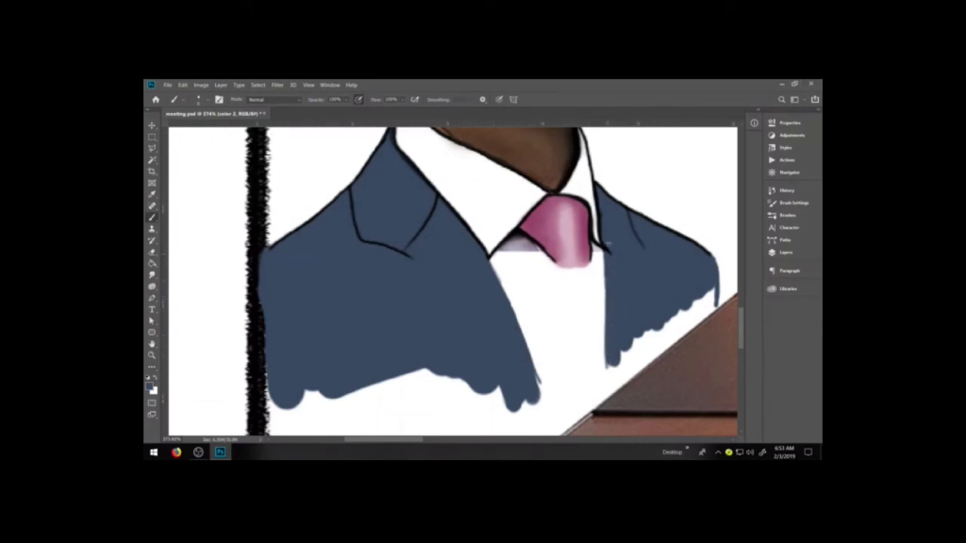
mouse_move(613, 359)
left_mouse_down()
mouse_move(610, 378)
mouse_move(664, 326)
mouse_move(625, 356)
mouse_move(631, 364)
mouse_move(671, 332)
mouse_move(708, 296)
mouse_move(701, 294)
left_mouse_up()
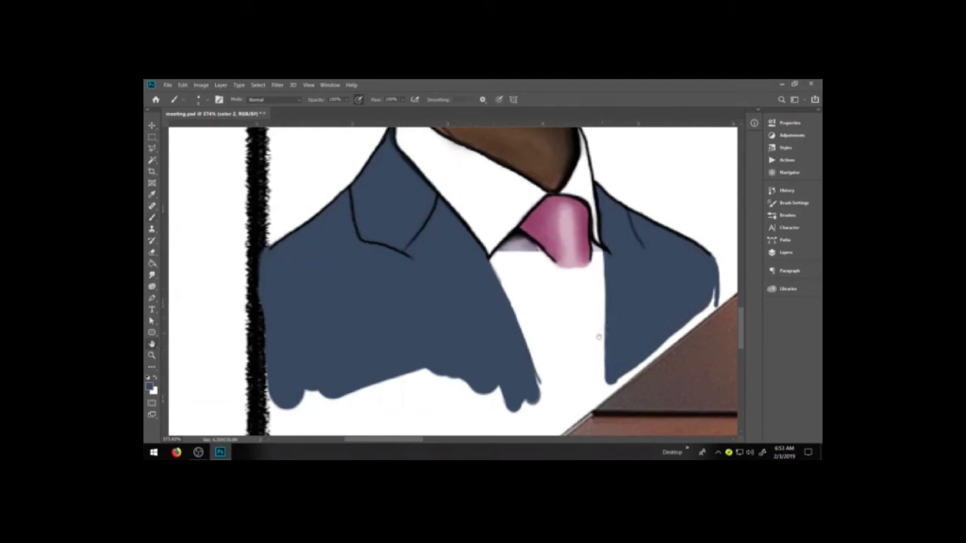
Extend the left half of the blue jacket down to the table on the color 2 layer, outlining its edges and filling between them
left_click_drag(591, 344, 630, 282)
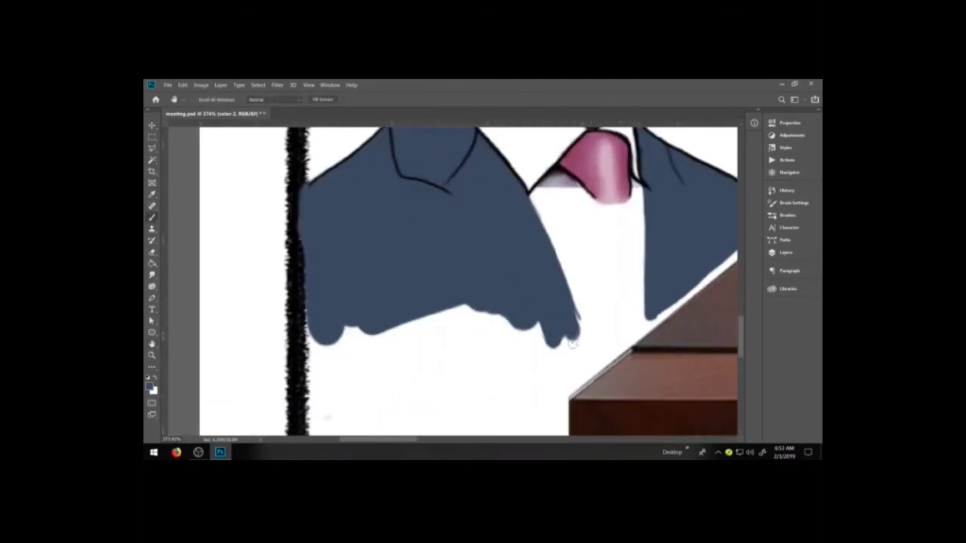
left_click_drag(577, 311, 577, 366)
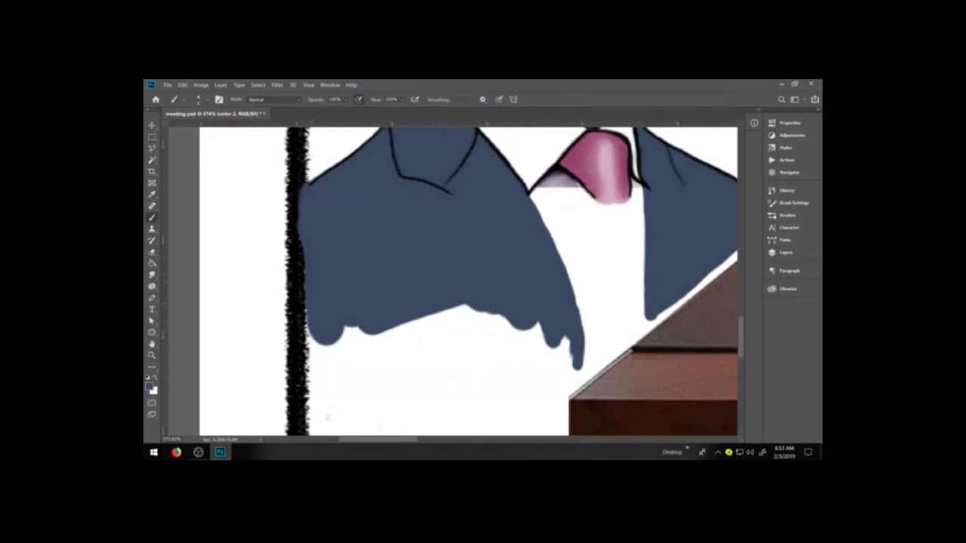
left_click_drag(305, 400, 302, 271)
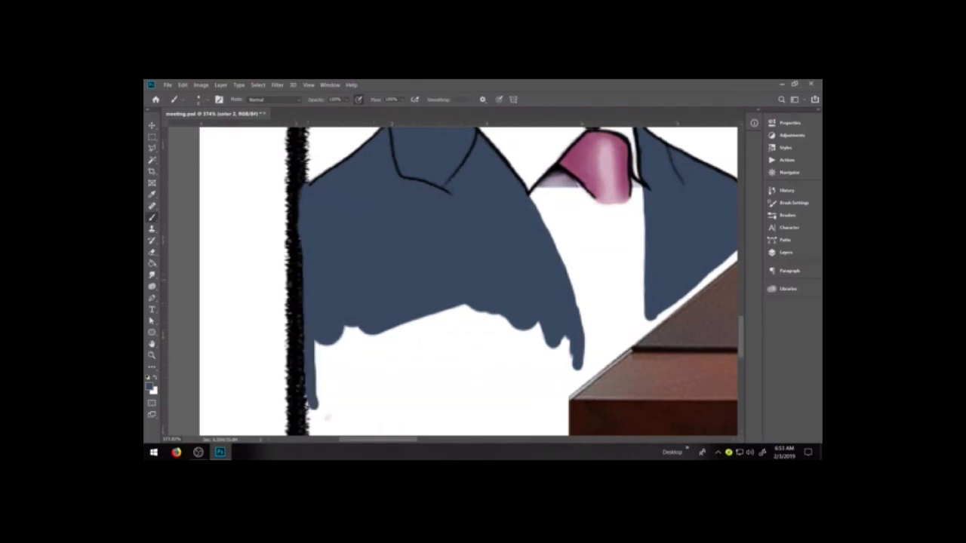
mouse_move(318, 416)
left_mouse_down()
mouse_move(512, 382)
mouse_move(559, 362)
mouse_move(571, 368)
mouse_move(412, 403)
mouse_move(319, 408)
mouse_move(339, 387)
mouse_move(343, 331)
mouse_move(324, 363)
left_mouse_up()
key("]")
key("]")
mouse_move(359, 380)
left_mouse_down()
mouse_move(562, 359)
mouse_move(560, 349)
mouse_move(364, 324)
mouse_move(358, 350)
mouse_move(470, 322)
left_mouse_up()
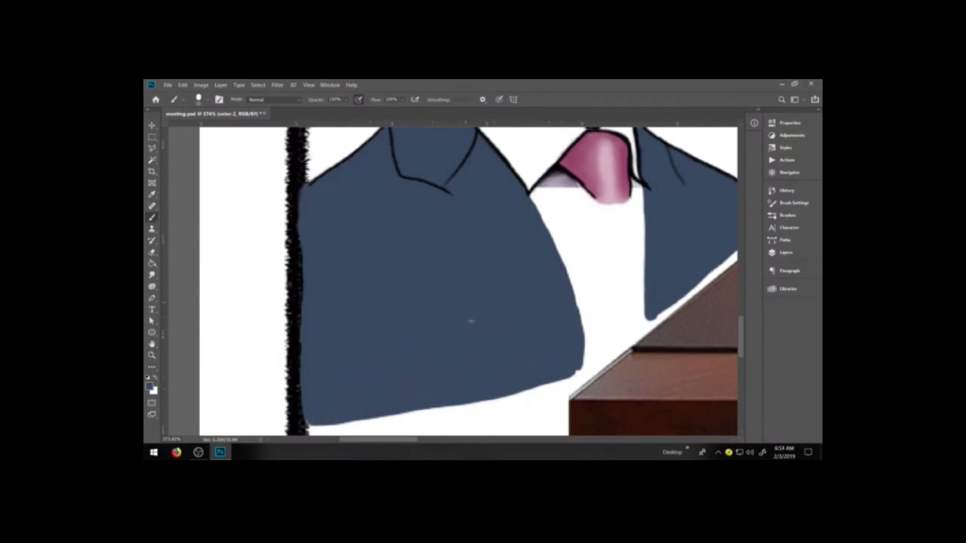
With the 2 cartoon brush in black on the line layer, ink the right lapel's notched edge down to the table
key("space")
left_click_drag(523, 313, 451, 372)
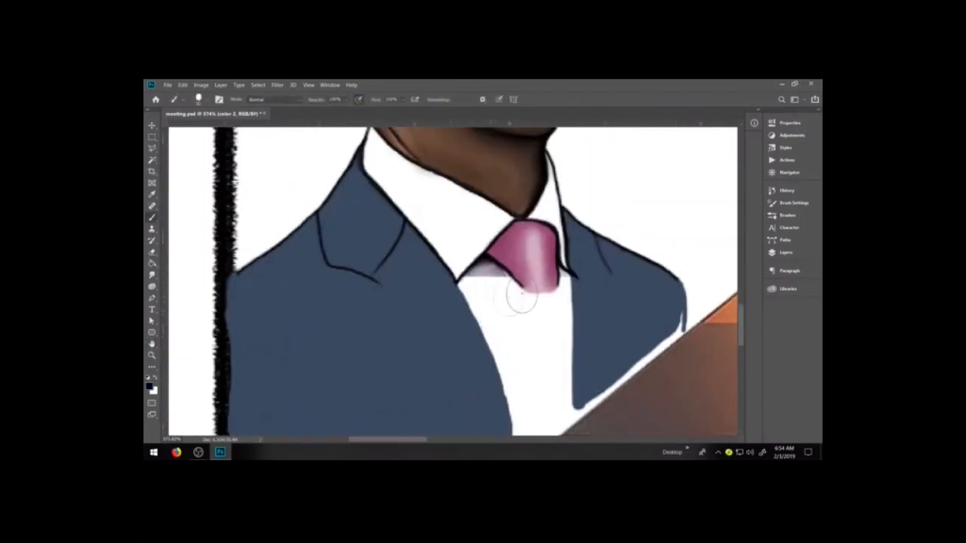
left_click(787, 215)
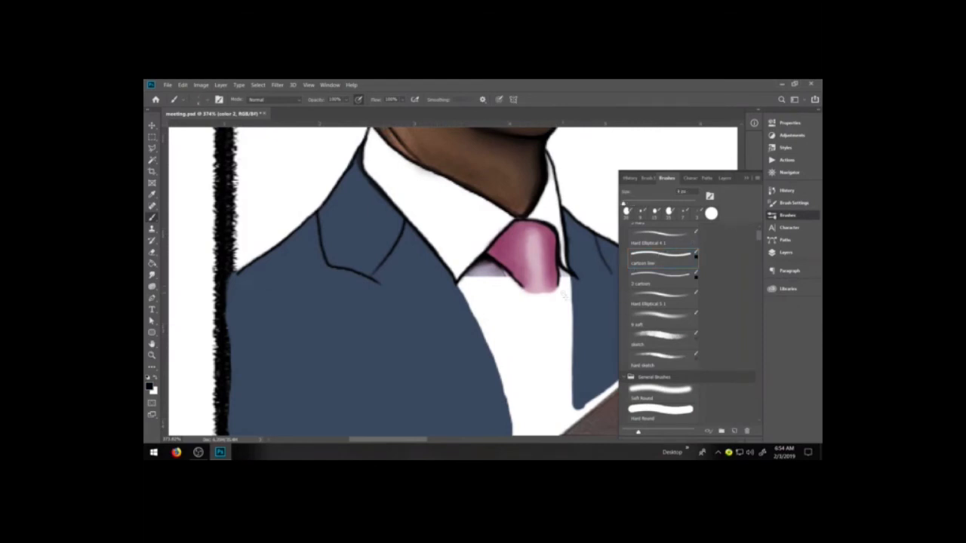
left_click(659, 280)
left_click(786, 252)
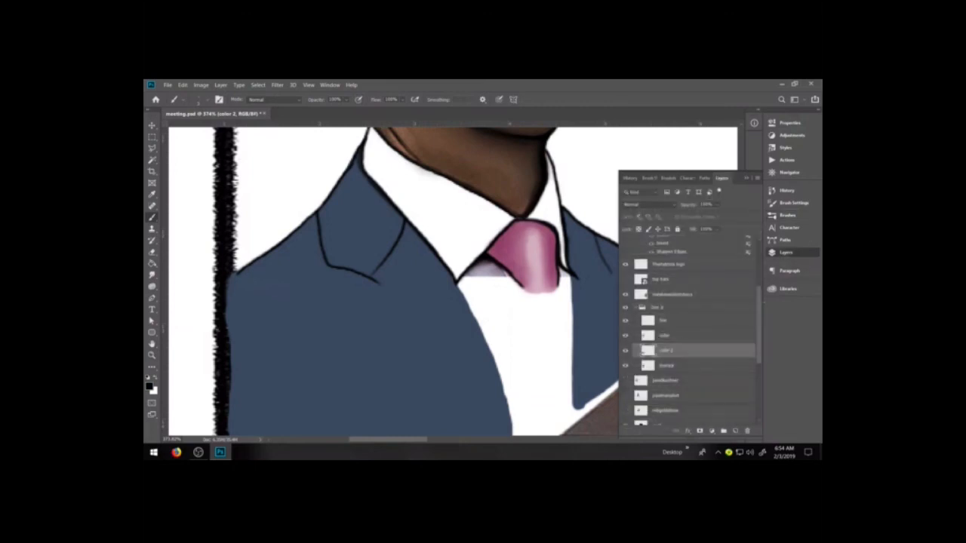
left_click(678, 314)
left_click(746, 178)
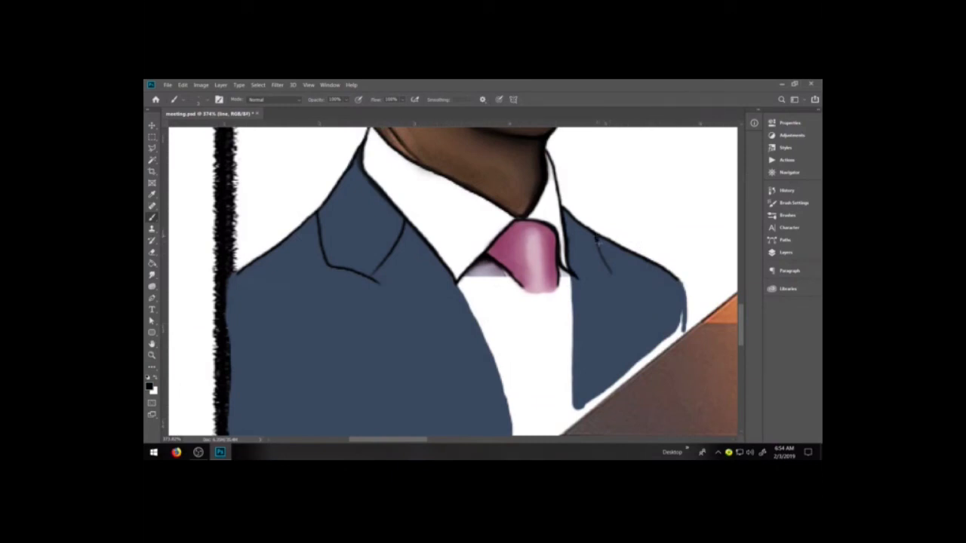
mouse_move(596, 243)
left_mouse_down()
mouse_move(617, 288)
mouse_move(605, 394)
left_mouse_up()
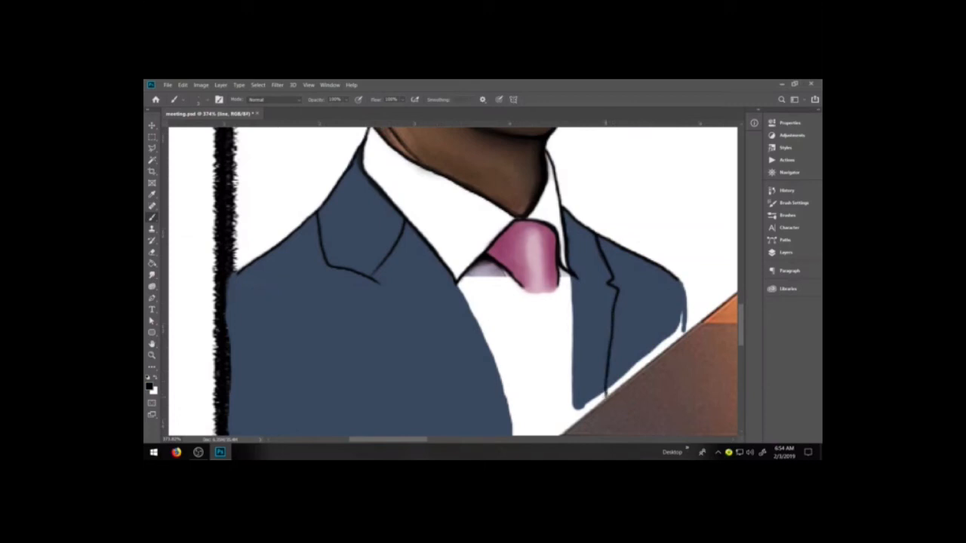
Ink the jacket's right front opening edge and its right outer sleeve edge in black down to the table
left_click_drag(571, 269, 578, 390)
key("ctrl+z")
left_click_drag(571, 271, 575, 422)
left_click_drag(571, 274, 575, 427)
left_click_drag(674, 278, 685, 336)
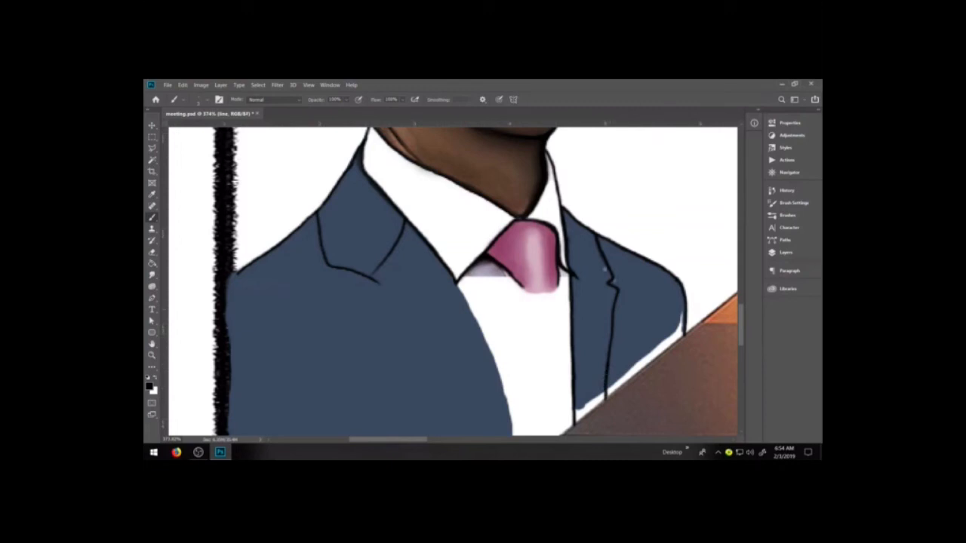
Ink the left lapel's notch and long outer edge, plus the jacket's left front opening edge, in black
mouse_move(381, 282)
left_mouse_down()
mouse_move(359, 310)
mouse_move(403, 353)
left_mouse_up()
left_click_drag(478, 334, 483, 264)
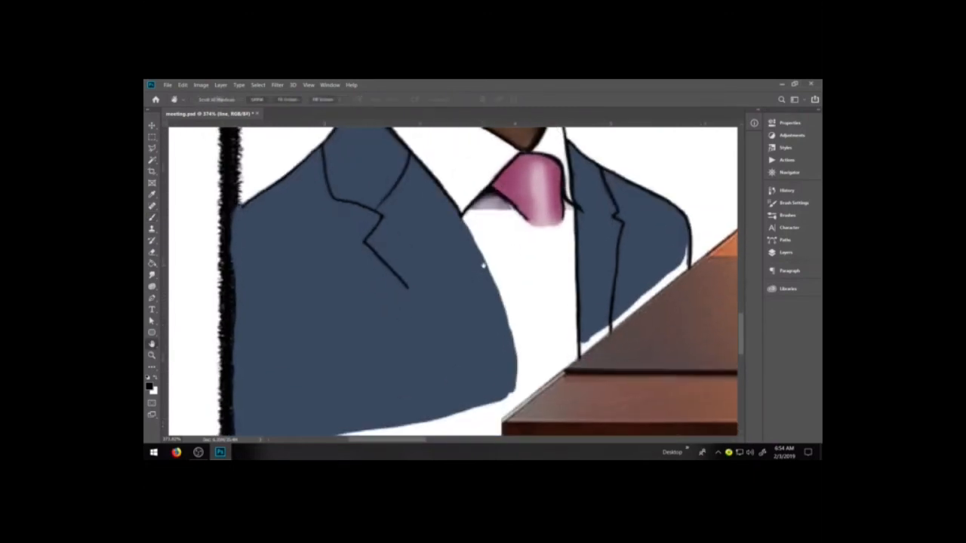
mouse_move(457, 213)
left_mouse_down()
mouse_move(494, 277)
mouse_move(513, 341)
left_mouse_up()
mouse_move(459, 214)
left_mouse_down()
mouse_move(502, 299)
mouse_move(517, 407)
left_mouse_up()
left_click_drag(513, 335, 518, 409)
left_click_drag(405, 284, 466, 428)
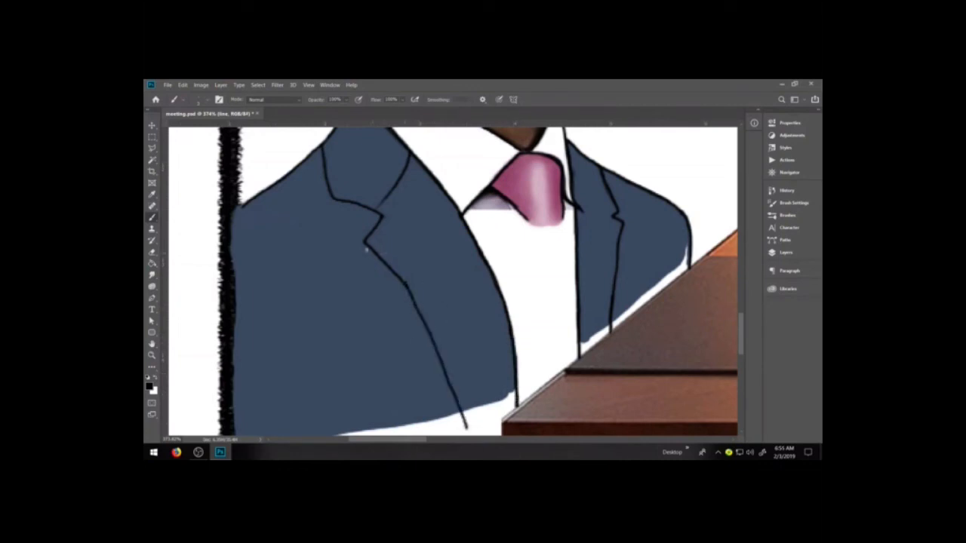
left_click_drag(365, 242, 436, 351)
left_click_drag(404, 288, 466, 431)
Clean up the lapel outlines with the Eraser and Brush, and darken the left collar seam line
key("e")
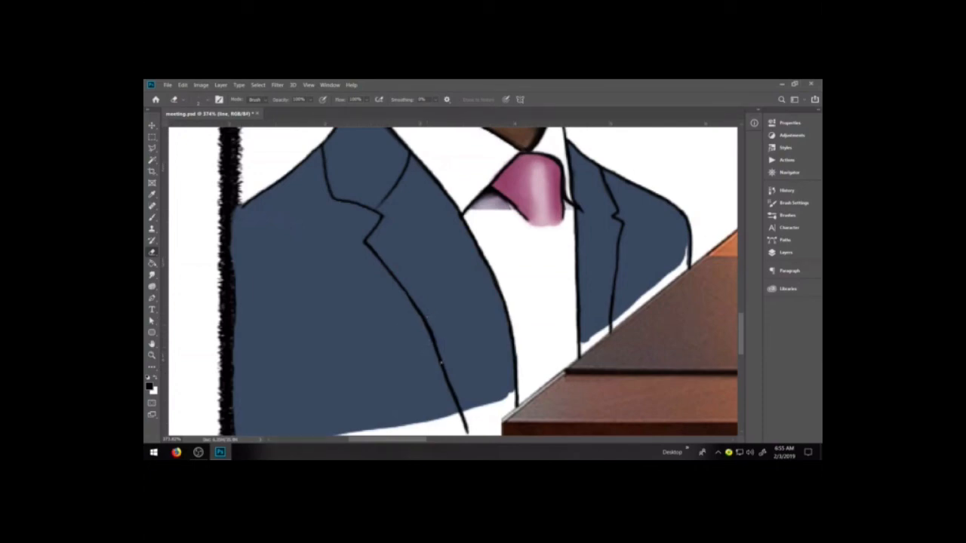
key("b")
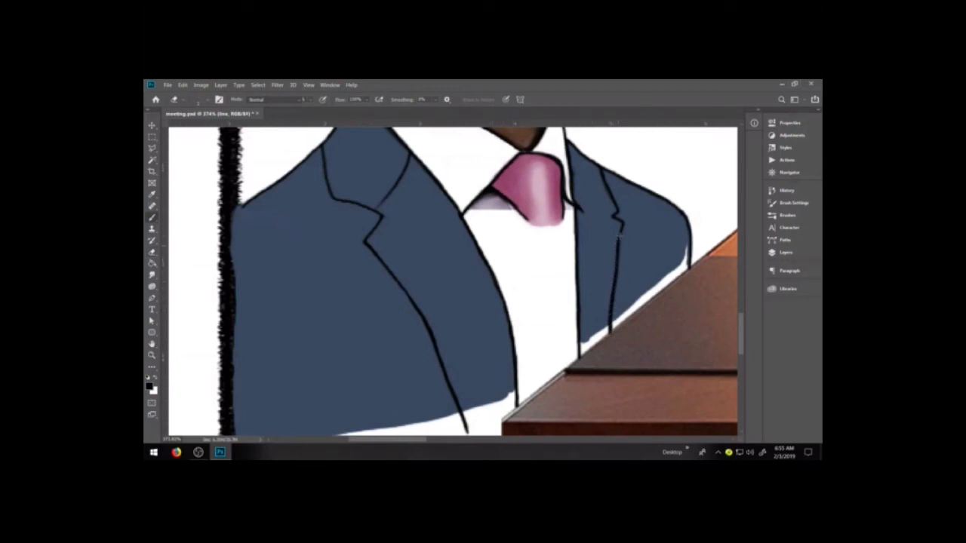
key("e")
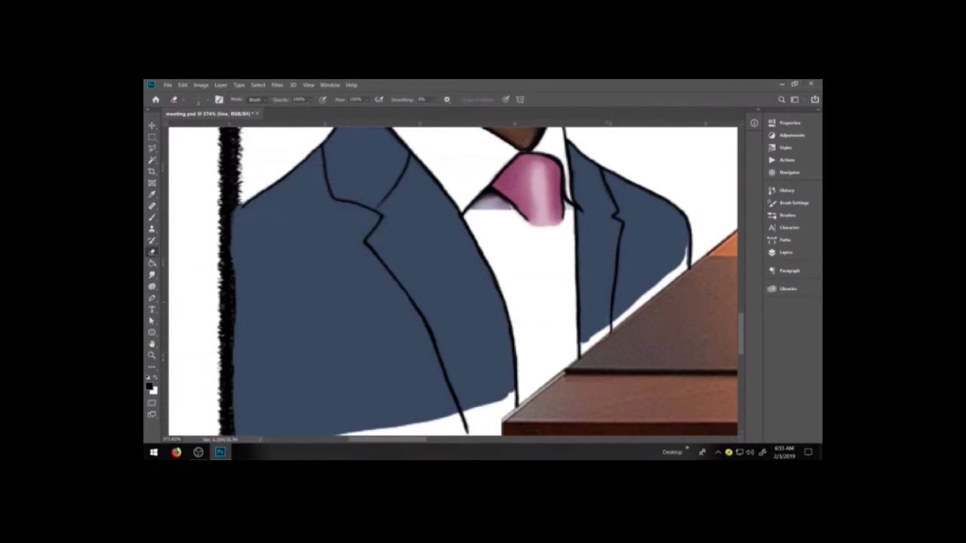
key("b")
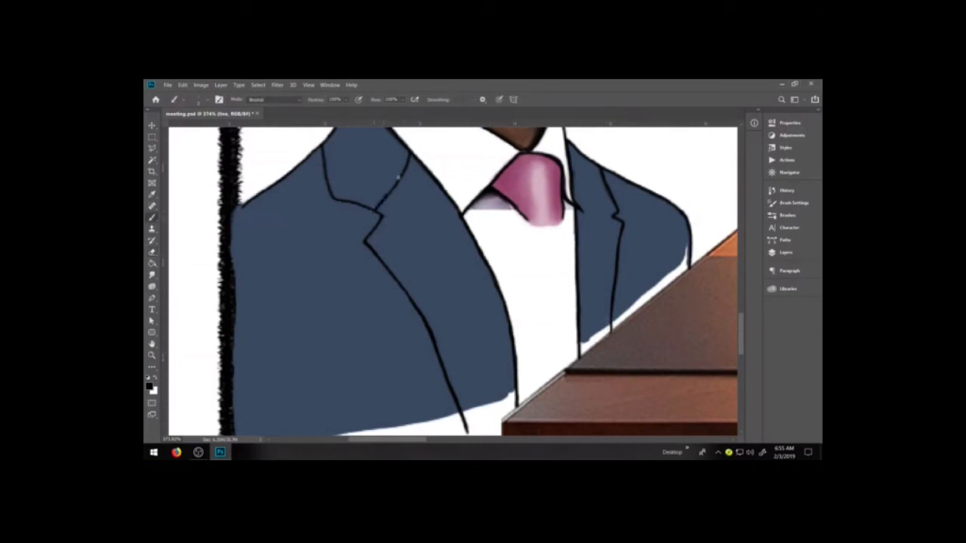
left_click_drag(374, 209, 389, 194)
On the line layer, ink the bottom edge of the tie knot and the outline of the tie blade below it
left_click(784, 252)
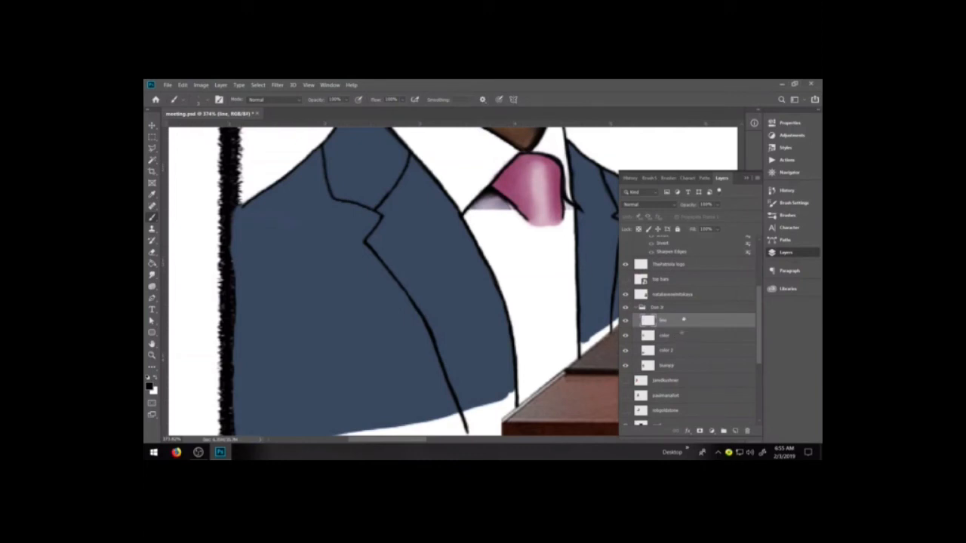
left_click(746, 178)
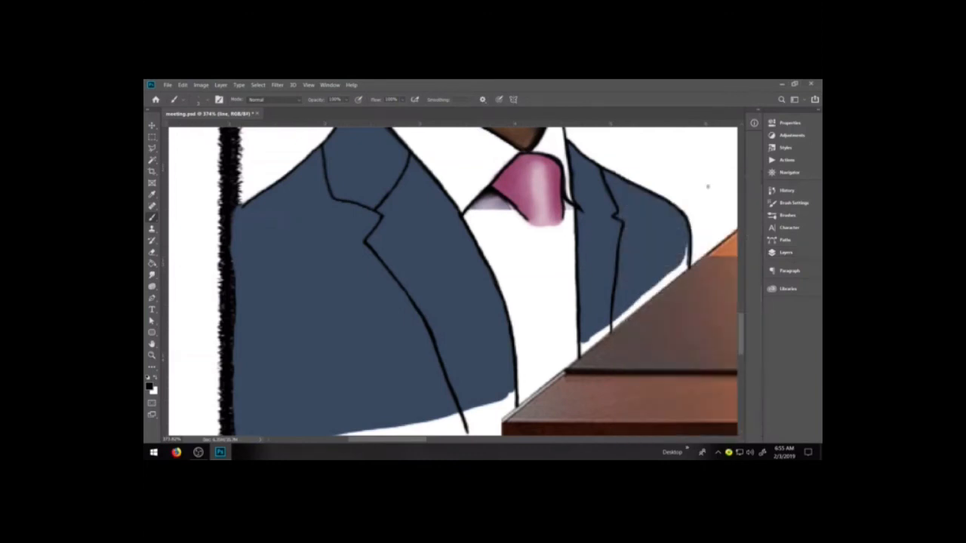
mouse_move(526, 221)
left_mouse_down()
mouse_move(551, 224)
mouse_move(565, 211)
mouse_move(525, 235)
mouse_move(515, 380)
left_mouse_up()
left_click_drag(562, 224, 575, 266)
key("ctrl+z")
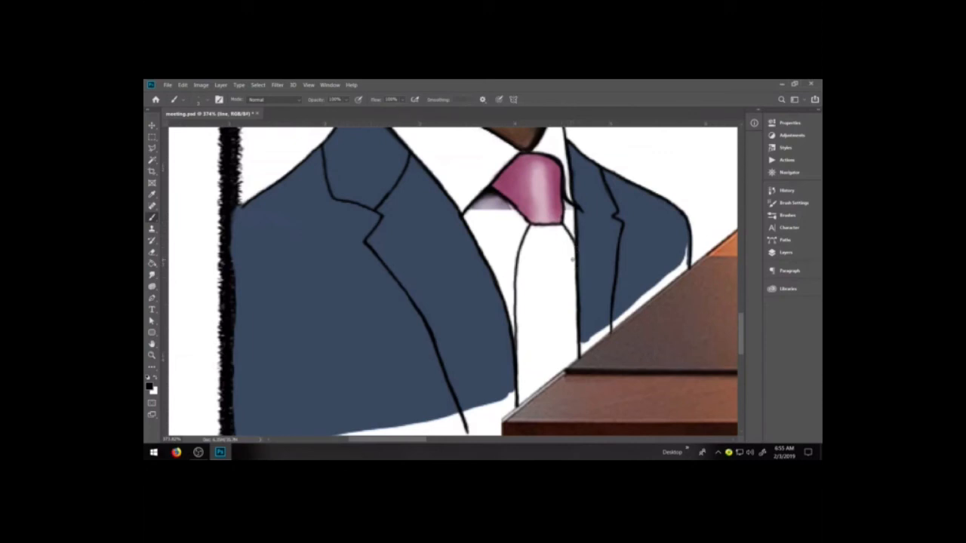
Sample the shirt's white and paint over the grey shading beside the tie knot on the color 2 layer
left_click(470, 188, "alt")
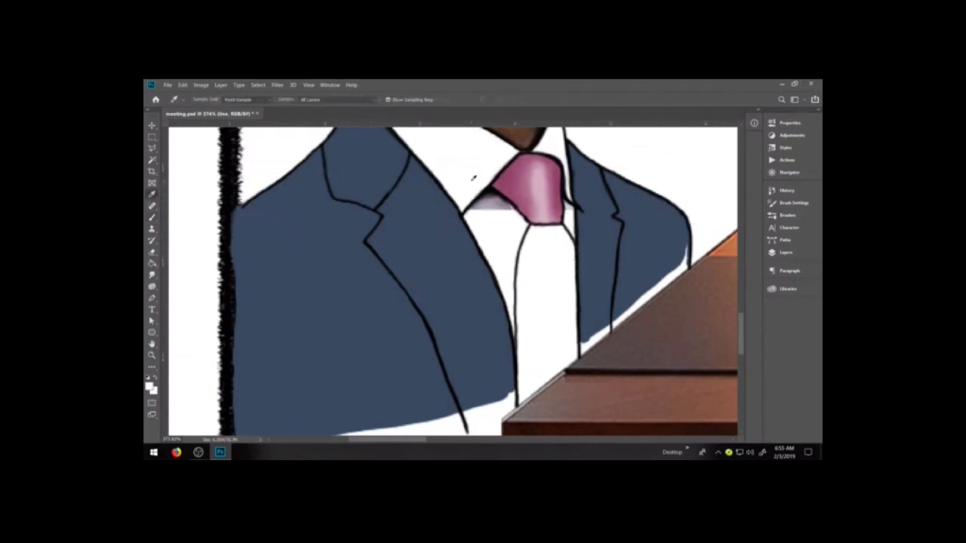
left_click(784, 252)
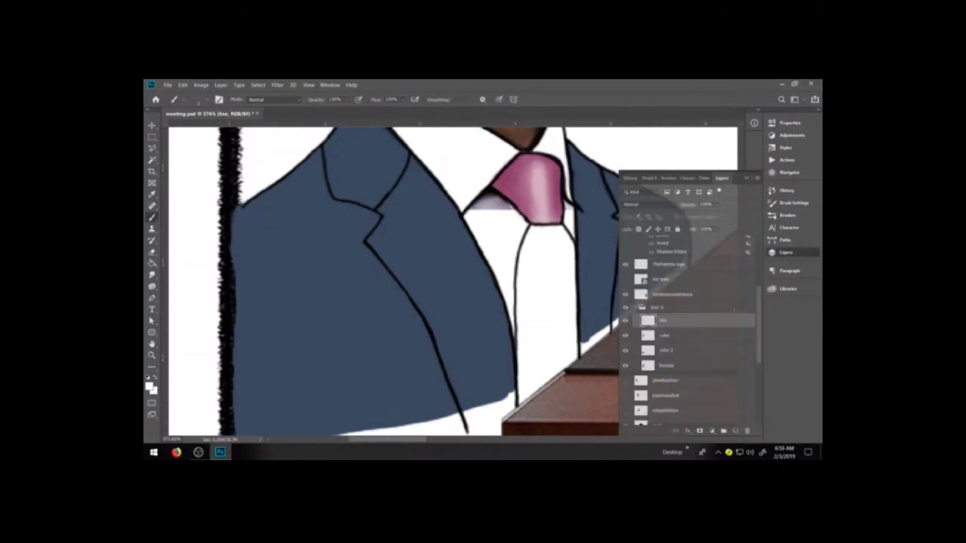
left_click(678, 335)
left_click(785, 252)
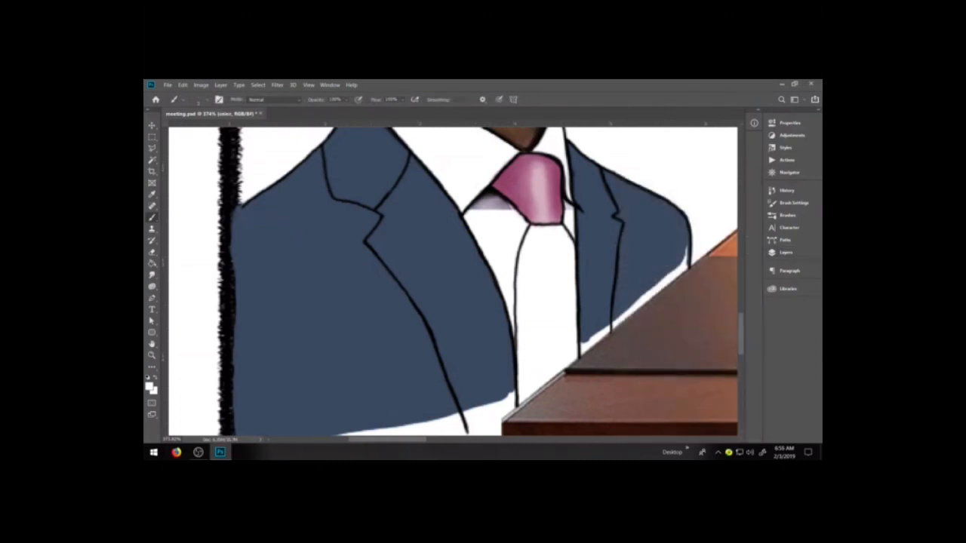
left_click_drag(478, 209, 507, 209)
left_click(784, 252)
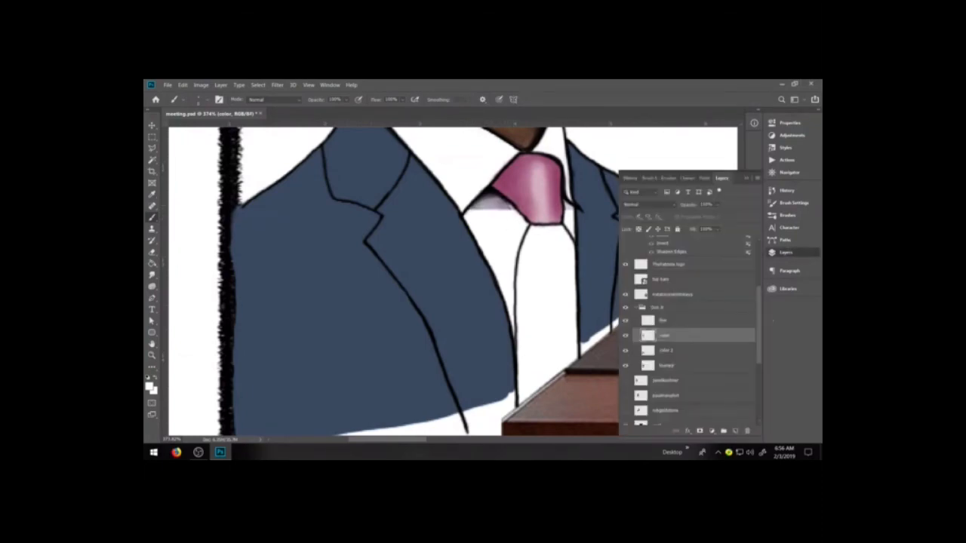
left_click(698, 350)
left_click(784, 252)
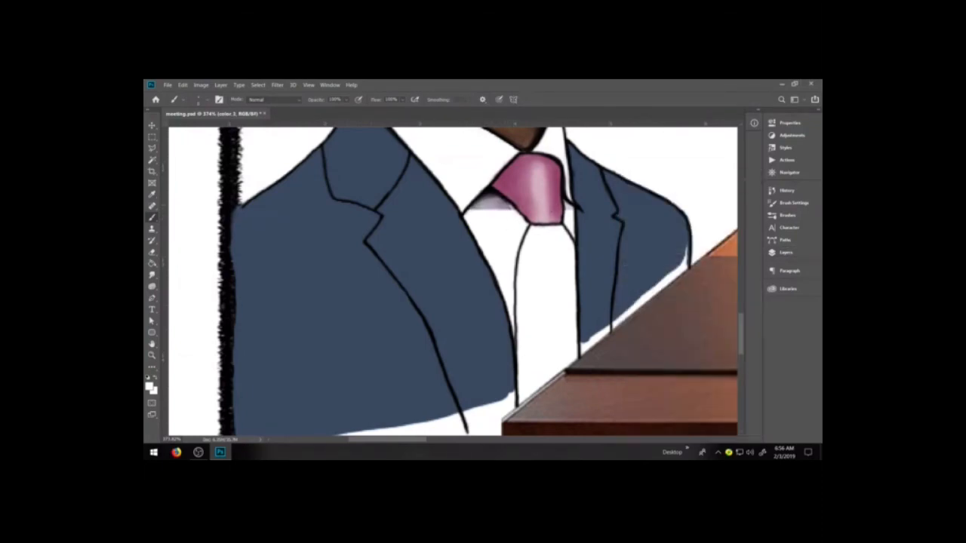
mouse_move(489, 211)
left_mouse_down()
mouse_move(478, 205)
mouse_move(489, 196)
mouse_move(507, 208)
mouse_move(498, 200)
mouse_move(469, 212)
mouse_move(513, 206)
mouse_move(517, 219)
left_mouse_up()
key("ctrl+z")
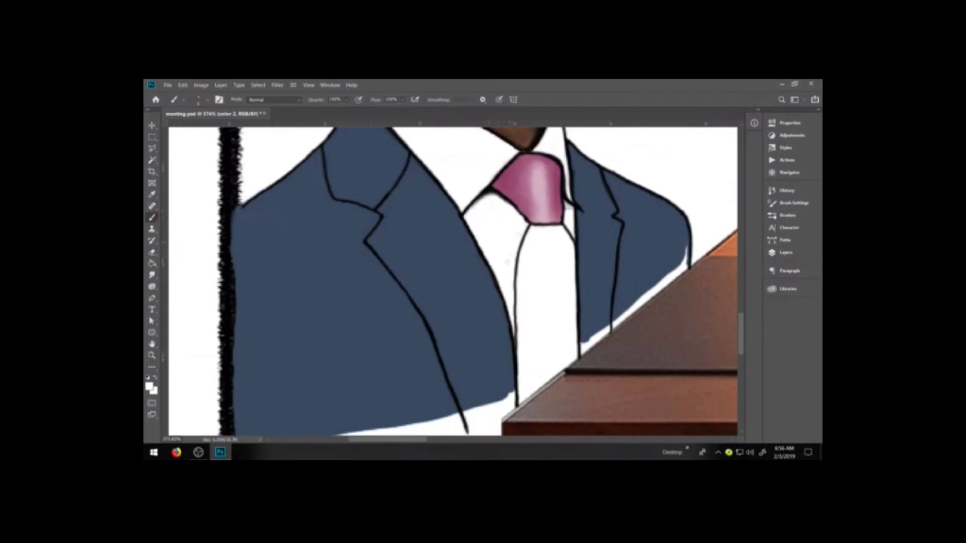
Show the red background on Layer 1 and paint the uncovered shirt gap along the left front opening white
left_click(785, 252)
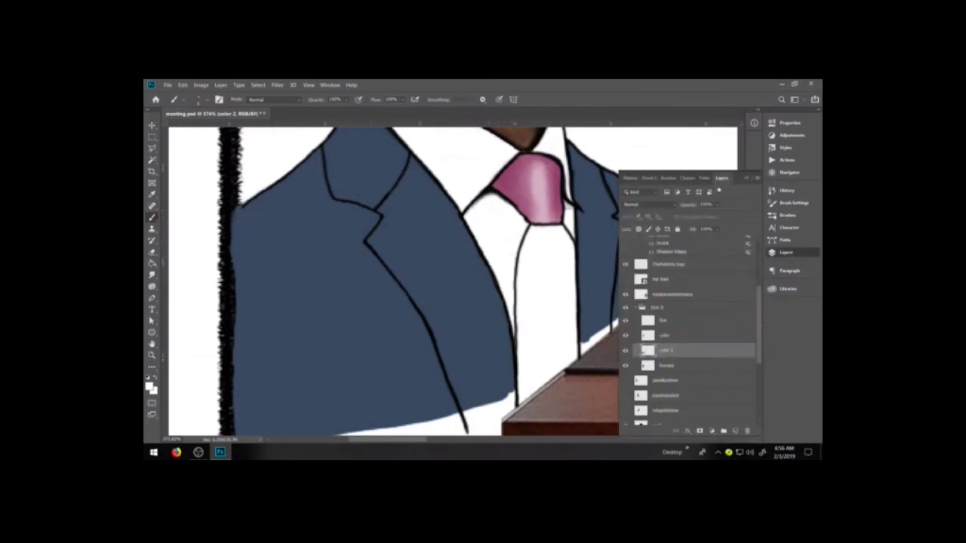
scroll(644, 351, "down", 3)
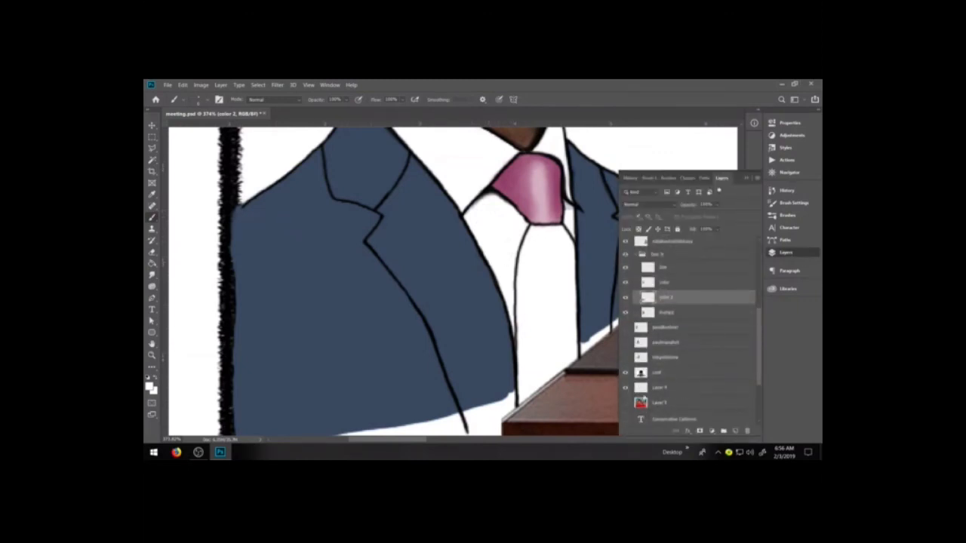
left_click(625, 403)
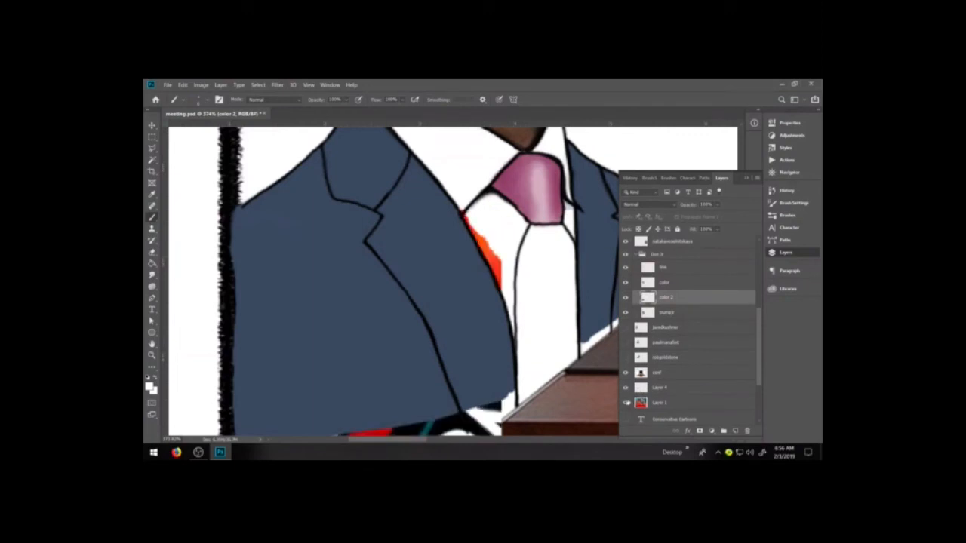
left_click(626, 403)
left_click(625, 403)
mouse_move(462, 210)
left_mouse_down()
mouse_move(503, 296)
mouse_move(495, 279)
left_mouse_up()
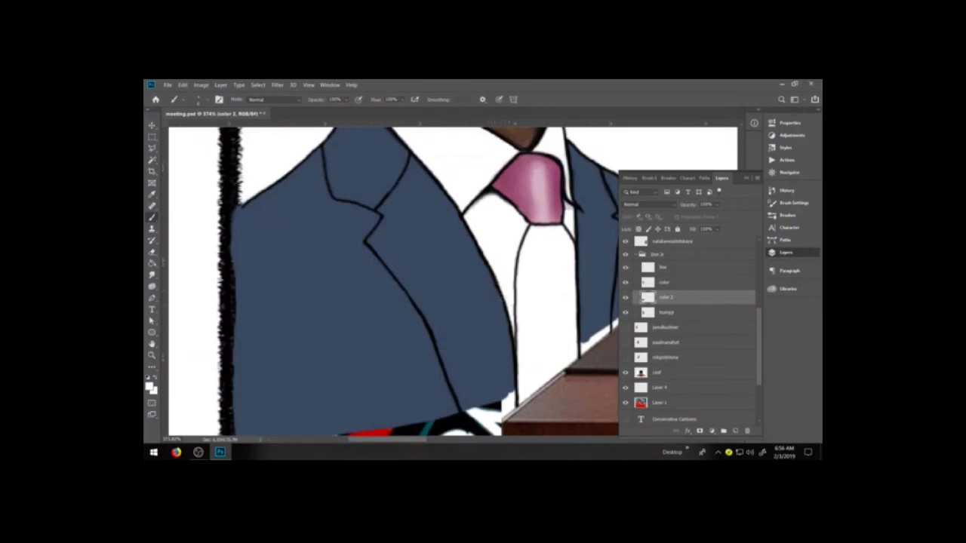
Sample the jacket blue and fill the gap between the right half of the jacket and the table edge
left_click(461, 318, "alt")
left_click(586, 343)
mouse_move(586, 344)
left_mouse_down()
mouse_move(581, 354)
mouse_move(667, 280)
left_mouse_up()
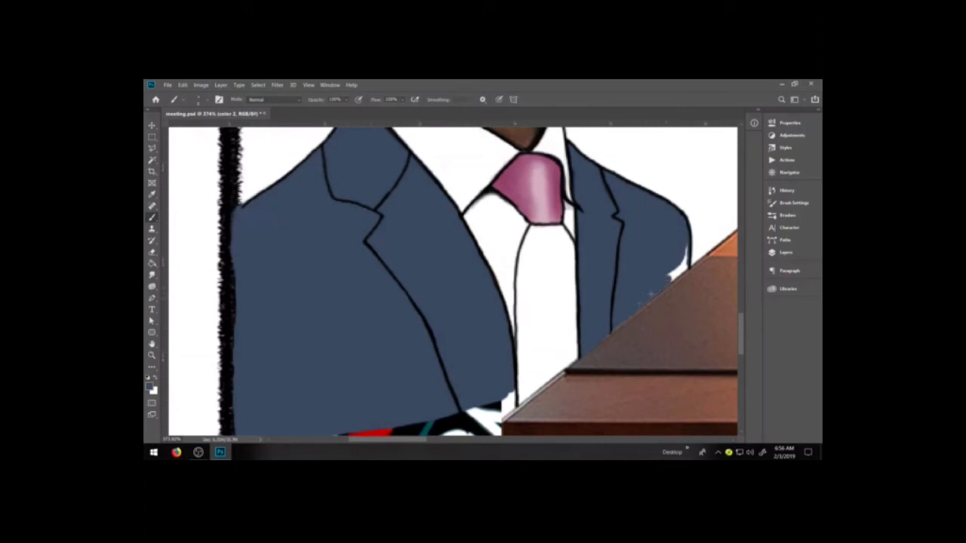
mouse_move(667, 277)
left_mouse_down()
mouse_move(685, 252)
mouse_move(682, 268)
left_mouse_up()
Sample light pink from the tie knot and fill the tie blade down to the table edge
left_click(539, 201, "alt")
mouse_move(552, 242)
left_mouse_down()
mouse_move(542, 240)
mouse_move(558, 338)
mouse_move(530, 374)
mouse_move(523, 370)
mouse_move(524, 309)
mouse_move(548, 358)
mouse_move(571, 287)
mouse_move(577, 343)
left_mouse_up()
mouse_move(540, 293)
left_mouse_down()
mouse_move(563, 249)
mouse_move(575, 301)
left_mouse_up()
mouse_move(572, 257)
left_mouse_down()
mouse_move(562, 226)
mouse_move(531, 237)
mouse_move(518, 320)
left_mouse_up()
mouse_move(523, 264)
left_mouse_down()
mouse_move(516, 295)
mouse_move(522, 245)
mouse_move(522, 257)
left_mouse_up()
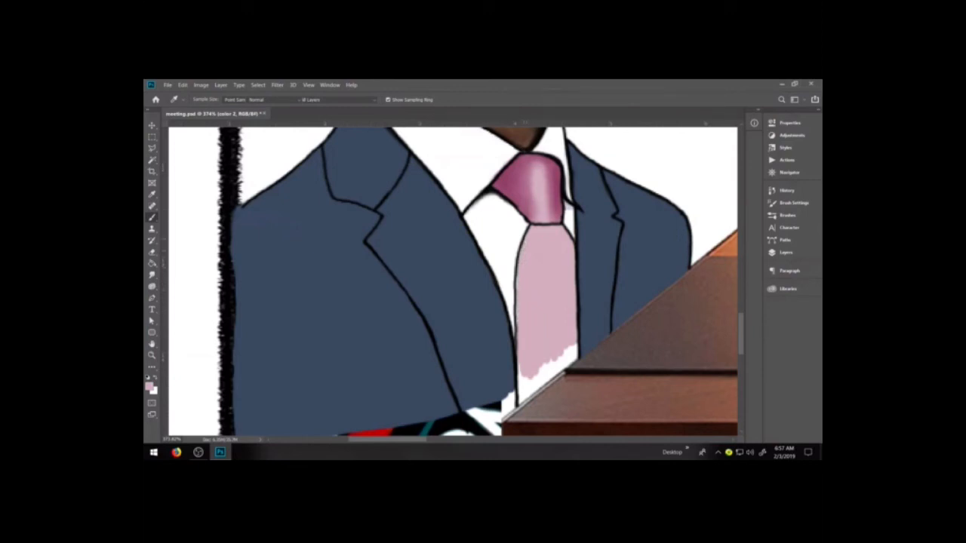
mouse_move(525, 389)
left_mouse_down()
mouse_move(521, 382)
mouse_move(522, 397)
mouse_move(573, 349)
mouse_move(572, 365)
left_mouse_up()
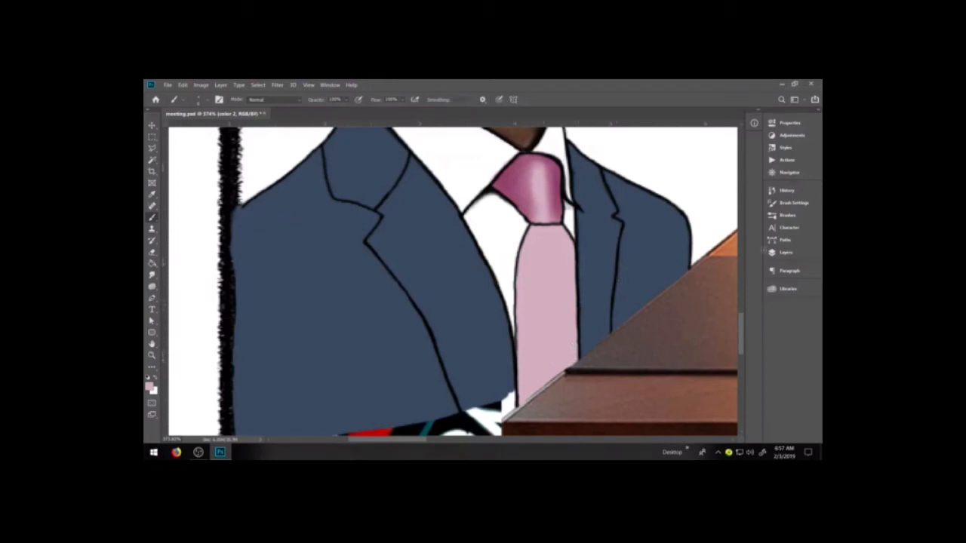
Sample the dark pink from the tie knot and softly shade both long edges of the tie blade
left_click(787, 215)
left_click(664, 314)
left_click(787, 215)
left_click(510, 178, "alt")
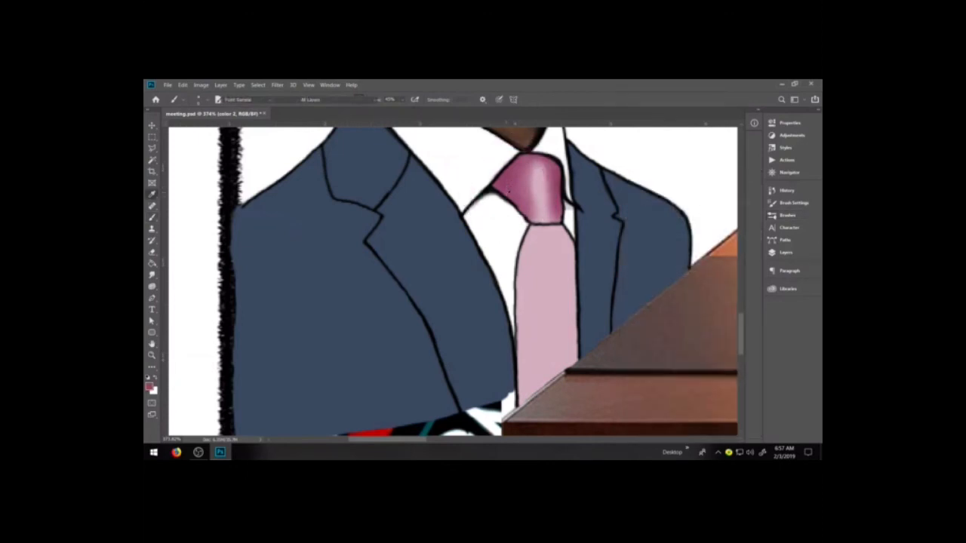
left_click_drag(529, 234, 521, 290)
left_click_drag(562, 228, 573, 284)
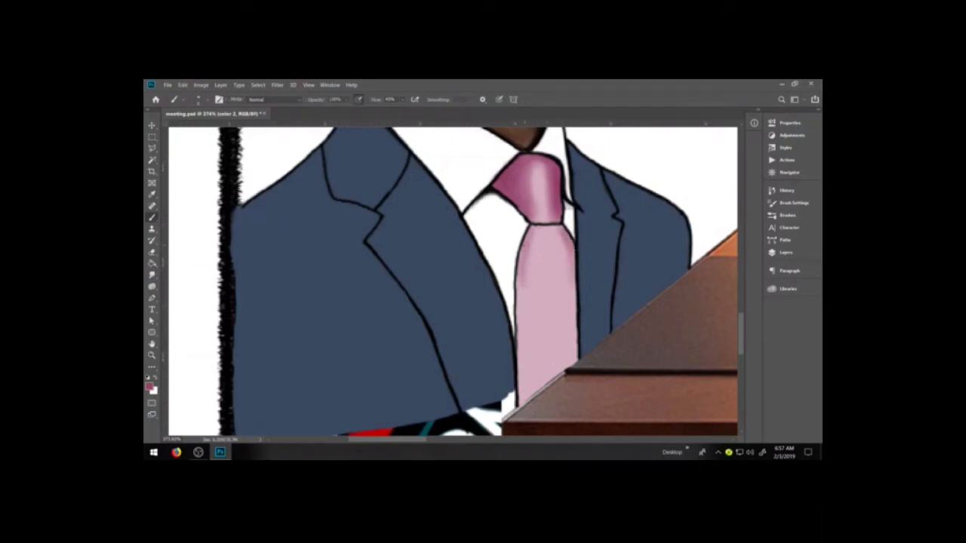
mouse_move(520, 260)
left_mouse_down()
mouse_move(521, 376)
mouse_move(533, 283)
left_mouse_up()
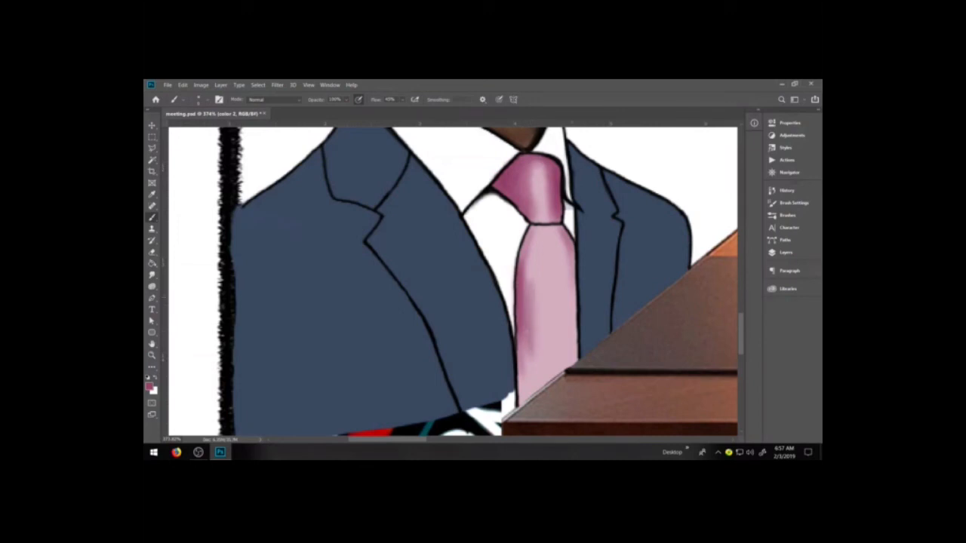
mouse_move(571, 341)
left_mouse_down()
mouse_move(570, 249)
mouse_move(573, 352)
mouse_move(573, 339)
left_mouse_up()
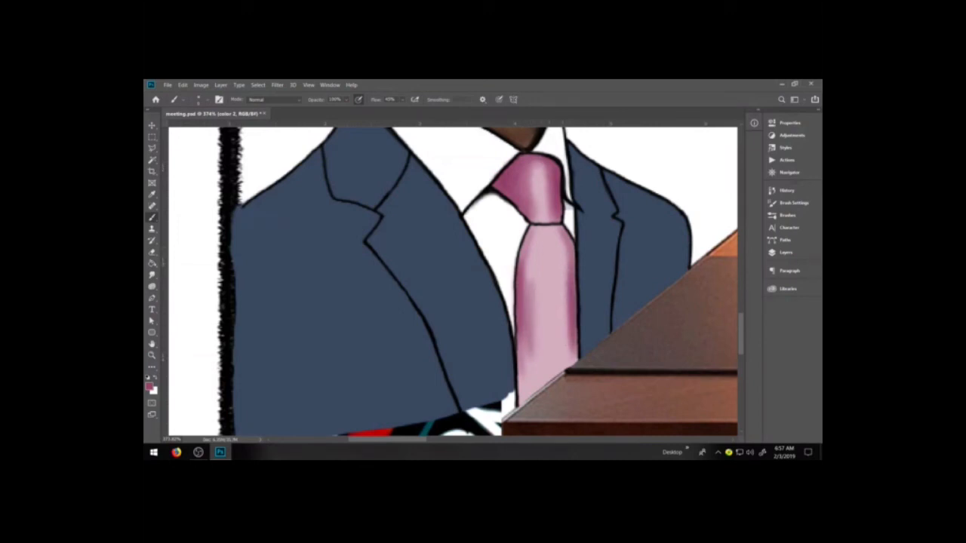
Shade the middle and lower part of the tie blade darker pink and erase the spill over the table edge
mouse_move(536, 245)
left_mouse_down()
mouse_move(529, 280)
mouse_move(542, 340)
mouse_move(548, 271)
mouse_move(556, 344)
mouse_move(562, 298)
left_mouse_up()
mouse_move(528, 389)
left_mouse_down()
mouse_move(551, 335)
mouse_move(552, 353)
mouse_move(524, 399)
mouse_move(521, 353)
mouse_move(522, 393)
mouse_move(554, 360)
mouse_move(533, 354)
mouse_move(548, 358)
mouse_move(564, 329)
left_mouse_up()
mouse_move(569, 366)
left_mouse_down()
mouse_move(572, 340)
mouse_move(546, 382)
mouse_move(571, 361)
left_mouse_up()
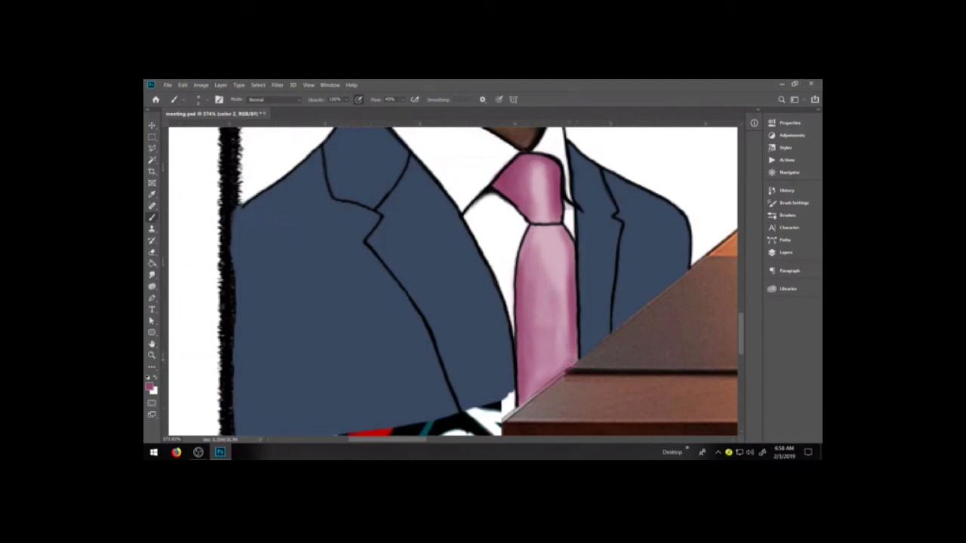
key("e")
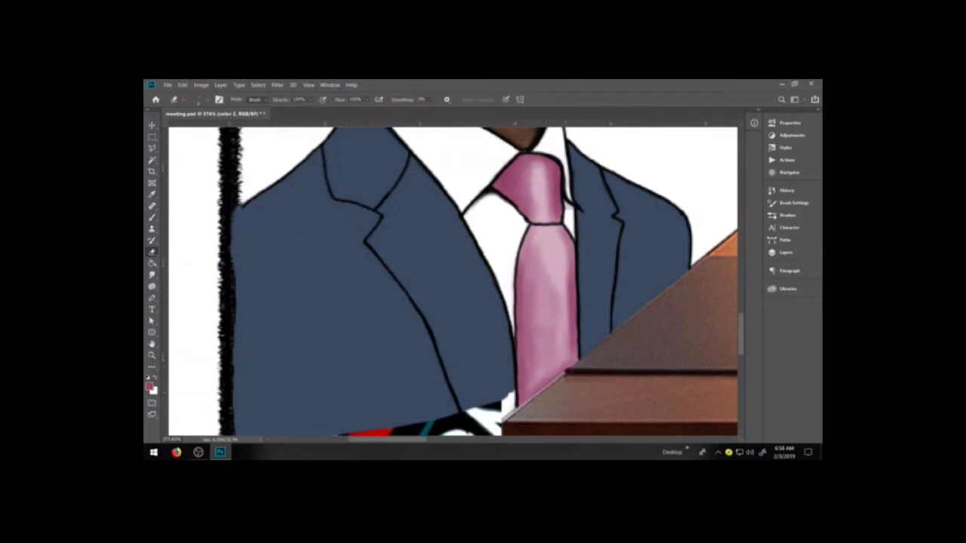
Enlarge the brush and darken the lower half of the tie blade toward the table
key("b")
key("bracketright")
key("bracketright")
key("bracketright")
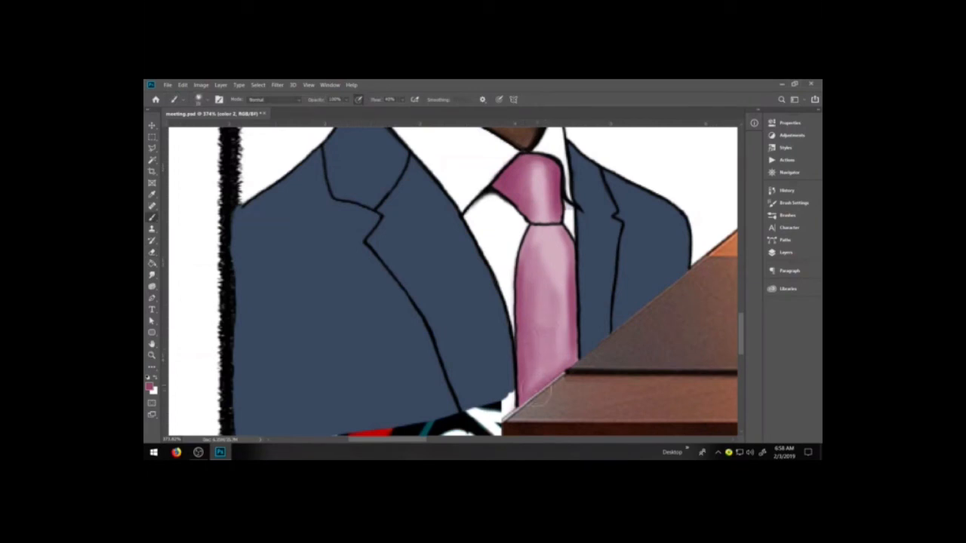
left_click_drag(538, 355, 538, 377)
mouse_move(540, 330)
left_mouse_down()
mouse_move(540, 378)
mouse_move(554, 372)
left_mouse_up()
left_click_drag(560, 309, 559, 370)
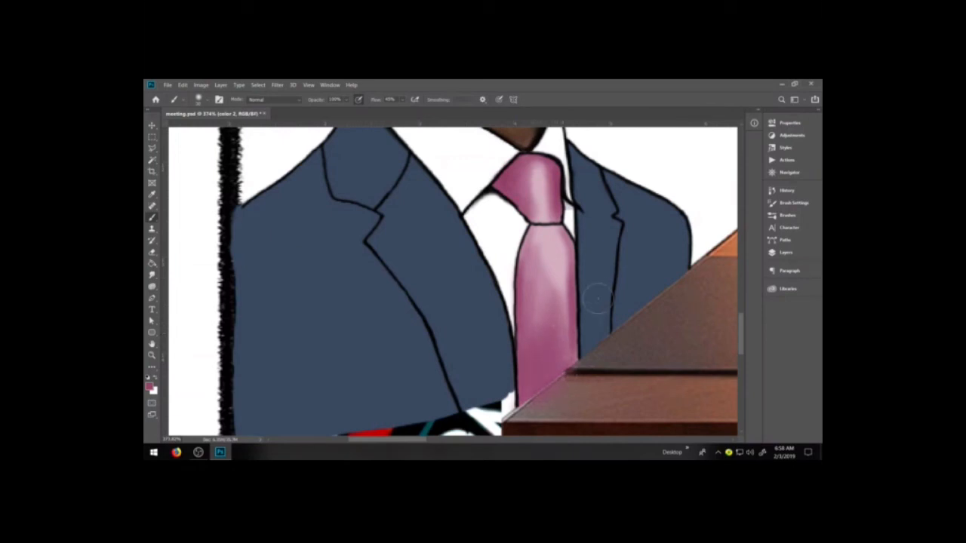
Sample a deeper pink from the knot's shaded side, deepen the lower tie shading and erase the overspill on the table
key("i")
left_click(557, 189)
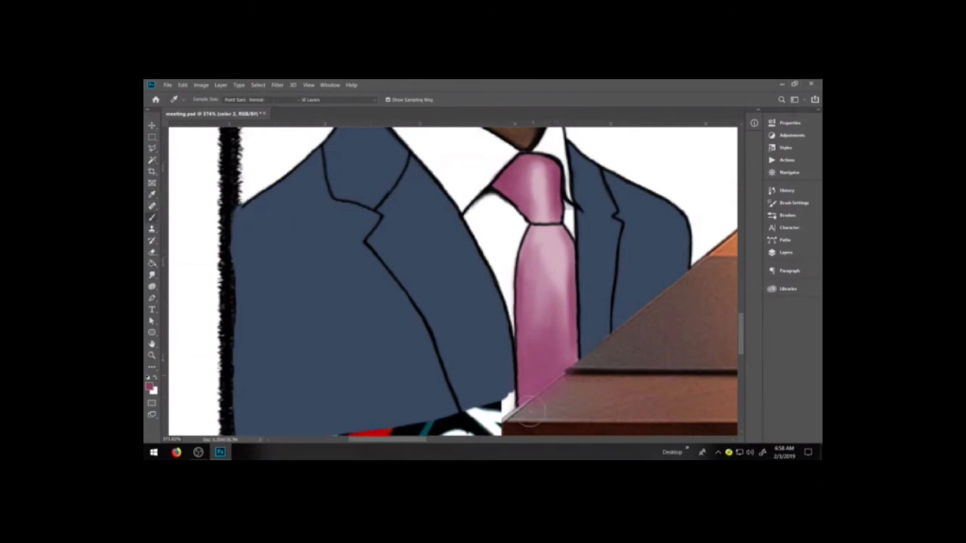
key("b")
left_click_drag(558, 301, 555, 373)
mouse_move(538, 315)
left_mouse_down()
mouse_move(544, 243)
mouse_move(540, 296)
left_mouse_up()
key("e")
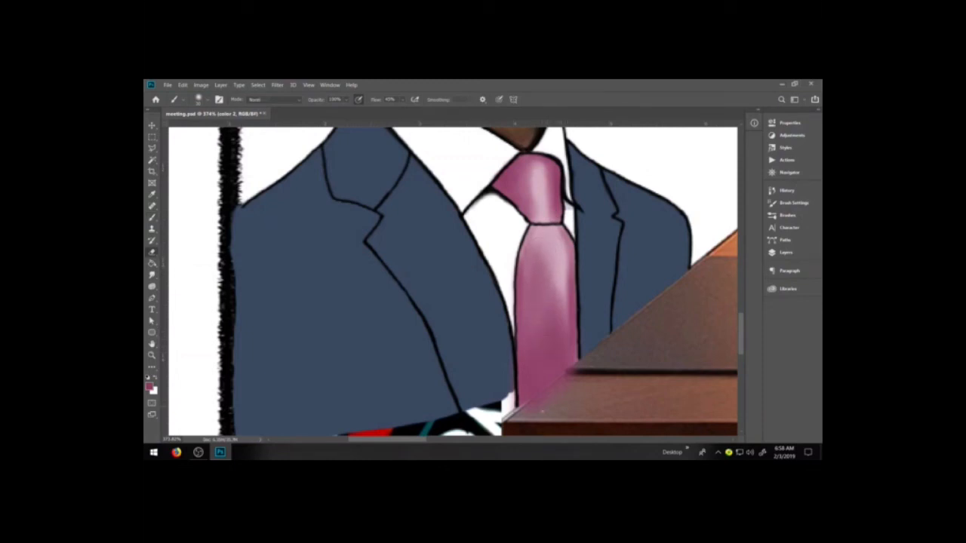
key("e")
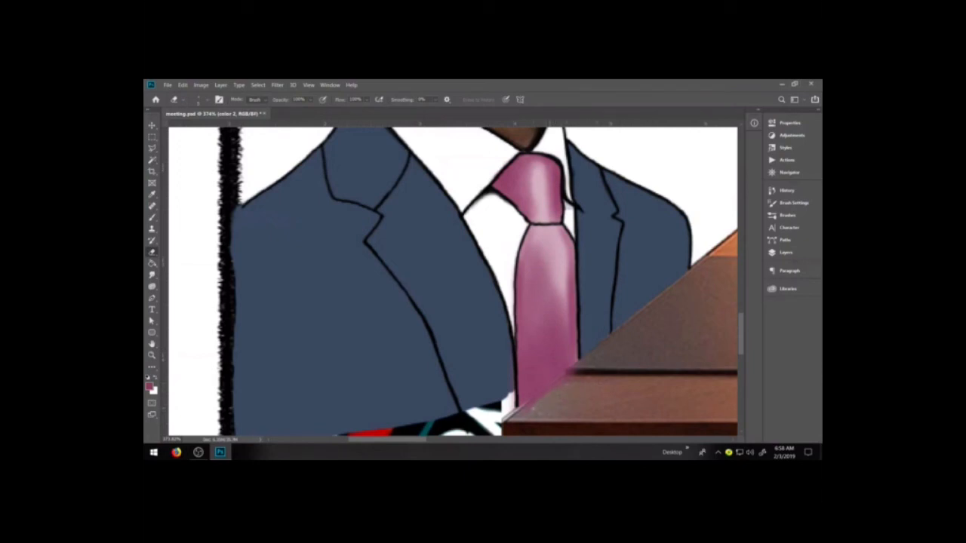
left_click_drag(528, 405, 553, 383)
Extend the jacket's navy blue downward on the color 2 layer, covering the exposed background between the frame and table
key("space")
left_click_drag(578, 363, 608, 309)
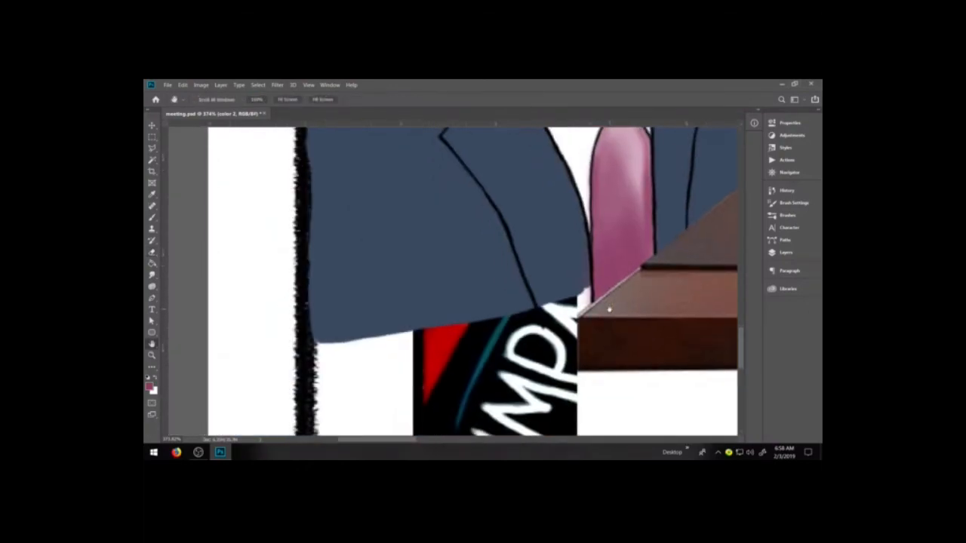
key("b")
left_click(785, 252)
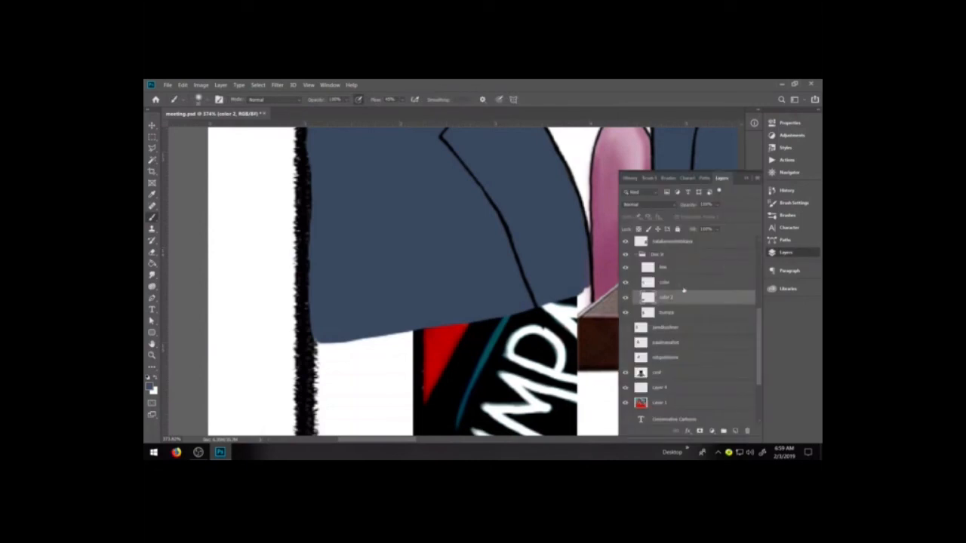
left_click(785, 253)
key("bracketleft")
key("bracketleft")
key("bracketleft")
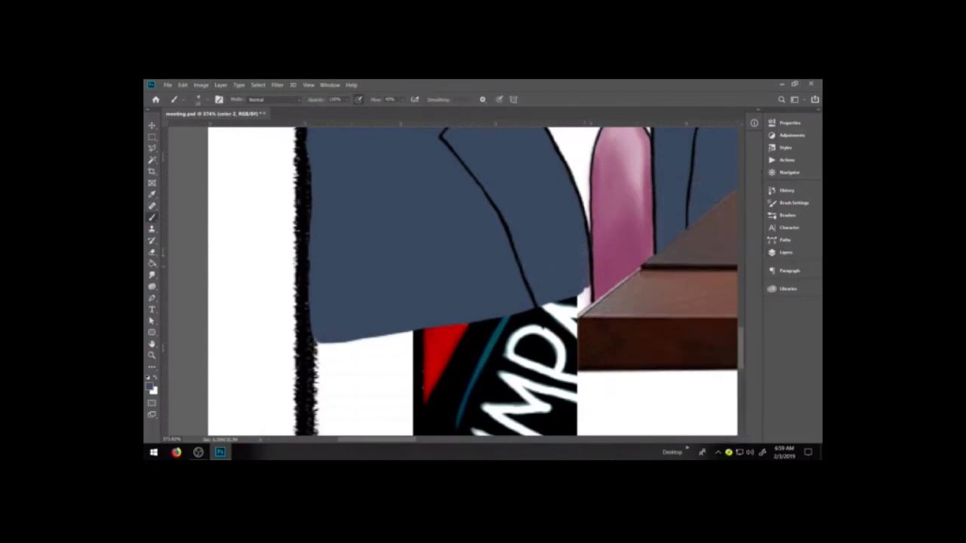
mouse_move(582, 297)
left_mouse_down()
mouse_move(543, 323)
mouse_move(538, 365)
mouse_move(534, 313)
mouse_move(538, 347)
mouse_move(553, 314)
mouse_move(550, 353)
mouse_move(551, 326)
mouse_move(534, 347)
mouse_move(494, 315)
mouse_move(488, 389)
mouse_move(469, 317)
mouse_move(456, 317)
mouse_move(447, 398)
mouse_move(437, 397)
mouse_move(427, 372)
mouse_move(461, 319)
mouse_move(414, 350)
mouse_move(403, 328)
mouse_move(380, 376)
mouse_move(365, 323)
mouse_move(348, 336)
mouse_move(343, 378)
mouse_move(324, 332)
mouse_move(340, 349)
left_mouse_up()
key("bracketright")
key("bracketright")
key("bracketright")
key("bracketright")
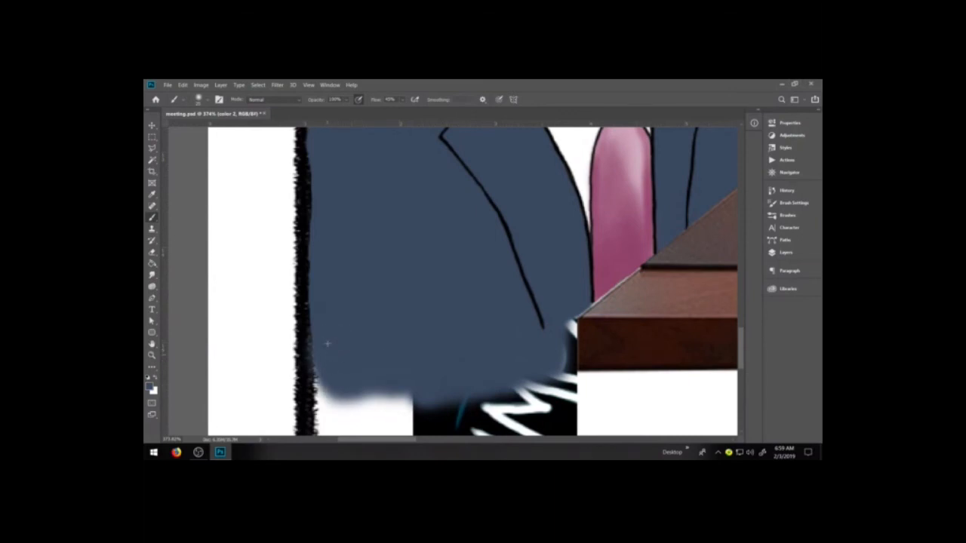
Hide the red background artwork on Layer 1
left_click(785, 252)
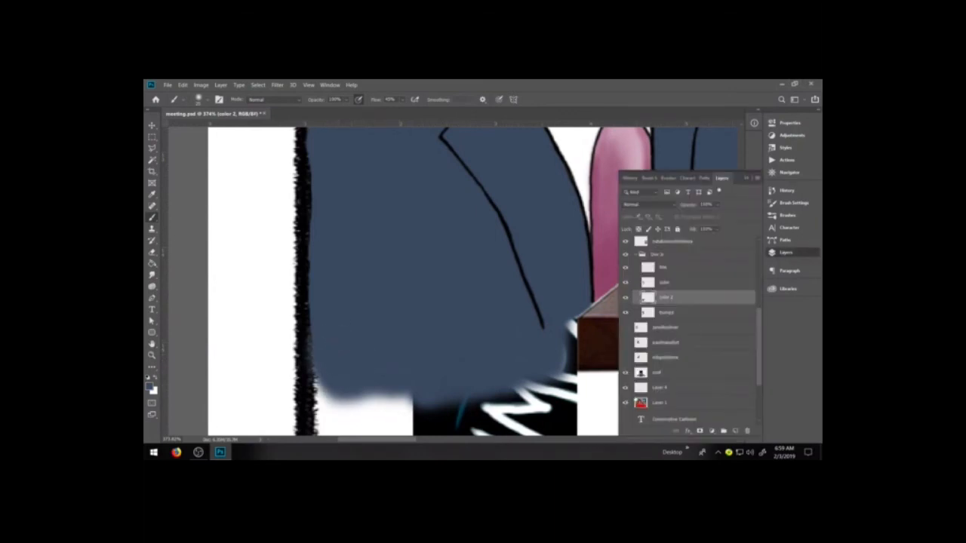
left_click(626, 400)
left_click(785, 252)
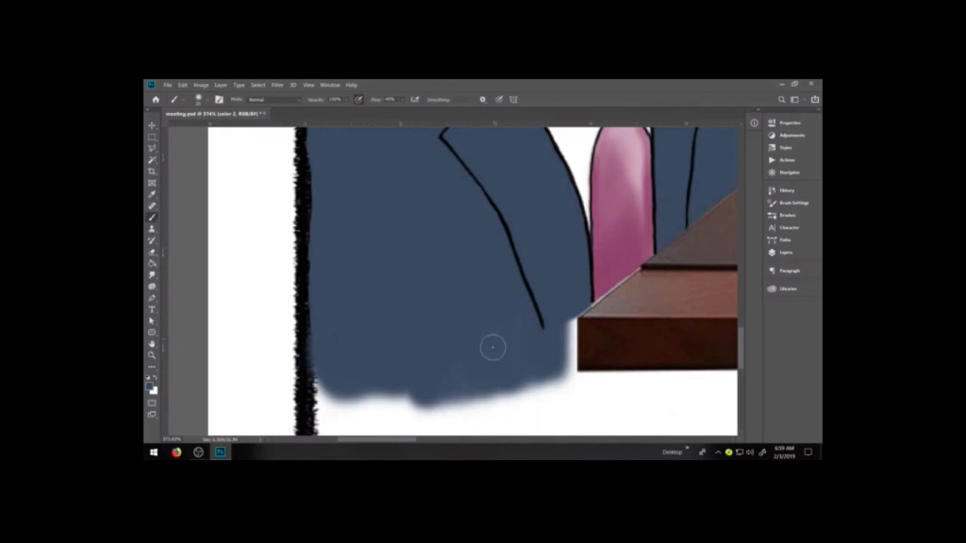
Shrink the brush and fill the white gap between the jacket's lower corner and the table's end with navy
key("bracketleft")
key("bracketleft")
key("bracketleft")
key("bracketleft")
mouse_move(565, 332)
left_mouse_down()
mouse_move(569, 344)
mouse_move(574, 317)
left_mouse_up()
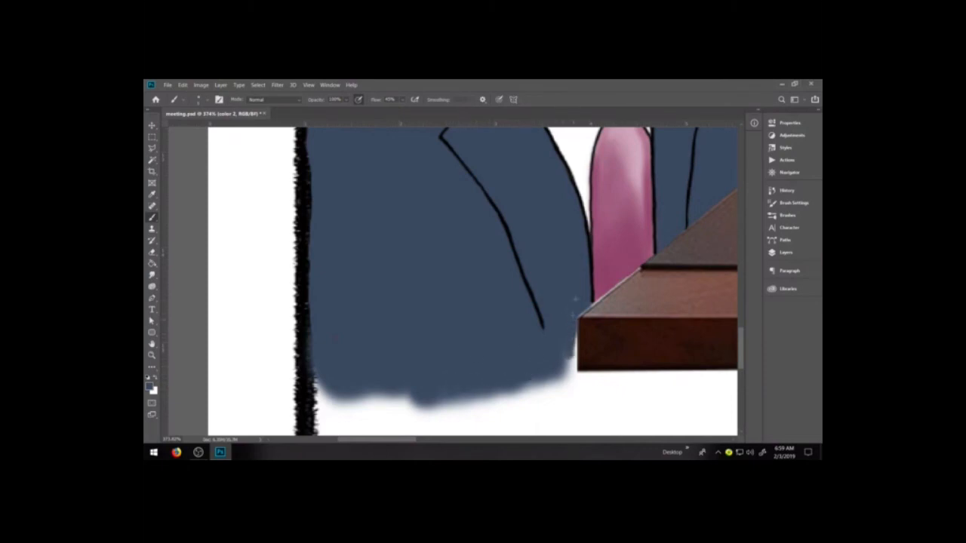
mouse_move(562, 350)
left_mouse_down()
mouse_move(571, 372)
mouse_move(573, 335)
left_mouse_up()
left_click_drag(554, 369, 577, 371)
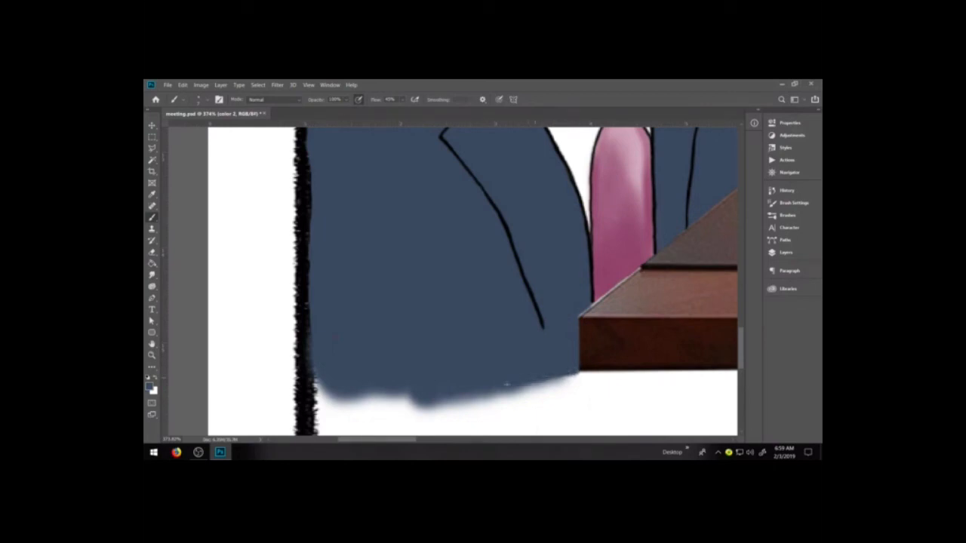
Even out the jacket's ragged lower hem with navy strokes from the table end to the frame
left_click_drag(461, 389, 507, 391)
mouse_move(414, 398)
left_mouse_down()
mouse_move(394, 397)
mouse_move(425, 389)
left_mouse_up()
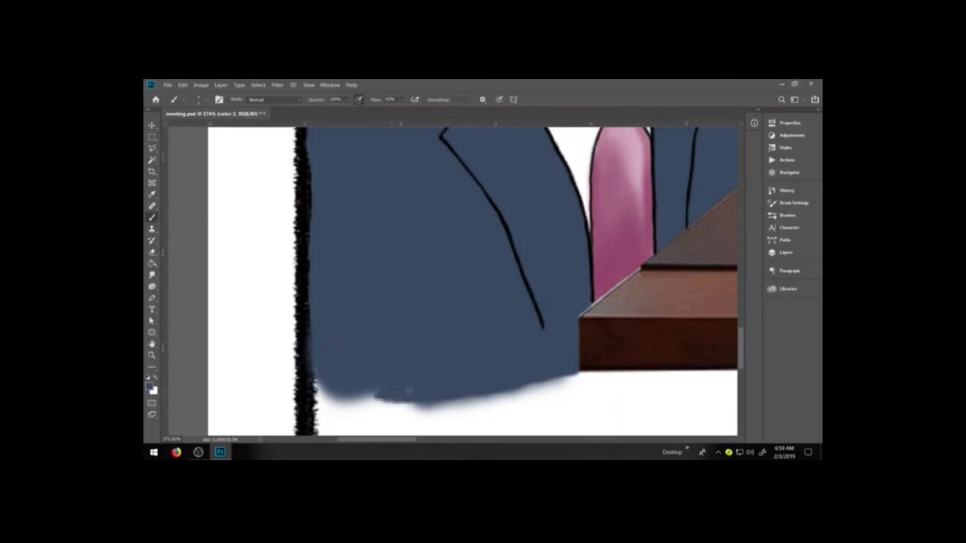
mouse_move(412, 402)
left_mouse_down()
mouse_move(341, 401)
mouse_move(369, 394)
left_mouse_up()
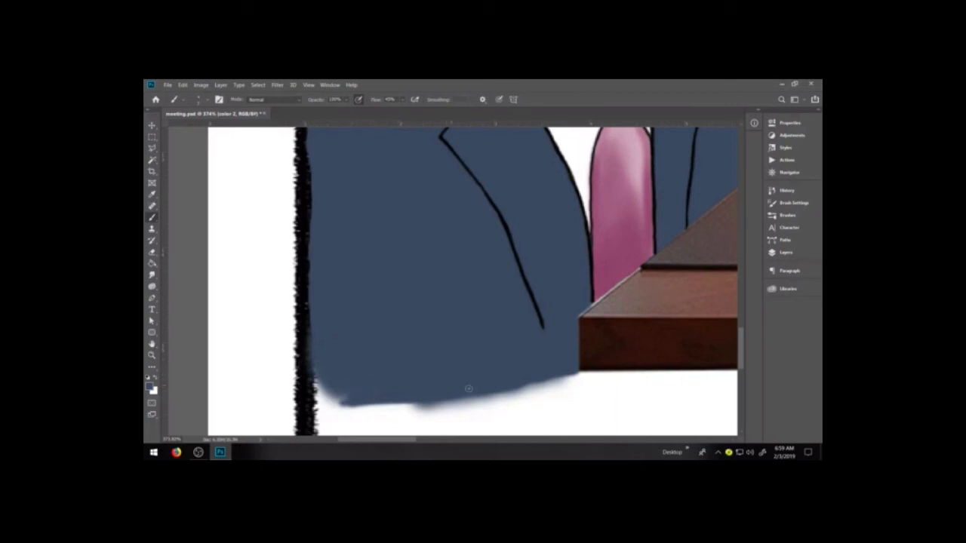
mouse_move(347, 400)
left_mouse_down()
mouse_move(319, 396)
mouse_move(331, 395)
mouse_move(315, 385)
mouse_move(324, 388)
left_mouse_up()
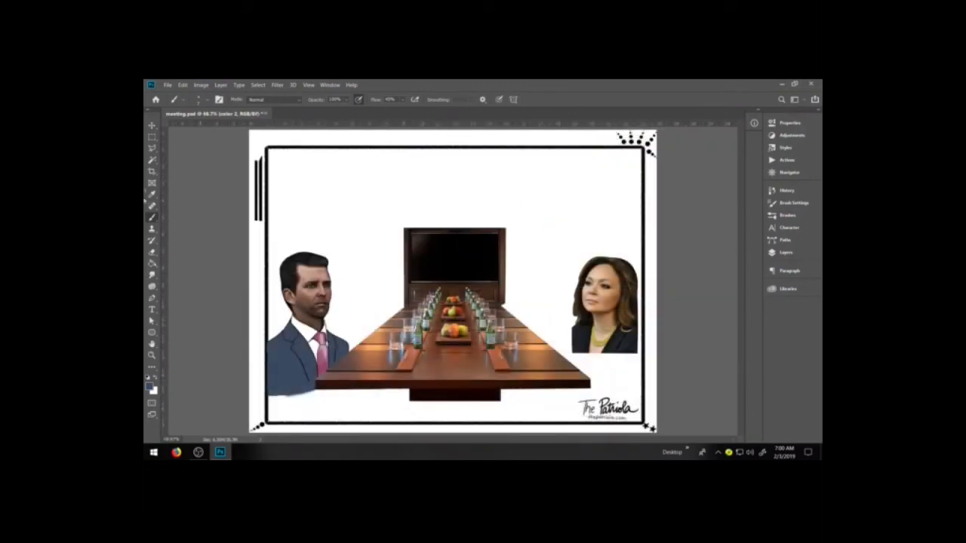
Marquee-select the strip along the left frame line, clear the jacket color overlapping it and deselect
left_click(151, 138)
left_click(152, 356)
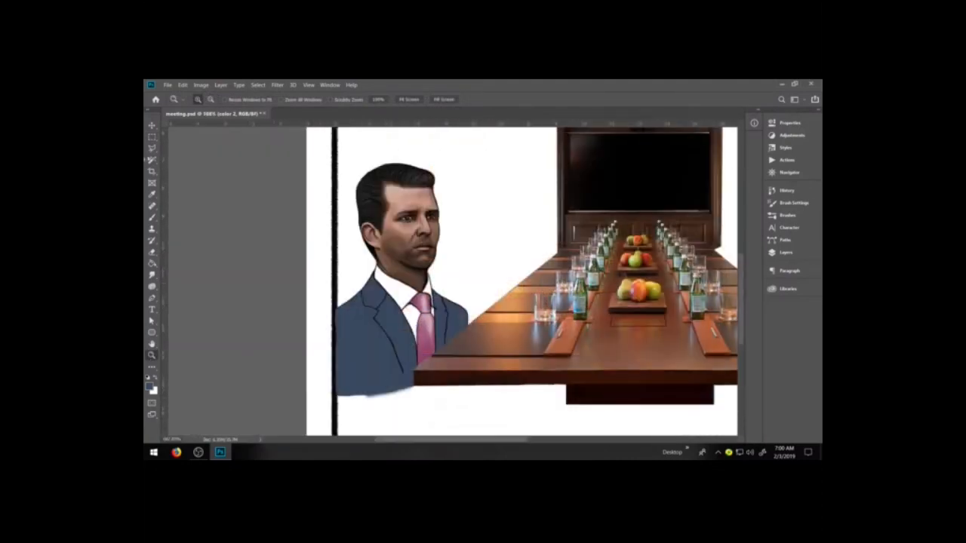
left_click(152, 138)
left_click_drag(309, 269, 337, 421)
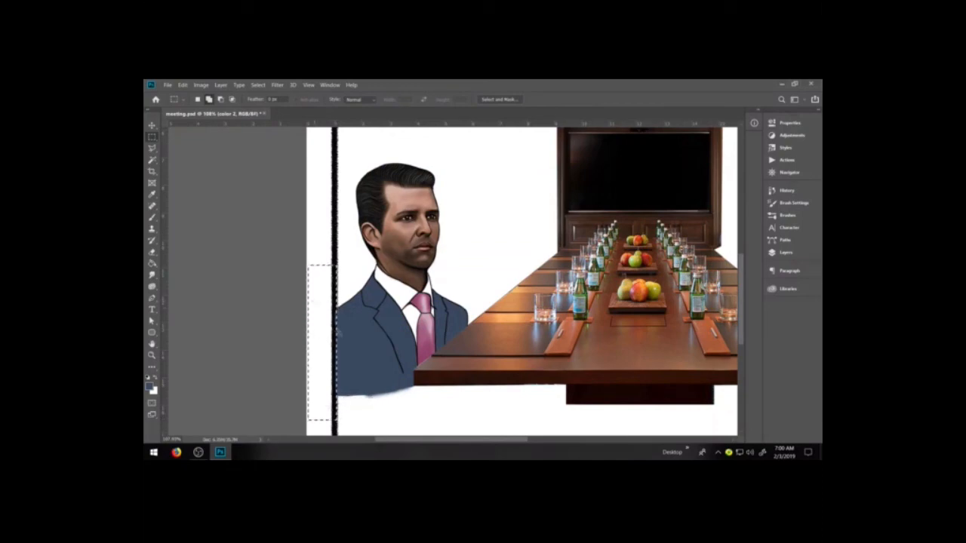
left_click(320, 363)
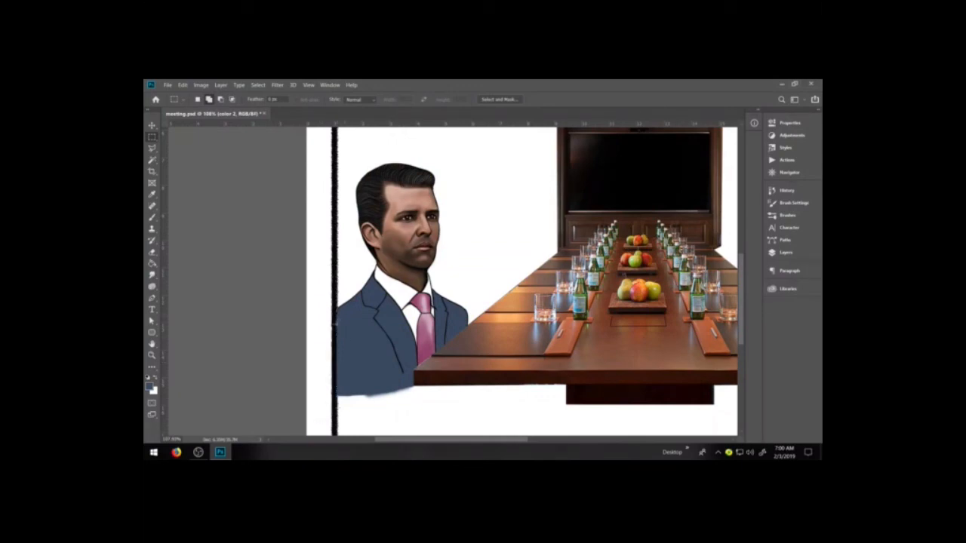
Examine the jacket's lower hem and the whole cartoon composition on the page
scroll(394, 381, "down", 1)
scroll(393, 381, "down", 4)
scroll(394, 381, "up", 3)
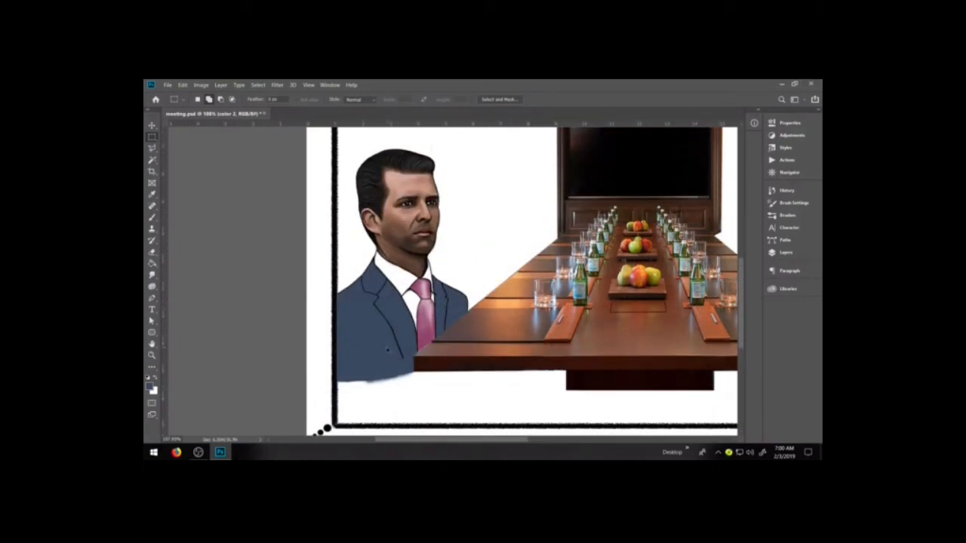
key("ctrl+minus")
key("ctrl+minus")
key("ctrl+minus")
key("ctrl+plus")
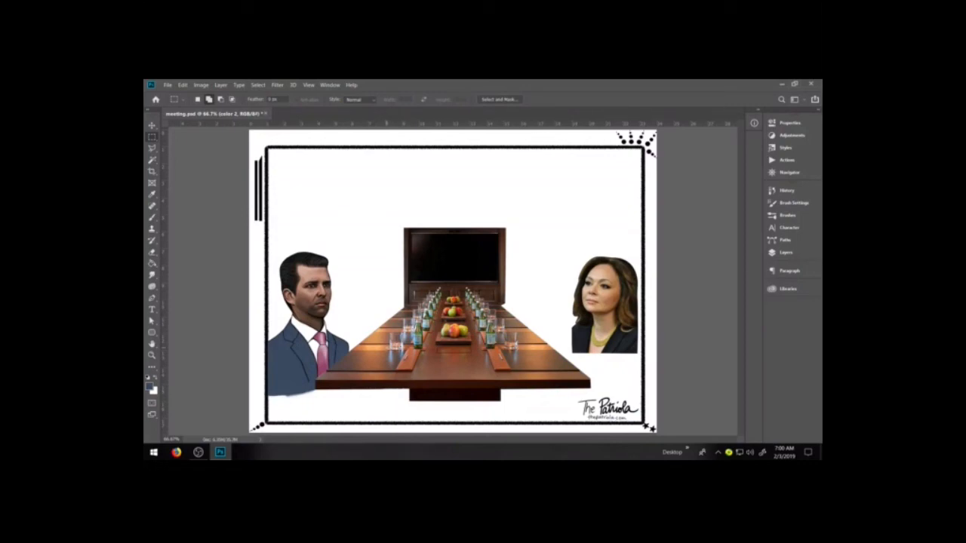
Select the cartoon man's layer group, try moving it upward and undo the move
left_click(151, 125)
left_click(784, 255)
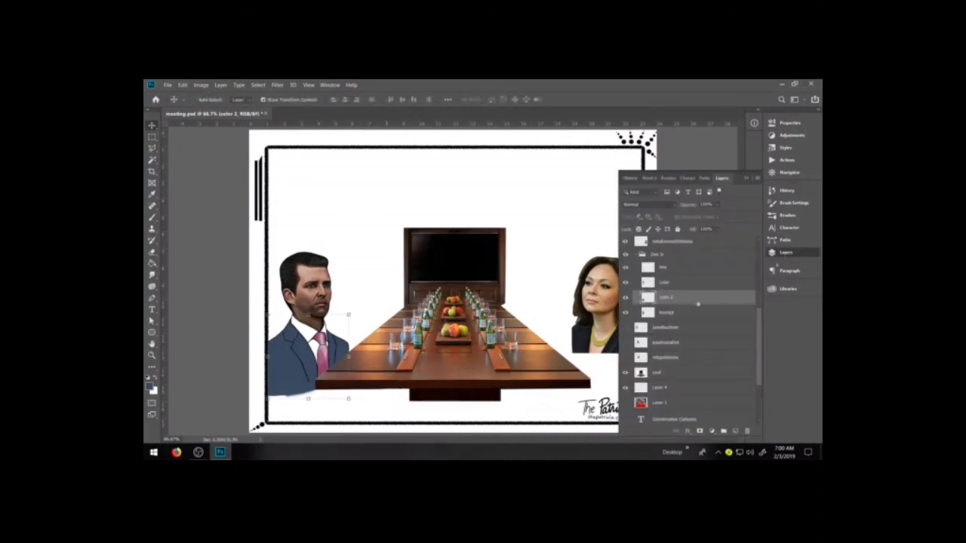
left_click(654, 257)
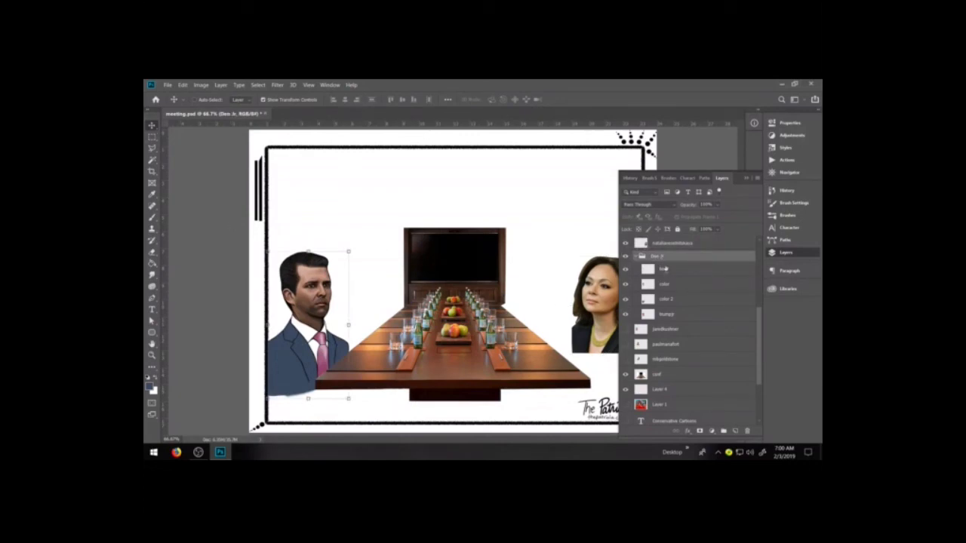
double_click(663, 258)
left_click_drag(320, 309, 322, 268)
key("ctrl+z")
left_click(152, 137)
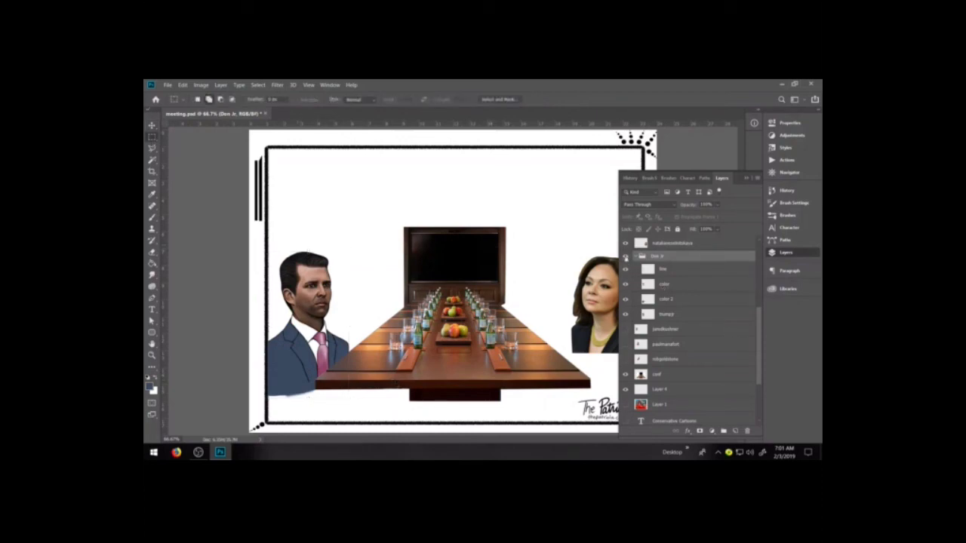
Show the three hidden photo portraits behind the cartoon man to check their placement, and hide them again
left_click(625, 330)
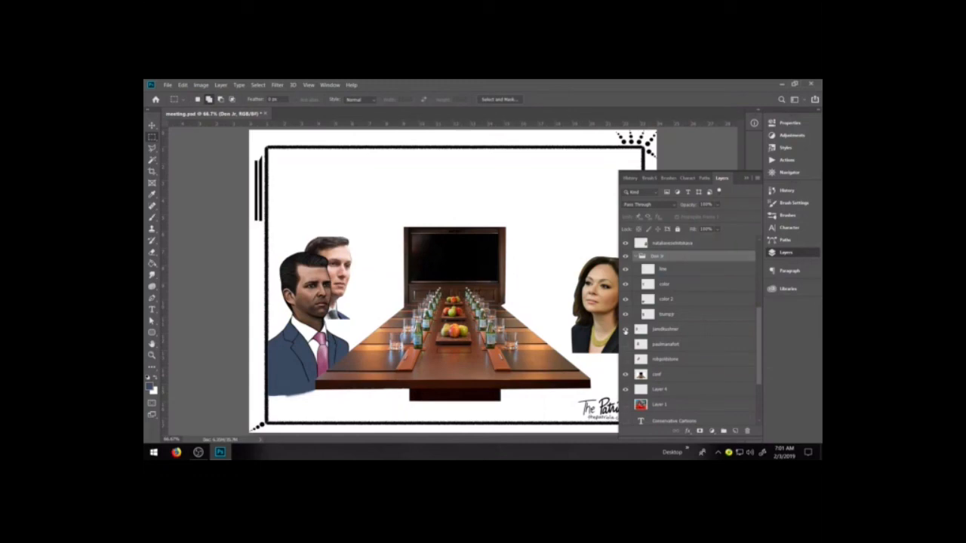
left_click(625, 344)
left_click(625, 359)
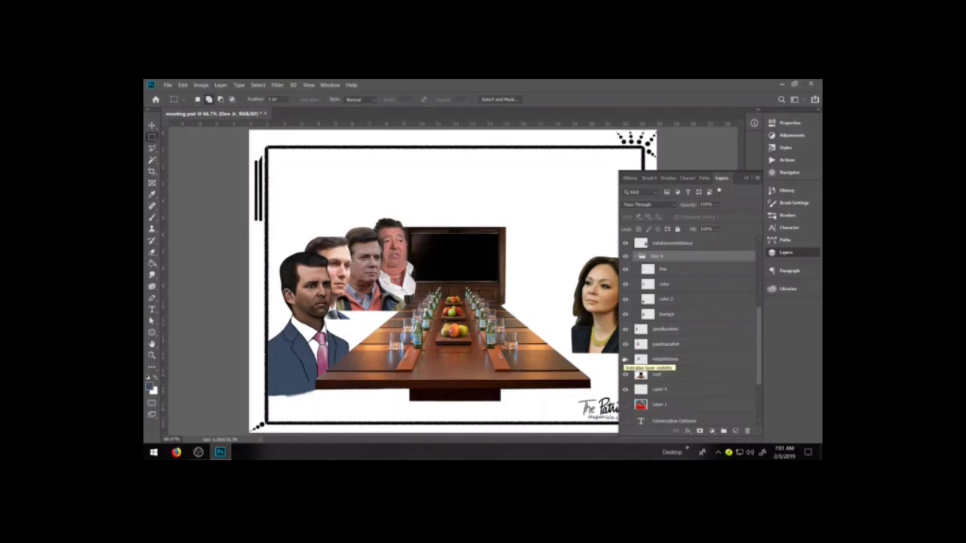
left_click(625, 329)
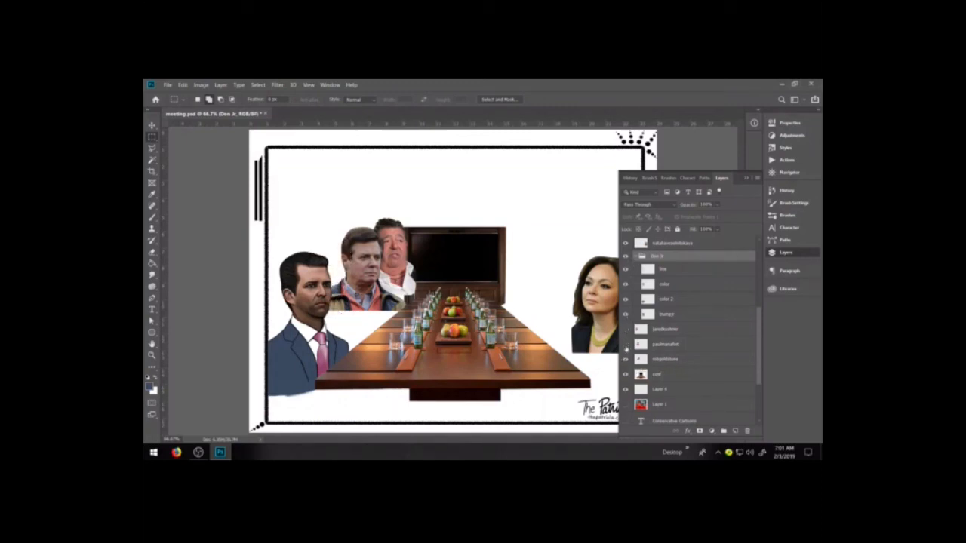
left_click(625, 345)
left_click(625, 360)
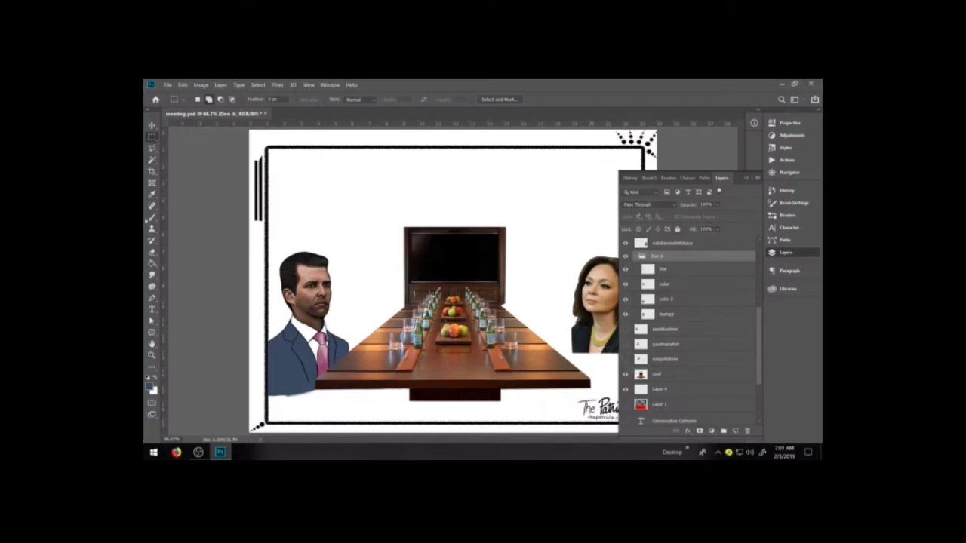
Select the man's photo layer below the paint layers and set the Smudge tool's strength to 30%
left_click(152, 355)
left_click_drag(271, 254, 397, 385)
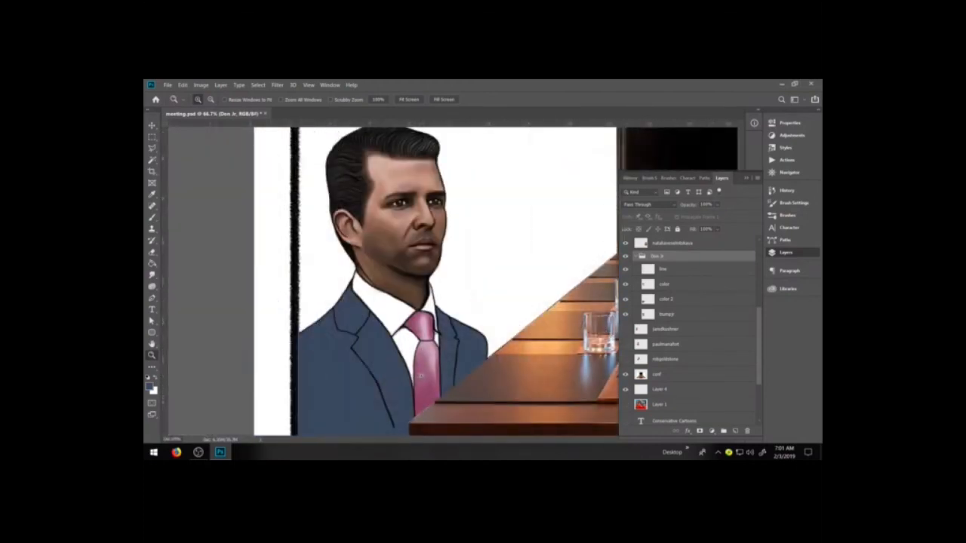
left_click(668, 314)
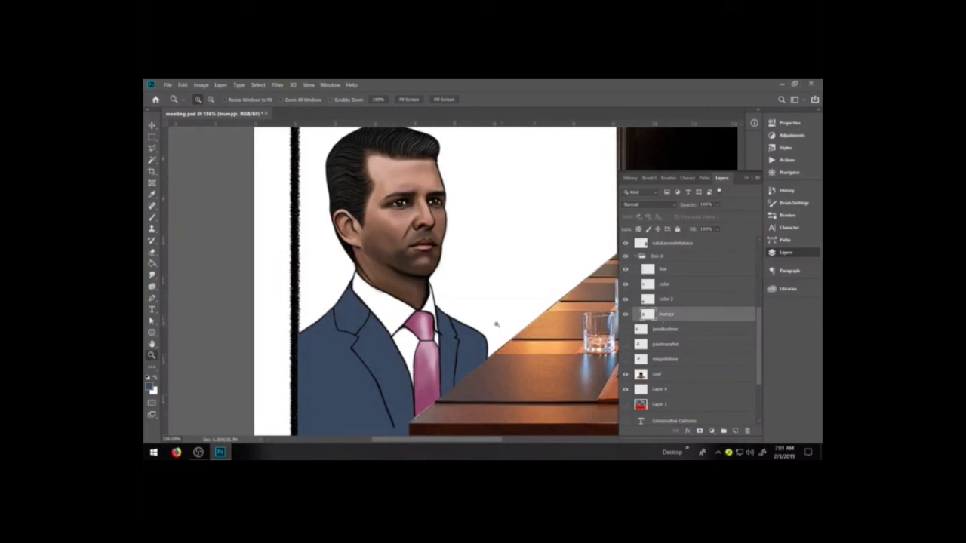
scroll(493, 324, "up", 2)
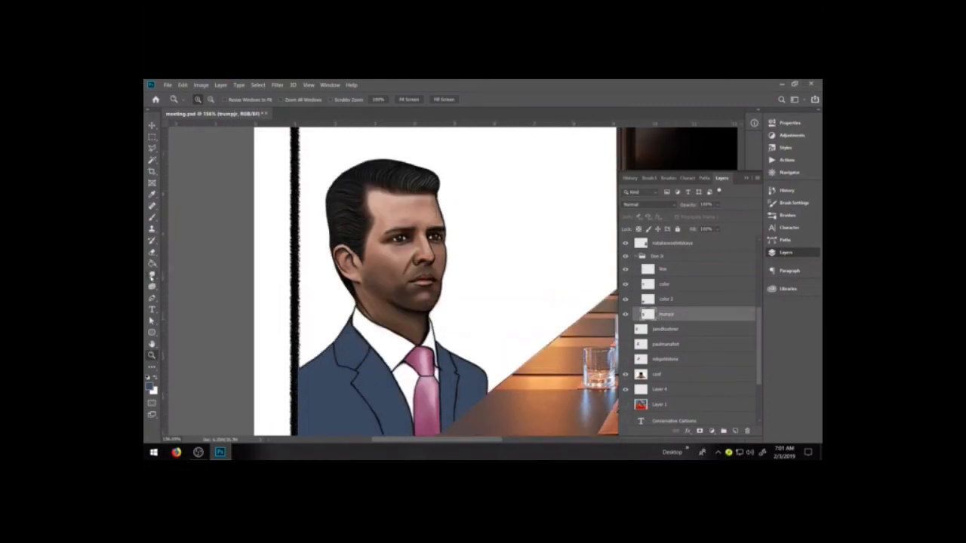
left_click(152, 276)
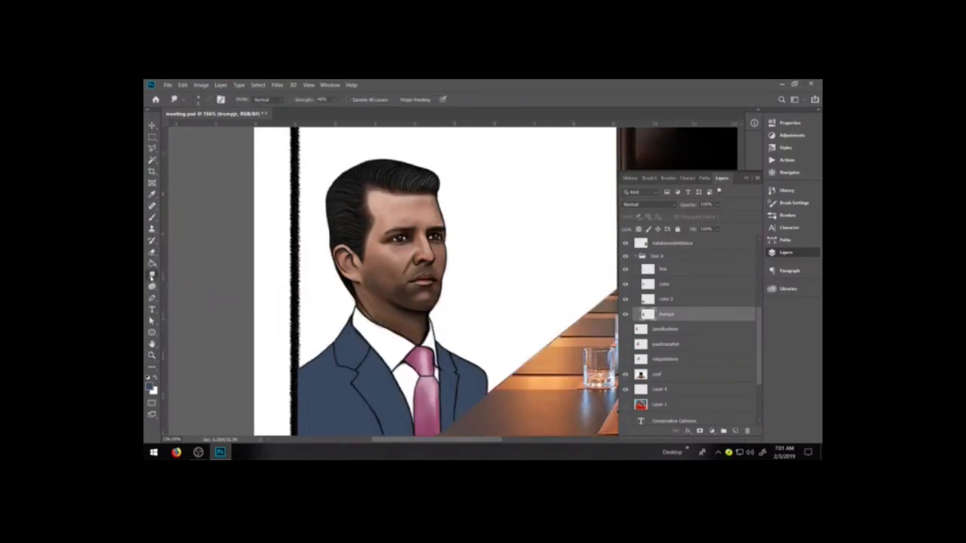
left_click(336, 101)
left_click_drag(338, 111, 334, 111)
Smudge the man's photo layer to smooth the skin, ear and lips, varying the brush size
left_click(391, 300)
key("bracketright")
key("bracketright")
key("bracketright")
key("bracketright")
key("bracketright")
key("bracketright")
key("ctrl+plus")
key("ctrl+plus")
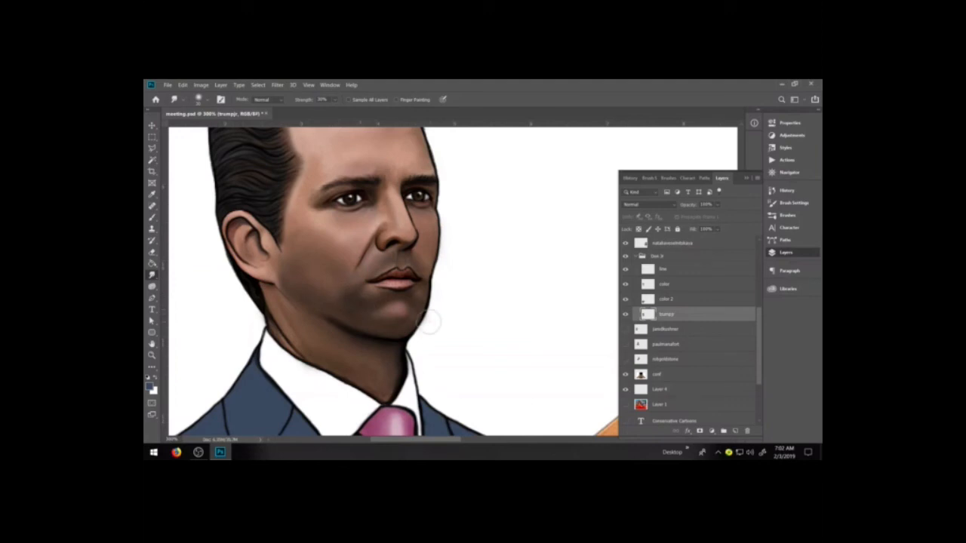
key("[")
key("[")
key("space")
left_click_drag(408, 223, 440, 293)
key("h")
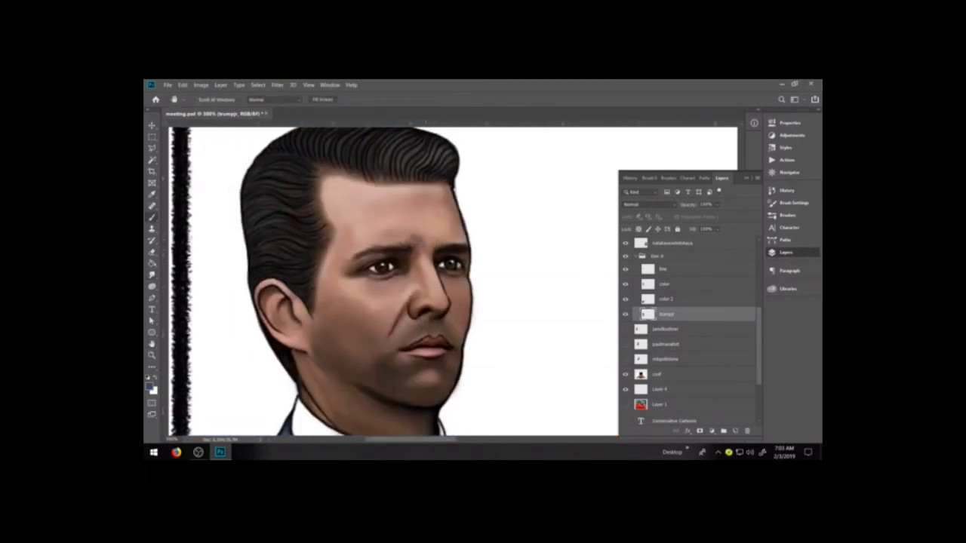
key("r")
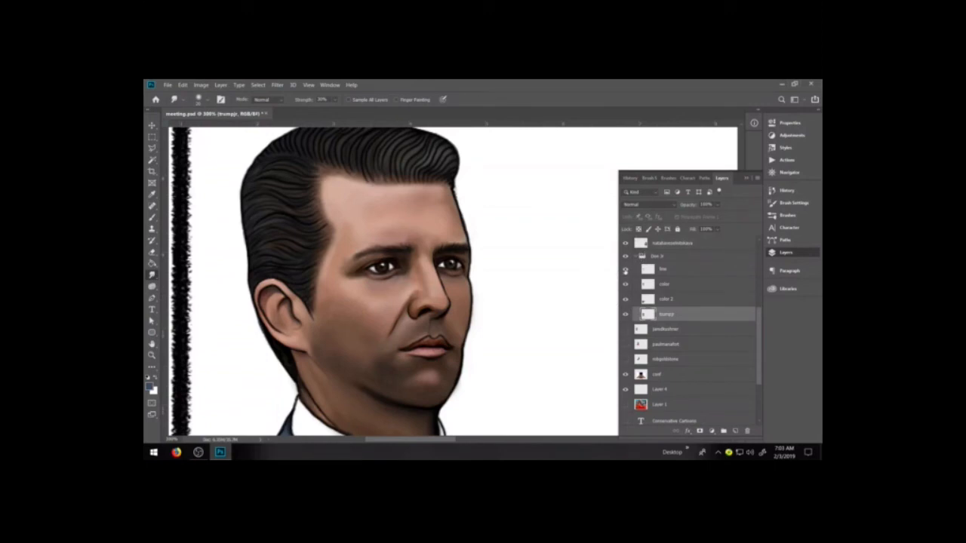
Hide the line, color, color 2 and photo layers in turn and show them again to compare painting and photo
left_click(677, 270)
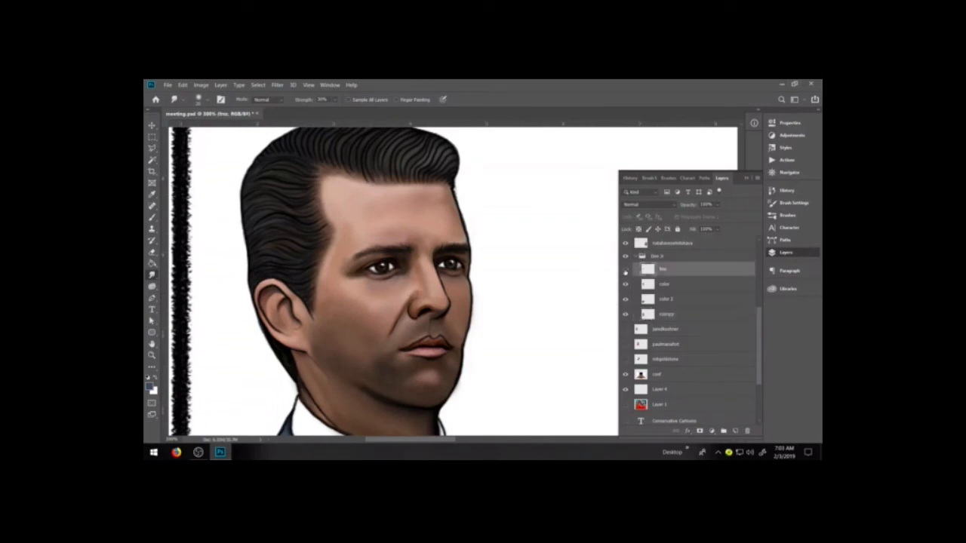
left_click(624, 270)
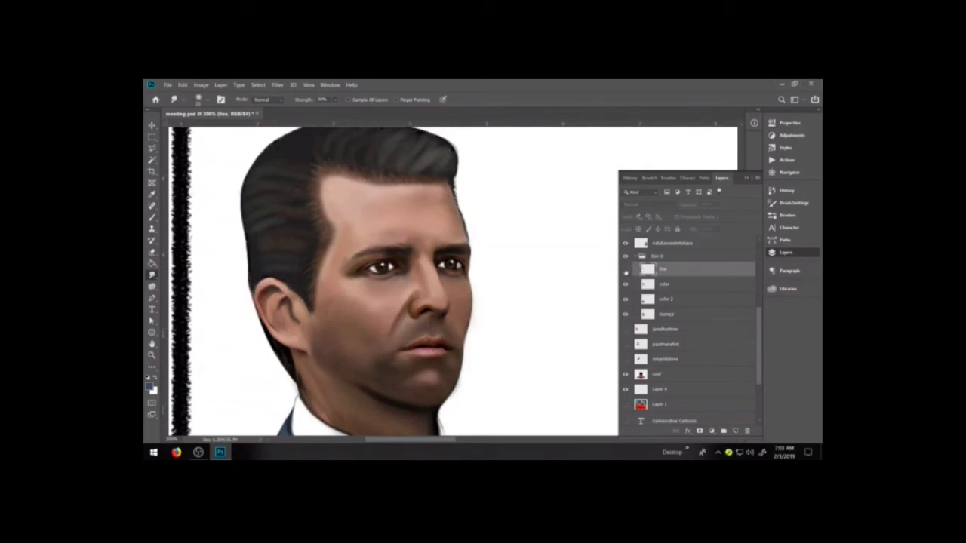
left_click(625, 285)
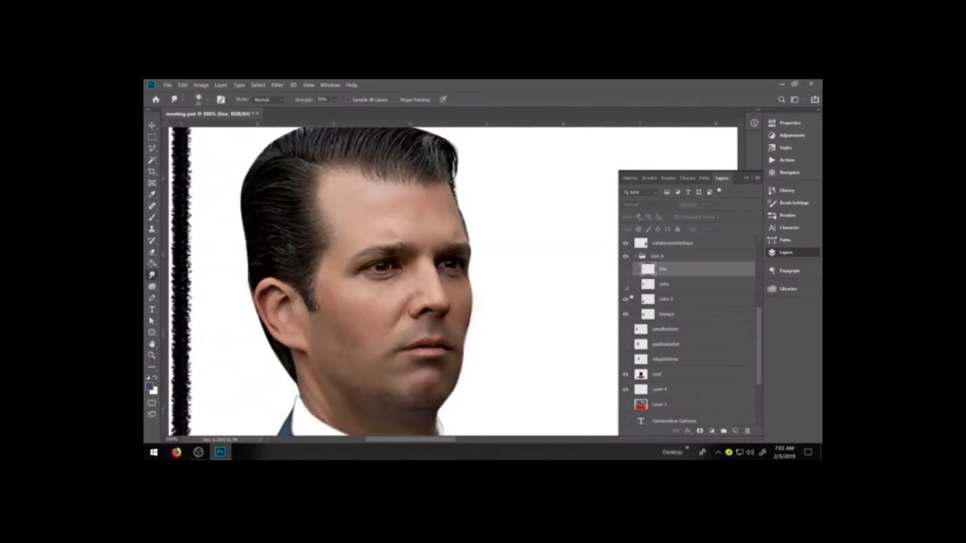
left_click(625, 298)
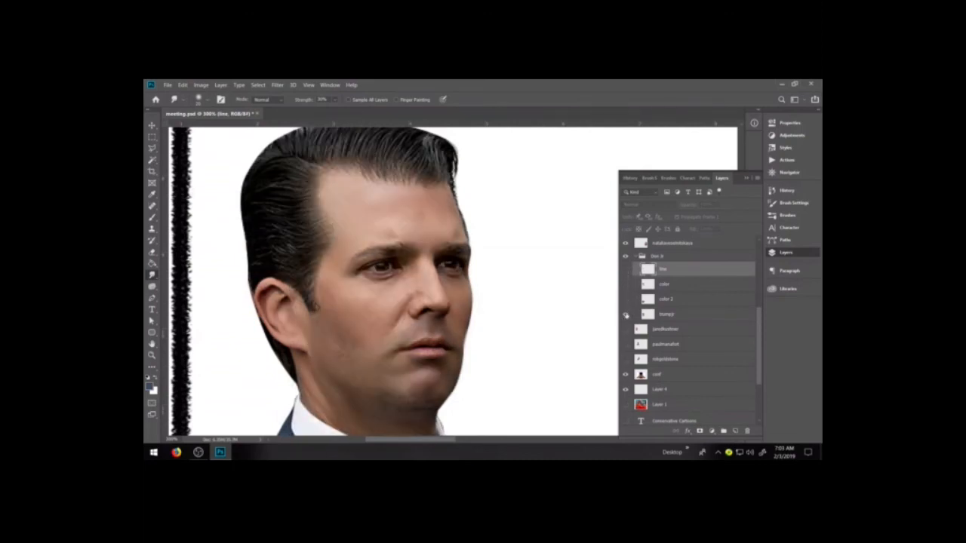
left_click(625, 315)
left_click(625, 314)
left_click(626, 271)
left_click(625, 300)
left_click(626, 285)
left_click(626, 271)
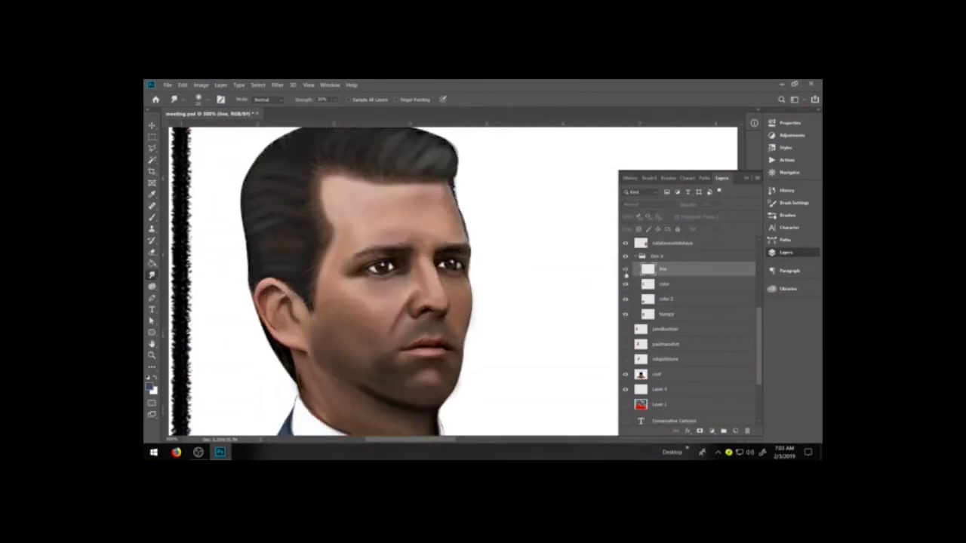
Toggle only the photo layer's visibility to check how the painted layers look without it
left_click(625, 314)
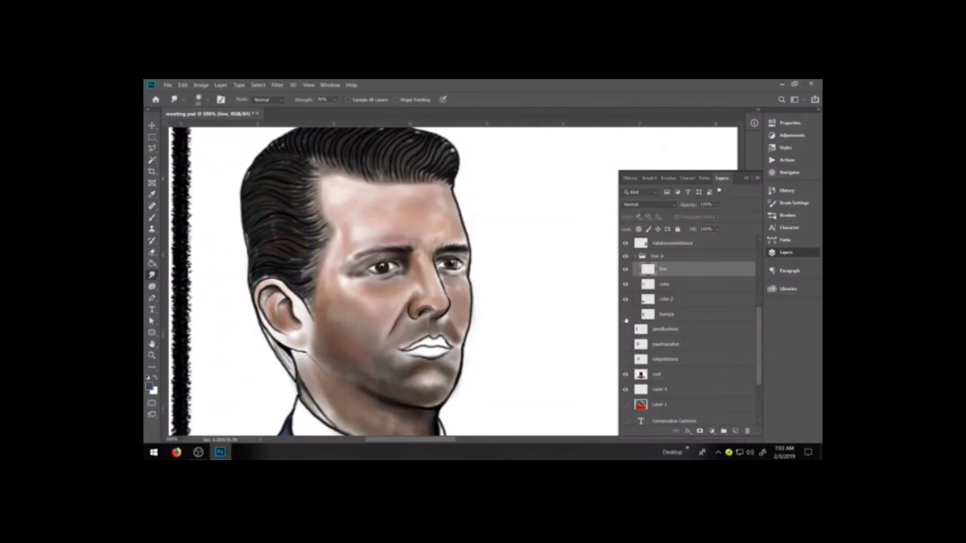
left_click(625, 314)
left_click(624, 313)
left_click(625, 314)
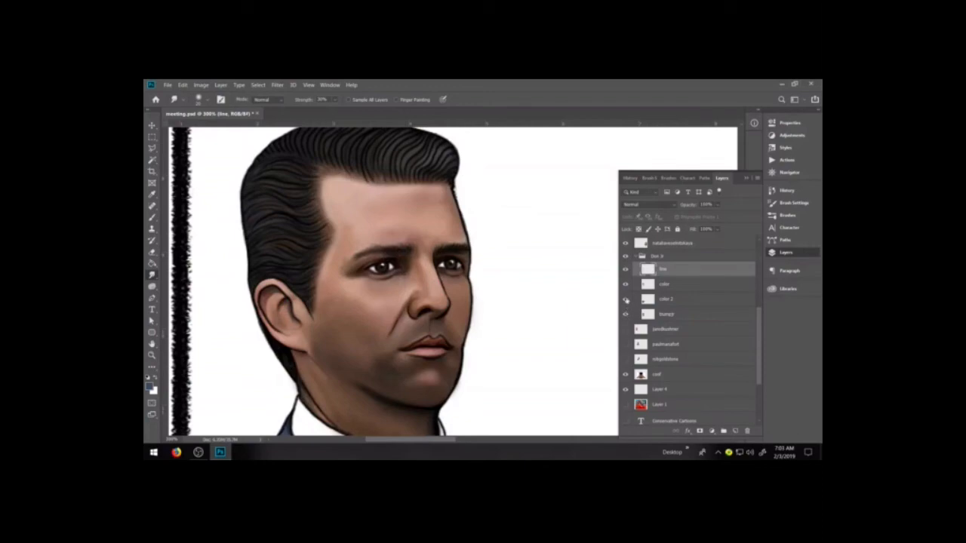
Merge the color layer into color 2, check the merged layer and rename it color
left_click(673, 287)
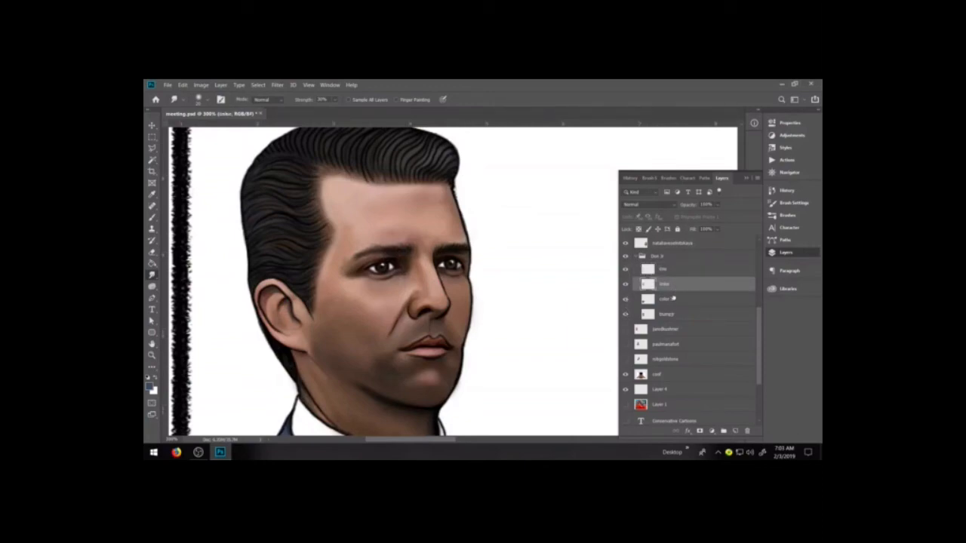
key("ctrl+e")
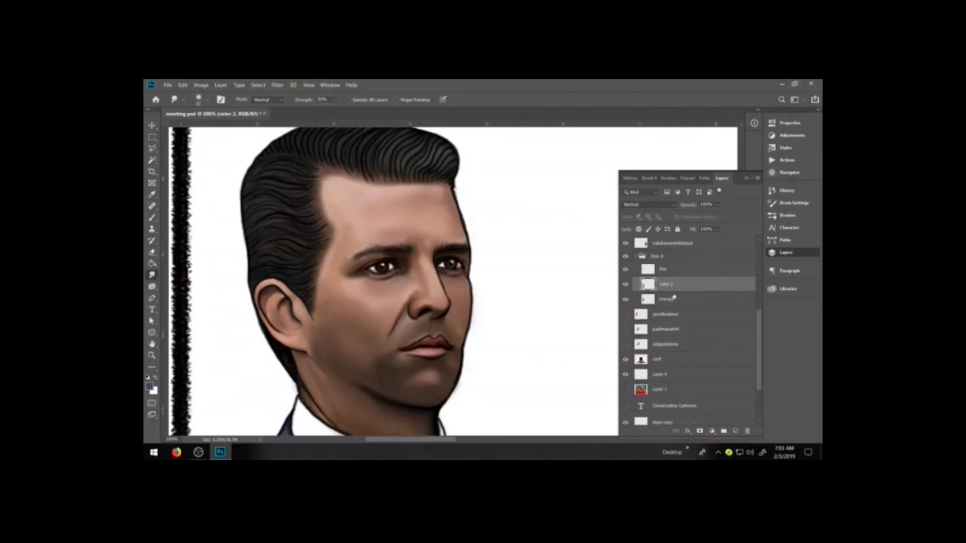
left_click(625, 285)
left_click(625, 284)
double_click(666, 284)
left_click(670, 296)
left_click(675, 285)
Switch to the Brush tool and choose the Hard Elliptical 4 1 brush preset
left_click(152, 217)
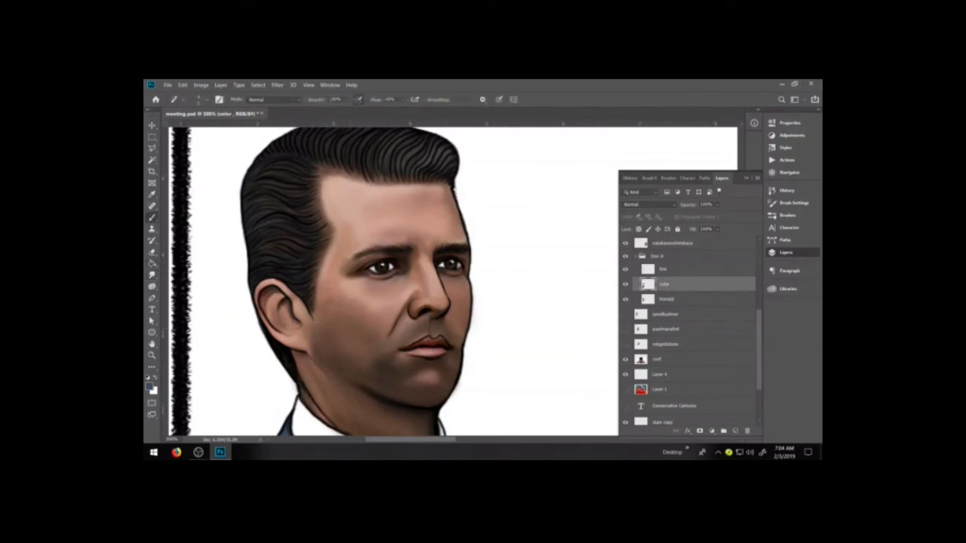
key("x")
left_click(787, 215)
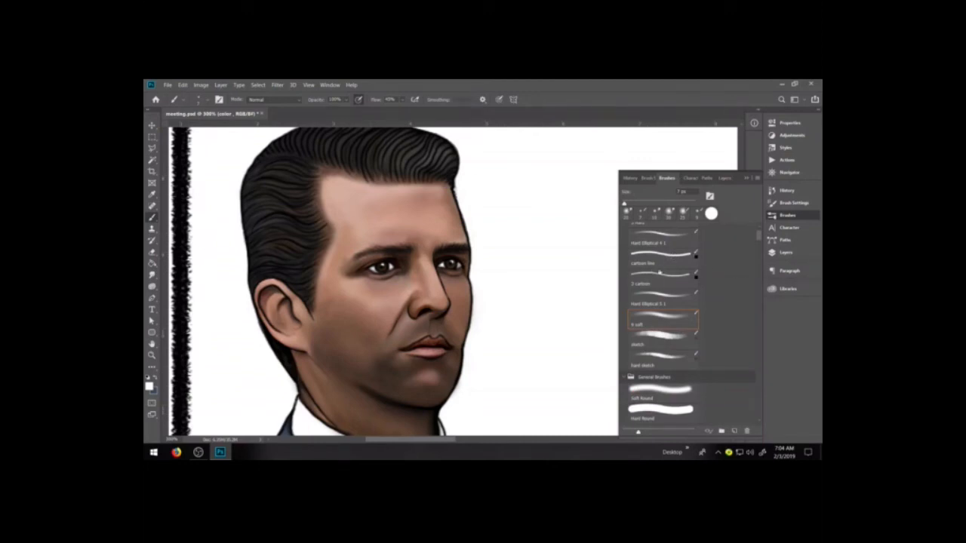
left_click(658, 281)
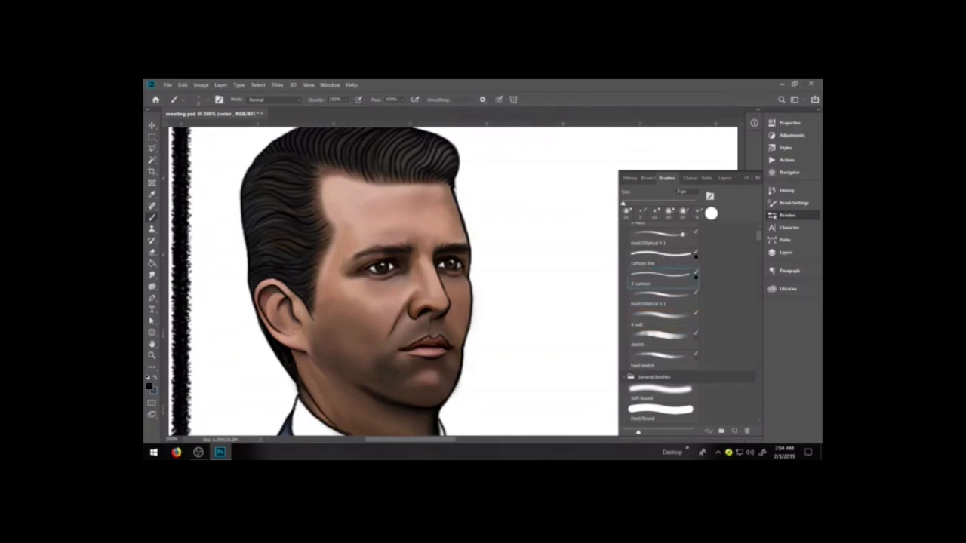
scroll(670, 253, "up", 1)
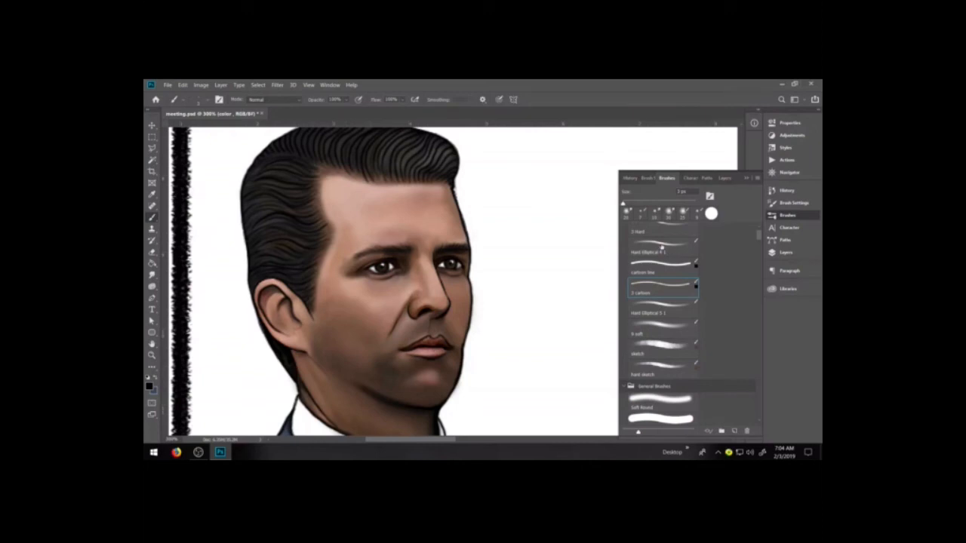
left_click(660, 246)
double_click(662, 250)
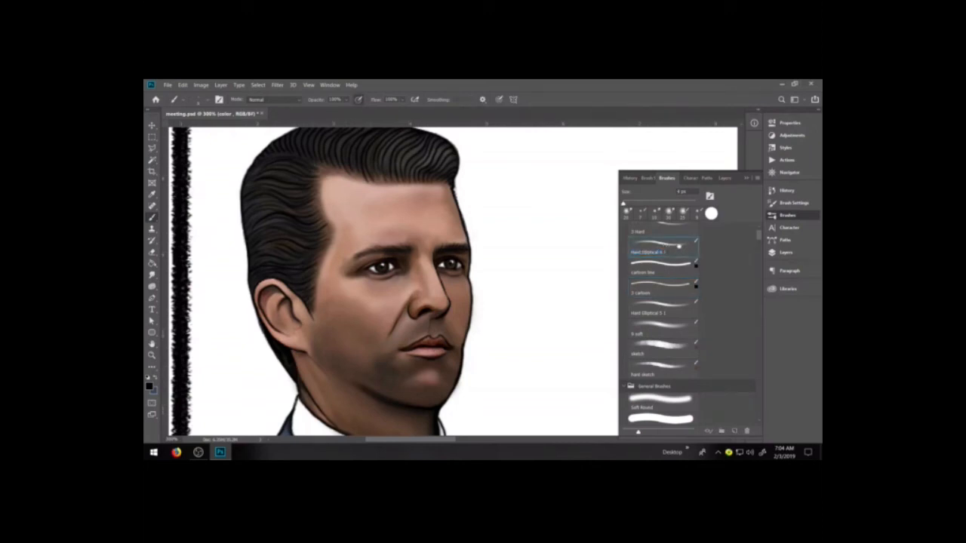
Set the brush tip's angle to 60°, narrow its roundness and make white the painting color
left_click(792, 203)
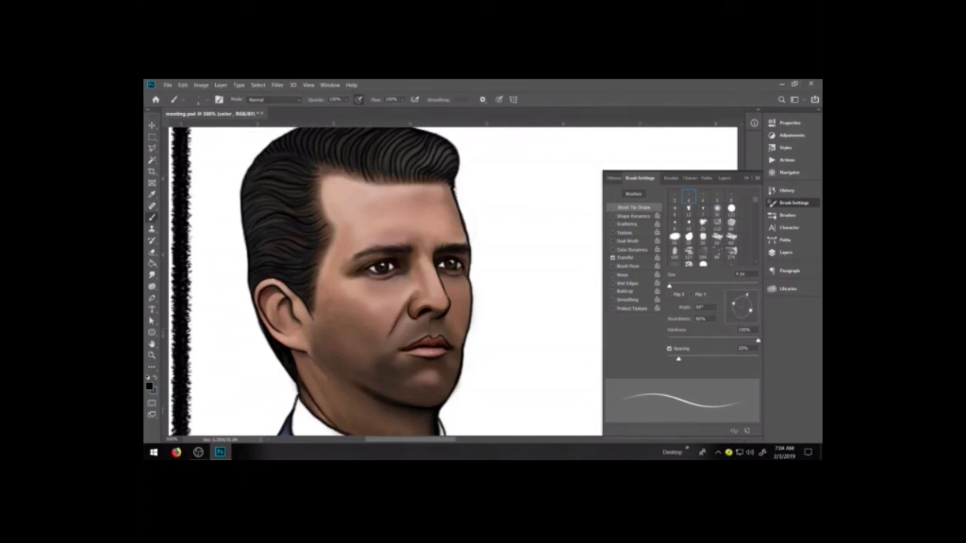
left_click_drag(749, 295, 741, 294)
type("60")
left_click_drag(742, 295, 748, 303)
left_click_drag(748, 303, 747, 297)
left_click_drag(748, 304, 749, 304)
left_click_drag(748, 301, 749, 307)
left_click(701, 307)
left_click_drag(747, 296, 748, 297)
key("d")
Save the adjusted brush as a new preset named highlight, including its size, tool settings and color
left_click(757, 178)
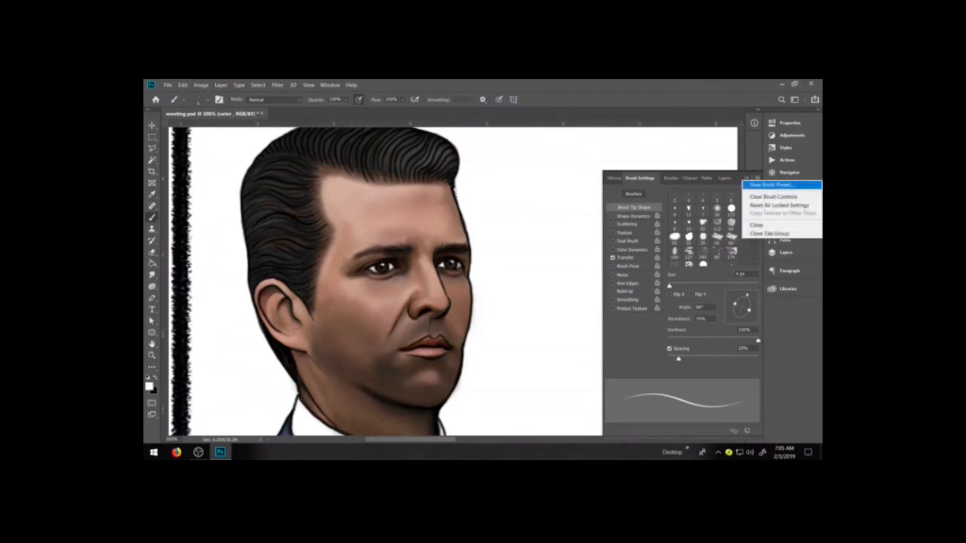
left_click(773, 185)
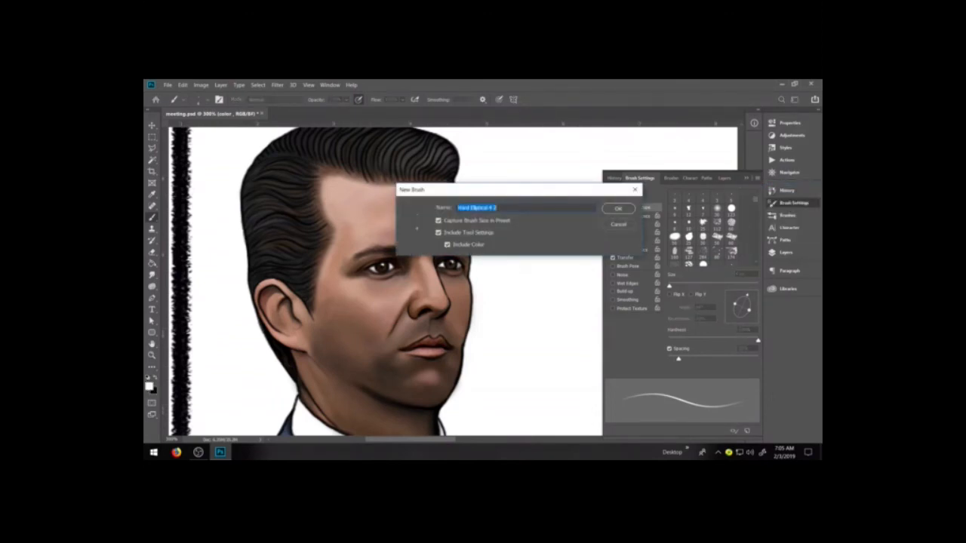
type("highlight")
left_click(618, 208)
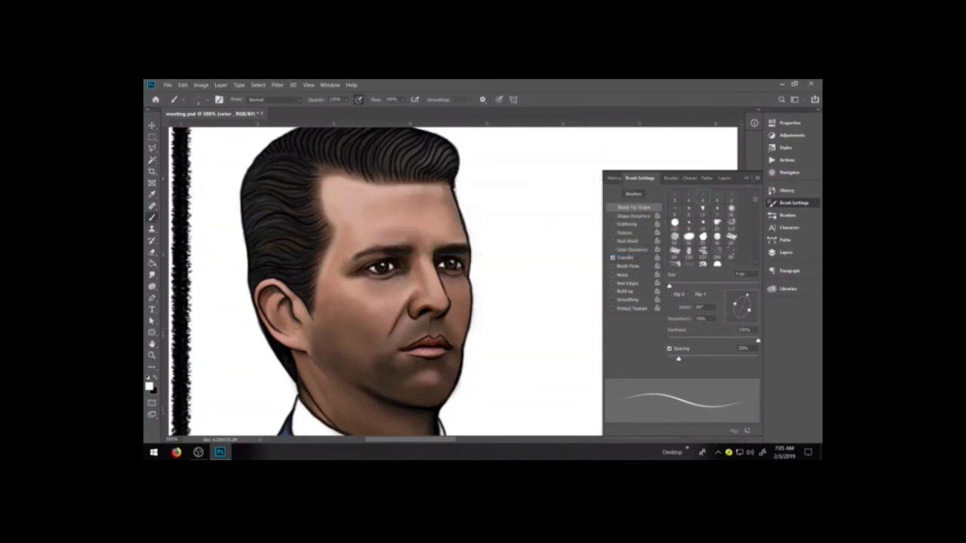
Add a new layer above the line layer inside the man's group and name it highlight
left_click(724, 178)
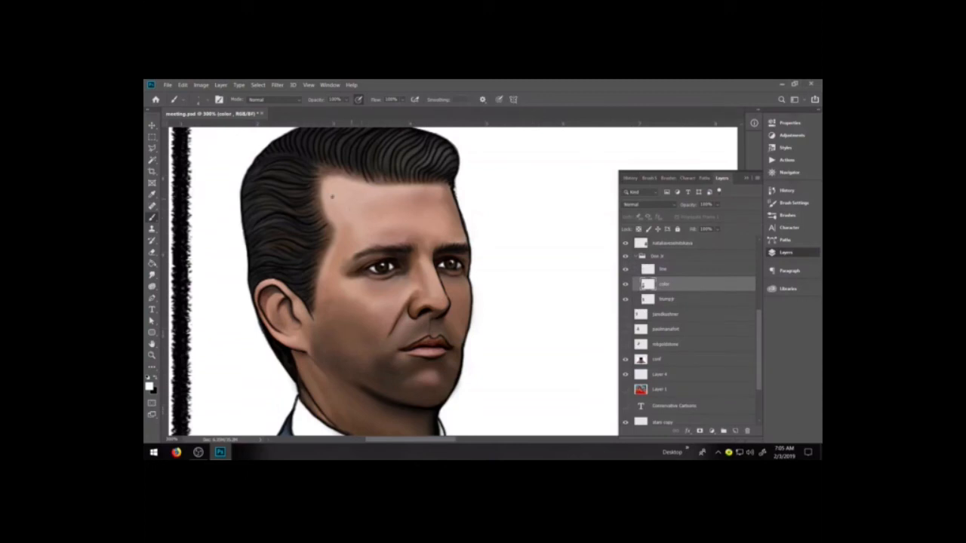
left_click(735, 430)
left_click_drag(670, 284, 671, 268)
double_click(665, 268)
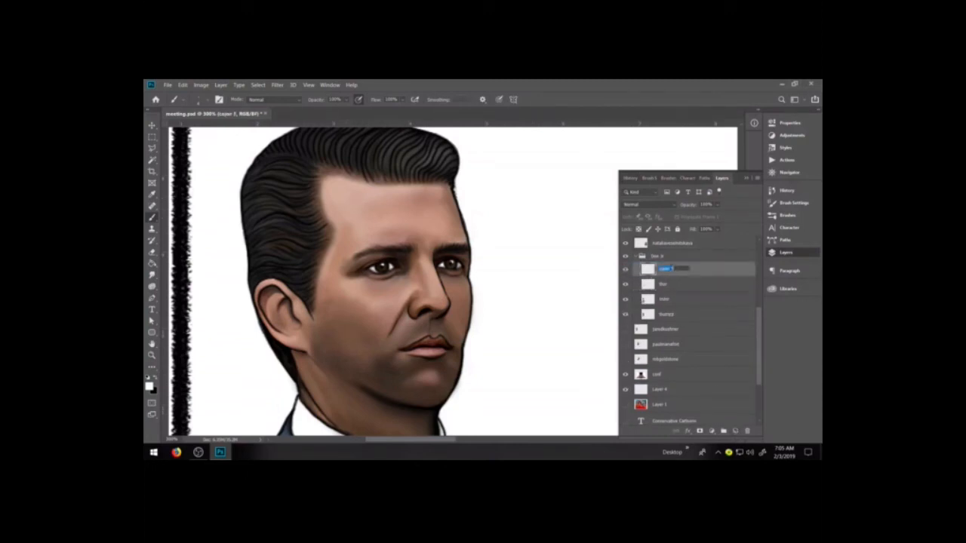
type("h")
type("air")
type("light")
left_click(679, 283)
left_click_drag(680, 271, 679, 262)
Paint white highlights along the forehead's hairline and on the lower lip, undoing the trial strokes beside the nose
left_click_drag(326, 182, 335, 216)
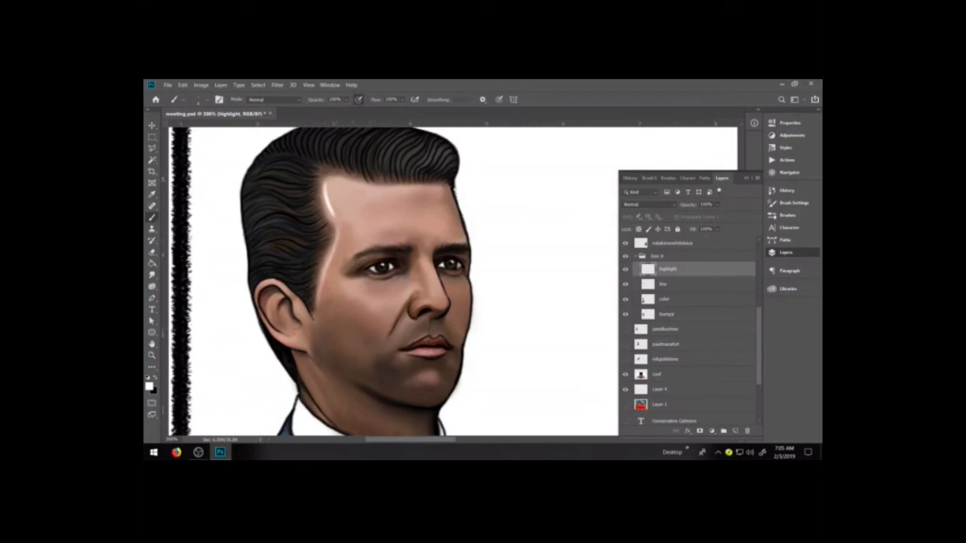
left_click_drag(388, 189, 445, 186)
left_click_drag(436, 270, 446, 304)
key("ctrl+z")
left_click_drag(435, 272, 443, 310)
key("ctrl+z")
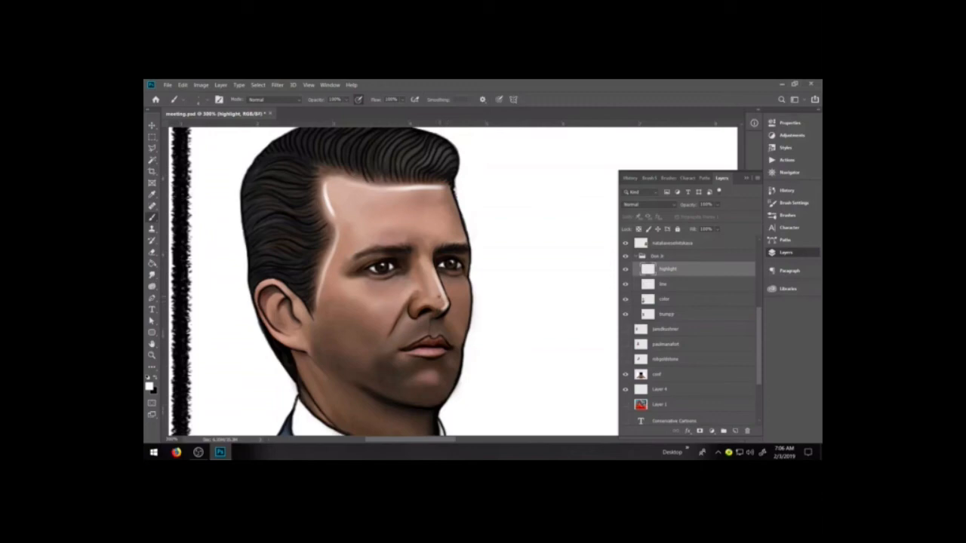
left_click_drag(422, 355, 440, 353)
Paint the lower lip pink on the color layer with a slightly larger brush
left_click(676, 302)
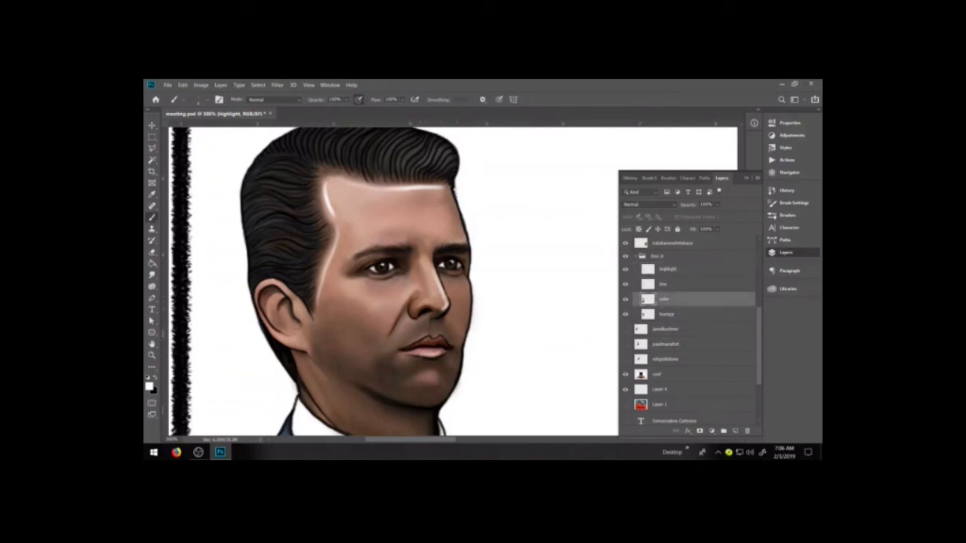
left_click(430, 352, "alt")
key("bracketright")
mouse_move(433, 351)
left_mouse_down()
mouse_move(442, 350)
mouse_move(421, 348)
mouse_move(446, 347)
mouse_move(411, 348)
mouse_move(442, 347)
left_mouse_up()
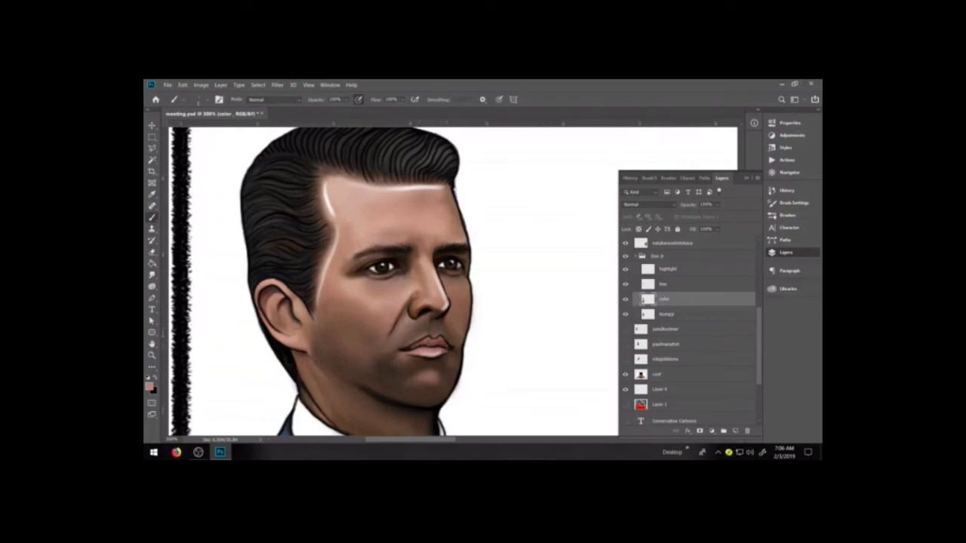
Shade the lips on the color layer with the 9 px soft brush, using several brown skin-tone swatches from the library
left_click(787, 215)
left_click(656, 352)
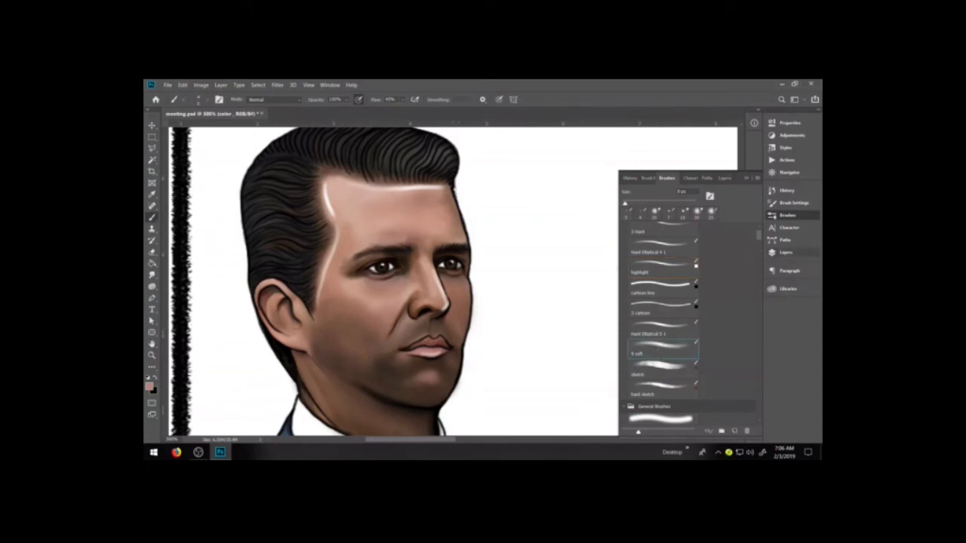
left_click(785, 252)
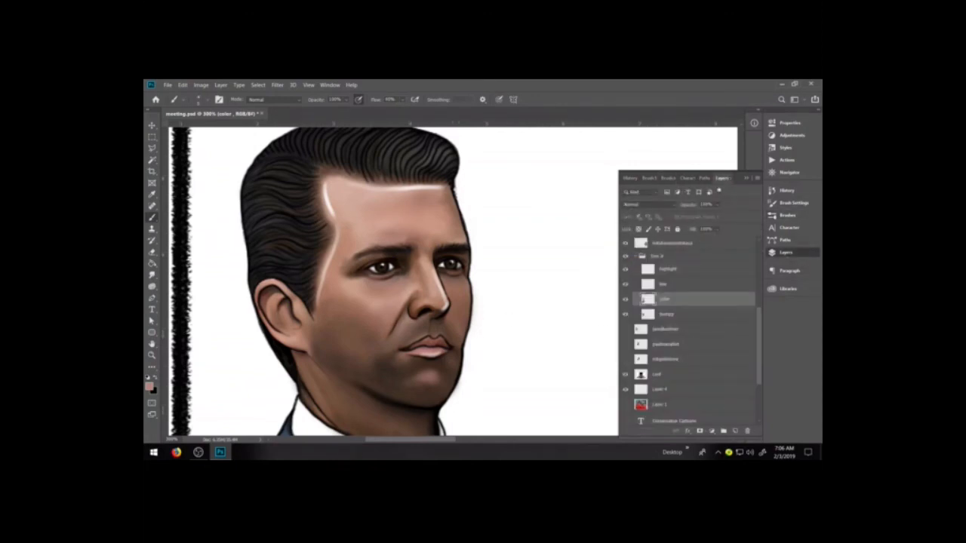
left_click(787, 288)
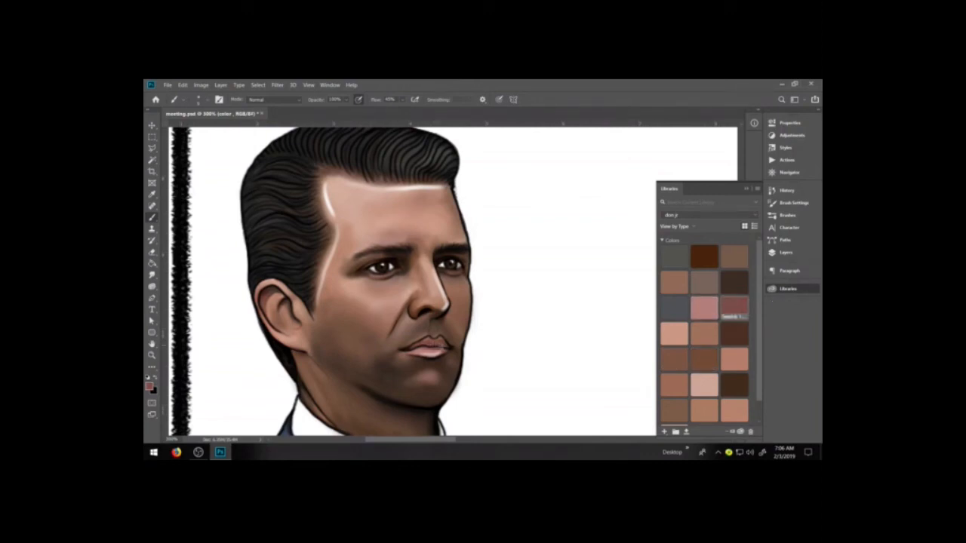
left_click(733, 332)
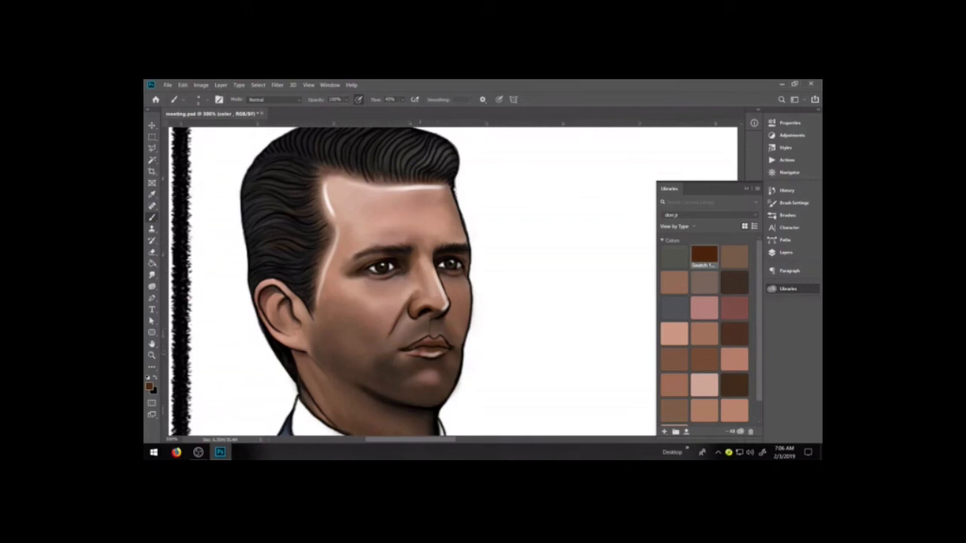
left_click(704, 334)
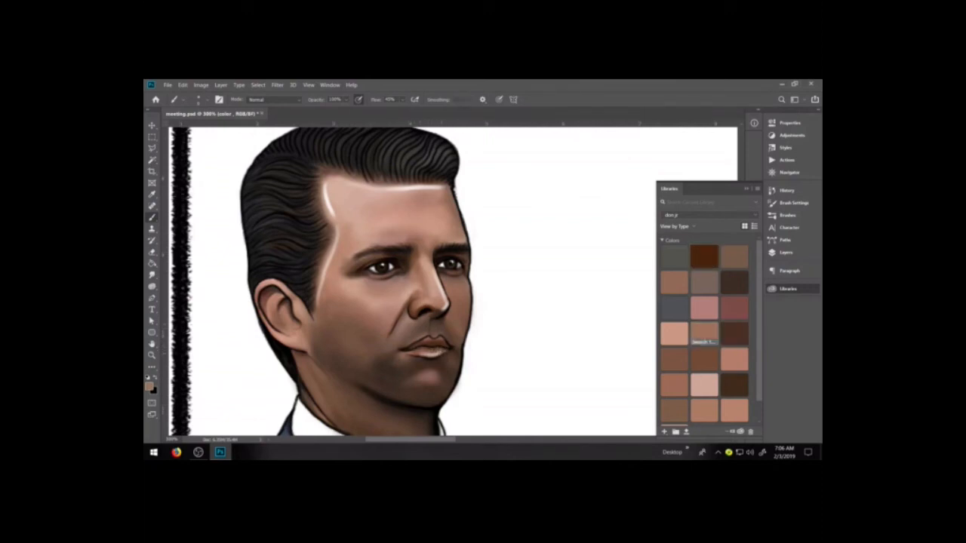
left_click(734, 282)
mouse_move(428, 314)
left_mouse_down()
mouse_move(416, 340)
mouse_move(438, 333)
left_mouse_up()
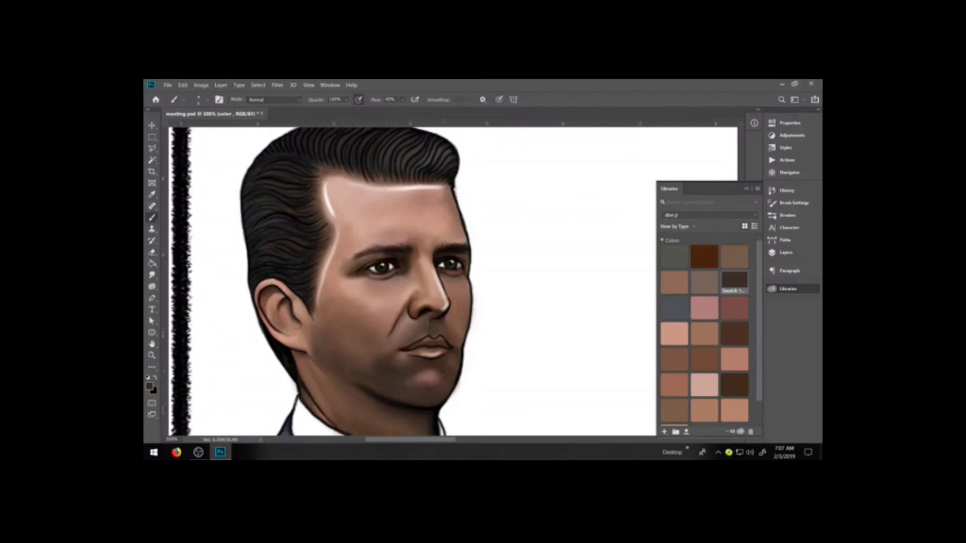
Set up the highlight layer for painting with a white foreground color and the saved highlight brush preset
key("x")
key("d")
key("x")
left_click(784, 252)
left_click(674, 269)
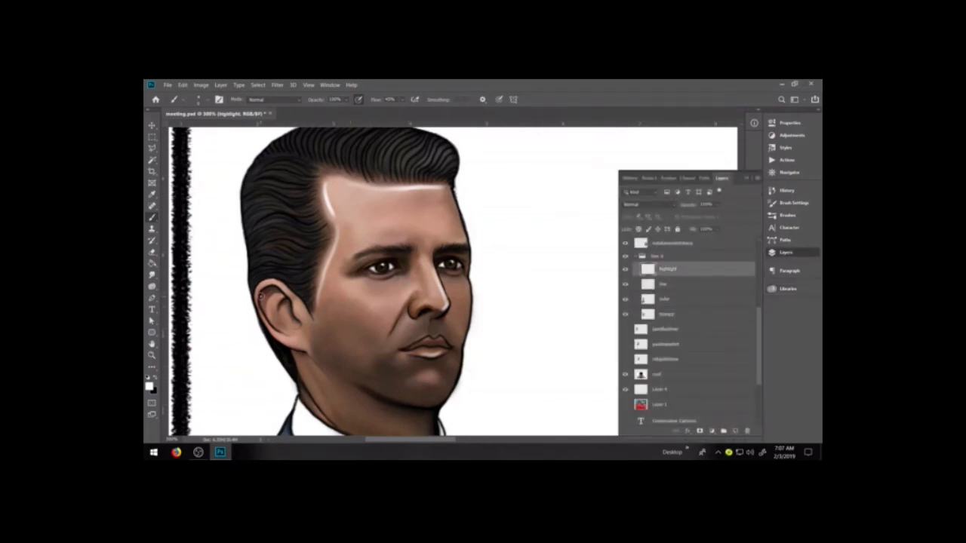
left_click(770, 215)
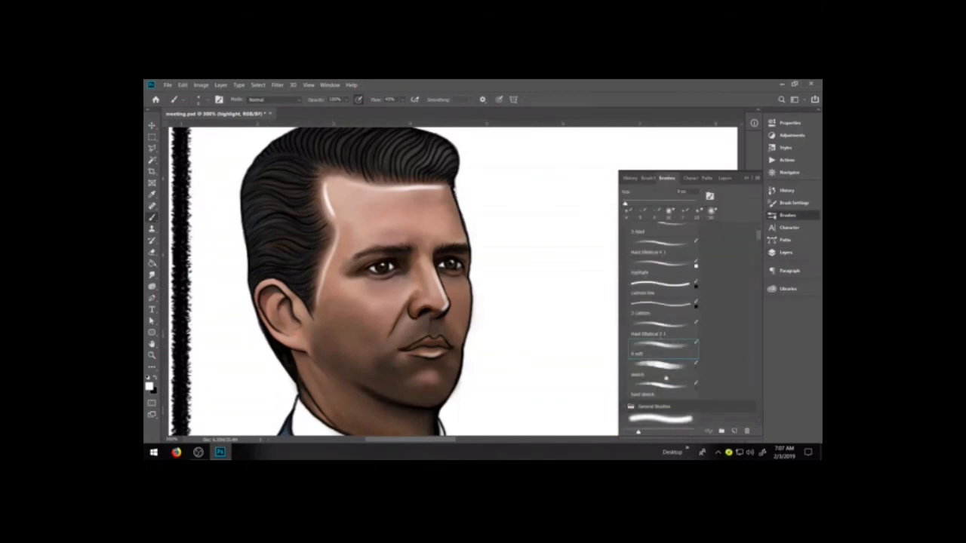
left_click(666, 269)
left_click(786, 252)
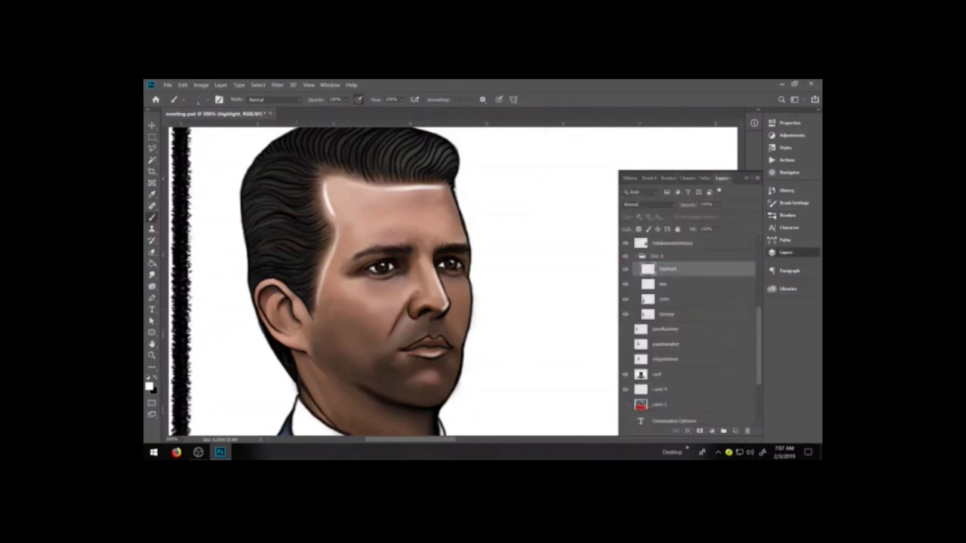
Try a white highlight stroke along the lower edge of the ear
left_click_drag(273, 334, 301, 350)
key("ctrl+z")
key("ctrl+z")
Set the highlight brush tip's angle to 120° and roundness to 60%, and save it as a new preset named highlight
left_click(787, 215)
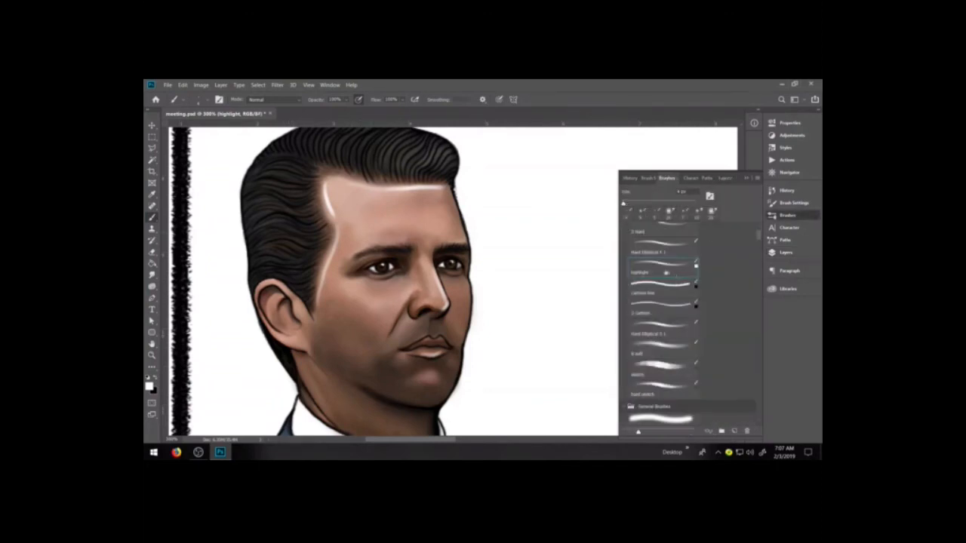
left_click(646, 178)
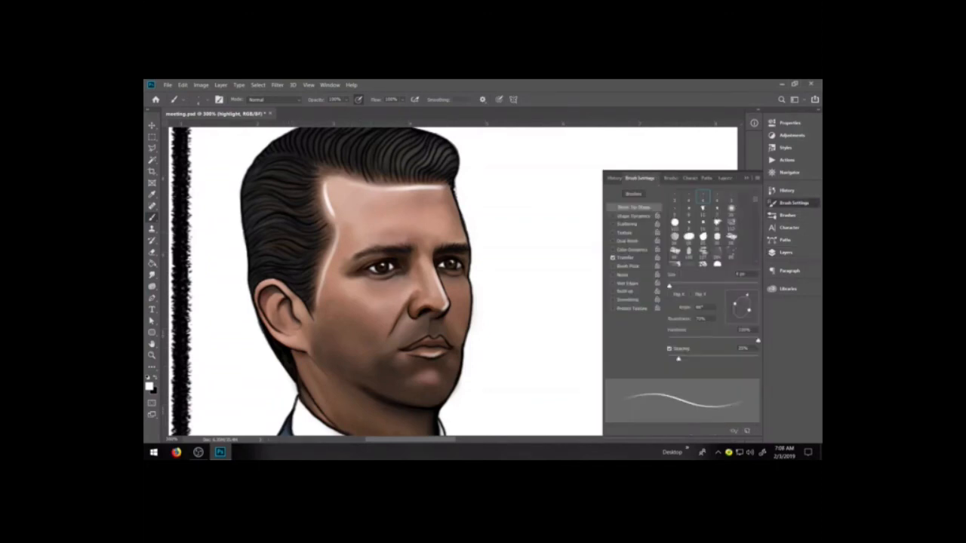
left_click_drag(747, 296, 737, 296)
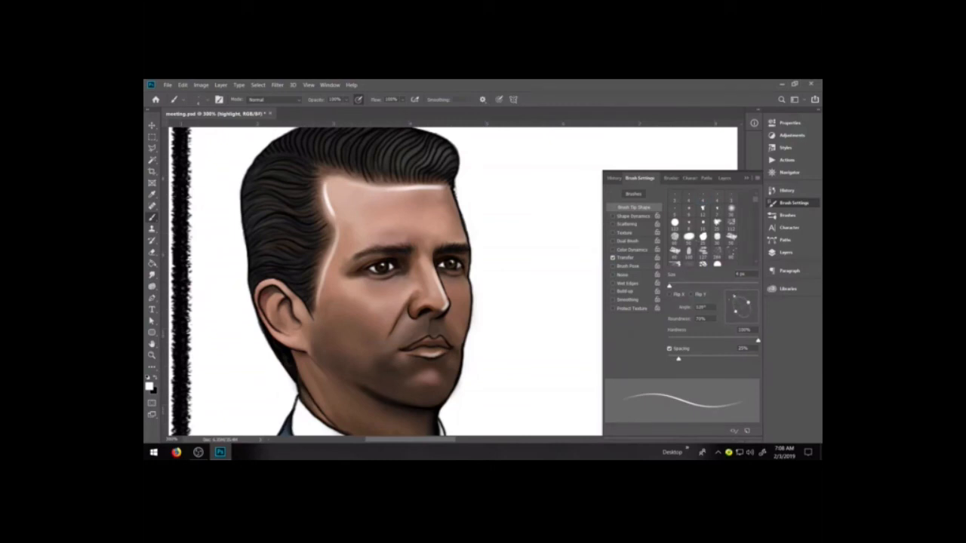
left_click(687, 319)
type("60")
left_click(757, 179)
left_click(774, 189)
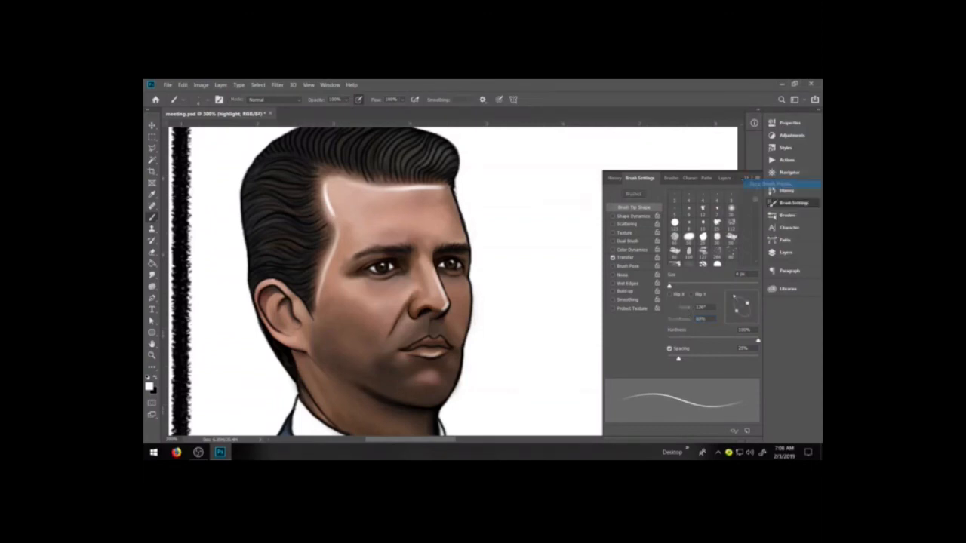
type("highlight 2")
key("Return")
left_click(792, 203)
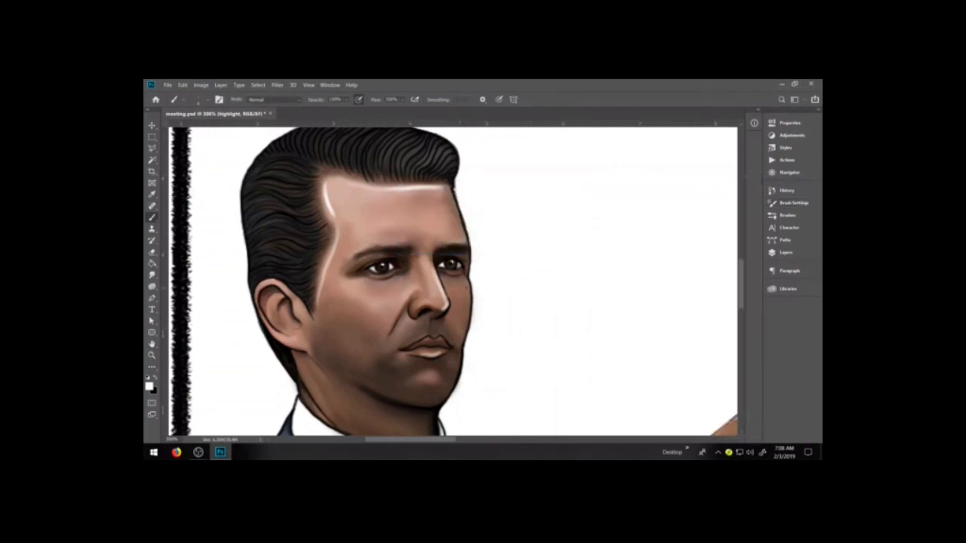
Paint thin white highlights along the far edge of the cheek and the far temple, redoing strokes until they fit the outline
left_click_drag(466, 282, 464, 324)
key("ctrl+z")
left_click_drag(465, 277, 467, 332)
key("ctrl+z")
left_click_drag(468, 282, 467, 332)
key("ctrl+z")
left_click_drag(467, 279, 464, 331)
left_click_drag(451, 190, 455, 219)
key("ctrl+z")
left_click_drag(451, 186, 465, 233)
Thin the white highlight along the forehead's front hairline with the Eraser
key("e")
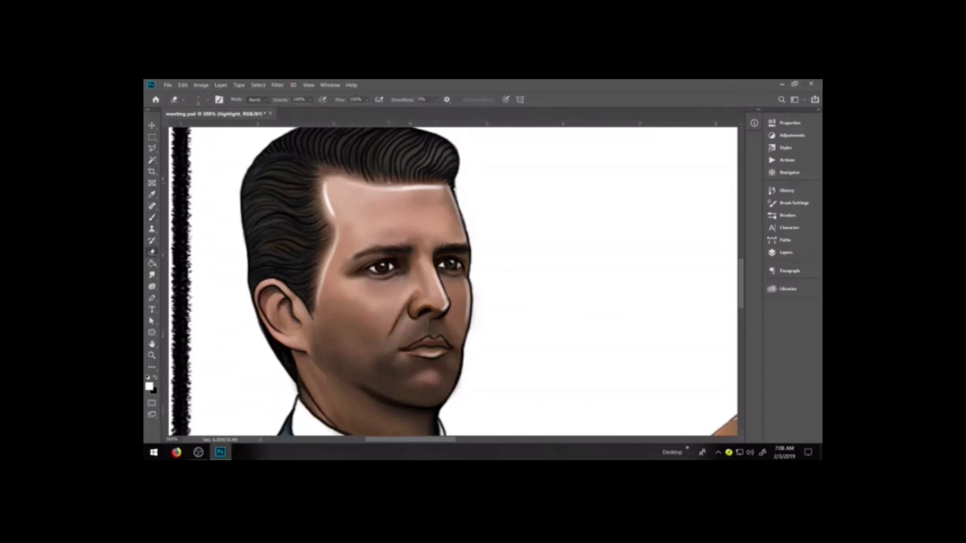
mouse_move(405, 185)
left_mouse_down()
mouse_move(453, 184)
mouse_move(444, 183)
left_mouse_up()
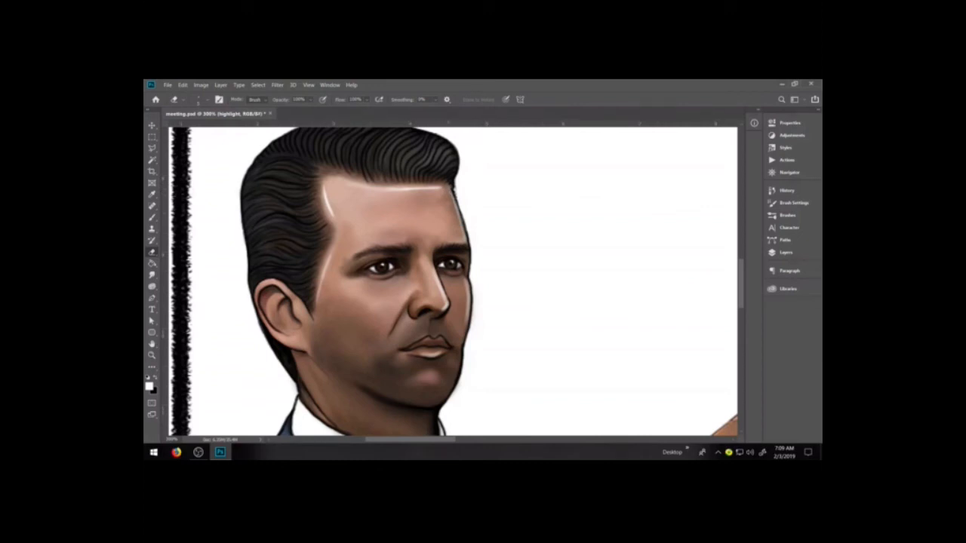
Try thin white highlight strokes on the chin and along the lower edge of the jaw
key("b")
key("e")
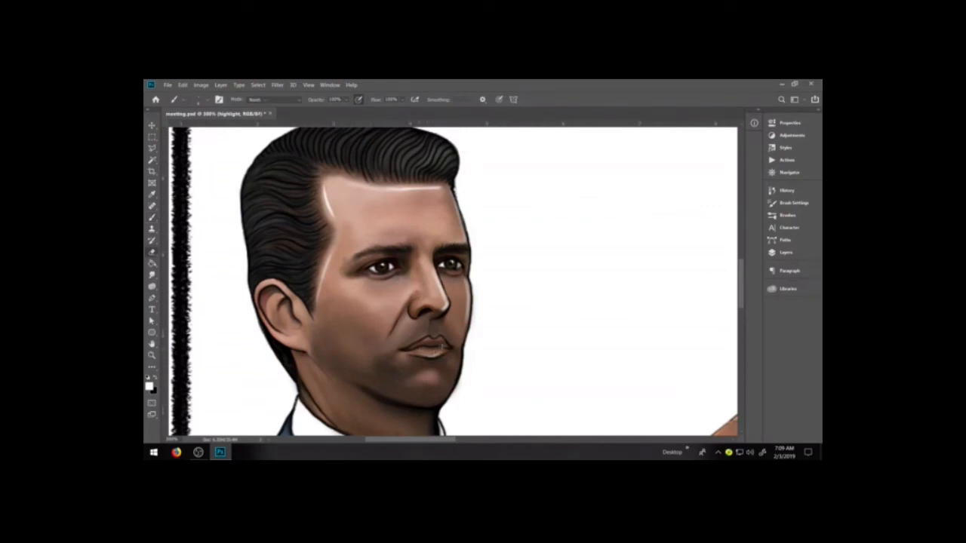
key("e")
key("b")
left_click_drag(417, 377, 425, 381)
key("ctrl+z")
left_click_drag(441, 415, 427, 408)
key("ctrl+z")
key("ctrl+z")
Paint a thin white highlight down the back edge of the neck below the ear and refine it with the Eraser
key("e")
key("b")
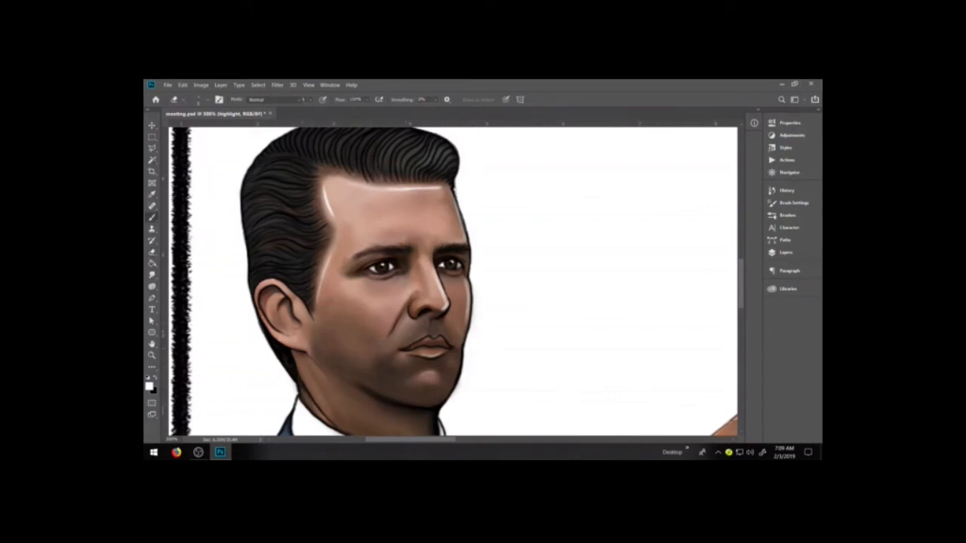
key("b")
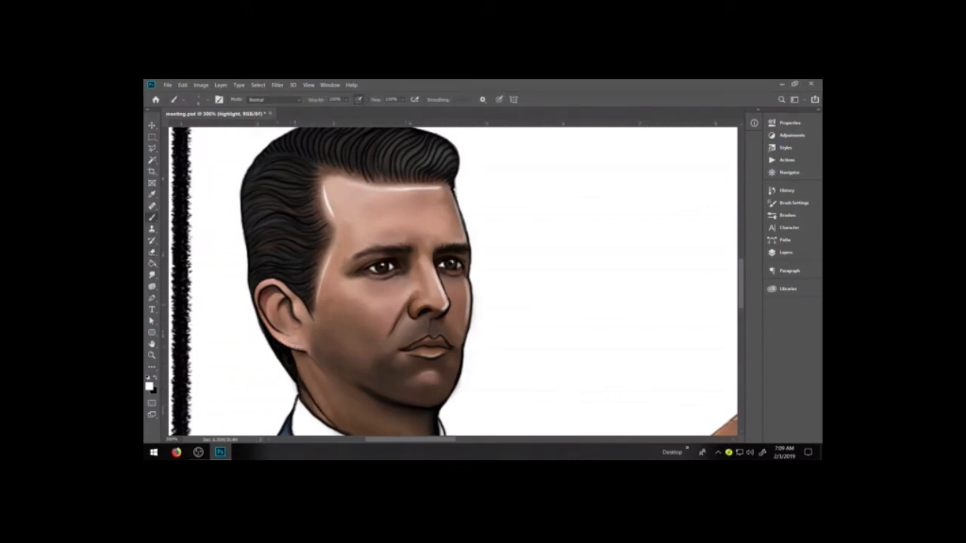
key("e")
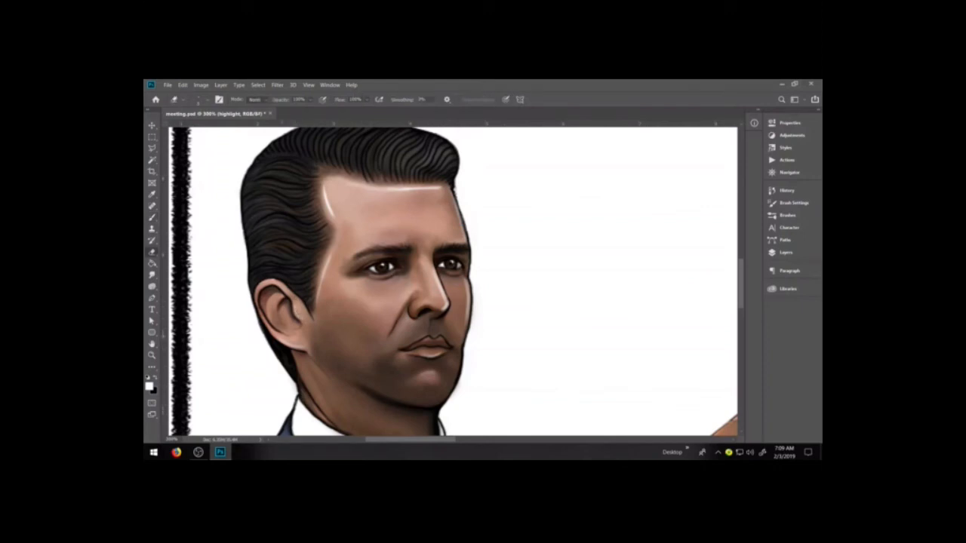
key("b")
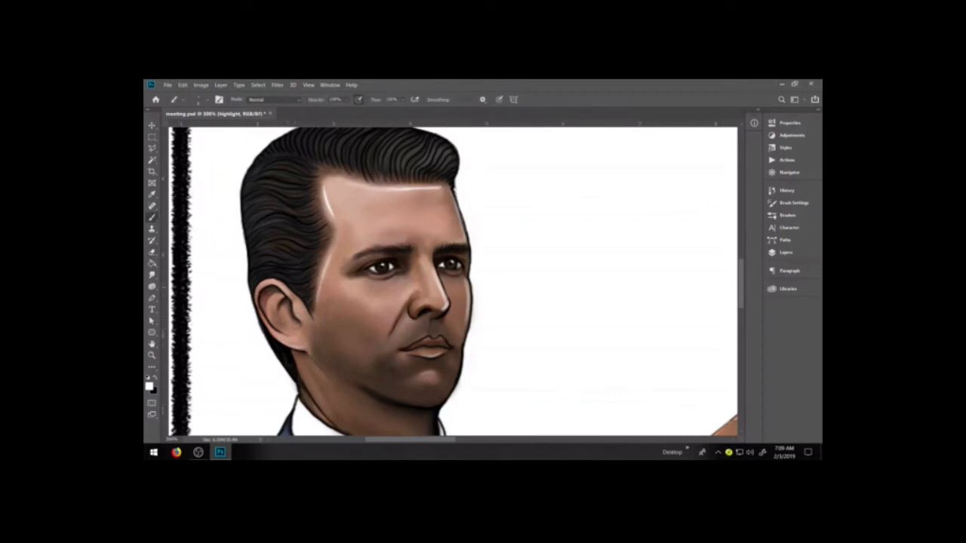
left_click_drag(257, 292, 279, 285)
key("ctrl+z")
left_click_drag(290, 350, 317, 398)
key("e")
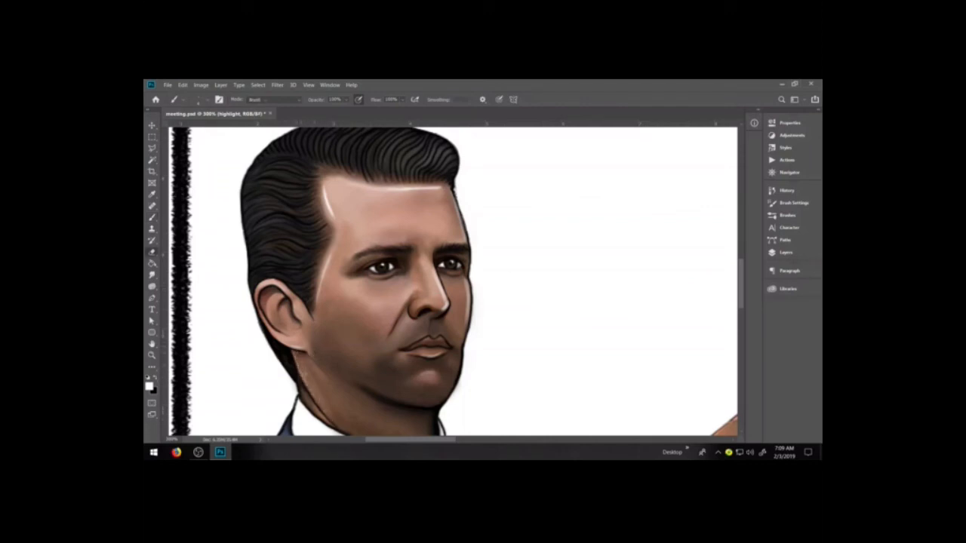
Paint a thin white highlight along the jawline below the earlobe and thin it with the Eraser
key("e")
key("b")
left_click_drag(309, 352, 334, 380)
key("e")
key("e")
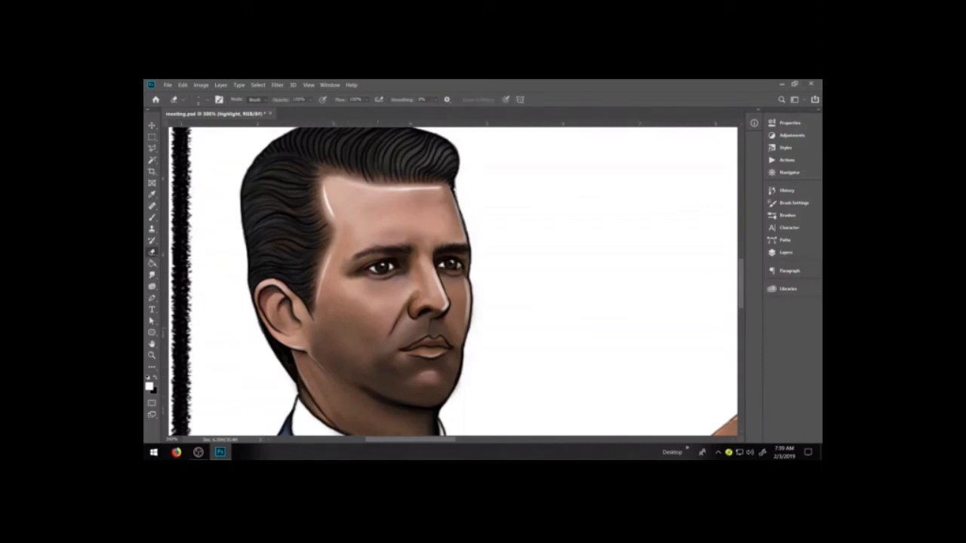
key("ctrl+z")
key("ctrl+z")
key("b")
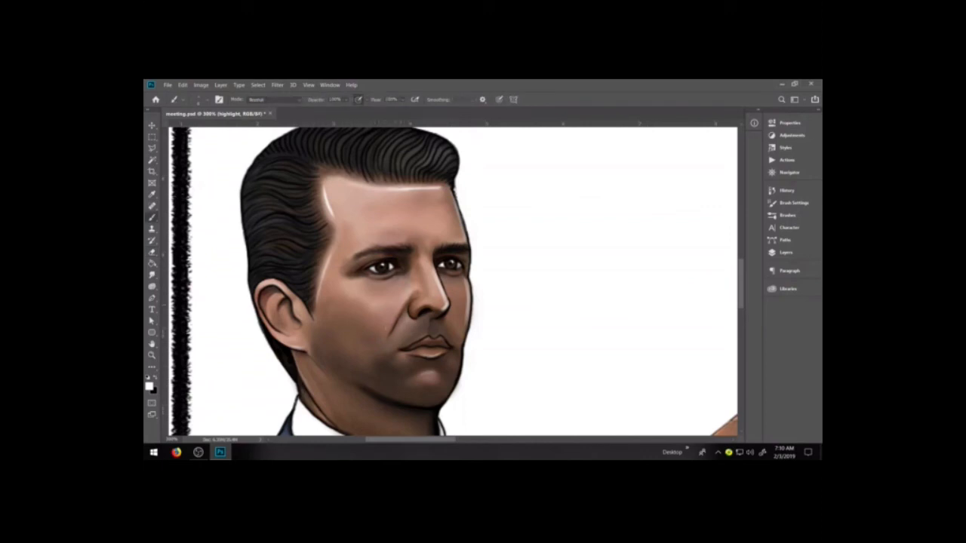
Try thin white highlight strokes along the cheek crease beside the nose, thinning them with the Eraser
left_click_drag(410, 293, 391, 325)
key("e")
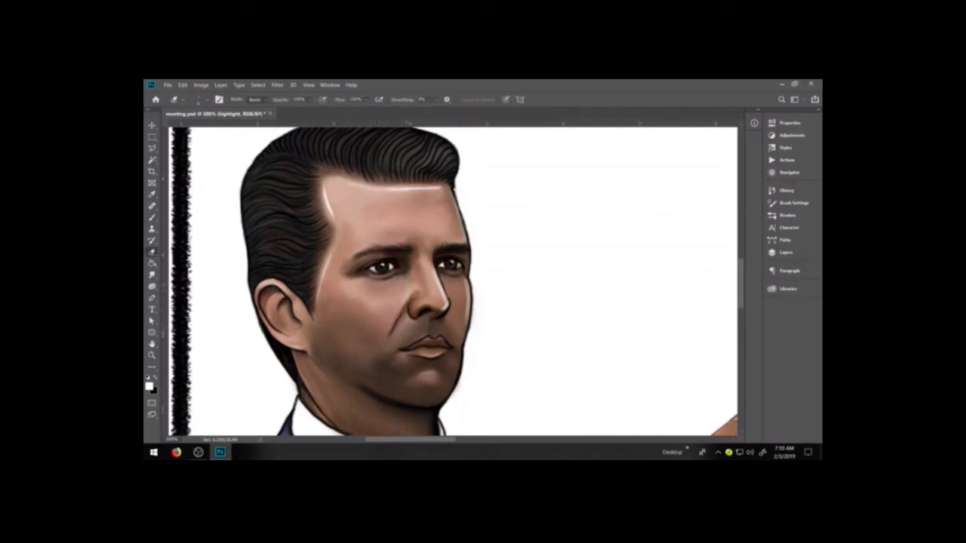
key("b")
left_click_drag(403, 305, 392, 326)
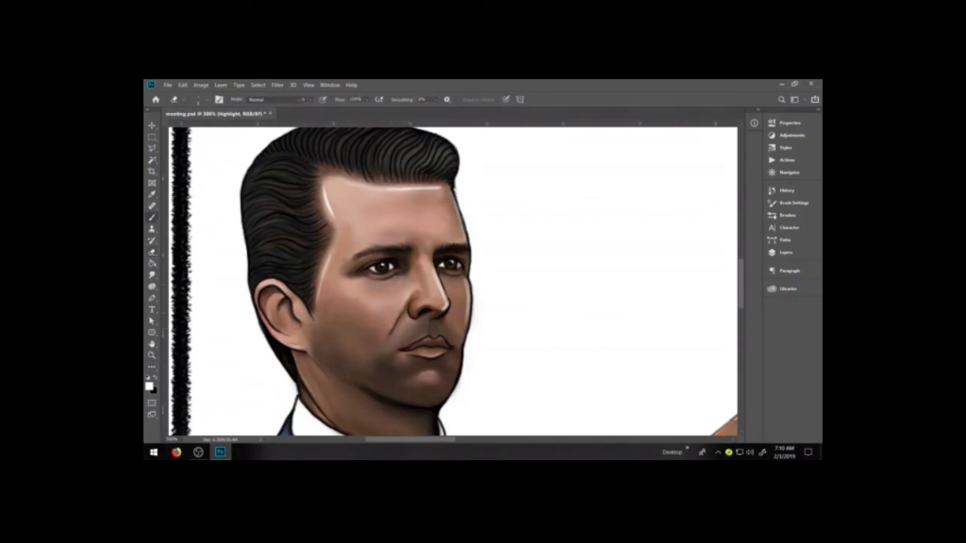
key("e")
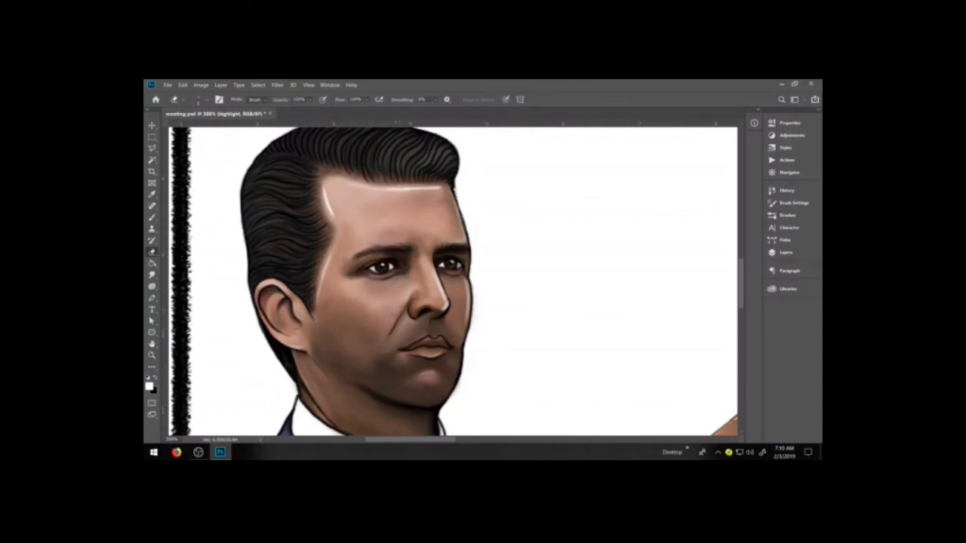
key("b")
left_click_drag(408, 293, 387, 336)
key("e")
left_click_drag(381, 336, 390, 324)
mouse_move(396, 316)
left_mouse_down()
mouse_move(406, 299)
mouse_move(391, 327)
left_mouse_up()
key("ctrl+z")
left_click_drag(406, 305, 391, 325)
Undo the cheek crease highlights by reverting to the earlier eraser state in the history
key("ctrl+z")
key("ctrl+z")
key("ctrl+z")
key("ctrl+z")
key("ctrl+z")
key("ctrl+z")
key("ctrl+z")
key("ctrl+z")
left_click(785, 191)
left_click(673, 308)
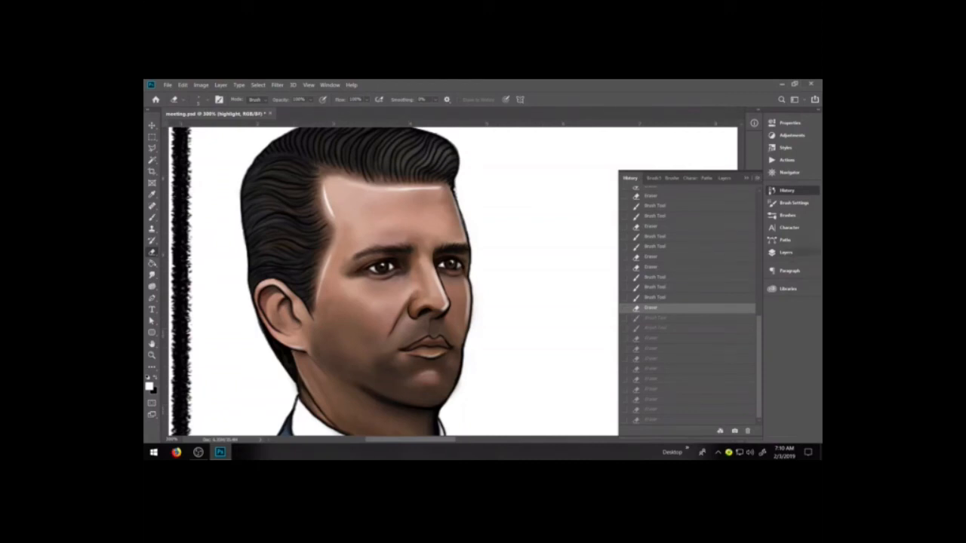
Paint white highlight strands on the front quiff of the hair and soften them with the Smudge tool
left_click(786, 253)
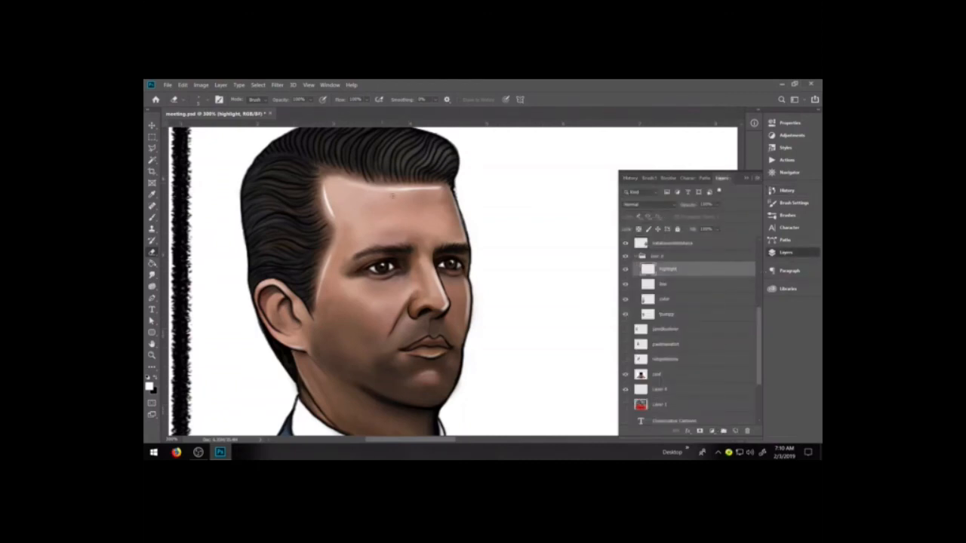
mouse_move(392, 196)
left_mouse_down()
mouse_move(426, 259)
mouse_move(480, 211)
mouse_move(463, 241)
left_mouse_up()
key("b")
key("ctrl+z")
left_click_drag(472, 201, 452, 229)
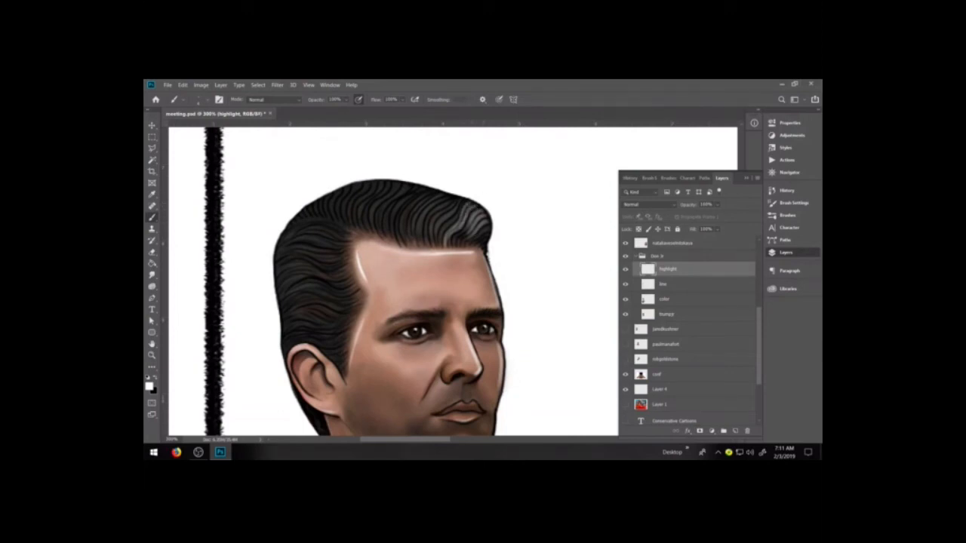
key("r")
mouse_move(470, 216)
left_mouse_down()
mouse_move(444, 241)
mouse_move(472, 235)
left_mouse_up()
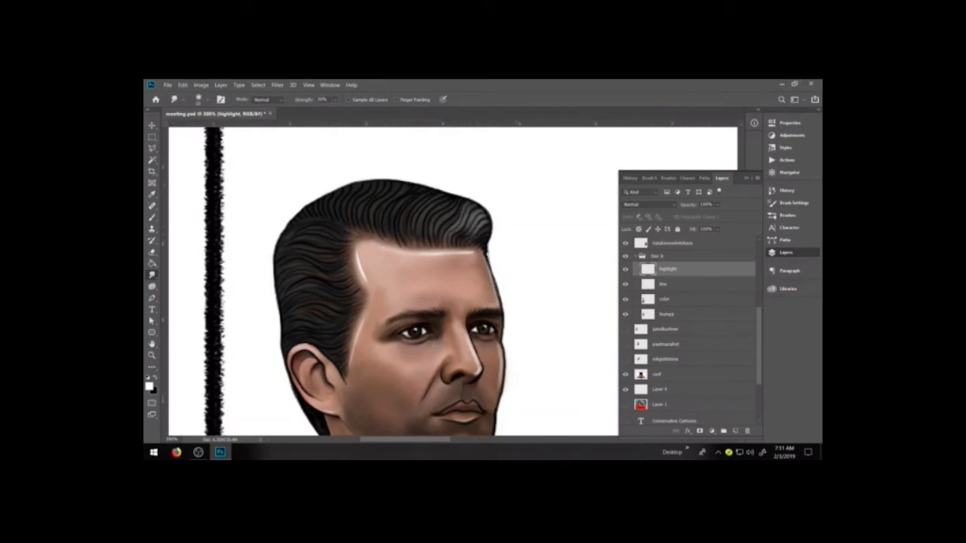
key("b")
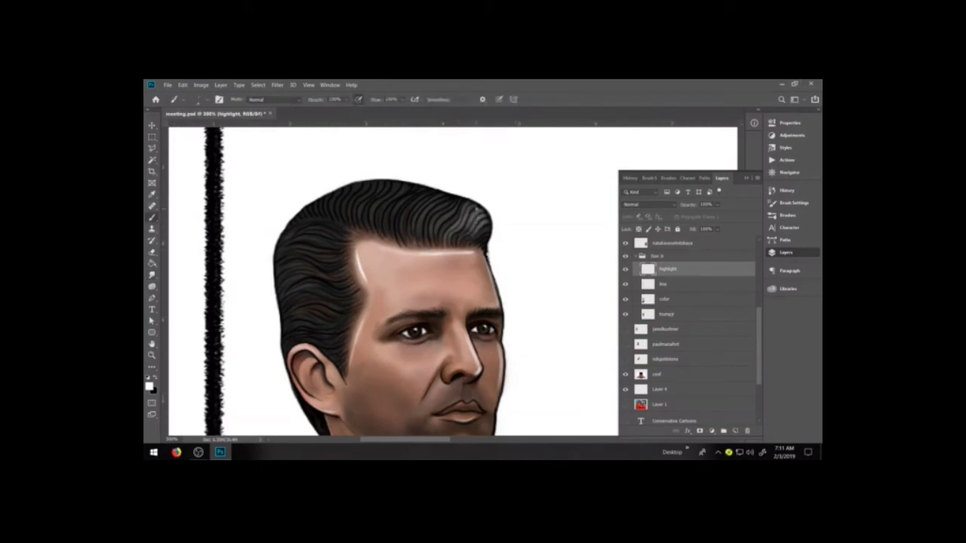
key("r")
Paint white highlight strands on the side hair above the ear and blend them with the Smudge tool
key("b")
left_click_drag(286, 297, 321, 294)
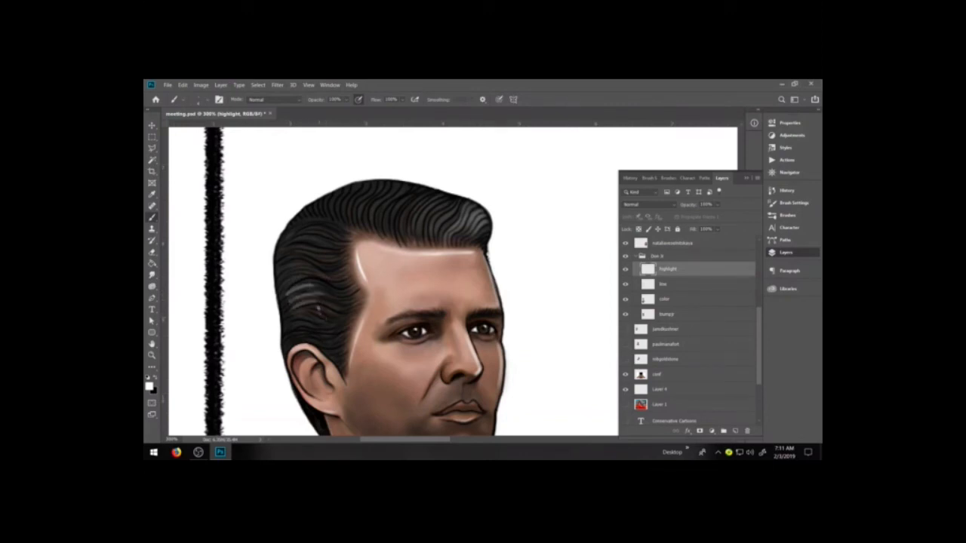
key("r")
mouse_move(302, 305)
left_mouse_down()
mouse_move(291, 301)
mouse_move(314, 292)
mouse_move(328, 300)
mouse_move(301, 281)
left_mouse_up()
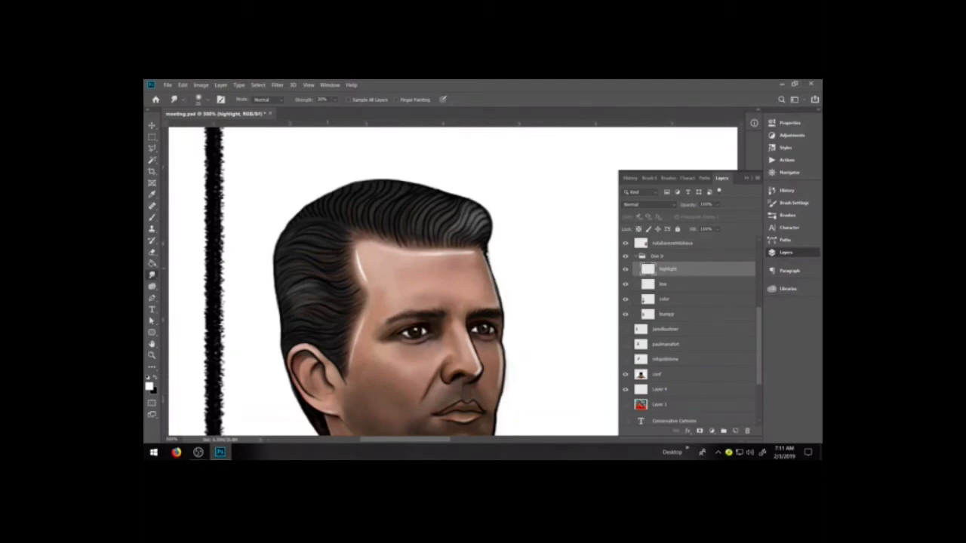
Add a new layer named hash above the highlight layer in the man's group
key("ctrl+minus")
key("ctrl+minus")
key("ctrl+minus")
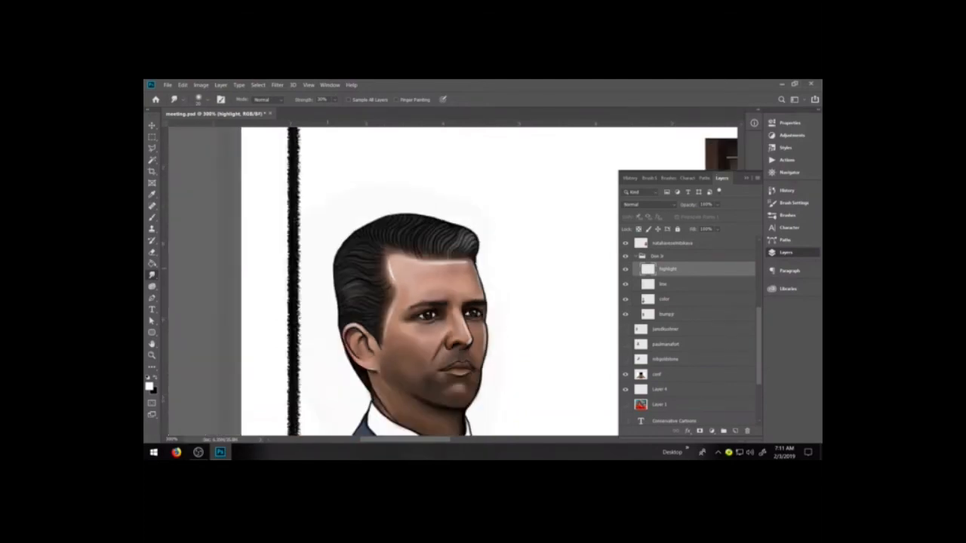
key("ctrl+minus")
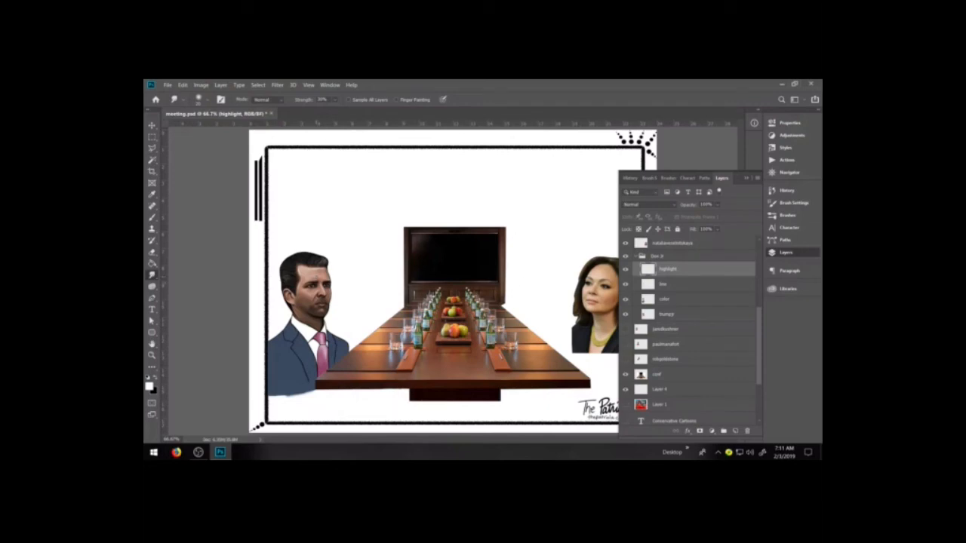
left_click(735, 431)
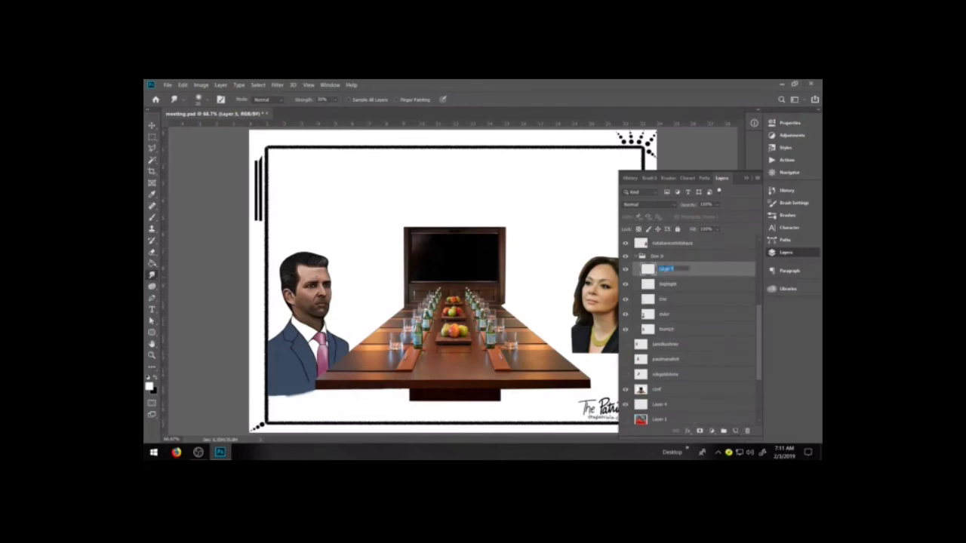
type("tch")
left_click(690, 285)
left_click(686, 269)
Draw black hatch lines on the shirt collar, the tie knot and the tie on the hash layer
left_click(152, 355)
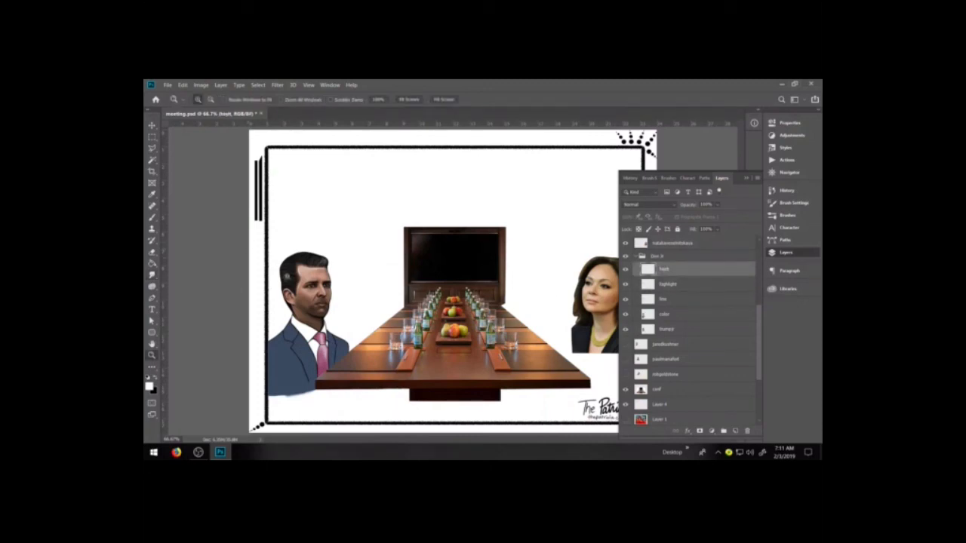
left_click_drag(394, 375, 428, 414)
left_click_drag(378, 332, 490, 335)
key("b")
key("x")
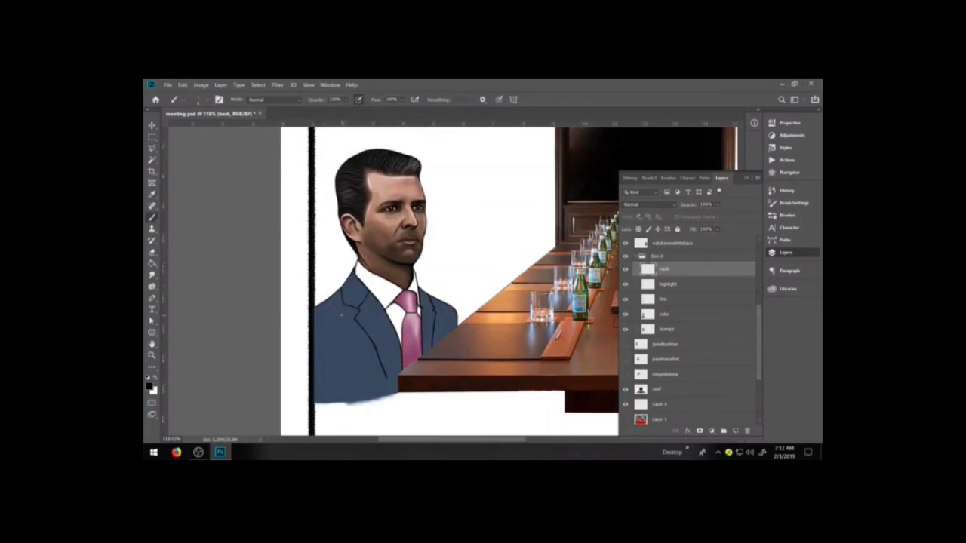
key("ctrl+plus")
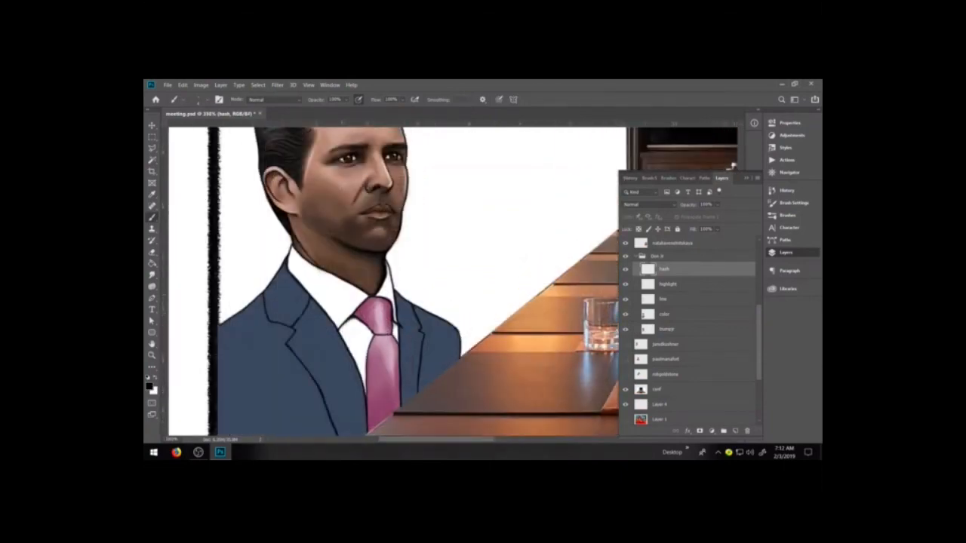
left_click_drag(355, 322, 366, 344)
mouse_move(366, 309)
left_mouse_down()
mouse_move(376, 319)
mouse_move(383, 400)
left_mouse_up()
left_click_drag(377, 362, 380, 392)
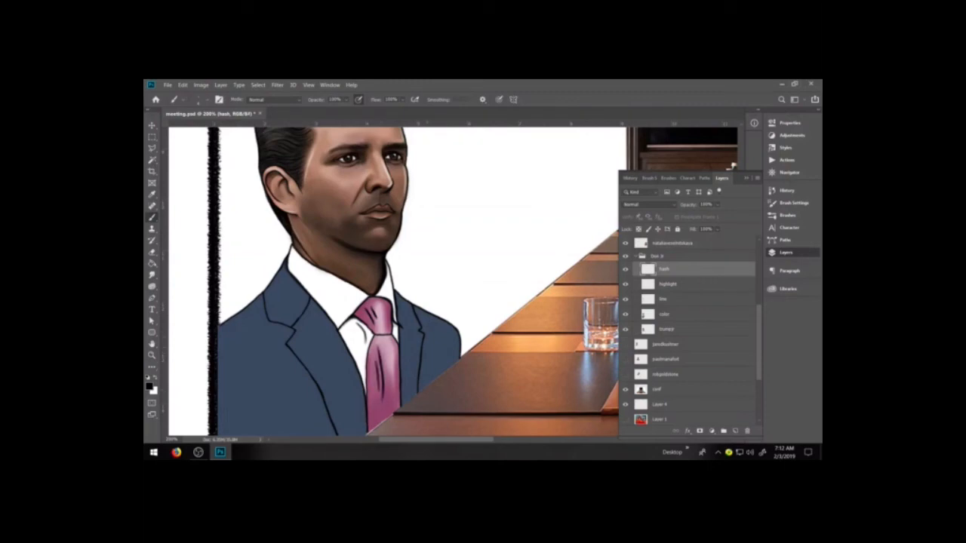
Draw black hatch lines alongside both lapels and the collar of the blue suit jacket
mouse_move(420, 314)
left_mouse_down()
mouse_move(435, 349)
mouse_move(419, 370)
mouse_move(426, 341)
mouse_move(421, 377)
left_mouse_up()
left_click_drag(292, 355, 310, 395)
left_click_drag(261, 308, 285, 334)
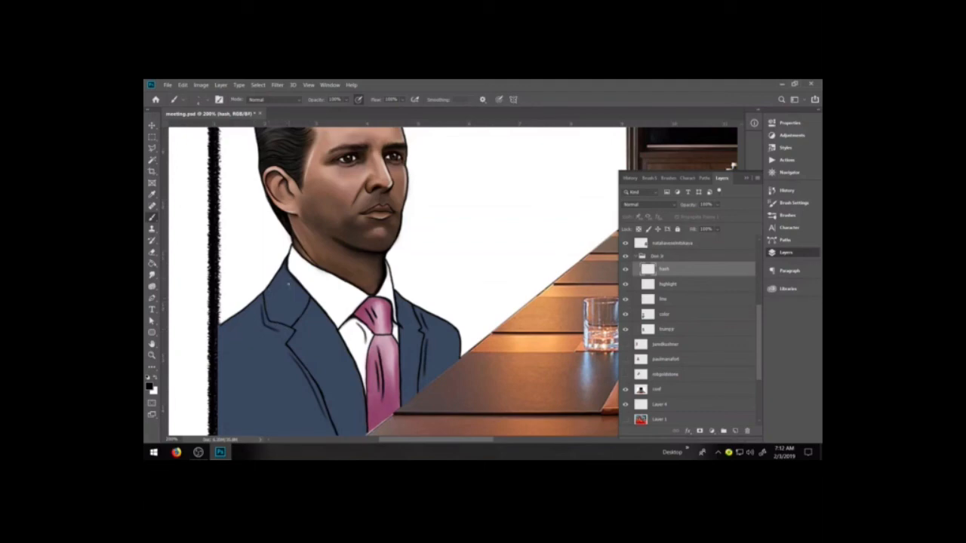
key("space")
left_click_drag(400, 338, 429, 248)
mouse_move(403, 313)
left_mouse_down()
mouse_move(427, 222)
mouse_move(412, 268)
left_mouse_up()
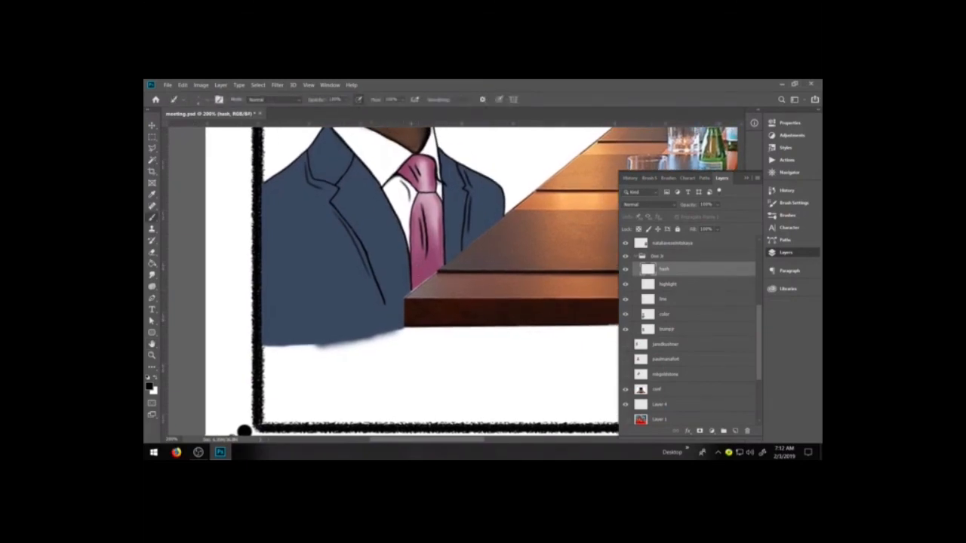
Save the document and take a full-document history snapshot with the default name
scroll(244, 431, "down", 6)
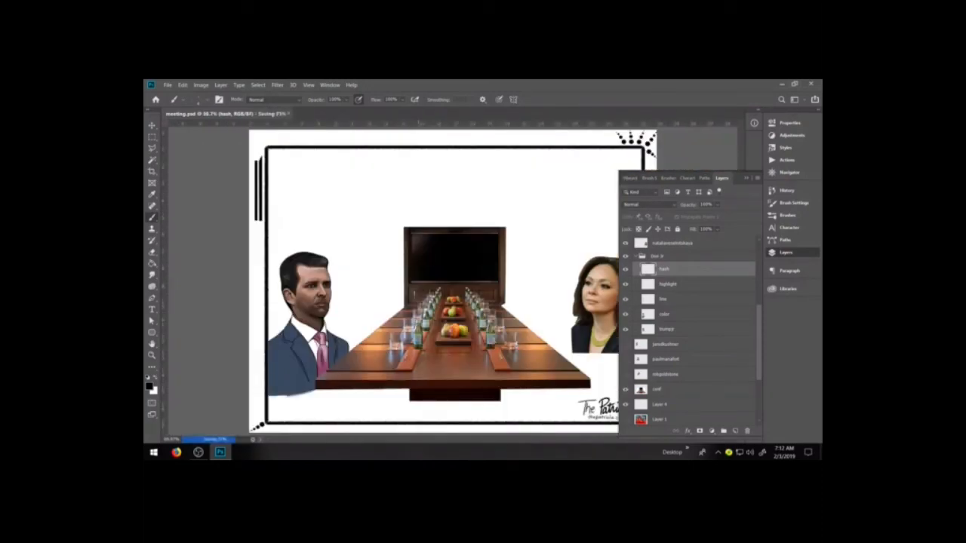
left_click(630, 178)
left_click(757, 178)
left_click(779, 205)
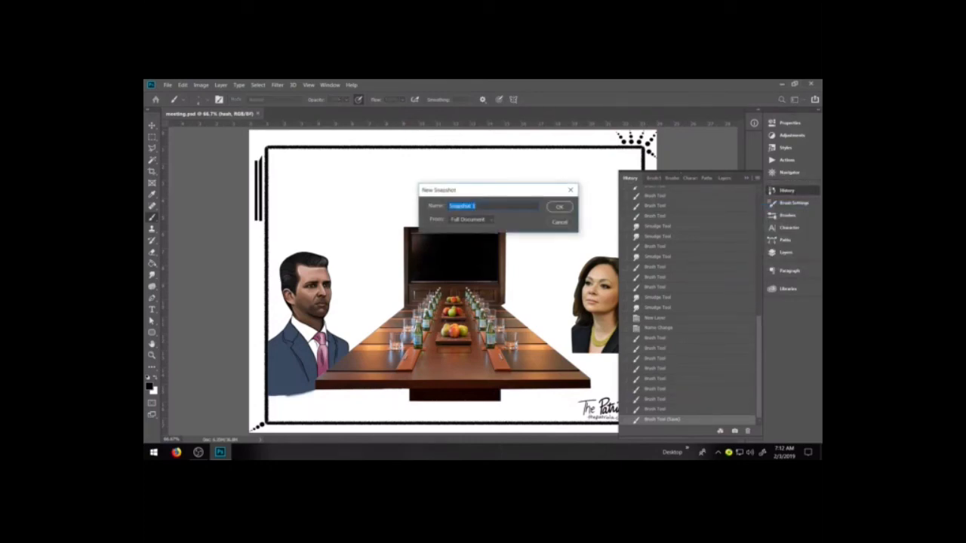
key("Return")
Lower the opacity of the trumpjr photo layer at the base of the man's group to 60%
left_click(785, 252)
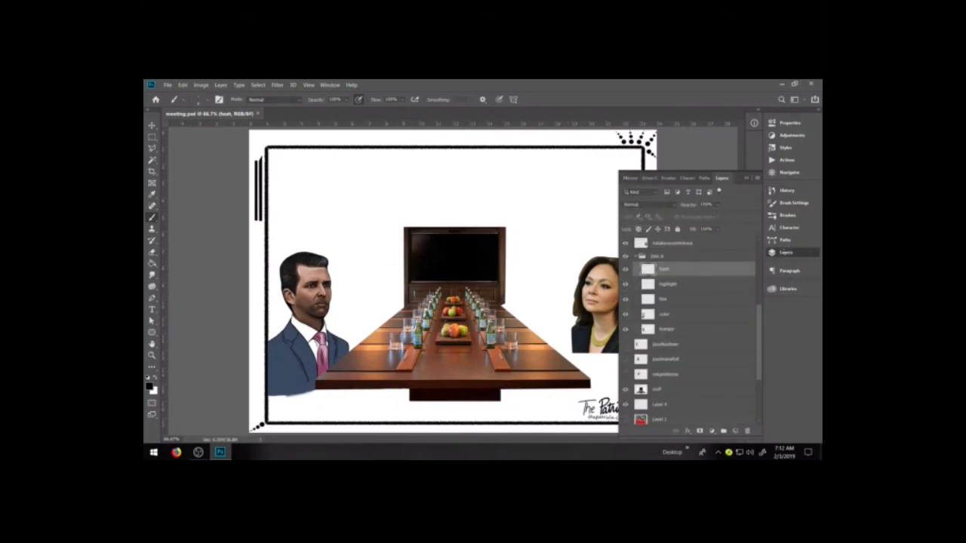
left_click(640, 256)
left_click(635, 256)
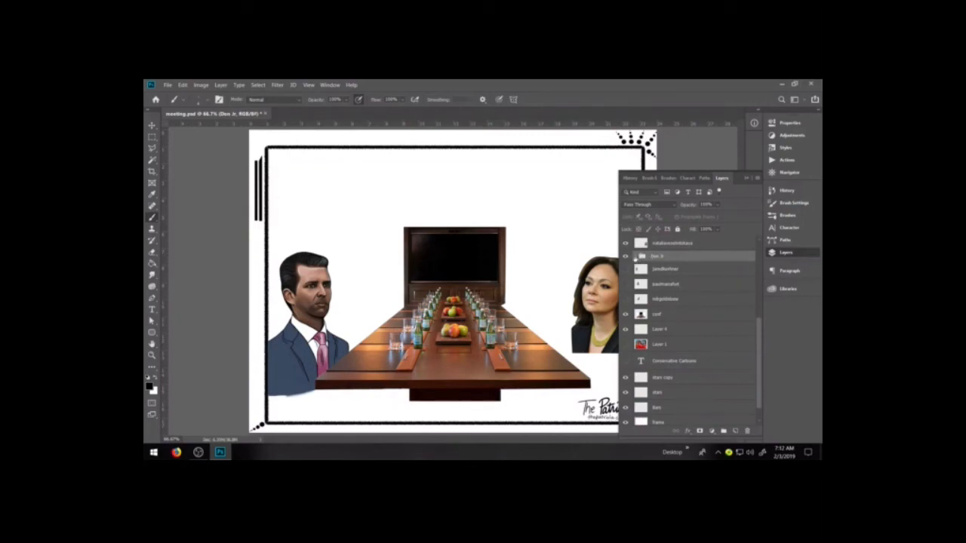
left_click(634, 256)
left_click(676, 331)
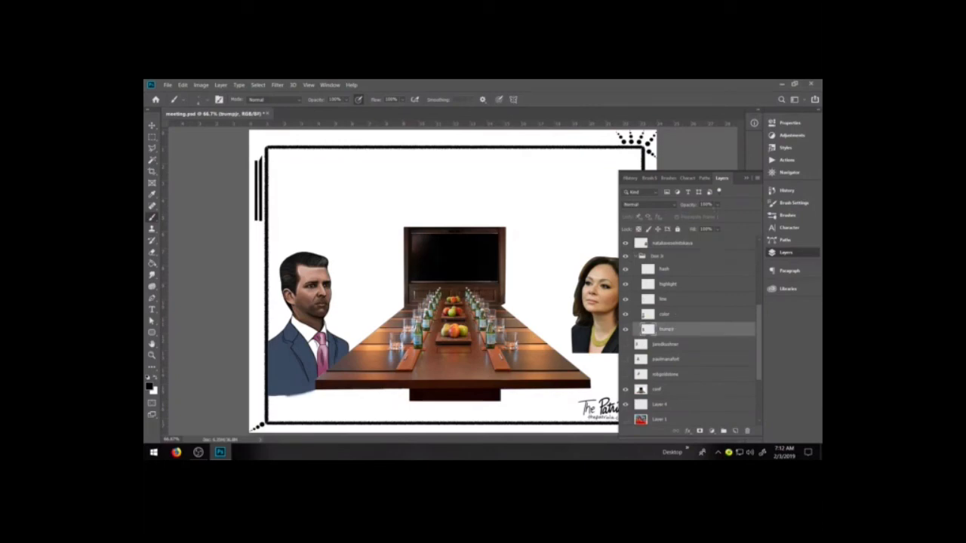
mouse_move(725, 215)
left_mouse_down()
mouse_move(709, 216)
mouse_move(722, 215)
left_mouse_up()
key("z")
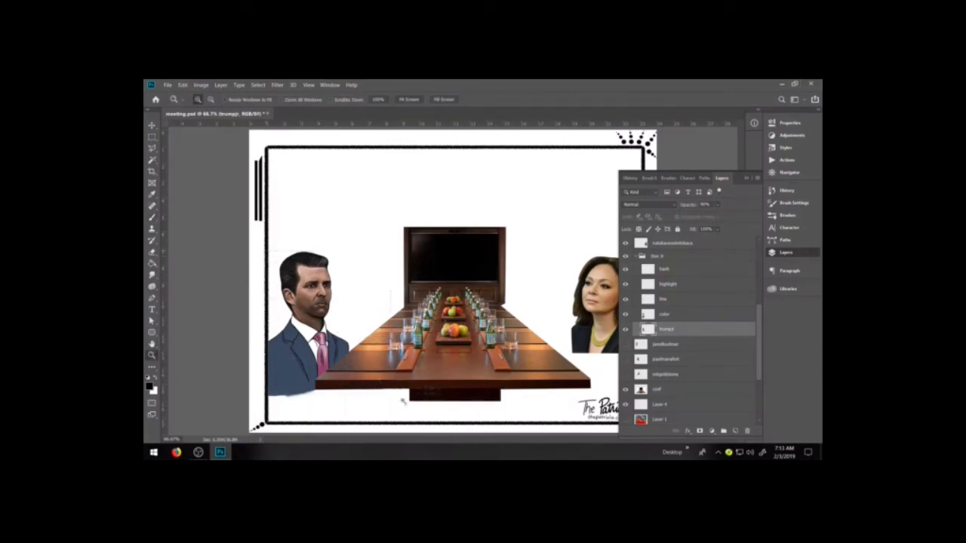
left_click(402, 398)
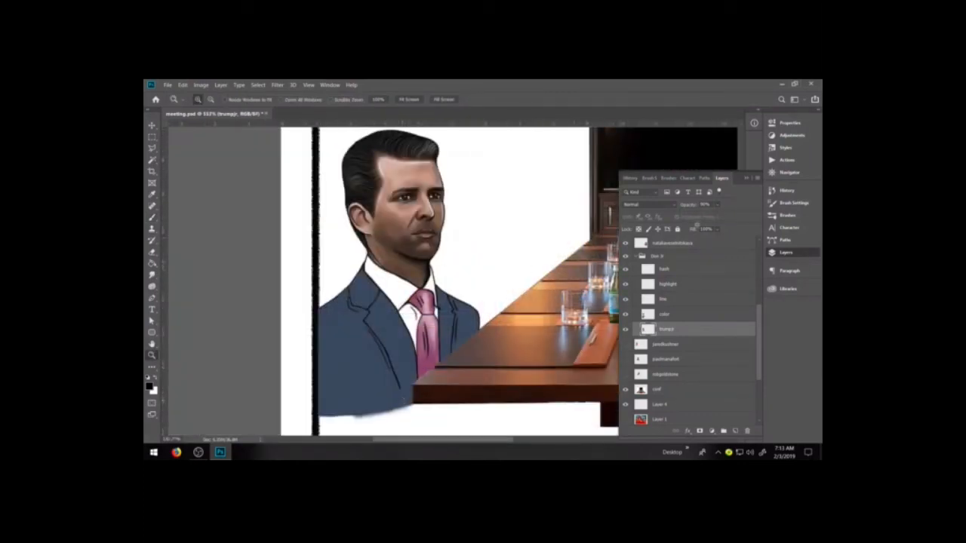
left_click_drag(726, 215, 716, 215)
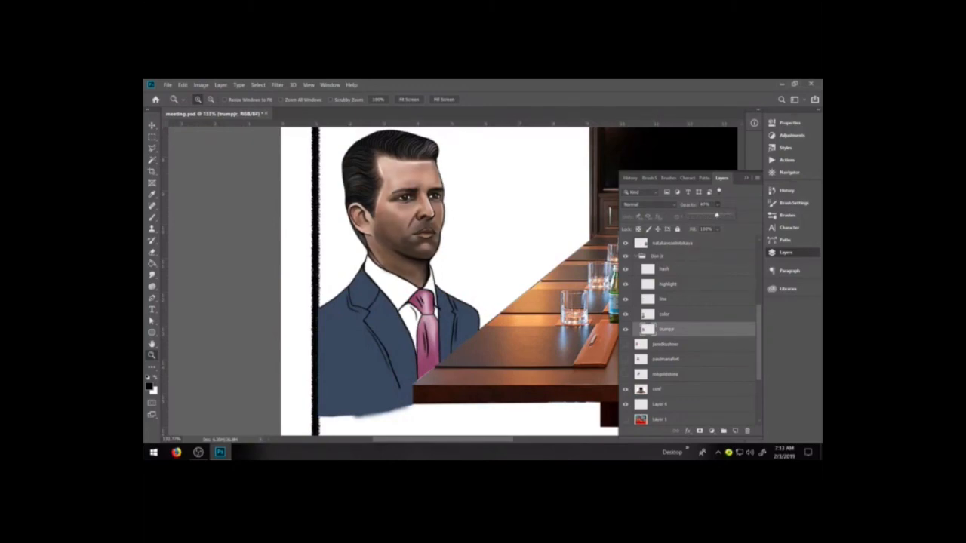
Raise the opacity of the trumpjr photo layer to between 80% and 90% and review the whole meeting scene
left_click_drag(716, 215, 703, 215)
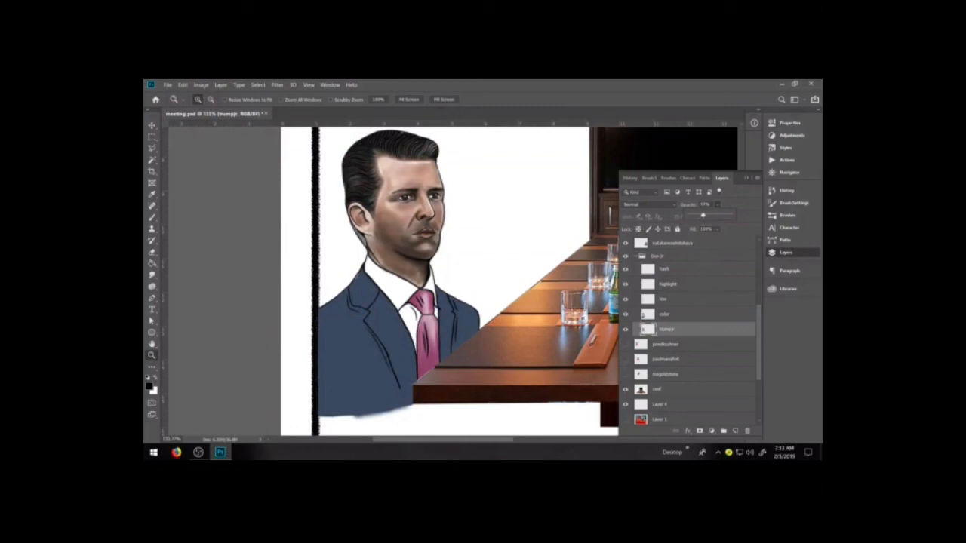
mouse_move(703, 215)
left_mouse_down()
mouse_move(689, 215)
mouse_move(722, 216)
left_mouse_up()
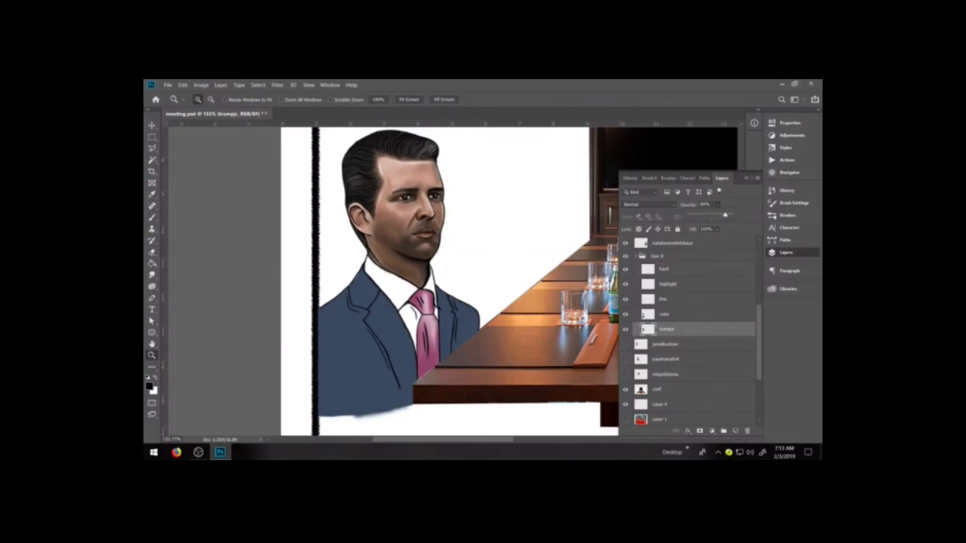
key("ctrl+minus")
key("ctrl+minus")
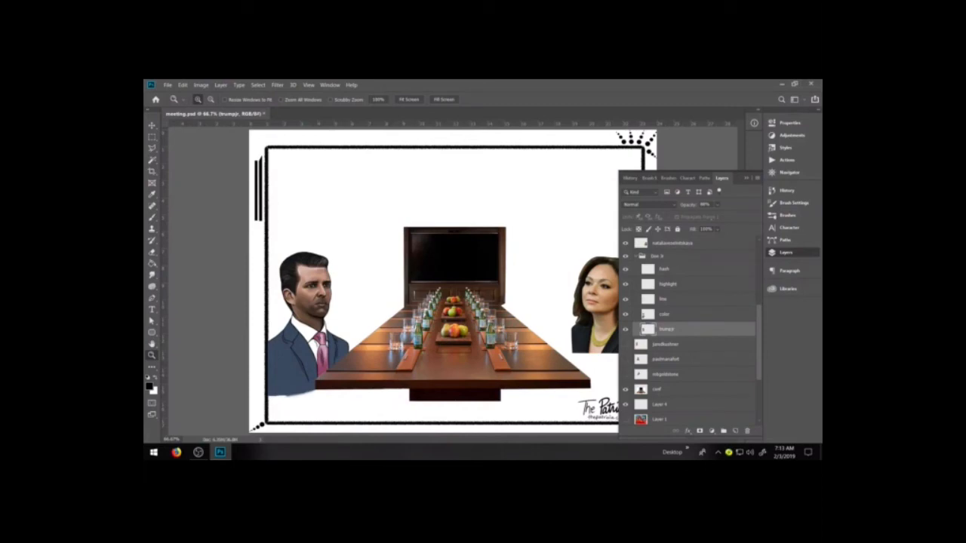
left_click(786, 253)
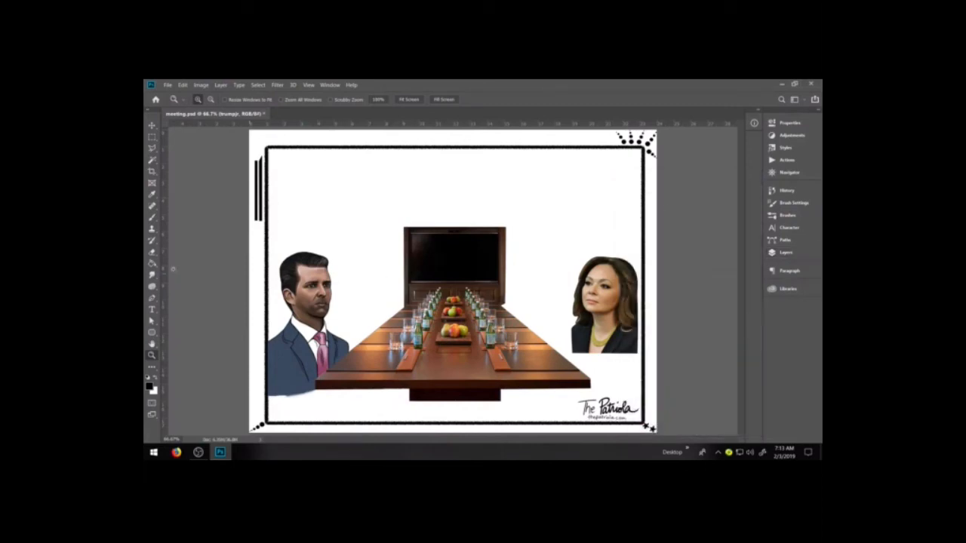
left_click(786, 253)
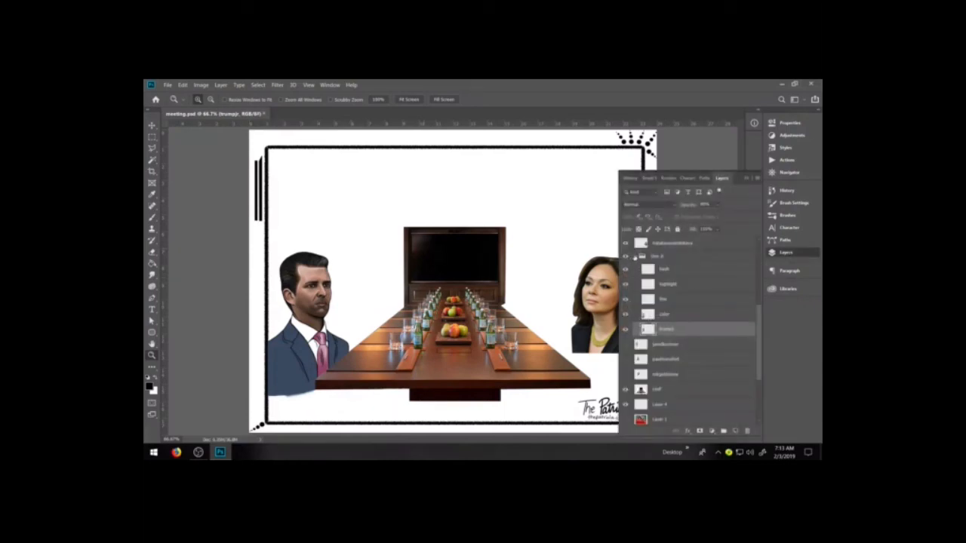
Collapse the Don Jr group, show the jaredkushner layer and add a new layer named color above it
left_click(635, 258)
left_click(626, 270)
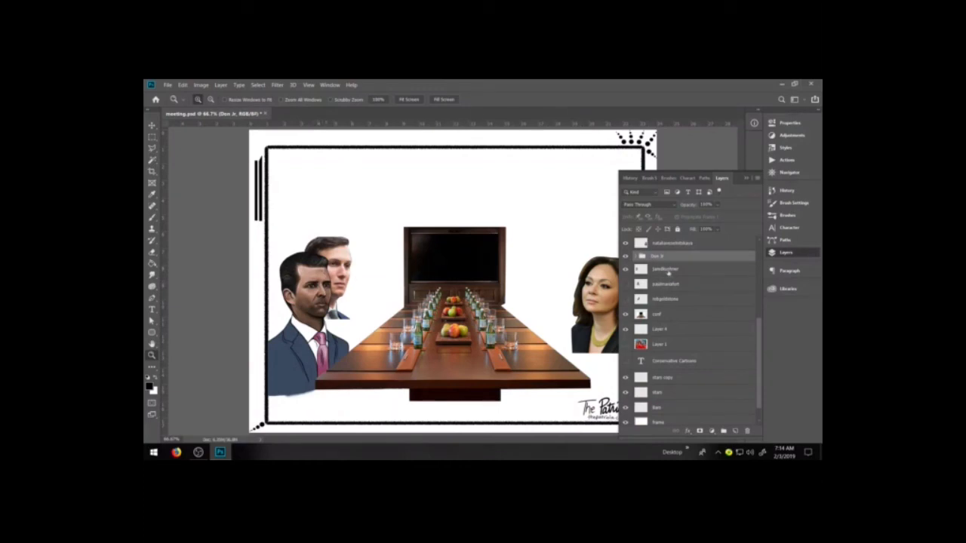
left_click(667, 270)
left_click(737, 431)
double_click(660, 269)
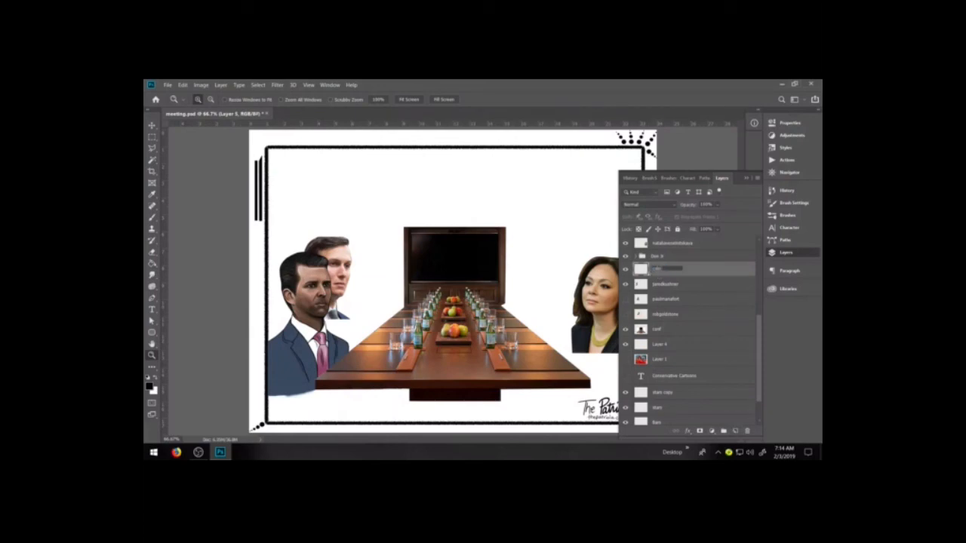
Add another new layer named line directly above the color layer of the second man's portrait
left_click(671, 285)
left_click(670, 270)
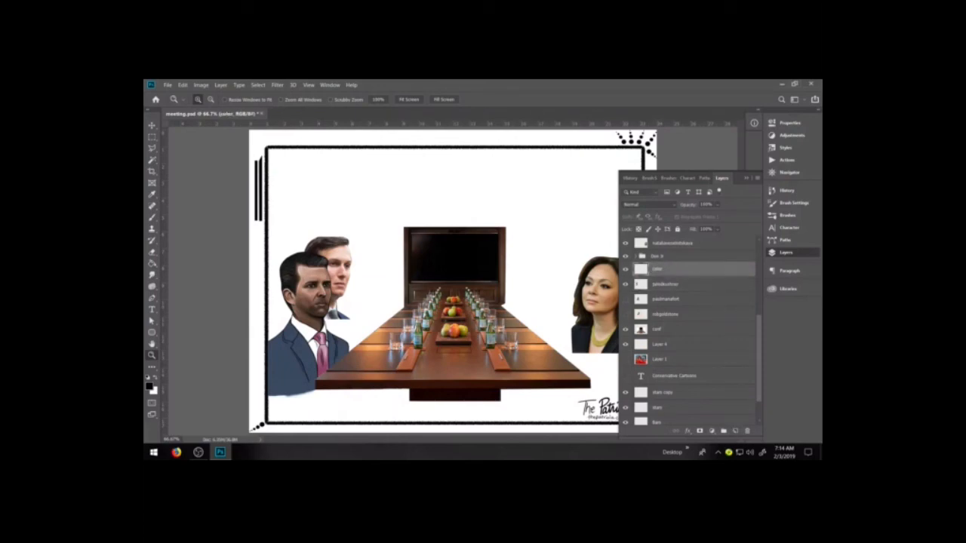
left_click(736, 431)
double_click(660, 270)
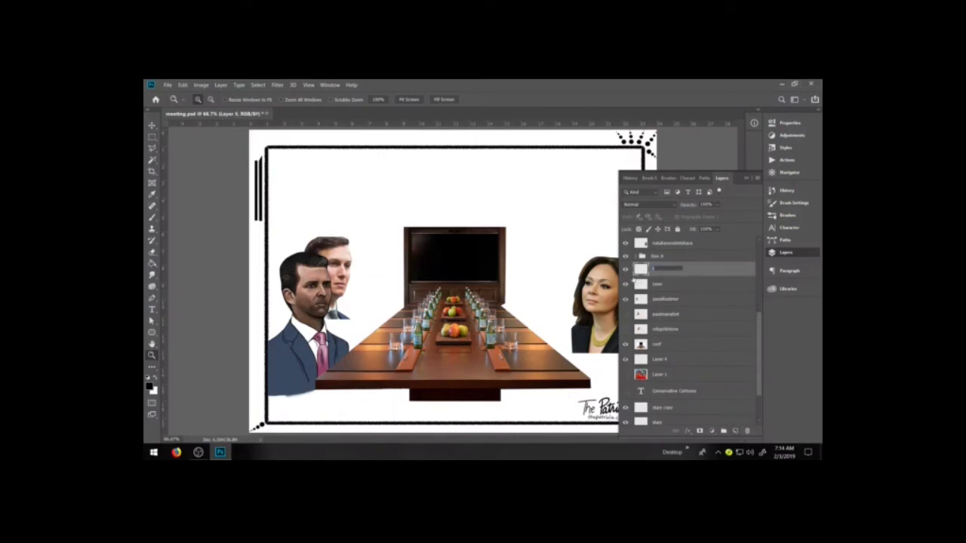
type("Box")
key("Return")
Group the line, color and jaredkushner layers into a new group named Jared
left_click(664, 300, "shift")
right_click(664, 299)
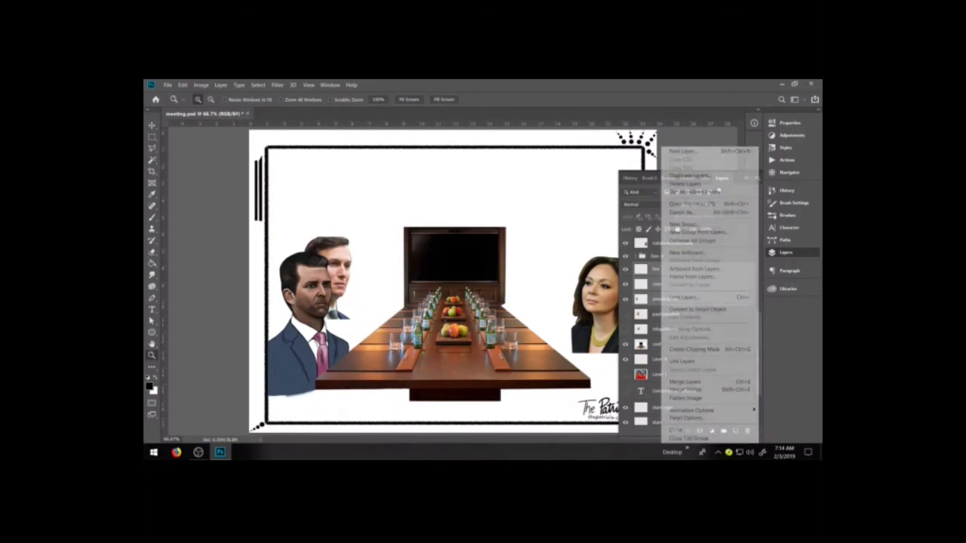
left_click(701, 228)
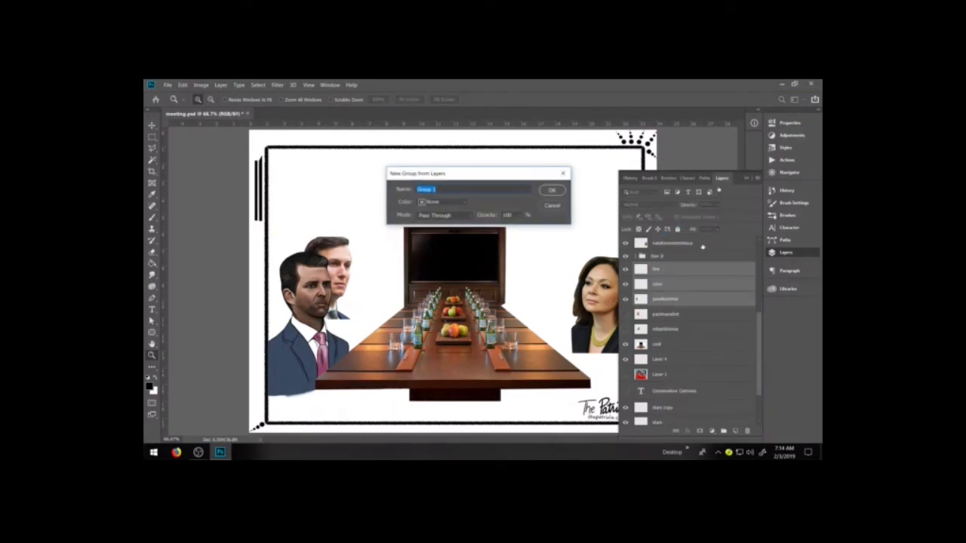
key("BackSpace")
key("Return")
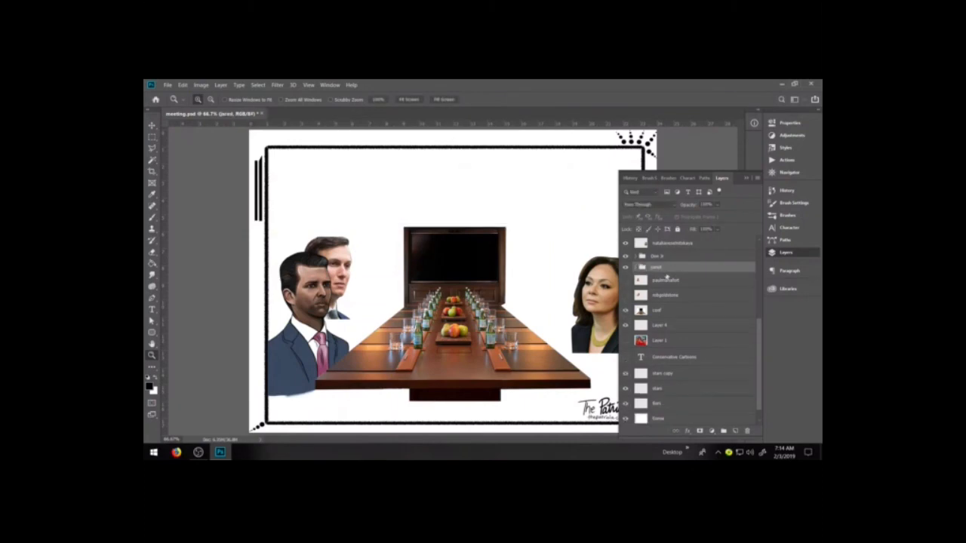
Open the Jared group and select its line layer, with the Eraser as the active tool
left_click(636, 268)
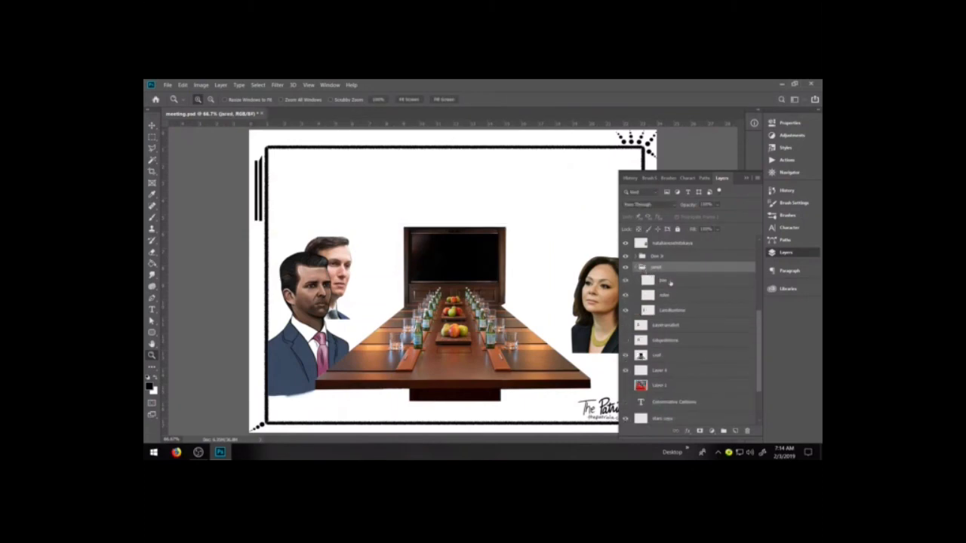
left_click(675, 279)
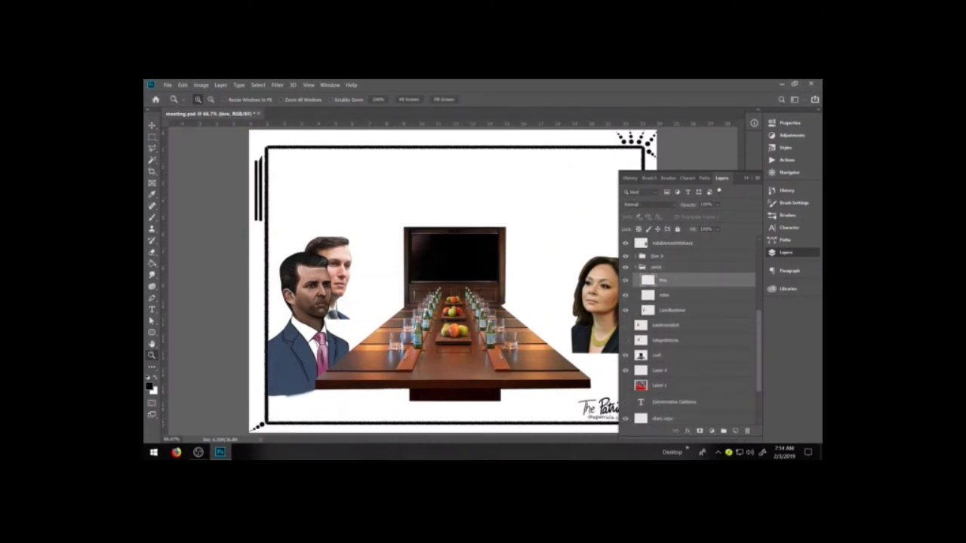
left_click_drag(289, 237, 439, 361)
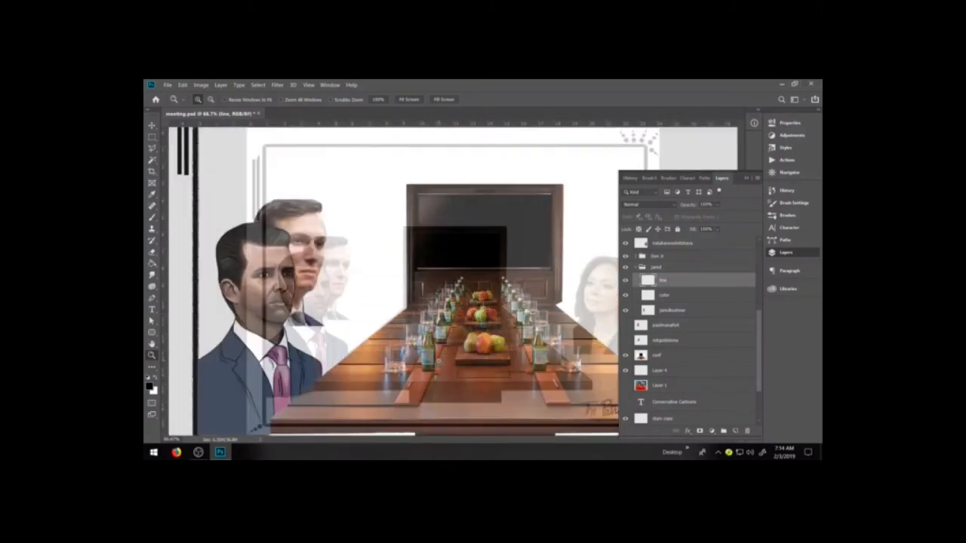
left_click(407, 220)
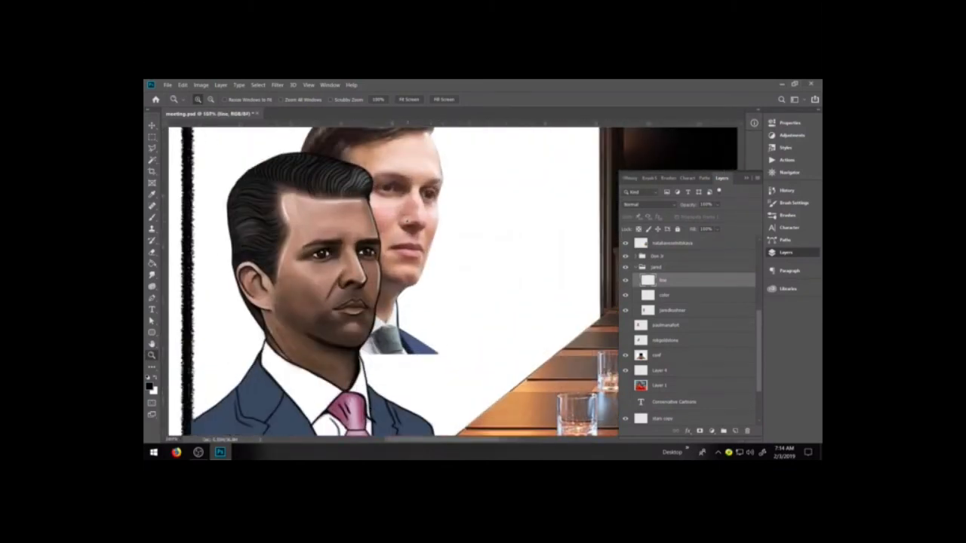
key("e")
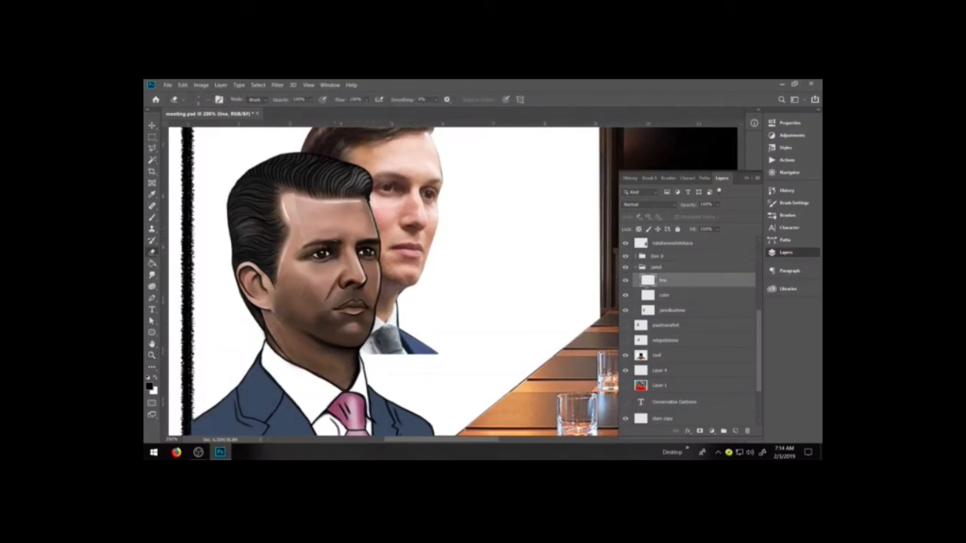
Enlarge the eraser on the jaredkushner layer and inspect the photo's cut edge with the Don Jr group temporarily hidden
left_click(671, 311)
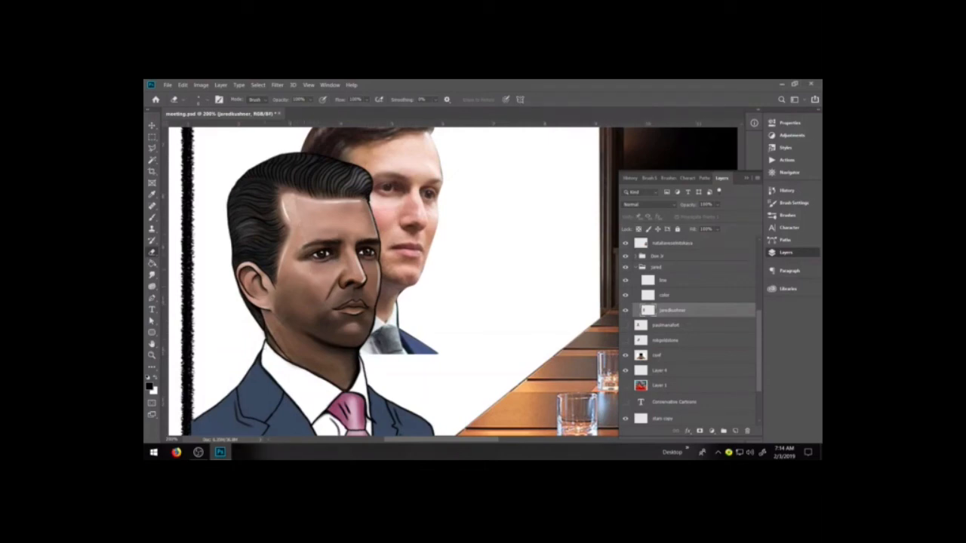
key("bracketright")
key("bracketright")
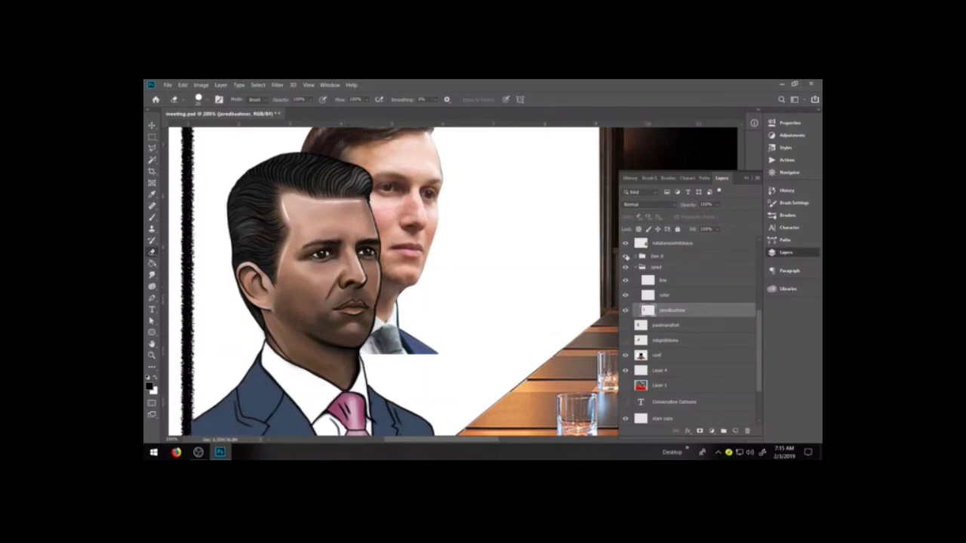
left_click(626, 257)
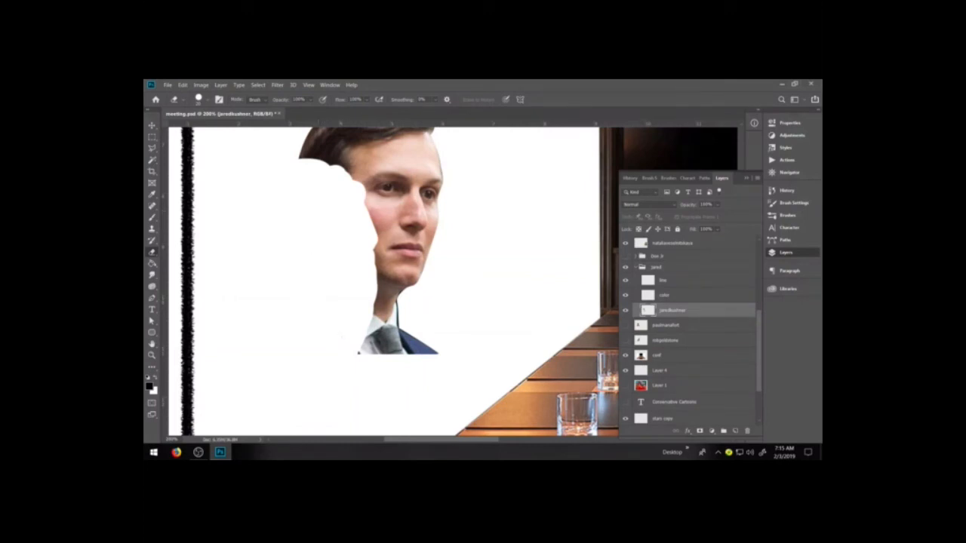
left_click(626, 256)
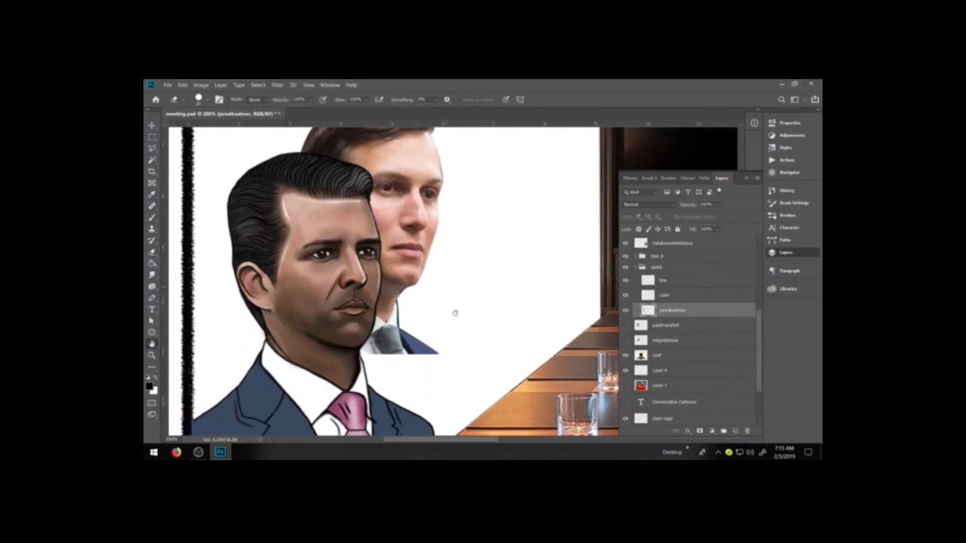
Select the Jared group's line layer and choose the "2 cartoon" brush preset for the outlines
left_click_drag(446, 285, 463, 344)
left_click(679, 283)
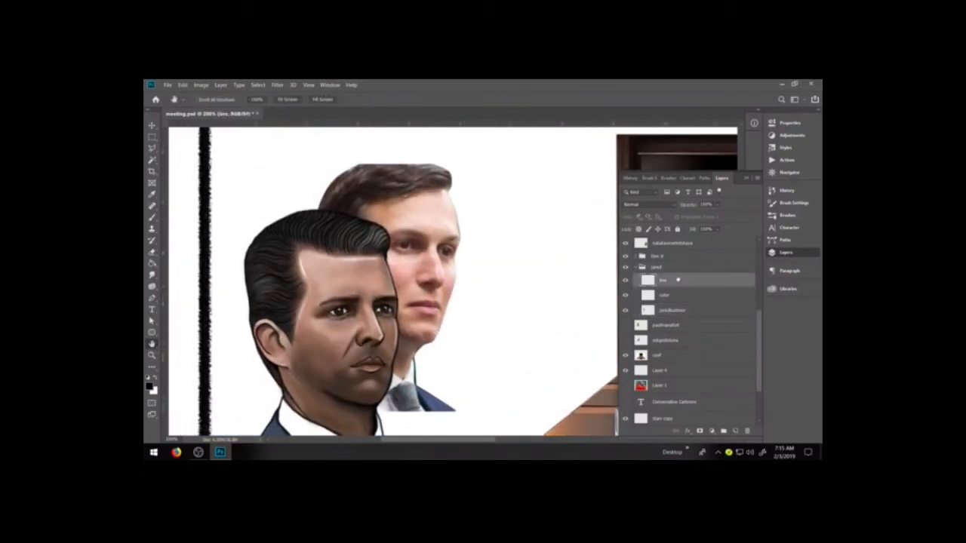
key("b")
left_click(787, 215)
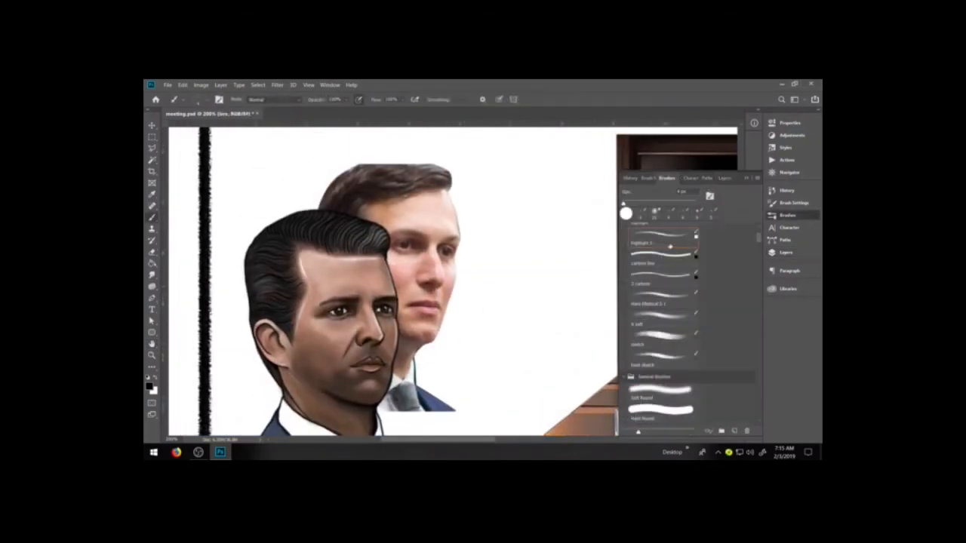
left_click(662, 281)
left_click(786, 252)
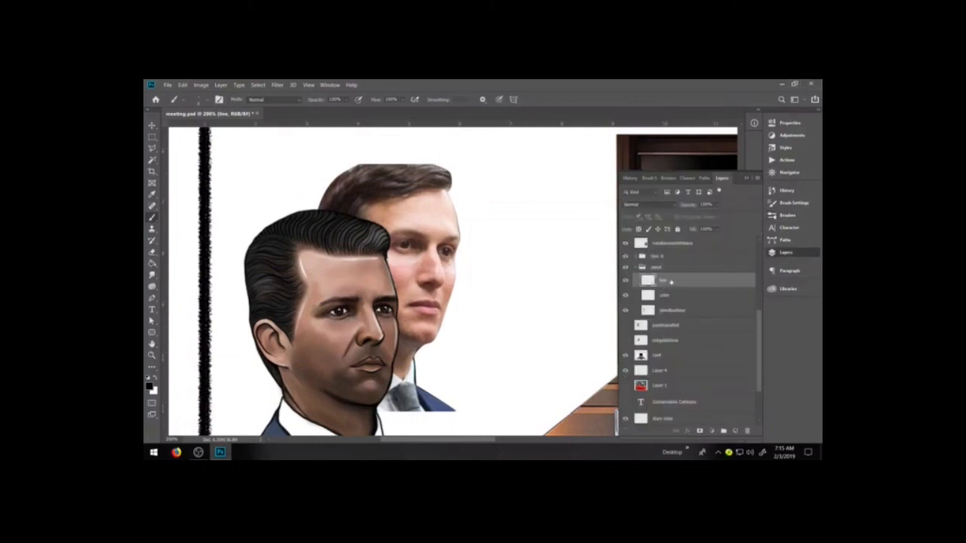
Draw a black outline along the second man's forehead and temple, from the hairline down to beside the eye
key("z")
mouse_move(287, 158)
left_mouse_down()
mouse_move(498, 343)
mouse_move(545, 414)
left_mouse_up()
key("b")
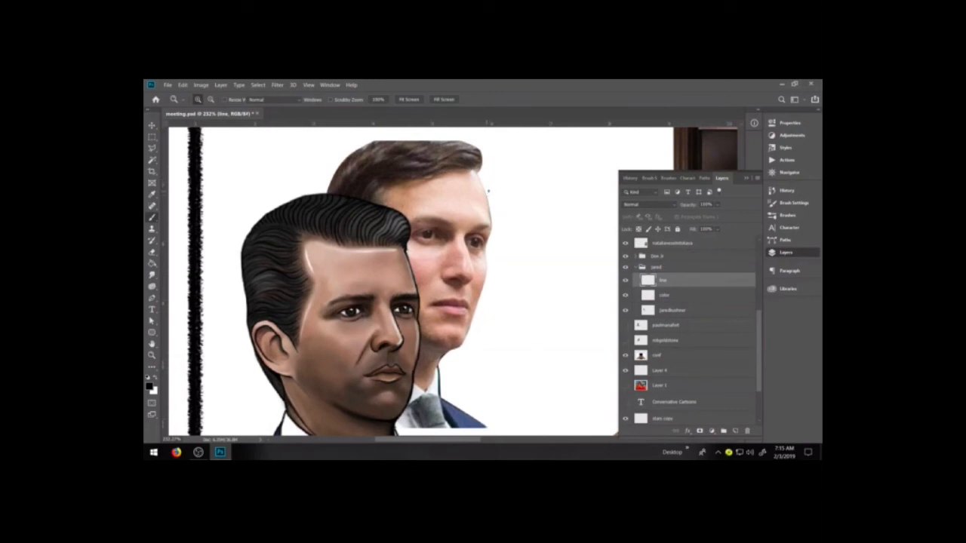
key("b")
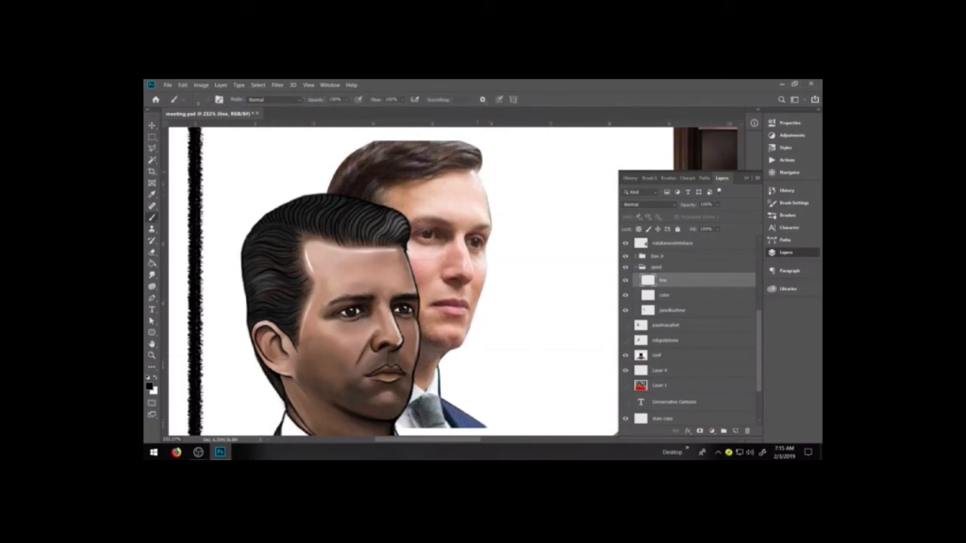
mouse_move(477, 171)
left_mouse_down()
mouse_move(492, 222)
mouse_move(486, 252)
left_mouse_up()
key("e")
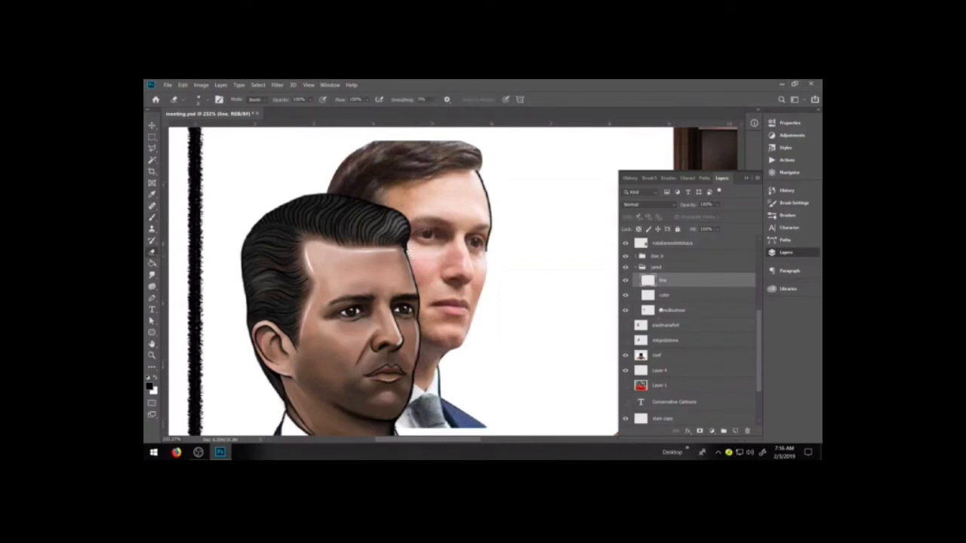
Examine the layers of both men's groups, hiding and showing the jaredkushner photo and the Layer 1 reference image
left_click(668, 310)
left_click(625, 311)
left_click(626, 311)
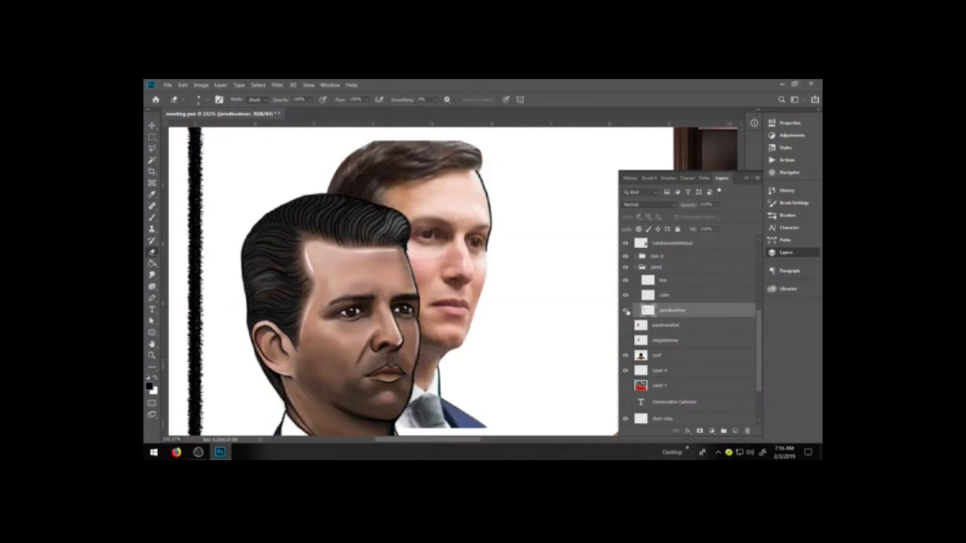
left_click(636, 256)
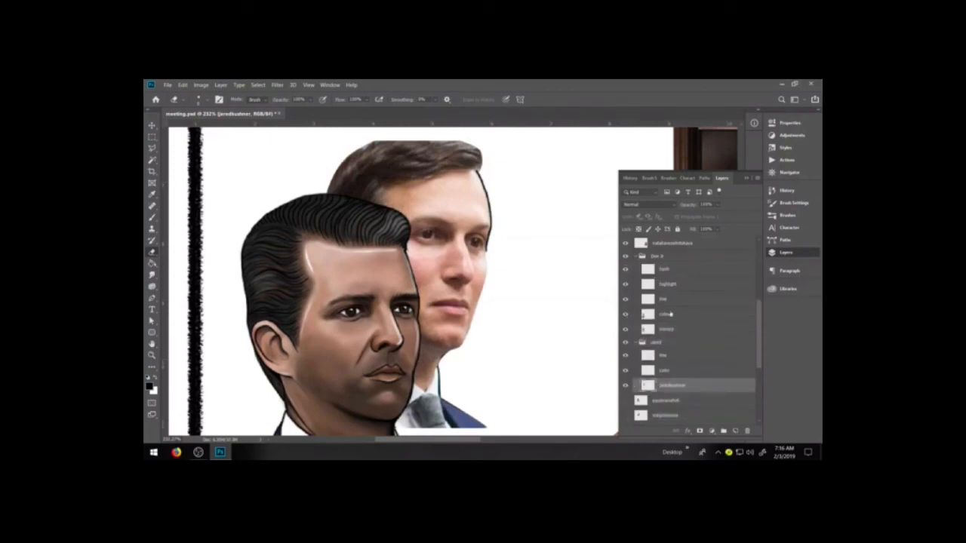
left_click(670, 330)
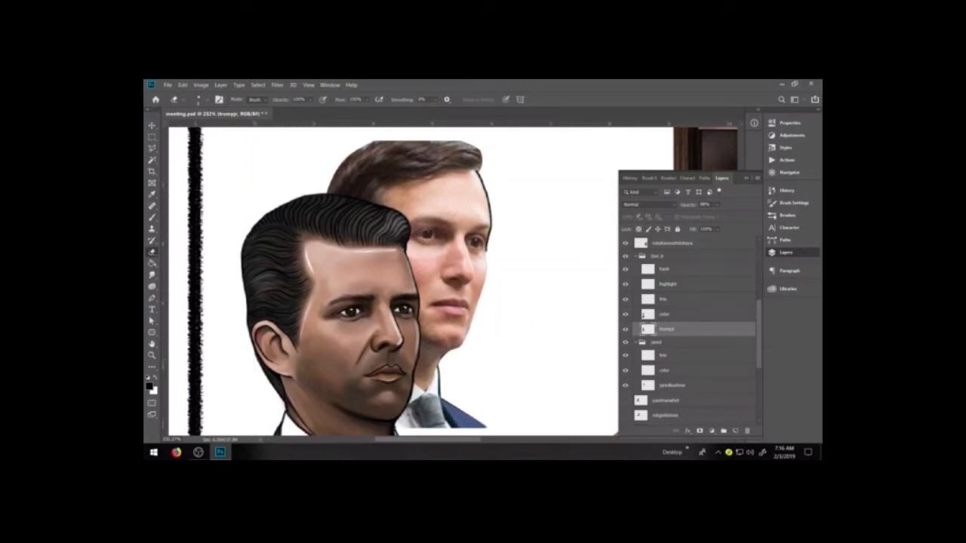
scroll(679, 332, "down", 3)
left_click(624, 395)
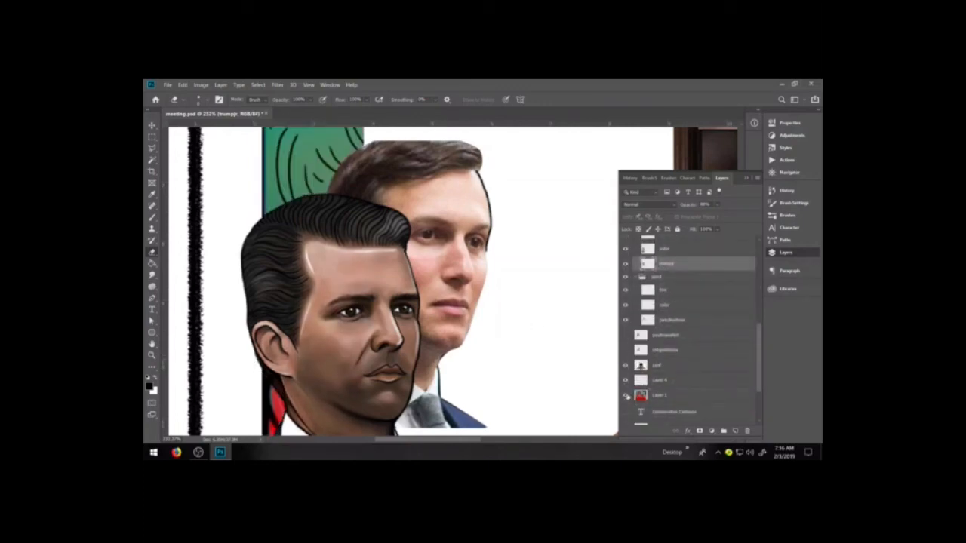
left_click(624, 395)
left_click(625, 395)
left_click(625, 395)
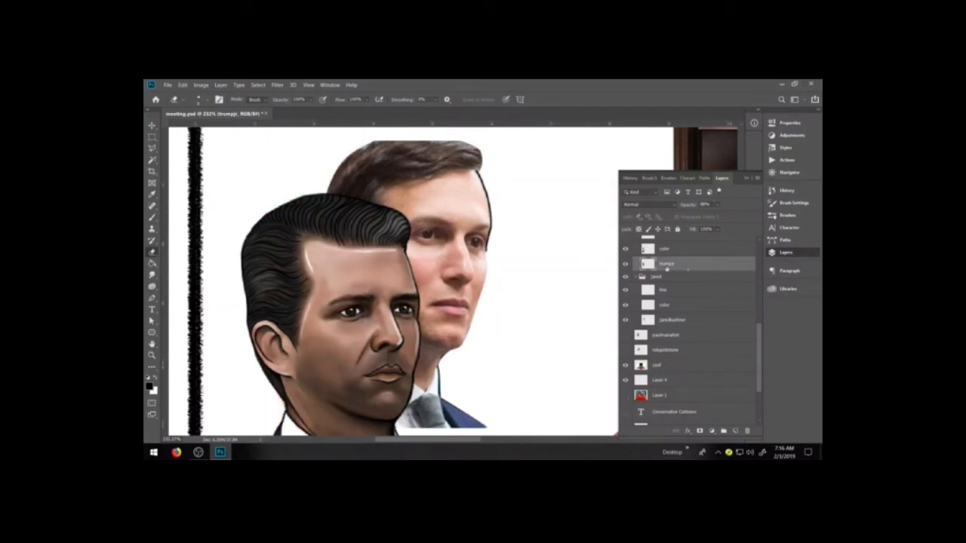
Select the Jared group's line layer again with the Brush tool for outlining the second man's cheek and jaw
left_click(671, 289)
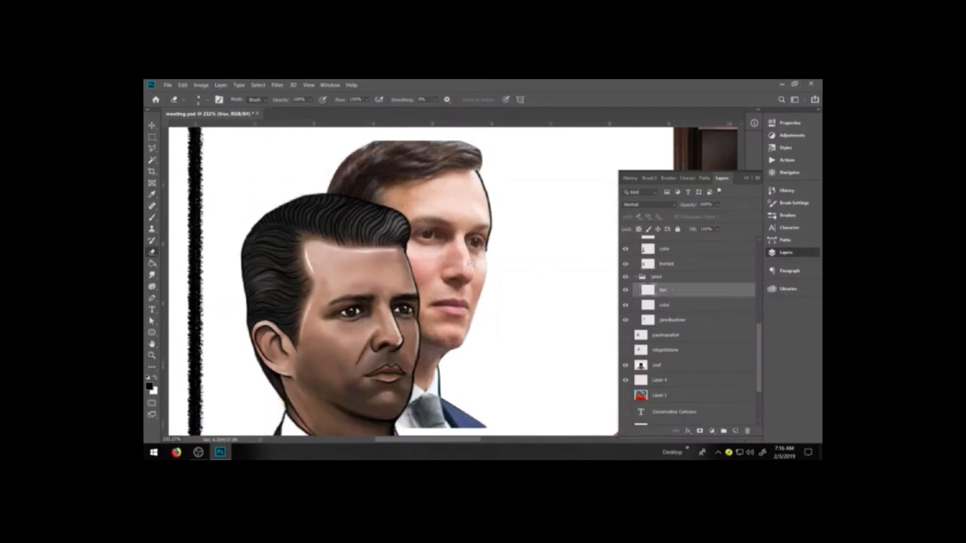
key("ctrl+plus")
key("ctrl+plus")
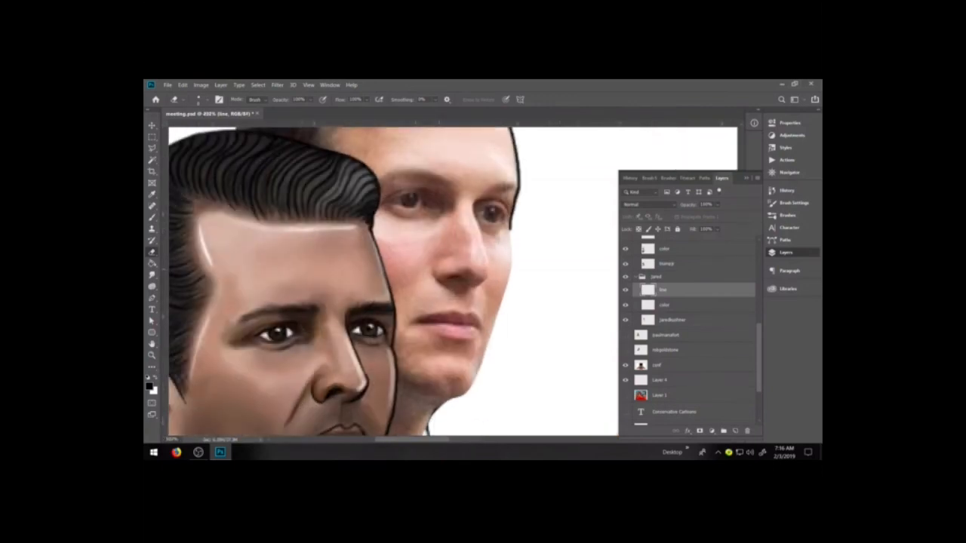
key("b")
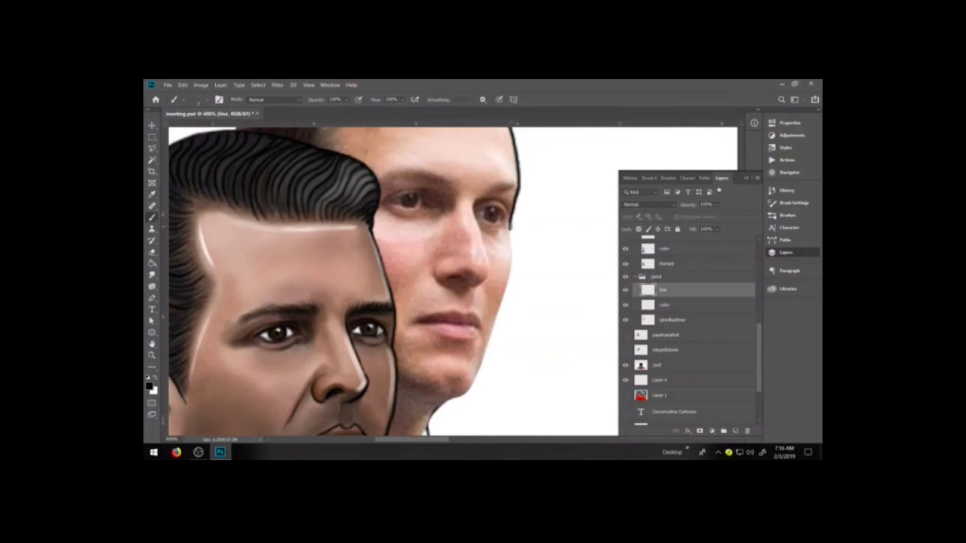
left_click_drag(511, 225, 506, 288)
key("ctrl+z")
key("space")
left_click_drag(503, 273, 501, 295)
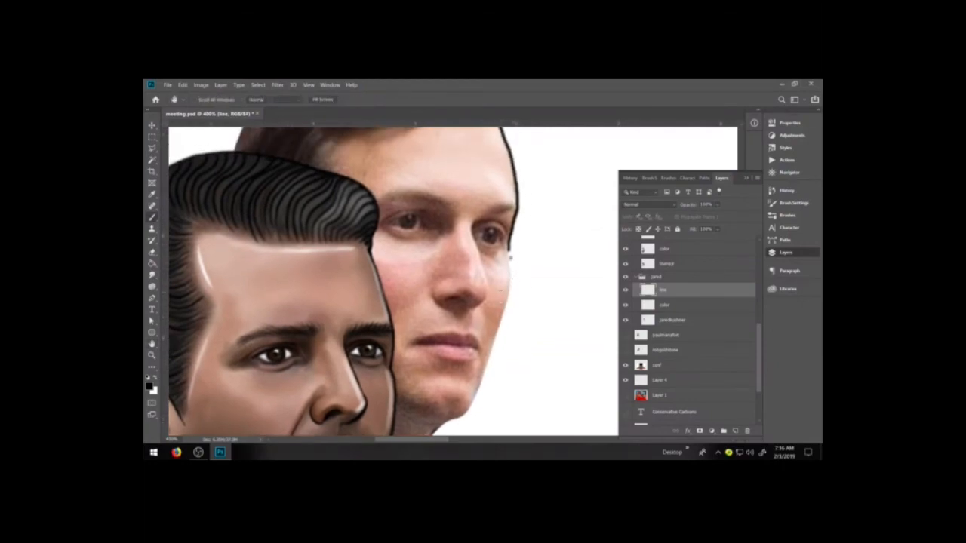
left_click_drag(509, 249, 510, 293)
key("ctrl+z")
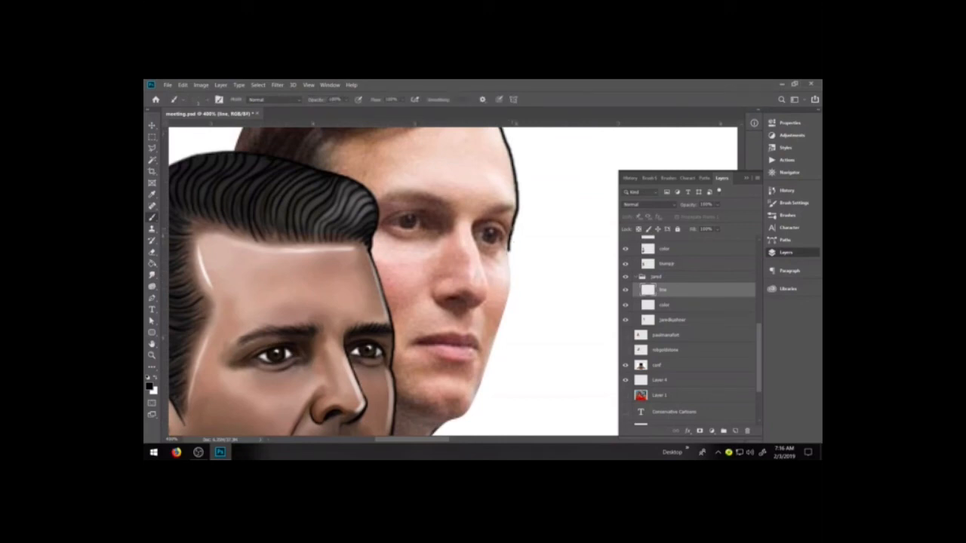
mouse_move(510, 225)
left_mouse_down()
mouse_move(510, 291)
mouse_move(480, 370)
mouse_move(467, 333)
left_mouse_up()
key("ctrl+z")
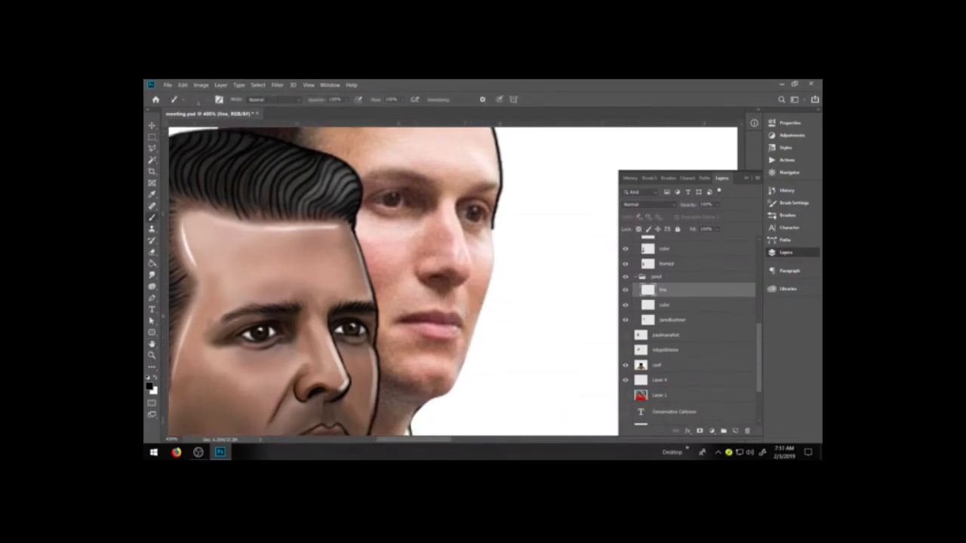
Draw a black outline from the second man's neck around the chin and jaw up to the cheek beside the eye
mouse_move(409, 430)
left_mouse_down()
mouse_move(456, 383)
mouse_move(492, 232)
left_mouse_up()
key("e")
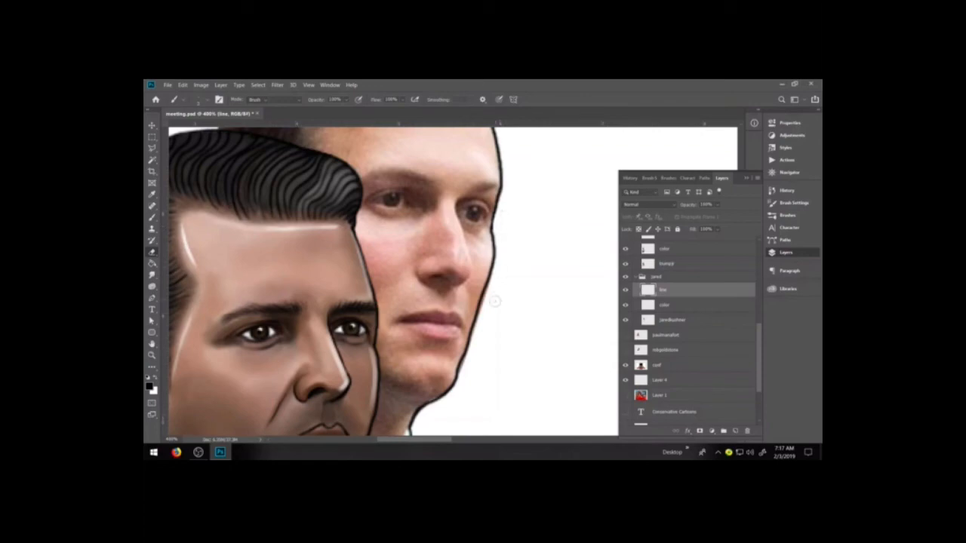